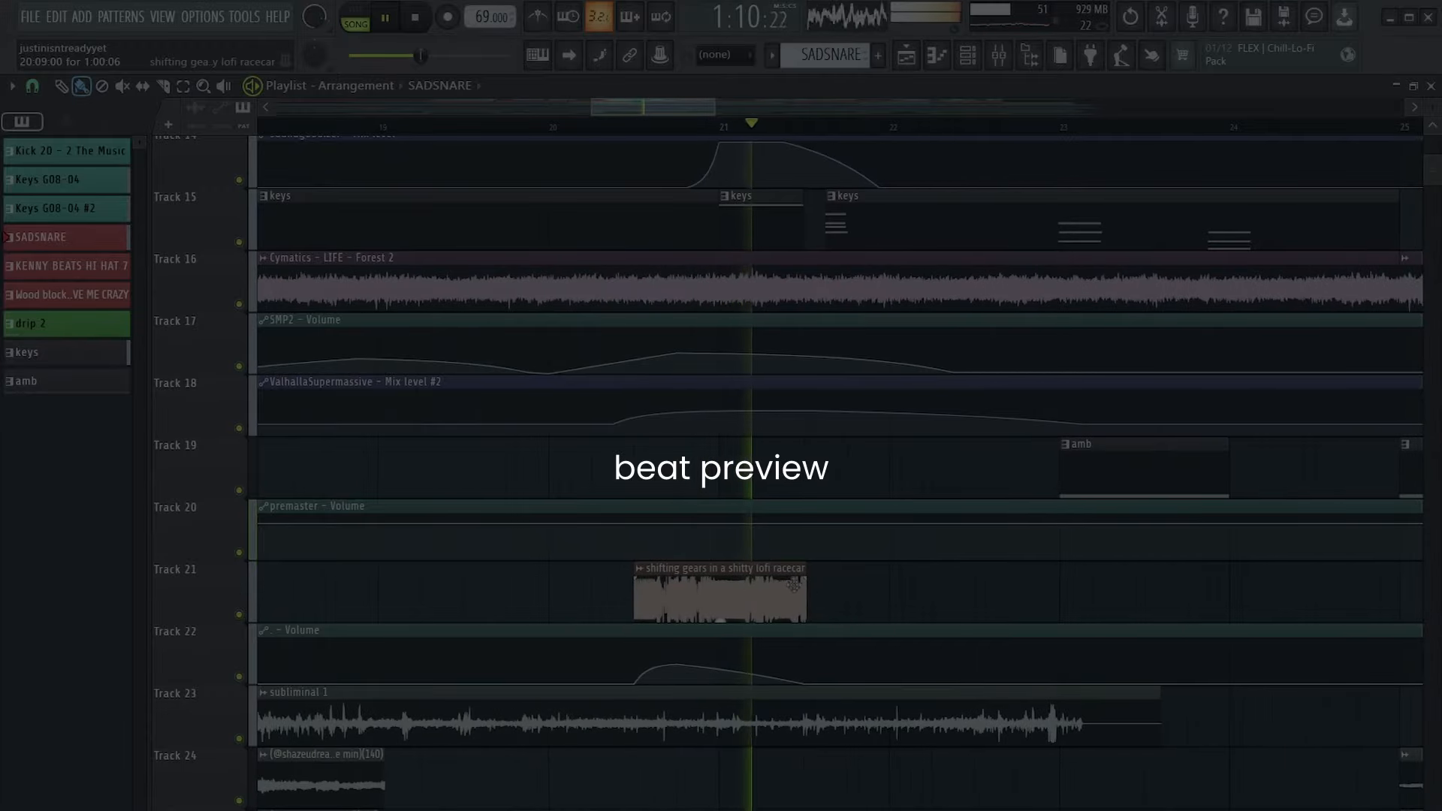
Step: Look over the playlist arrangement from the upper tracks down and across the full song length while the beat plays
scroll(815, 580, down, 3)
scroll(901, 566, up, 10)
scroll(966, 578, up, 3)
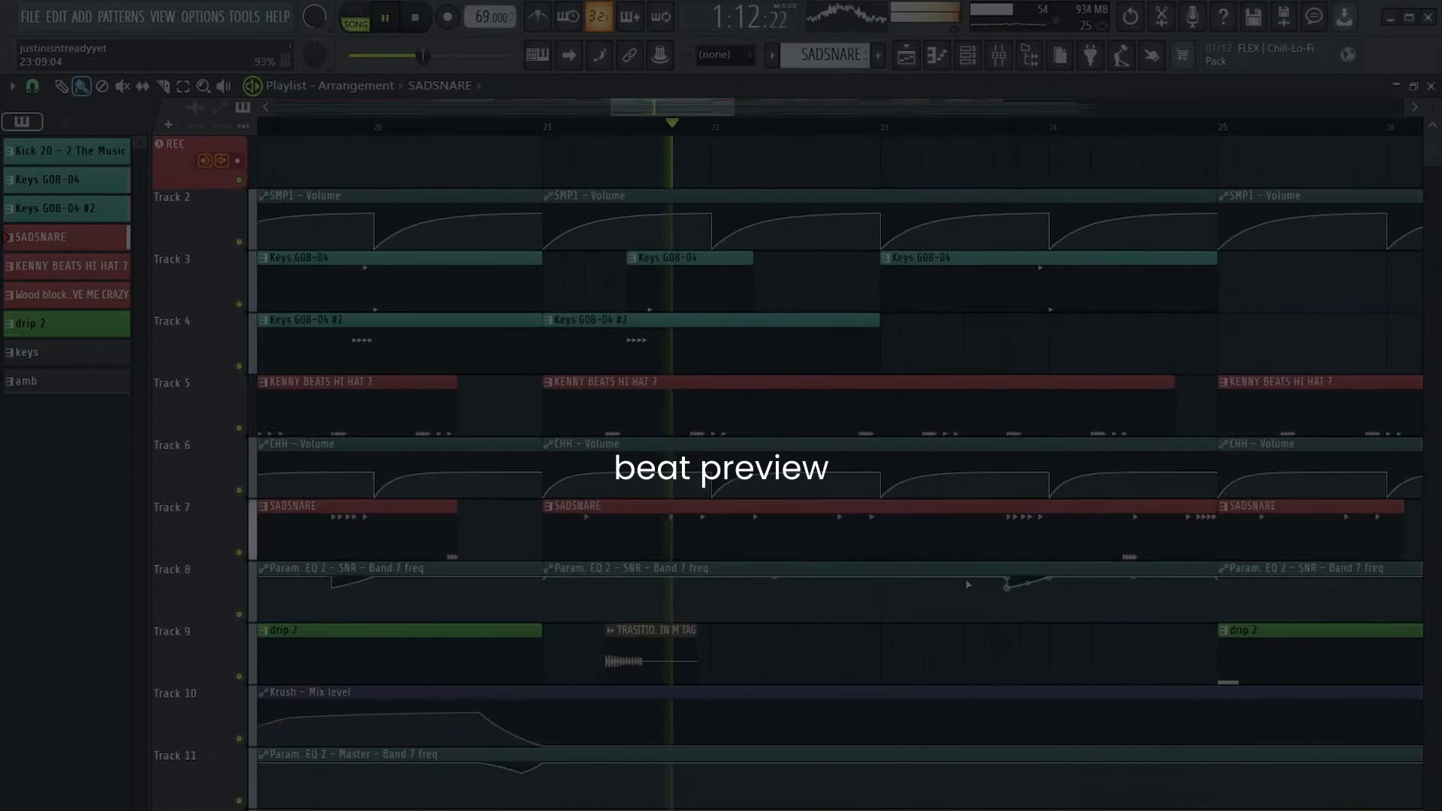
scroll(661, 547, down, 3)
scroll(805, 554, down, 5)
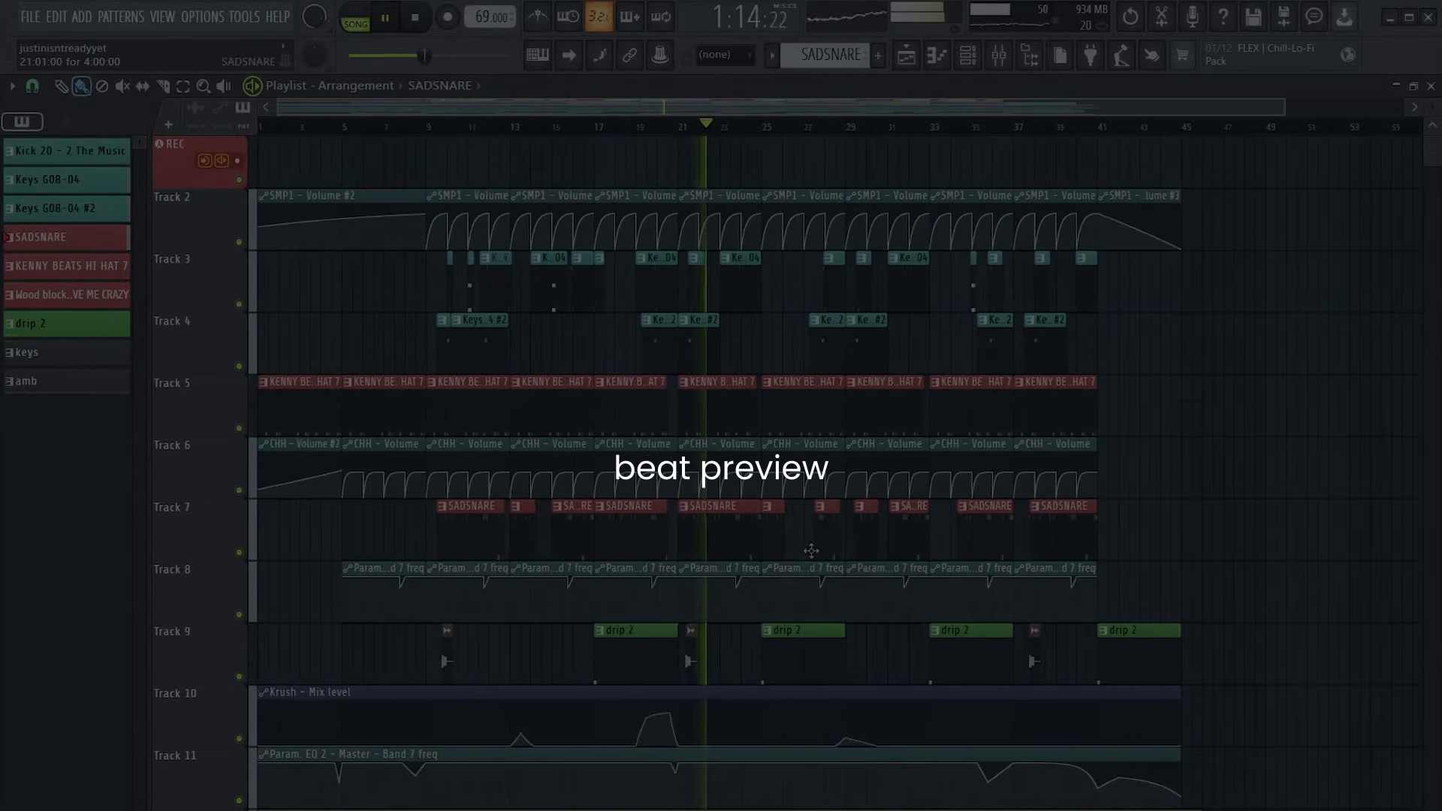
scroll(812, 553, down, 4)
scroll(775, 540, up, 2)
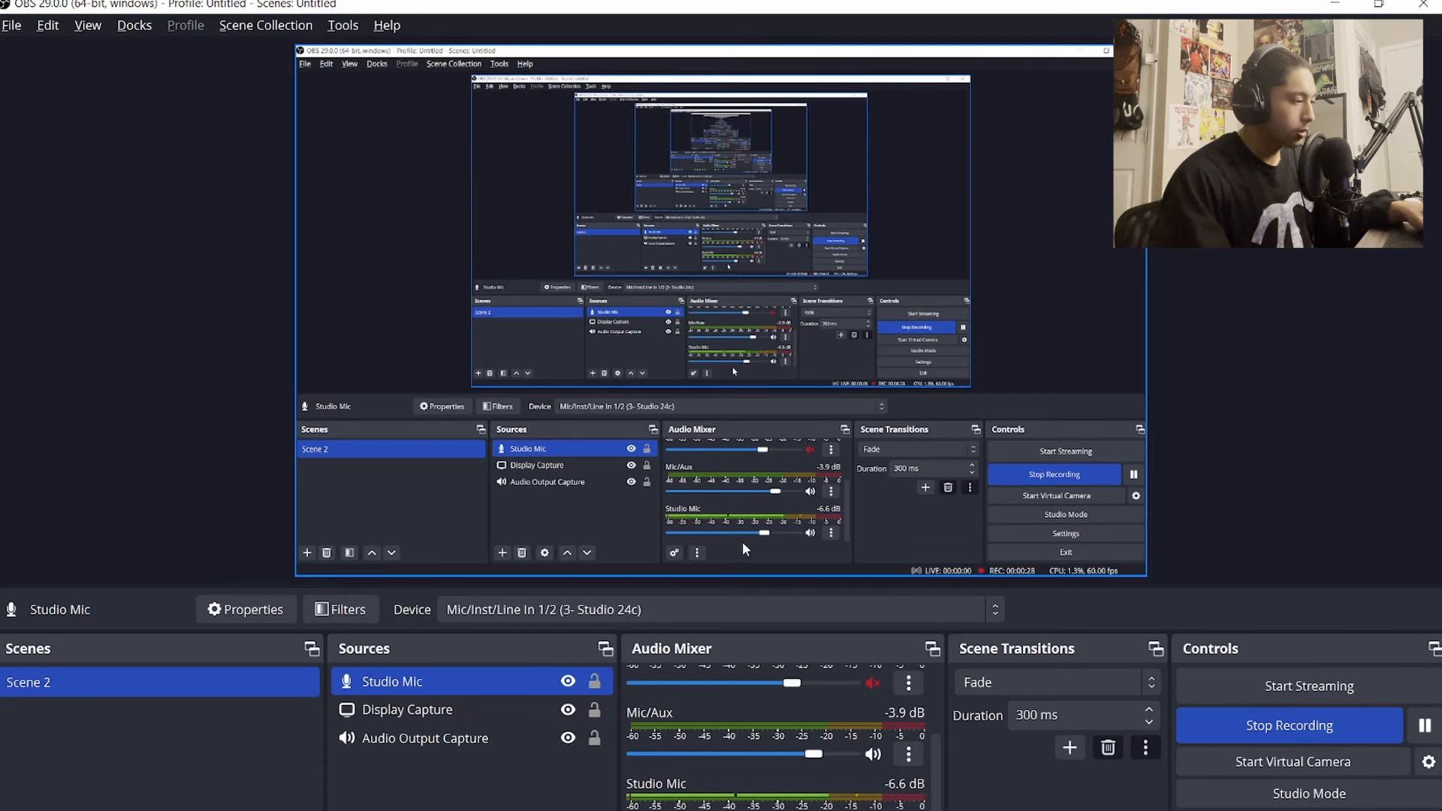
Step: Switch to the FL Studio project, solo the wifi (e min)(140) sample clips on tracks 24 to 27, and play them back
key(alt+Tab)
scroll(517, 402, down, 9)
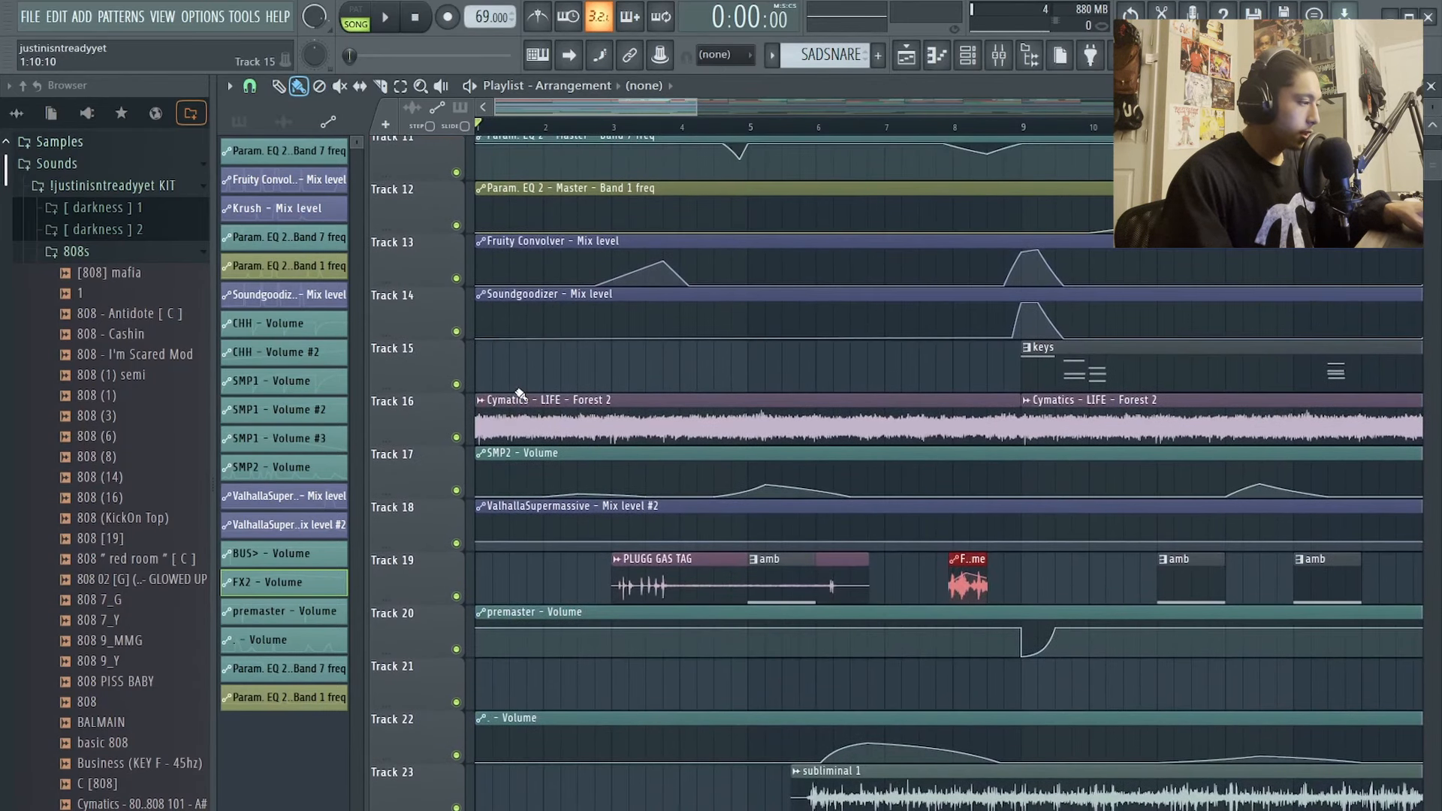
scroll(551, 448, up, 10)
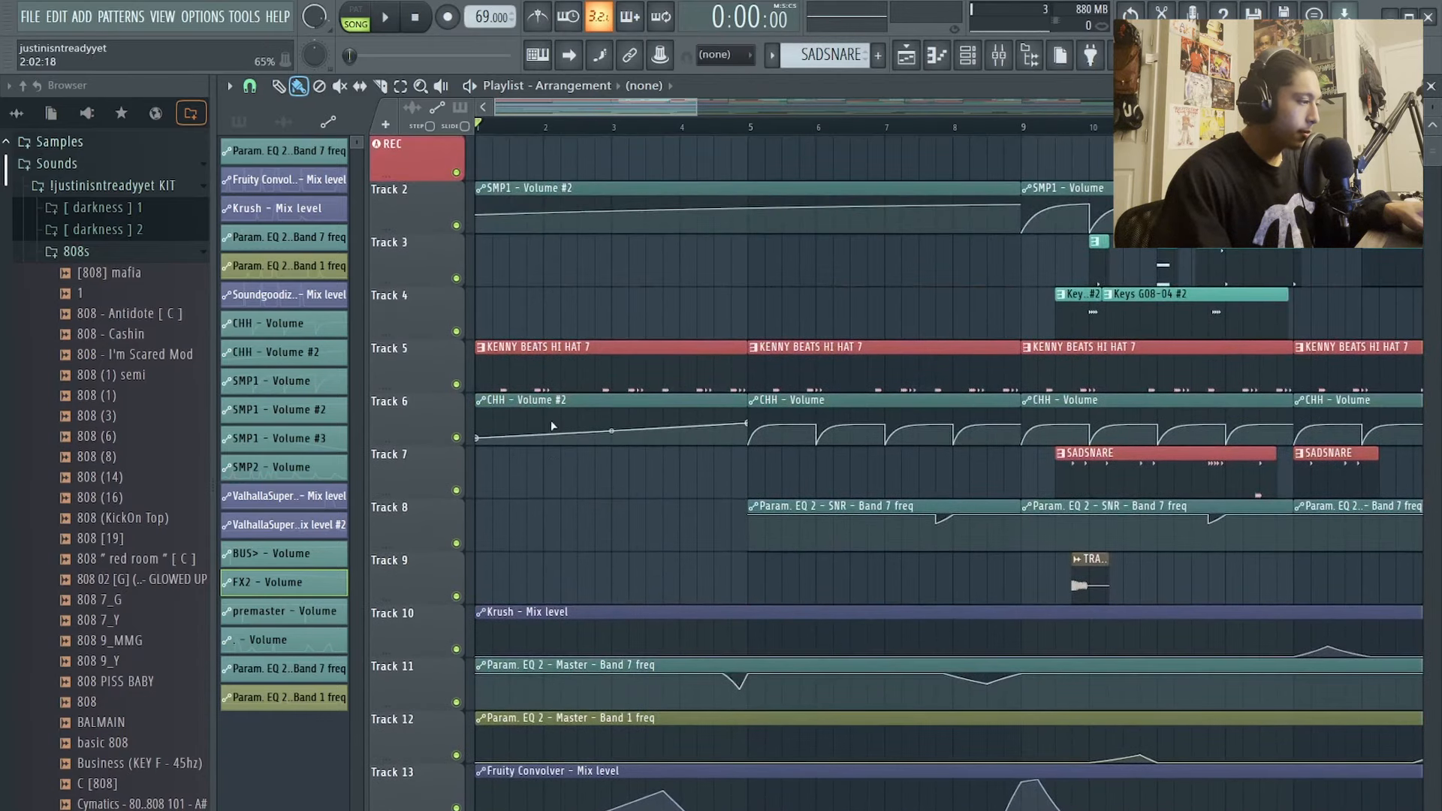
scroll(559, 516, down, 18)
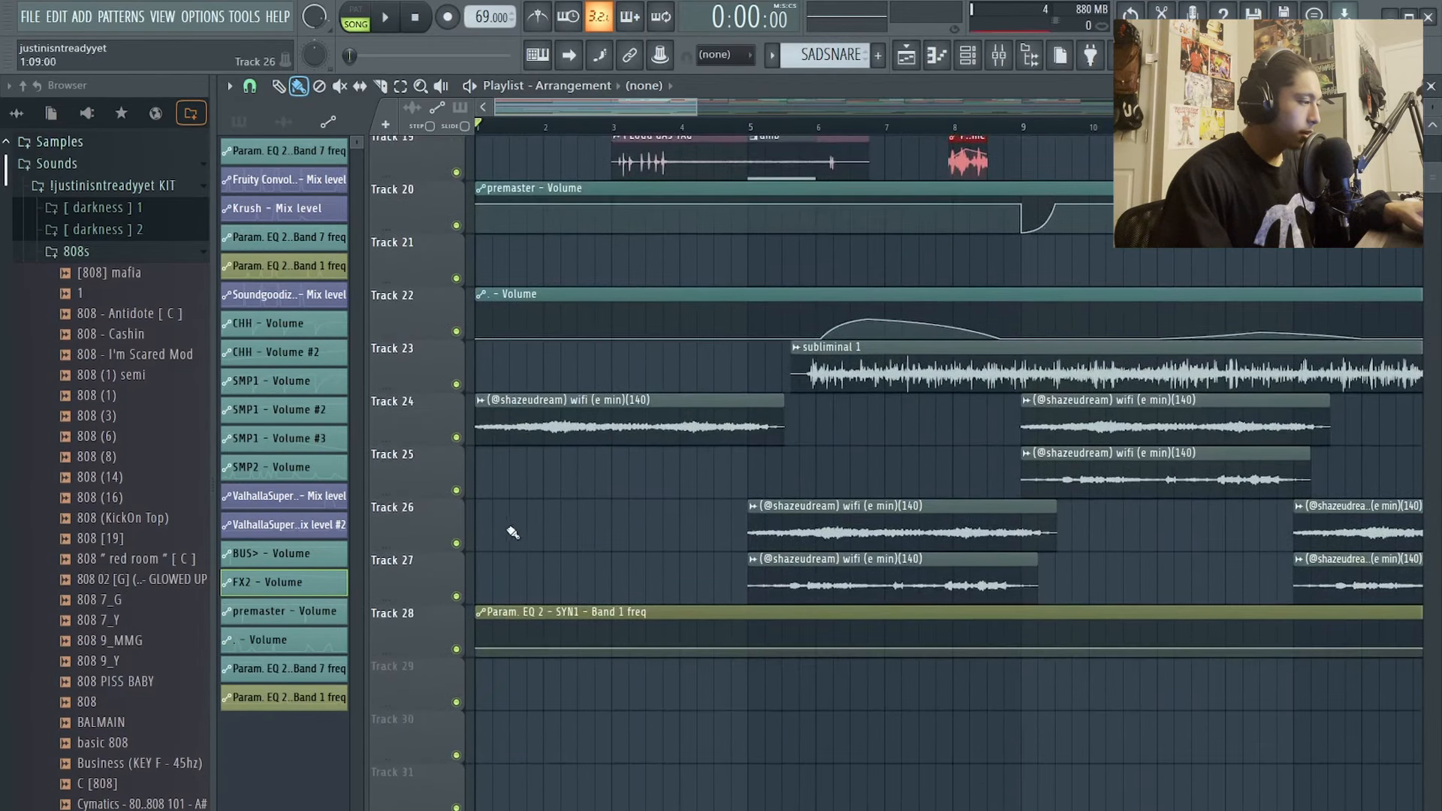
right_click(457, 442)
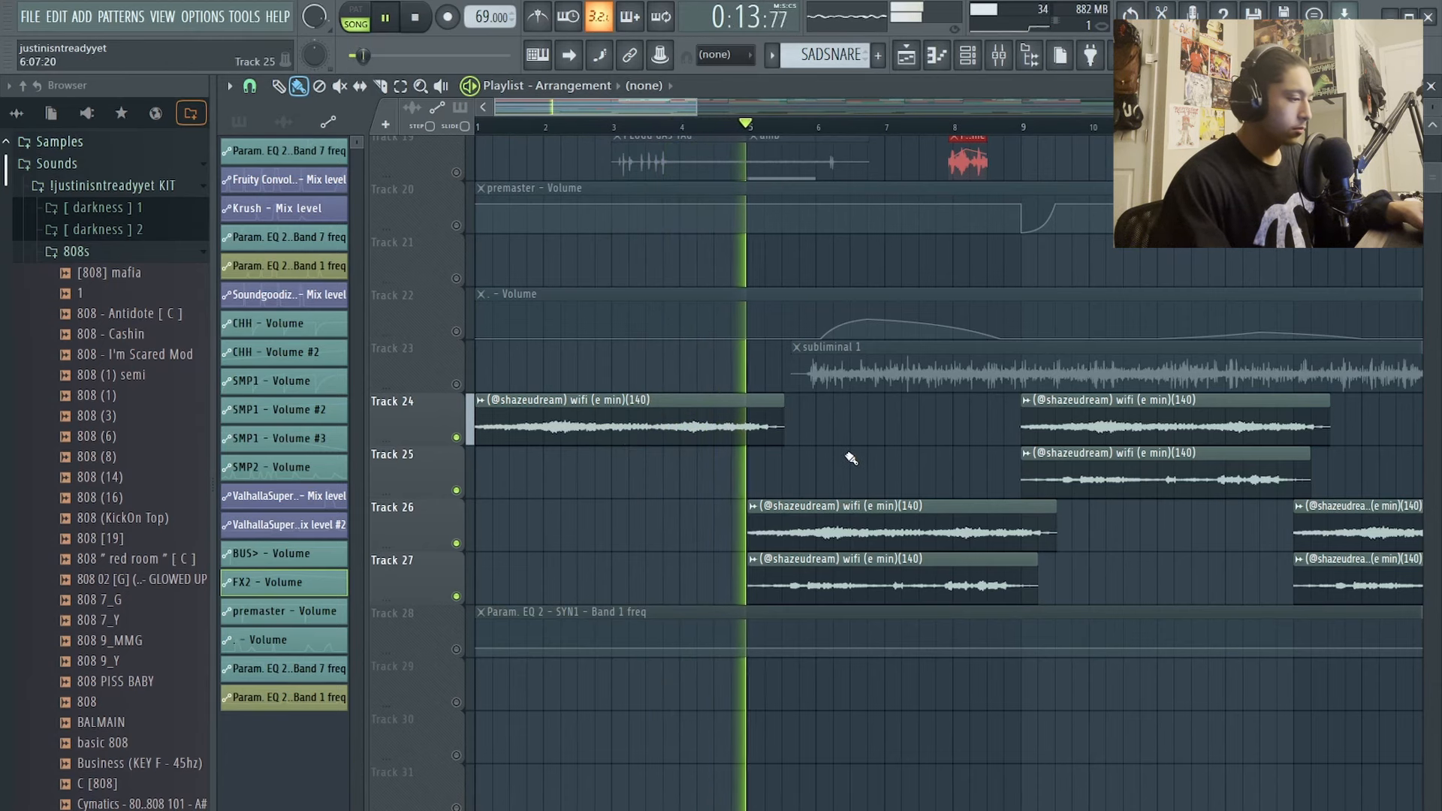
scroll(851, 471, down, 1)
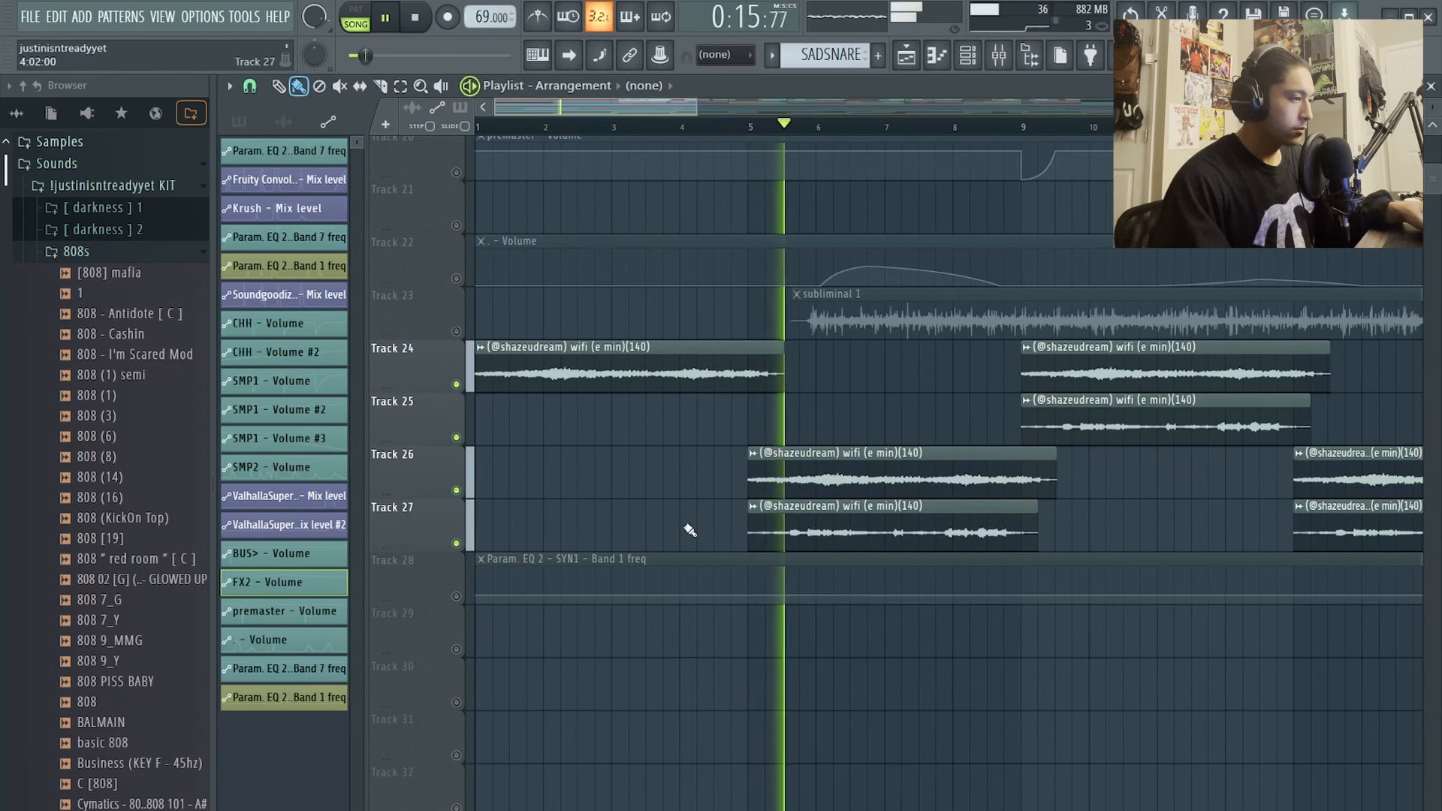
scroll(760, 500, up, 4)
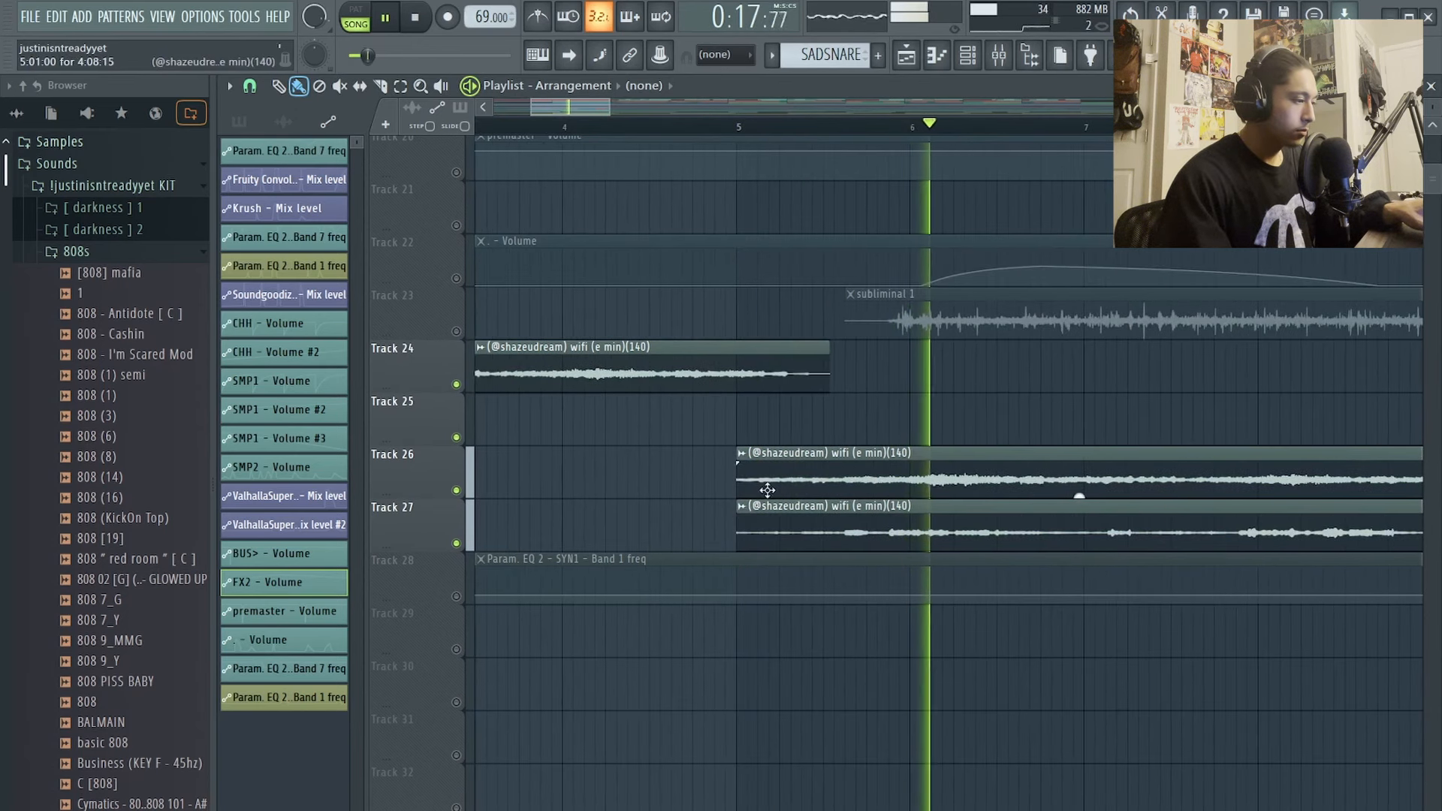
double_click(768, 489)
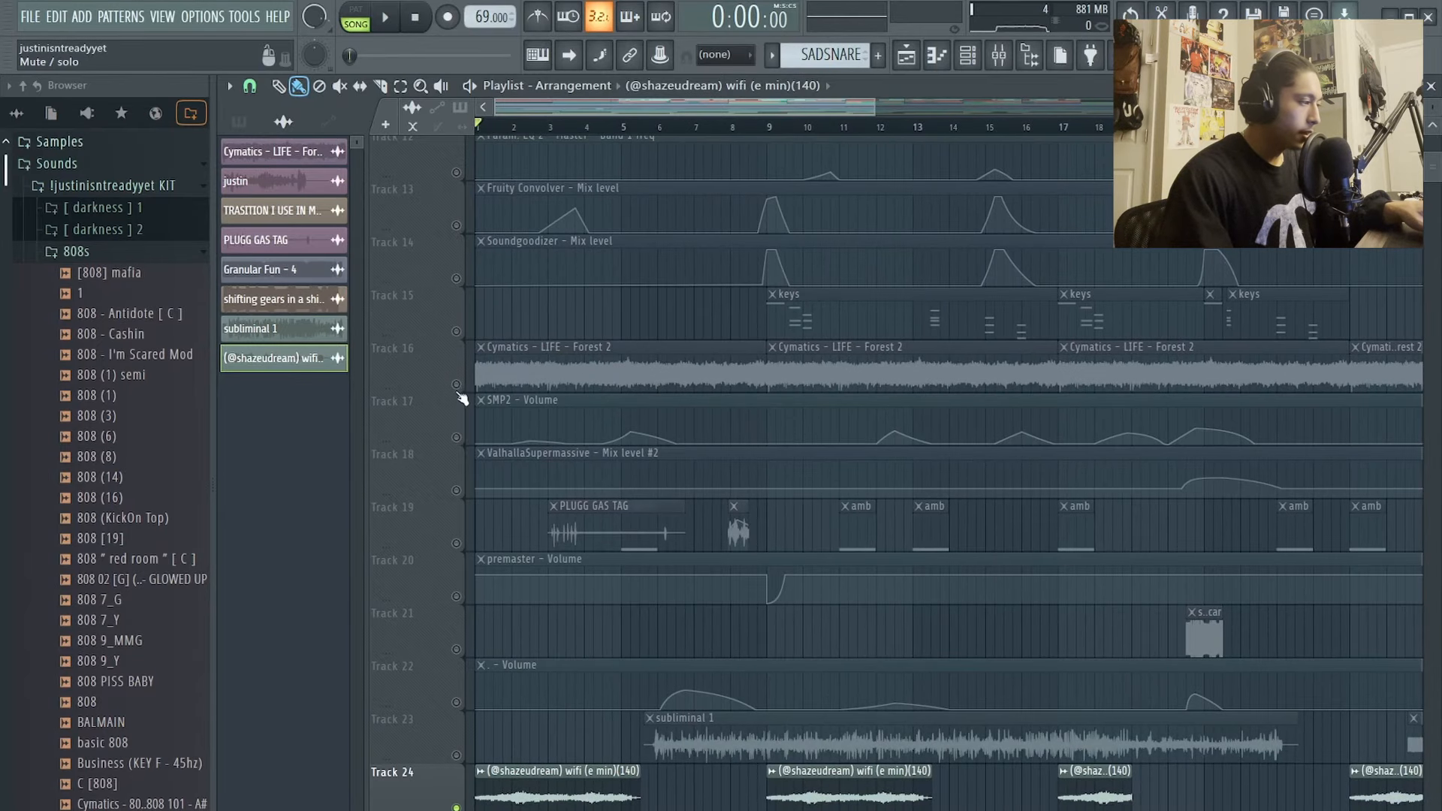
Step: Audition the Cymatics Forest 2 ambience on track 16 and the subliminal 1 clip on track 23, playing the latter from about bar 6
click(457, 386)
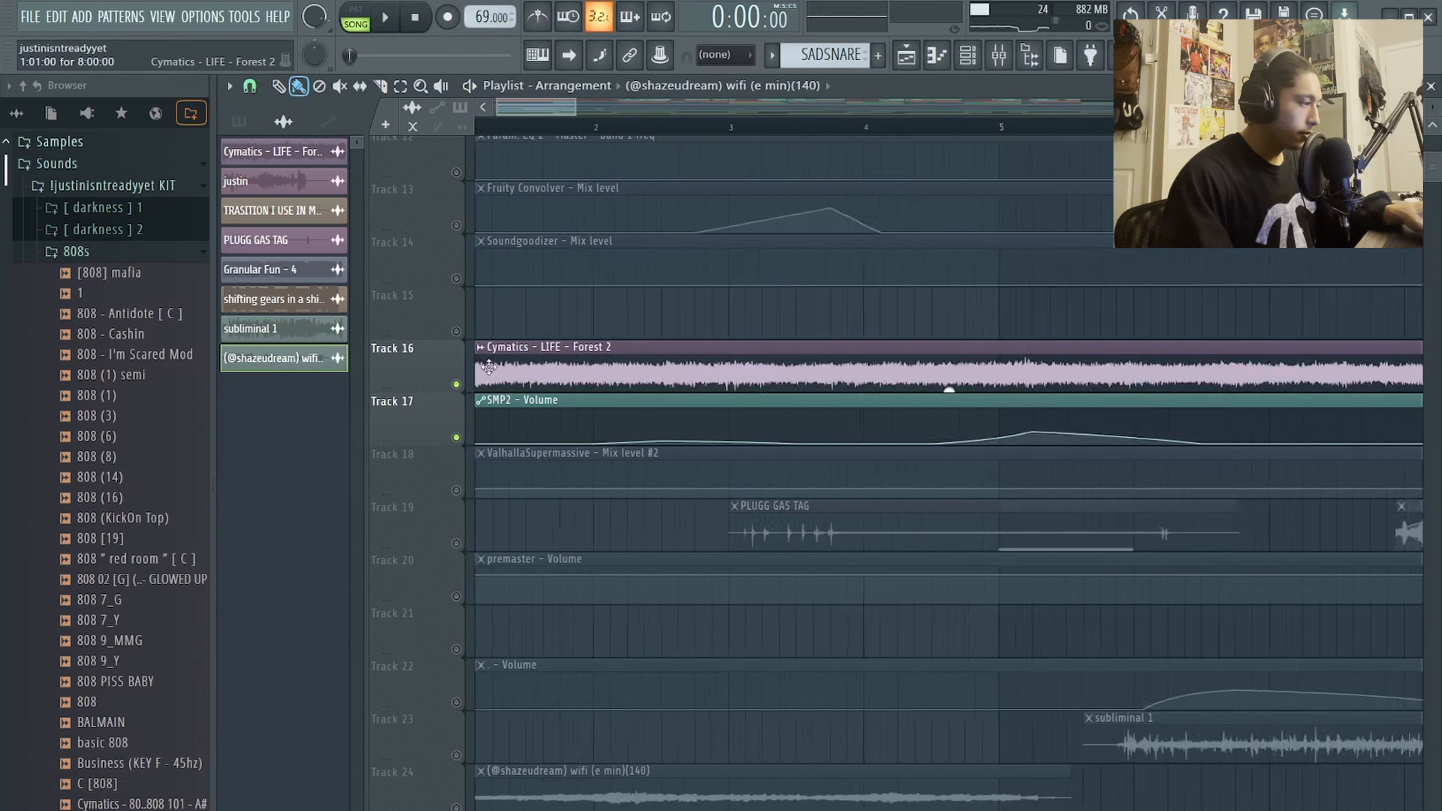
scroll(557, 477, down, 5)
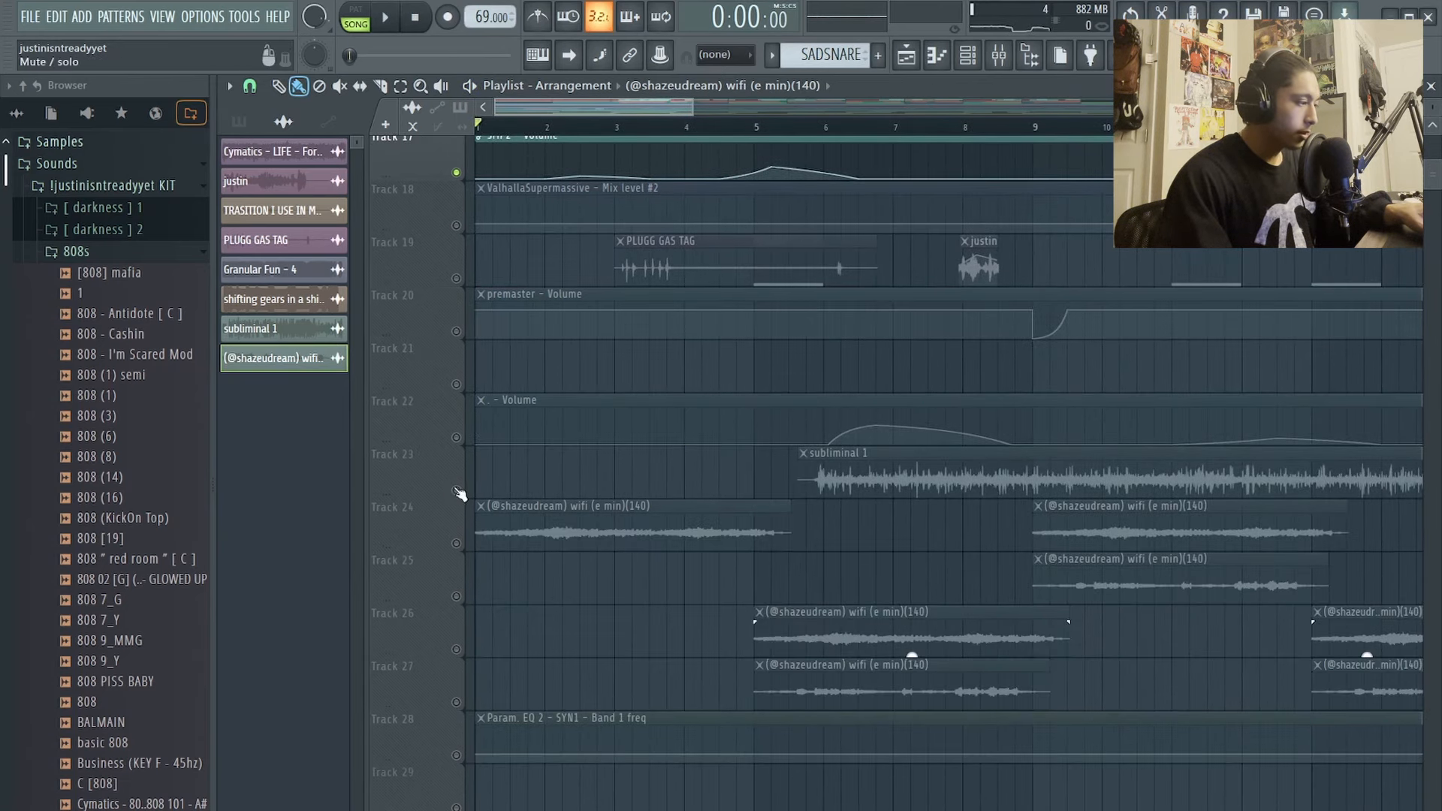
click(460, 494)
scroll(811, 396, down, 1)
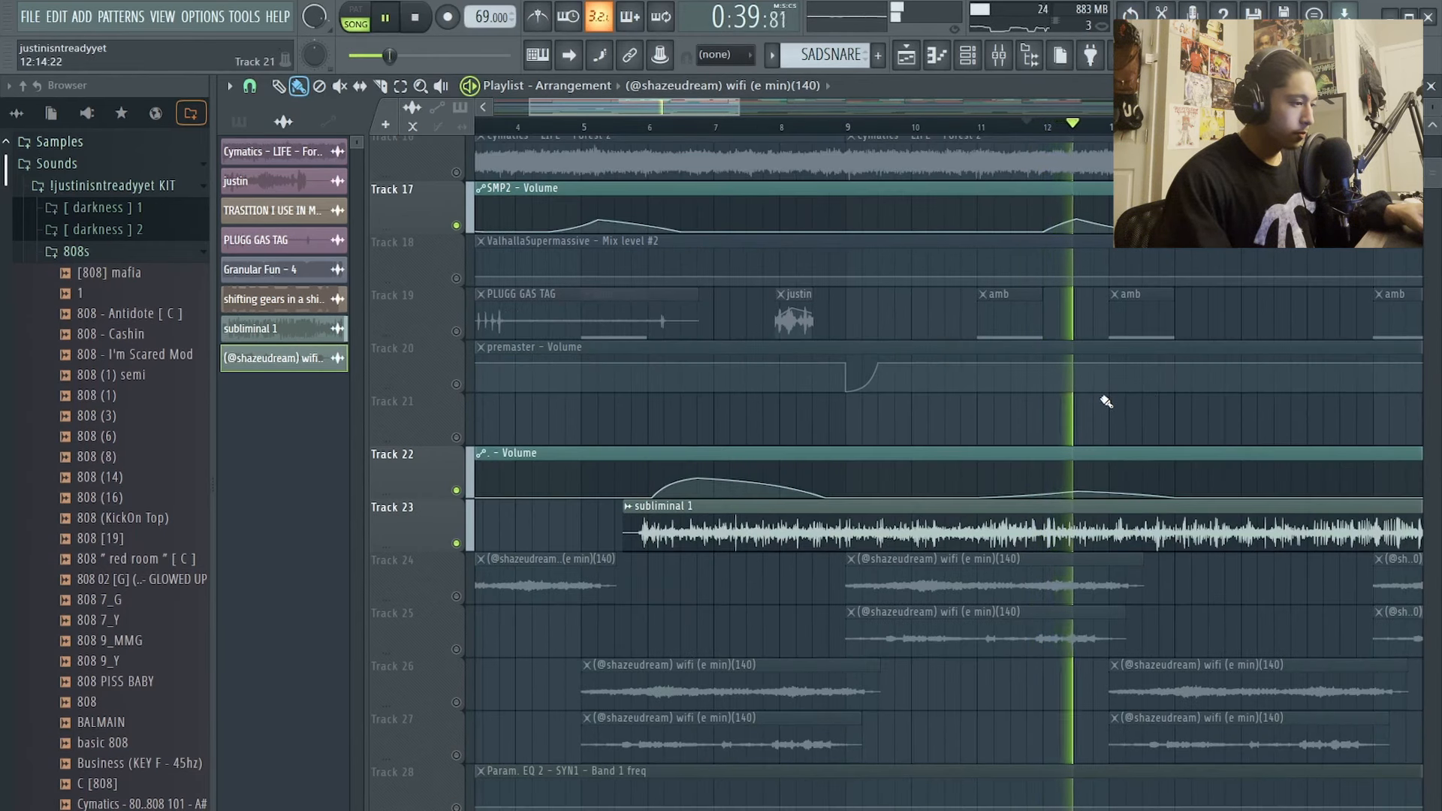
click(650, 126)
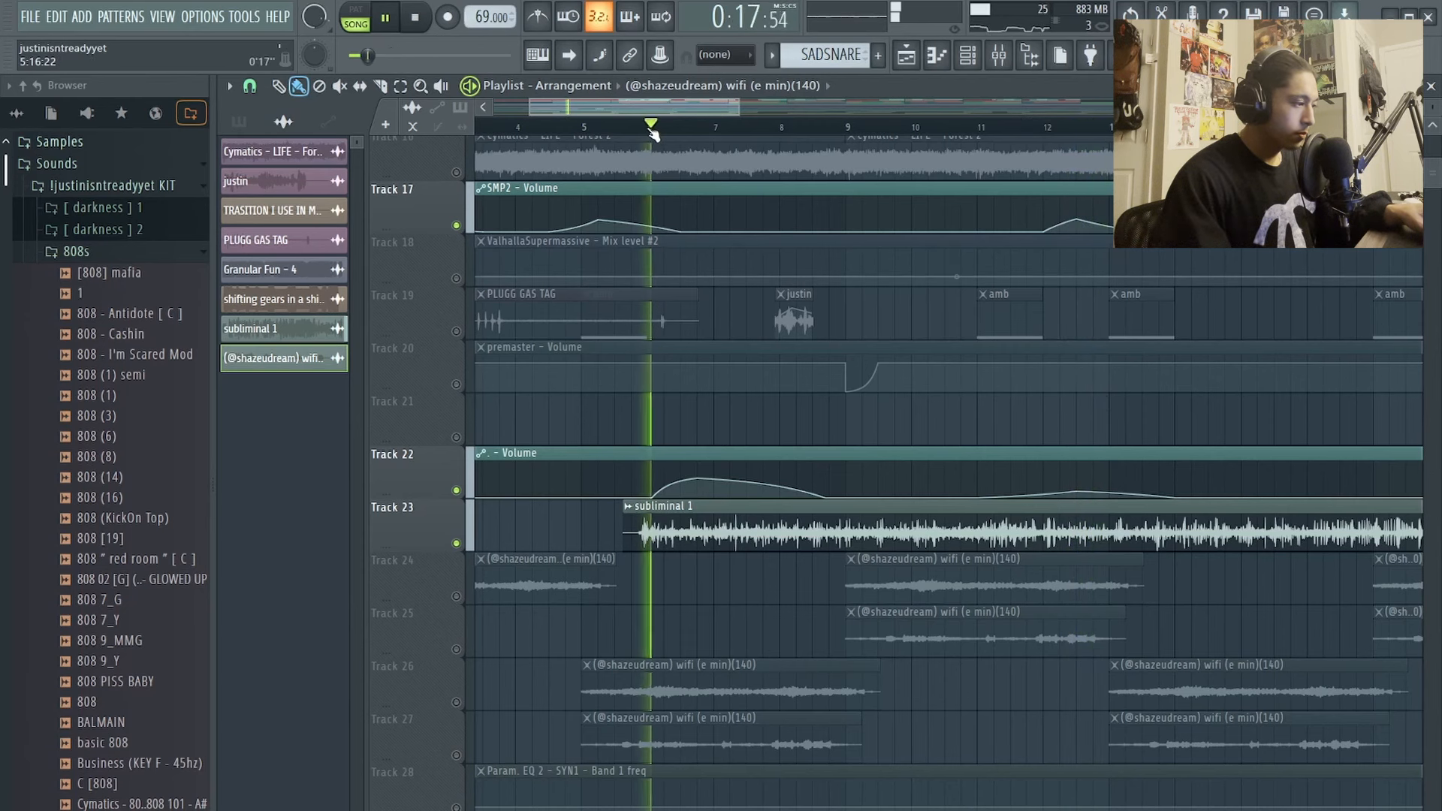
scroll(716, 411, up, 4)
scroll(715, 410, down, 3)
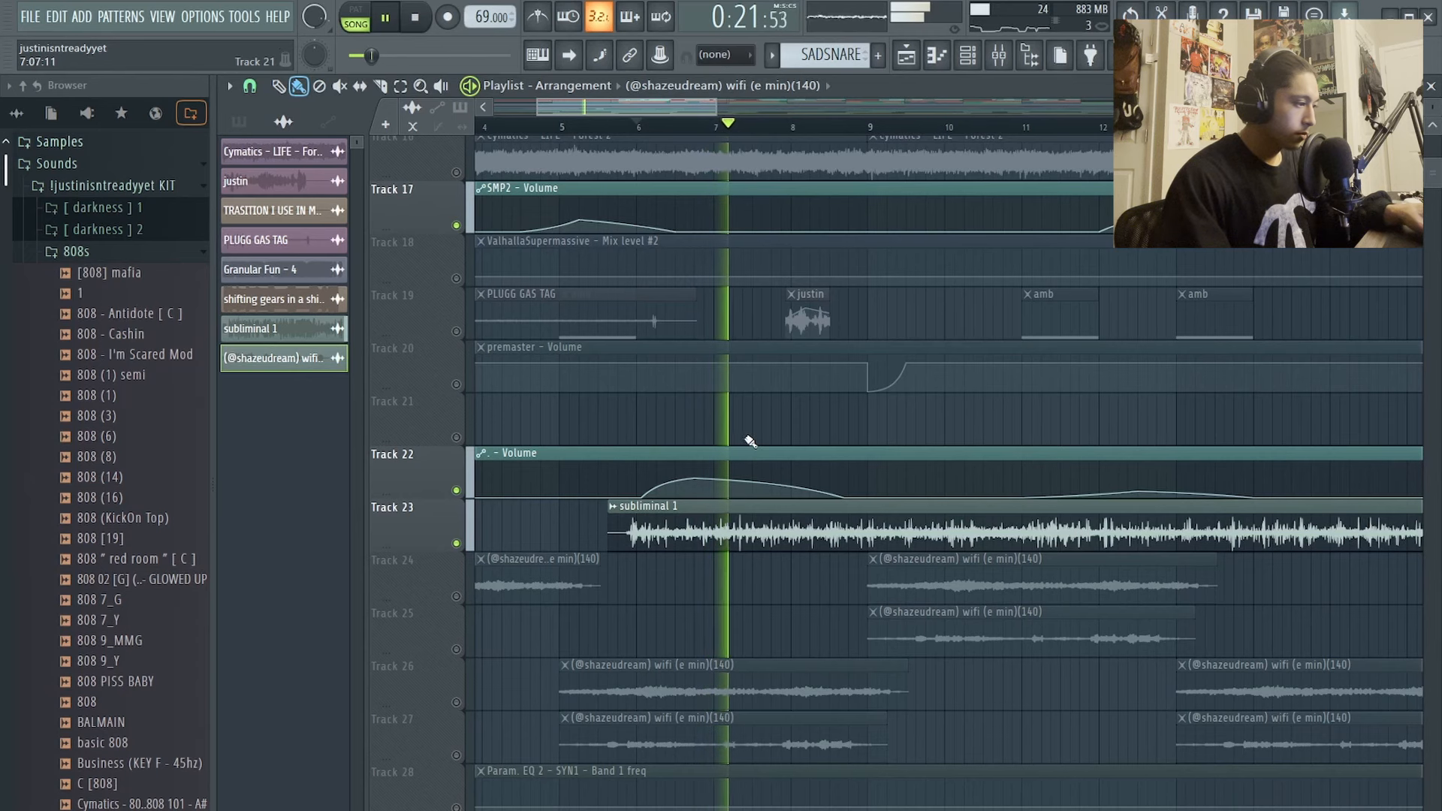
key(space)
Step: Solo the keys pattern on track 15 and inspect its Xpand!2 instrument from the channel rack
scroll(706, 451, up, 3)
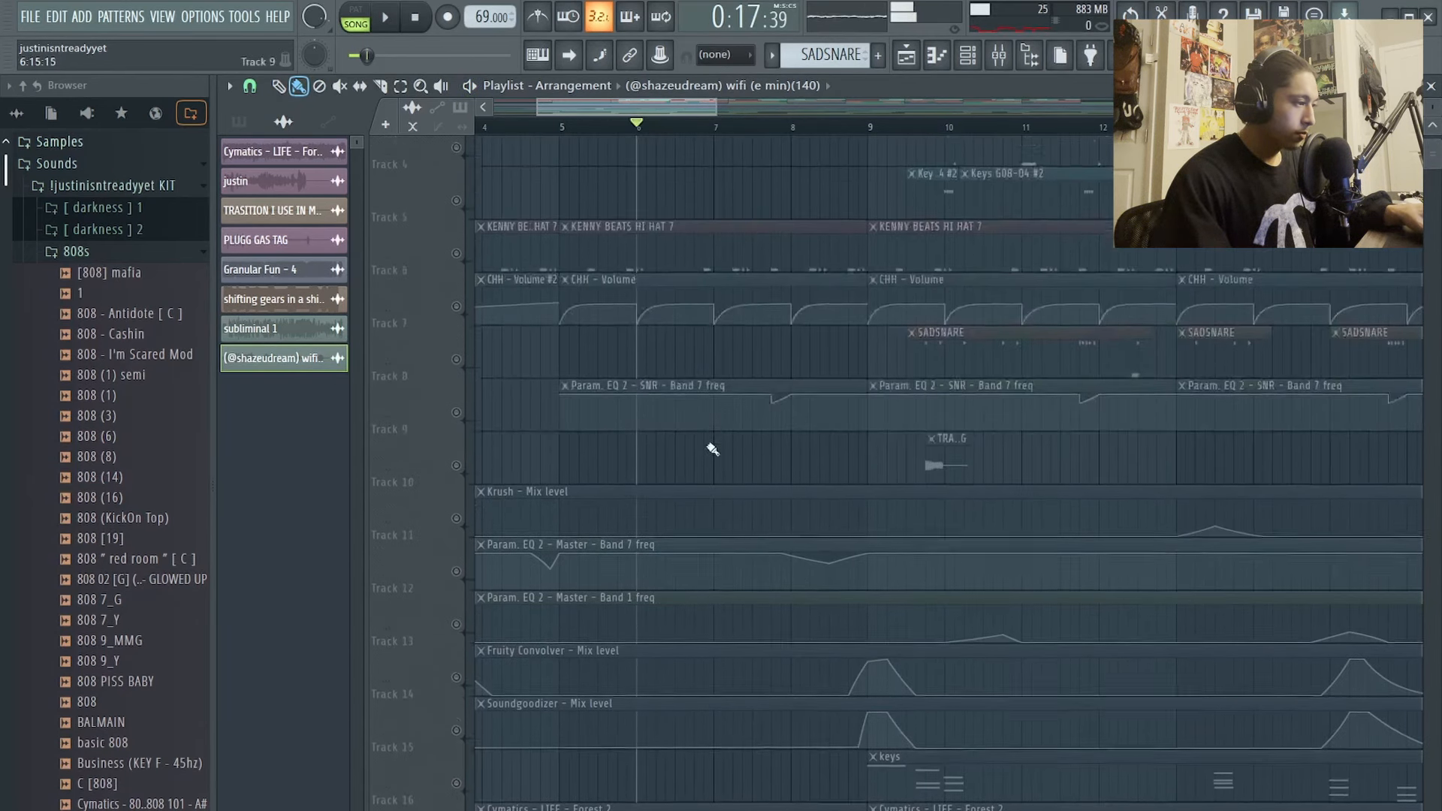
scroll(688, 466, up, 3)
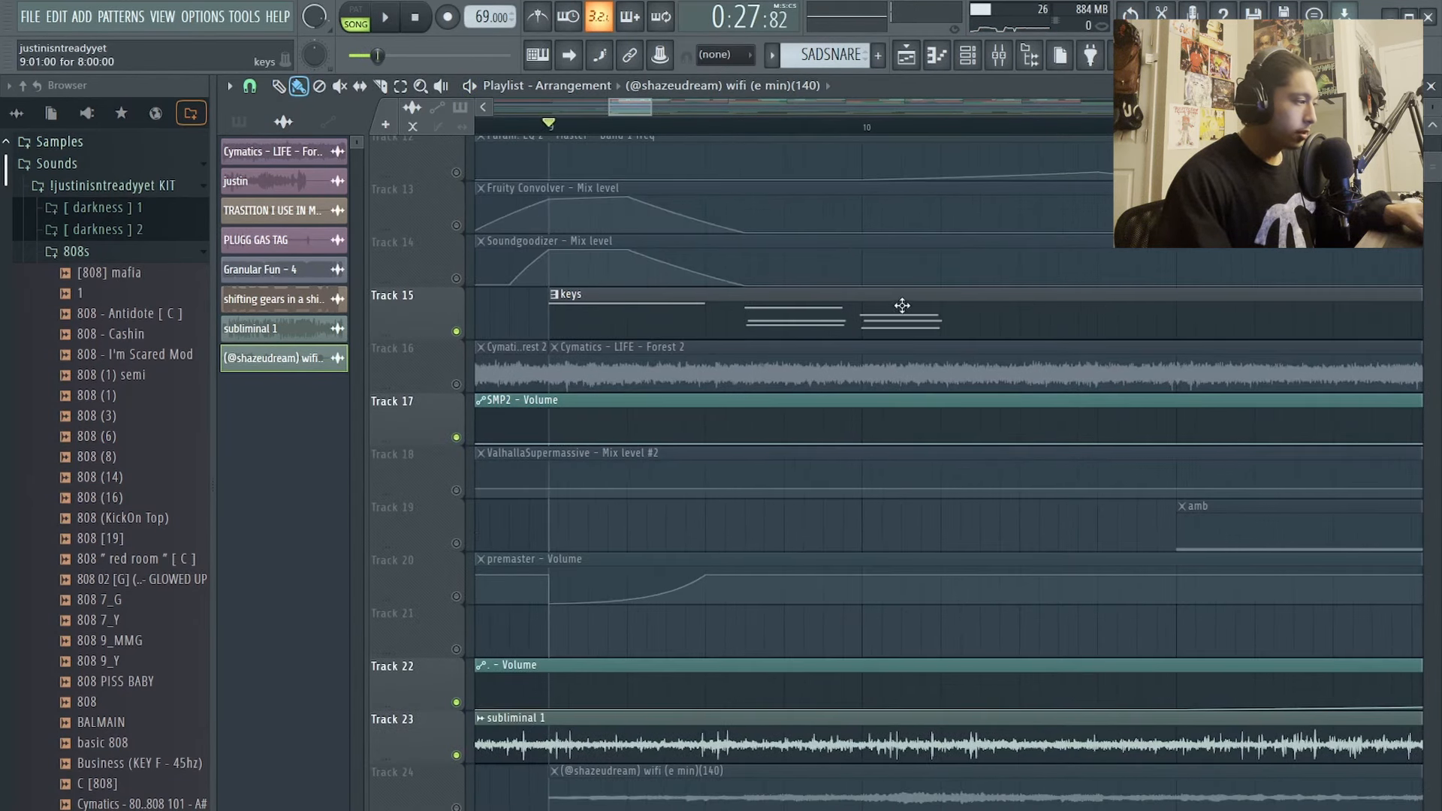
click(237, 122)
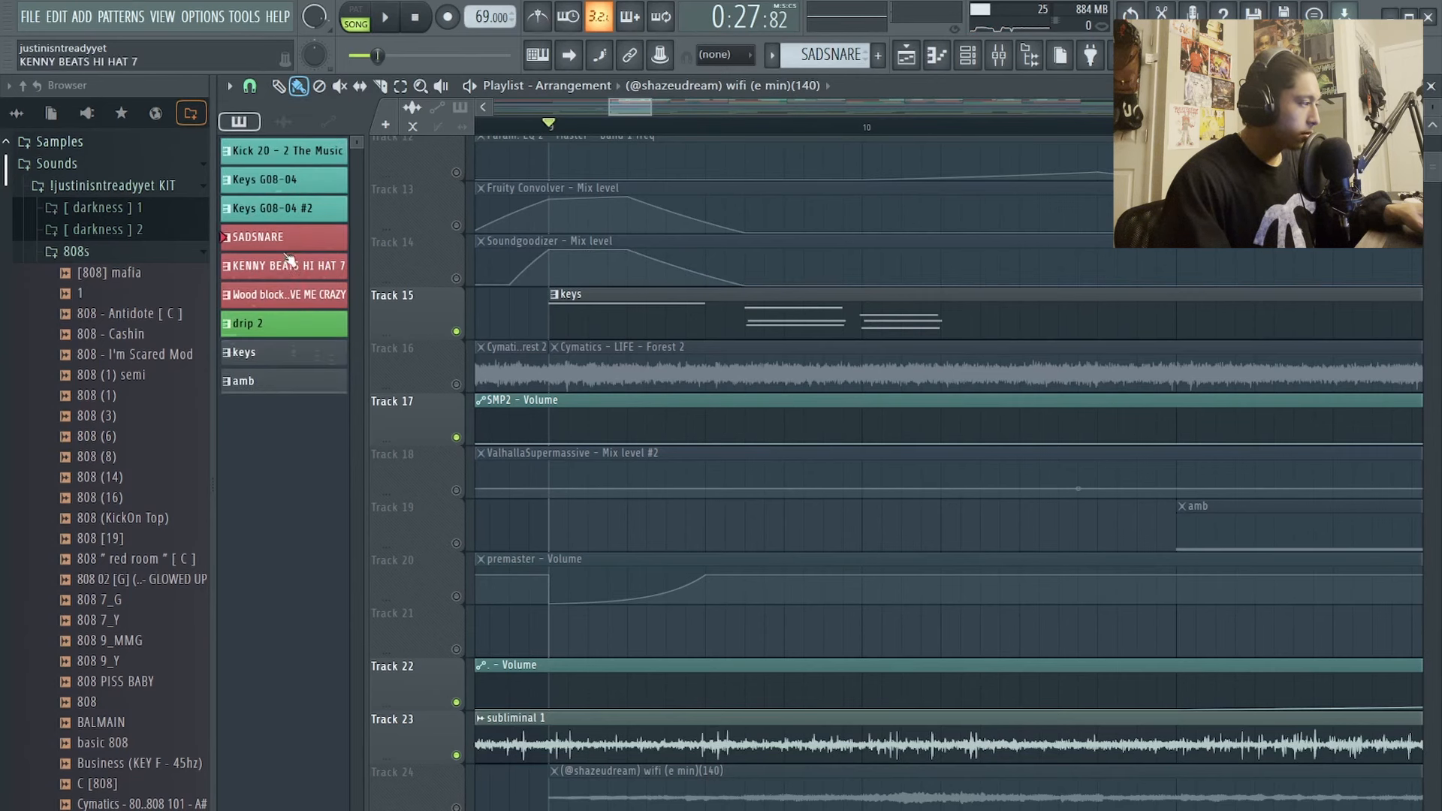
click(976, 64)
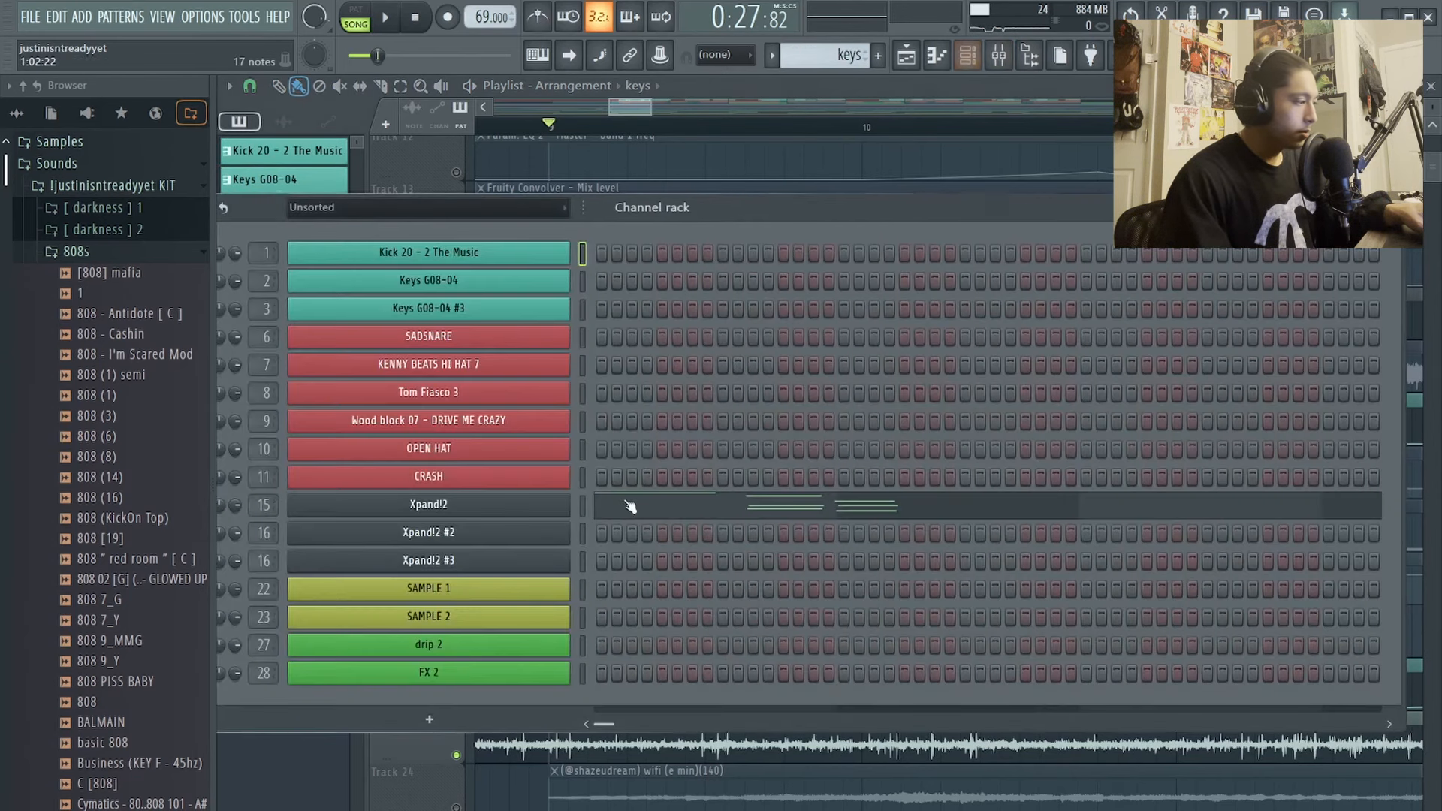
click(513, 514)
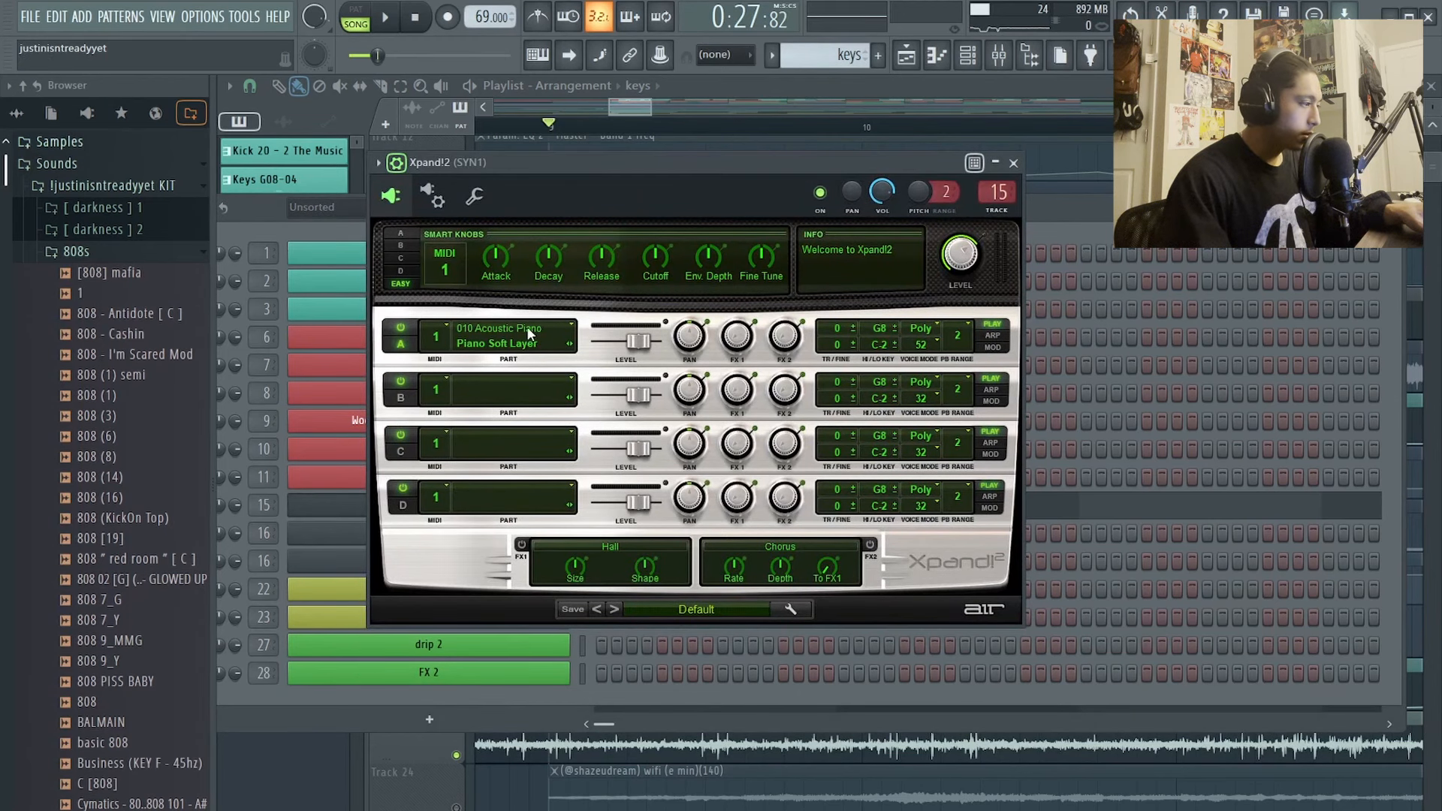
key(Escape)
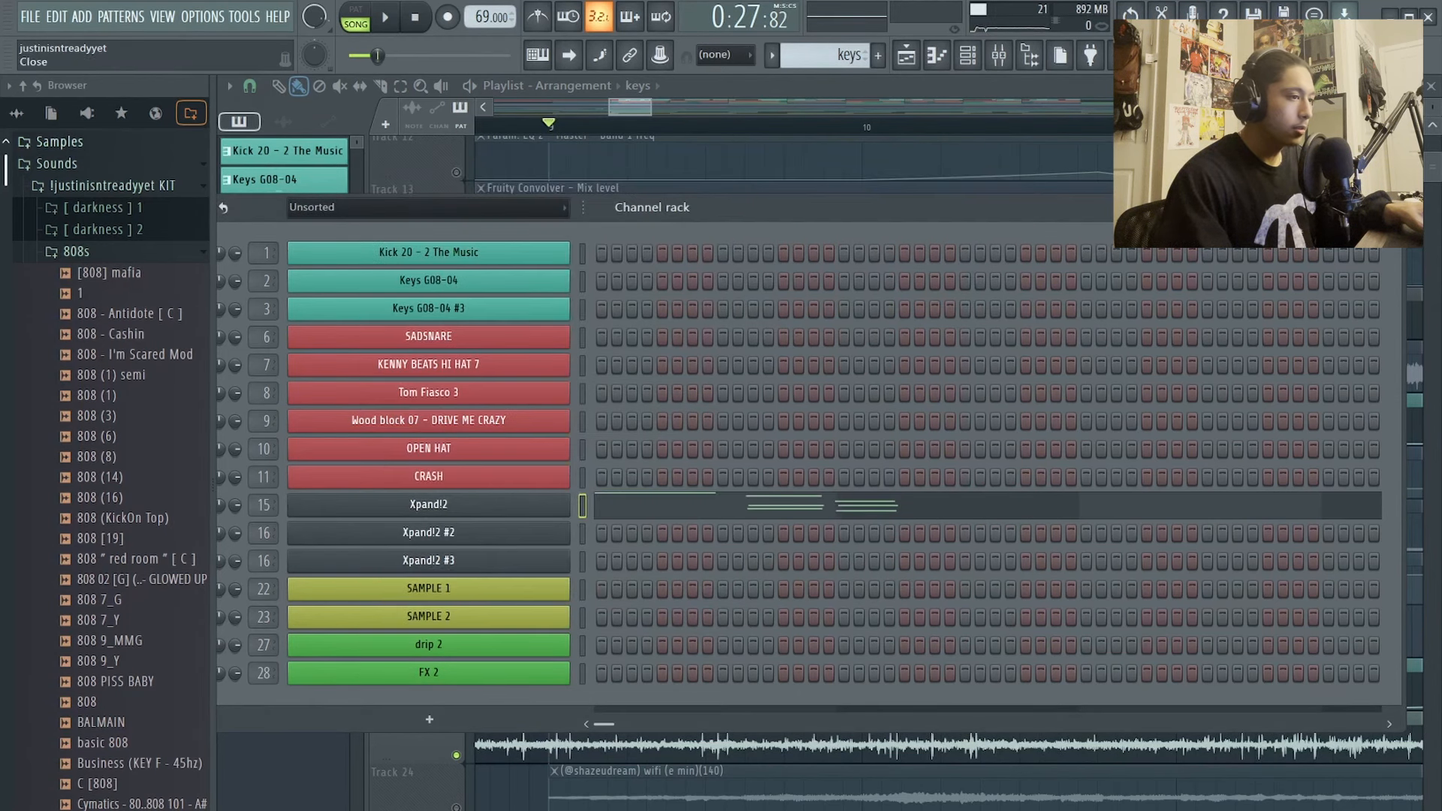
key(Escape)
Step: Play the keys pattern in the Xpand!2 piano roll and view all of its notes
key(F7)
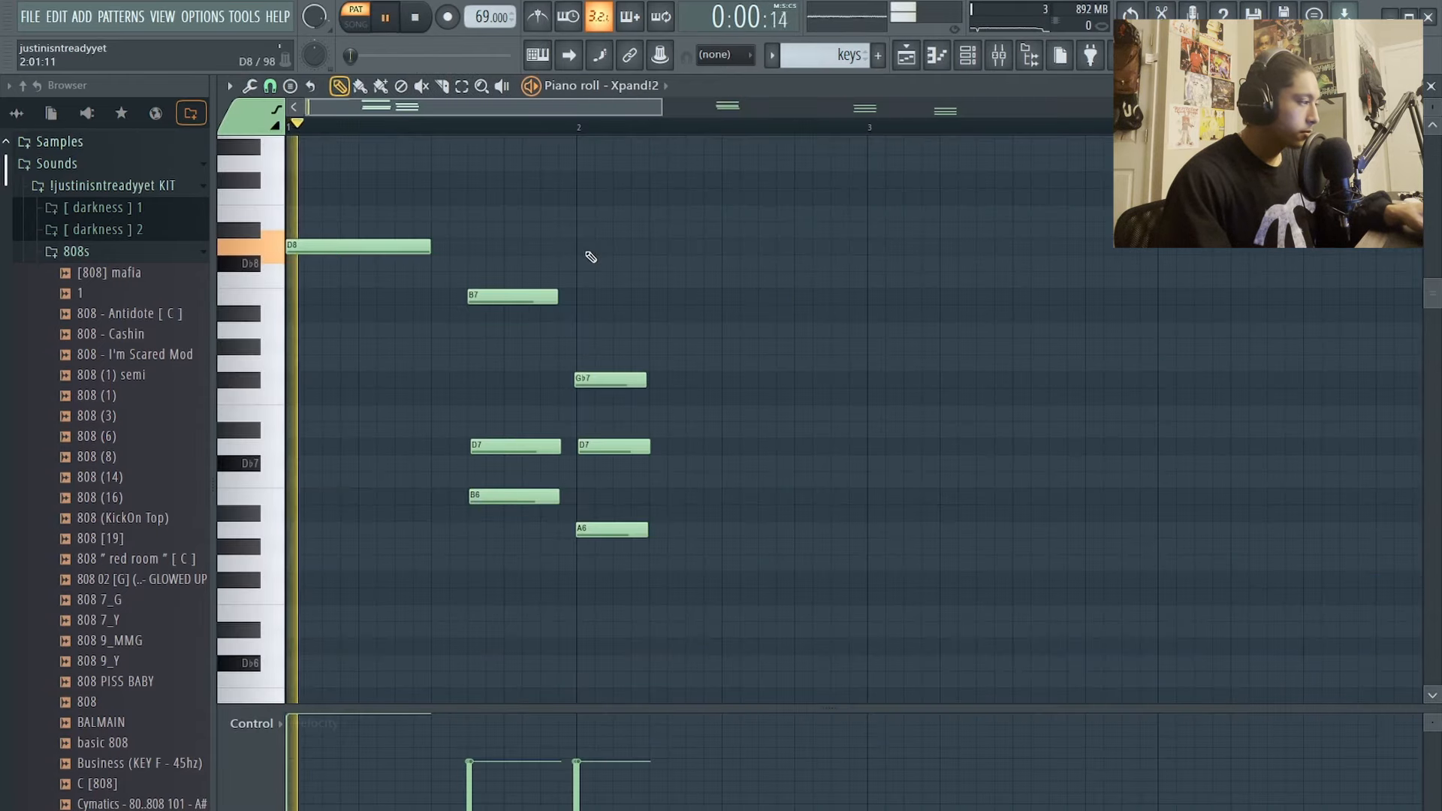
key(space)
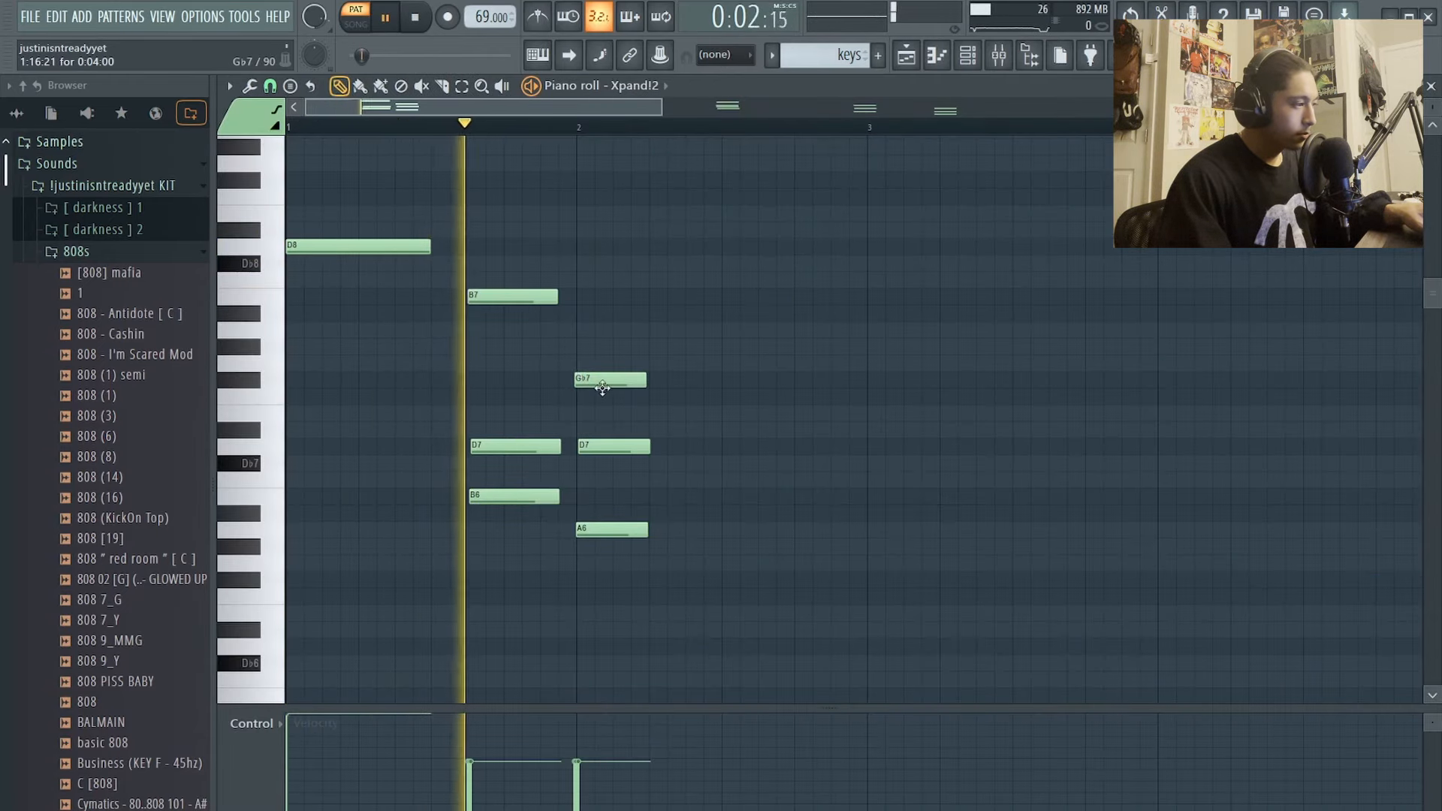
ctrl+scroll(603, 386, down, 4)
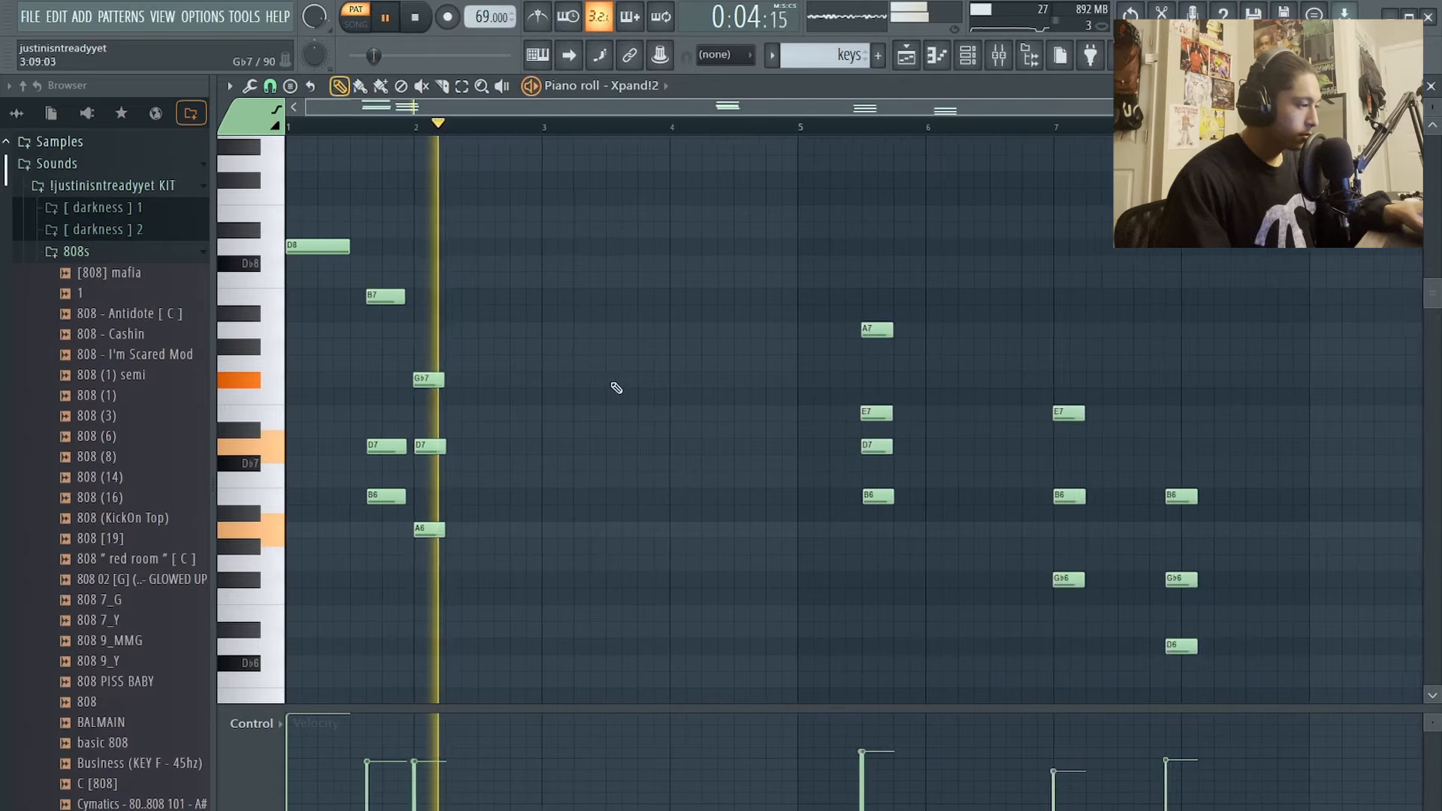
scroll(614, 386, down, 3)
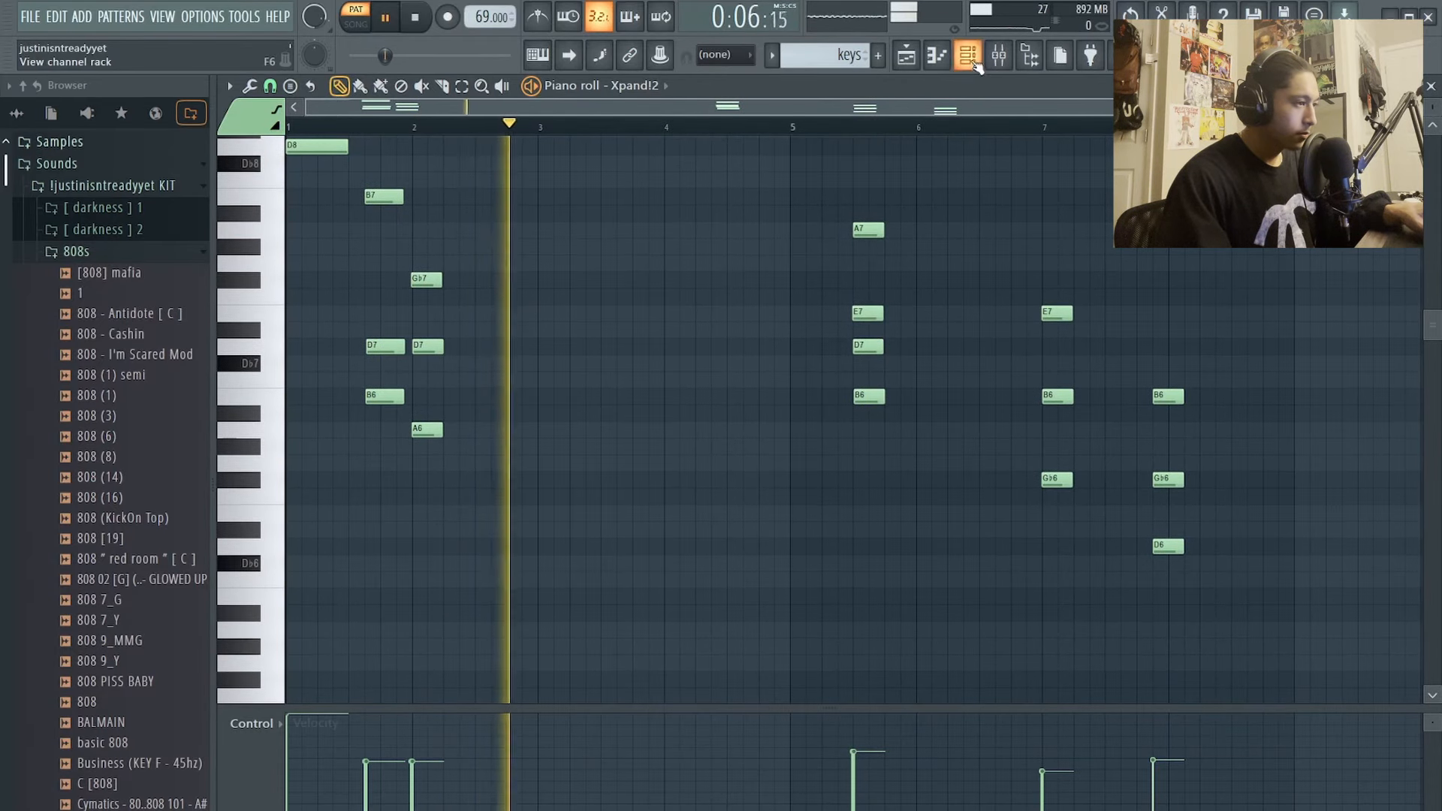
Step: Inspect the ValhallaSupermassive reverb settings on the SUPERMASSIVE BUS mixer track
key(F9)
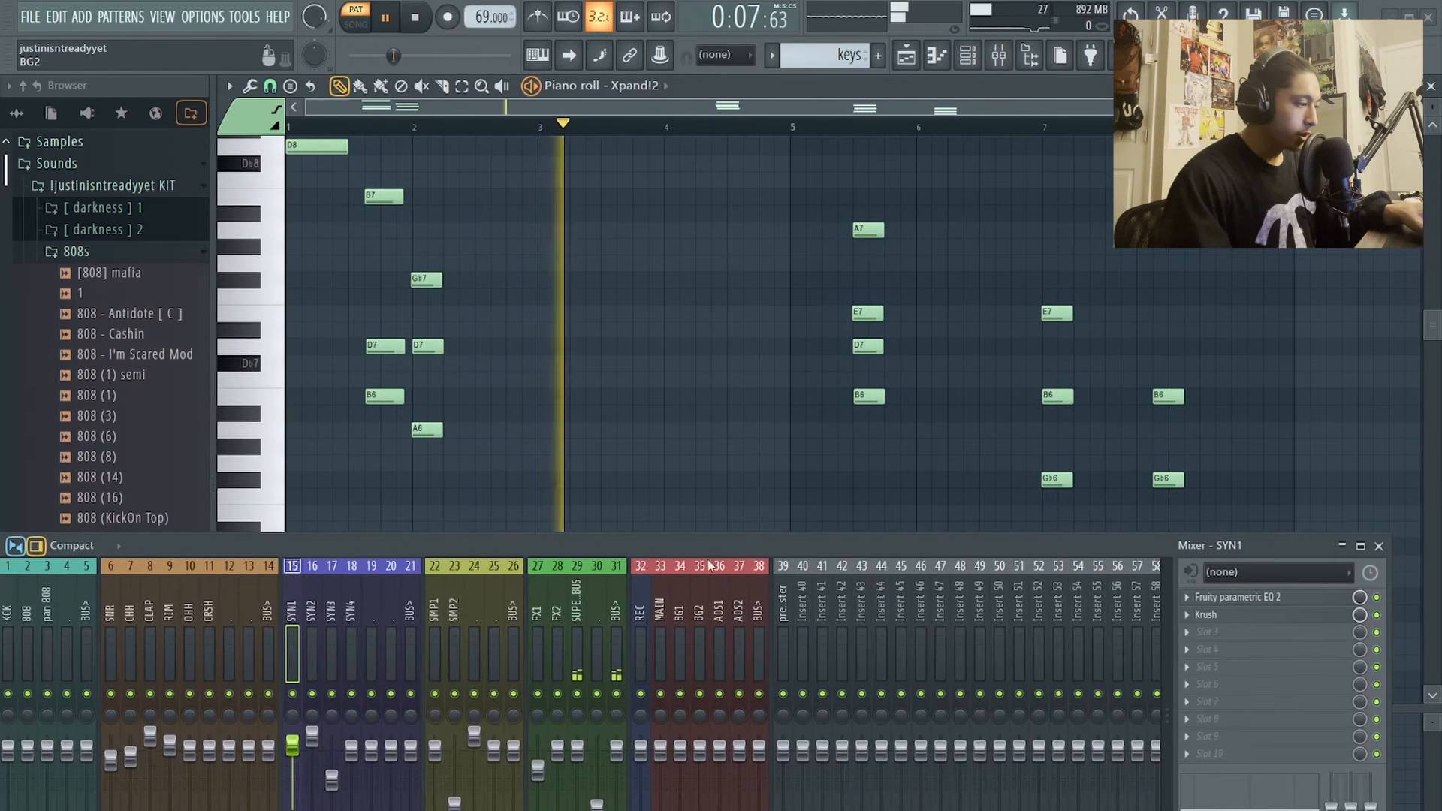
click(576, 665)
click(1227, 601)
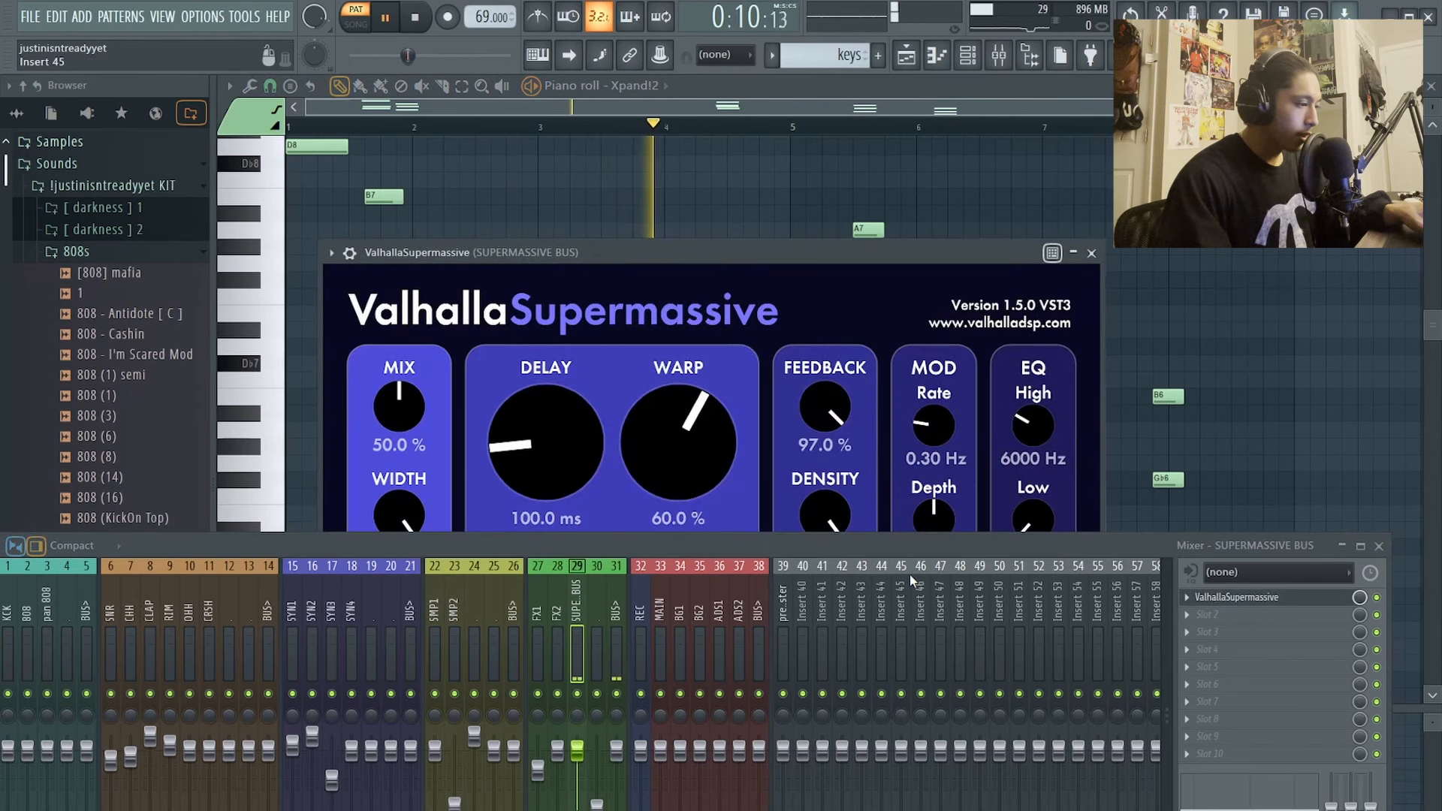
drag(921, 554, 937, 723)
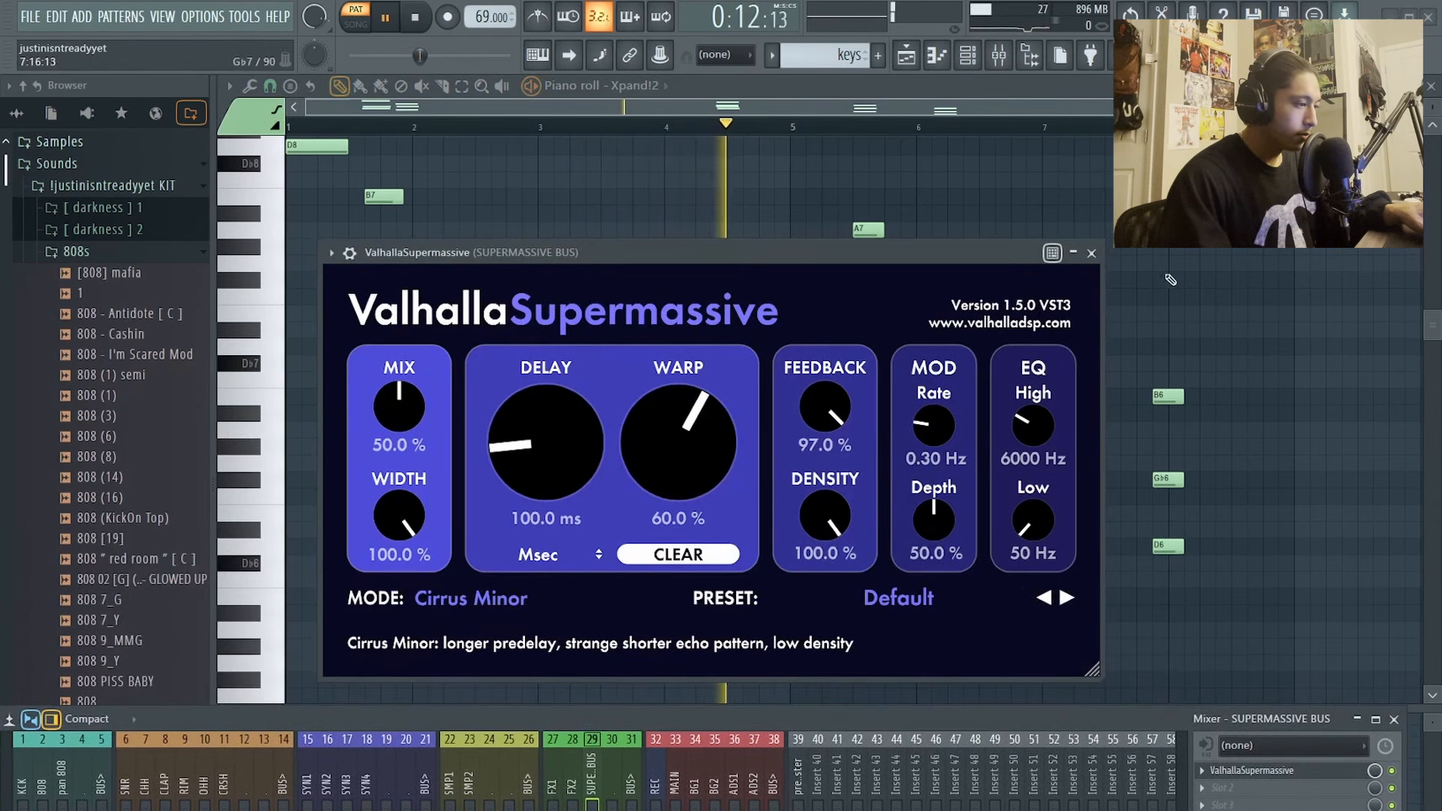
click(1093, 254)
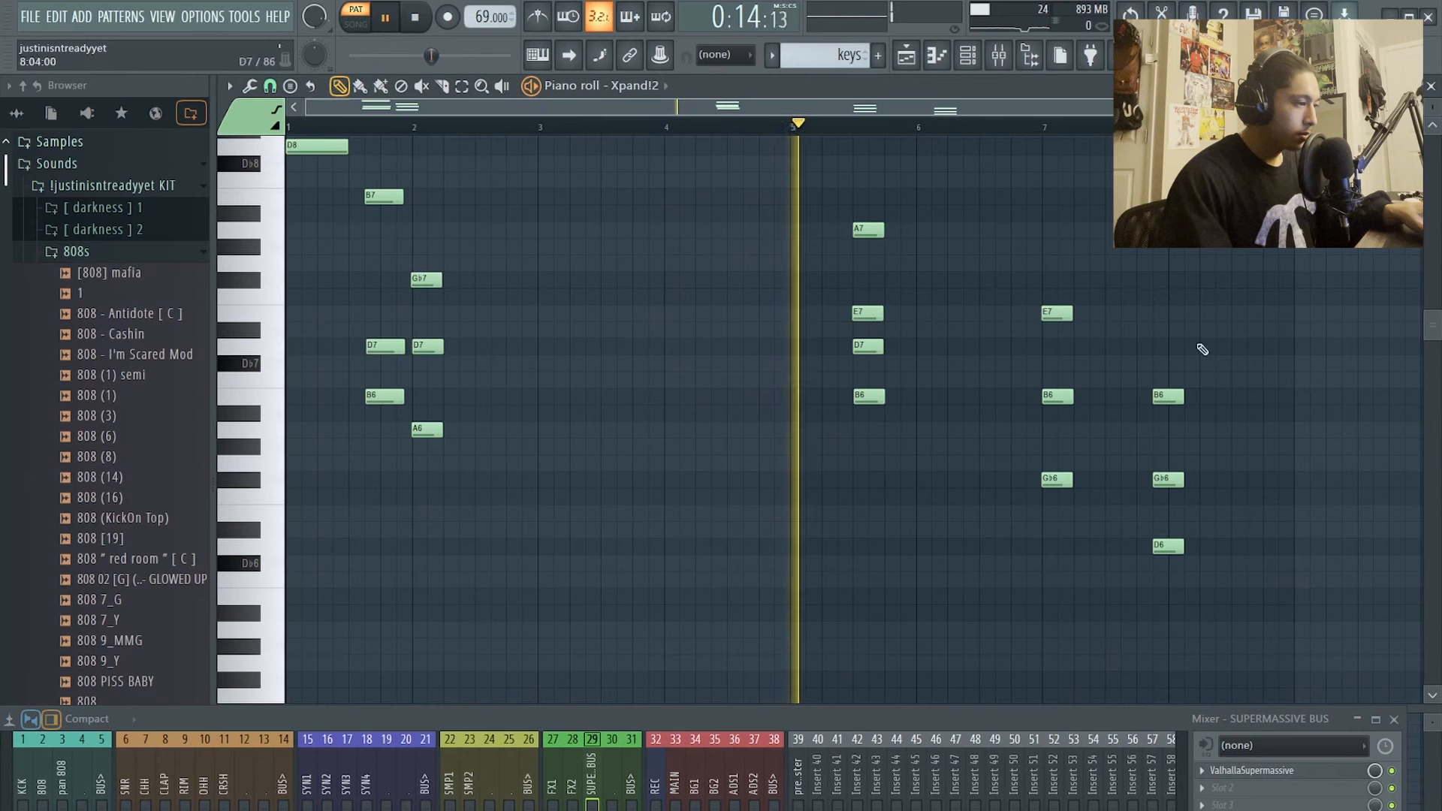
Step: Follow the keys chords in bars 5 to 8 of the piano roll during playback, close the mixer, and stop
scroll(970, 414, up, 2)
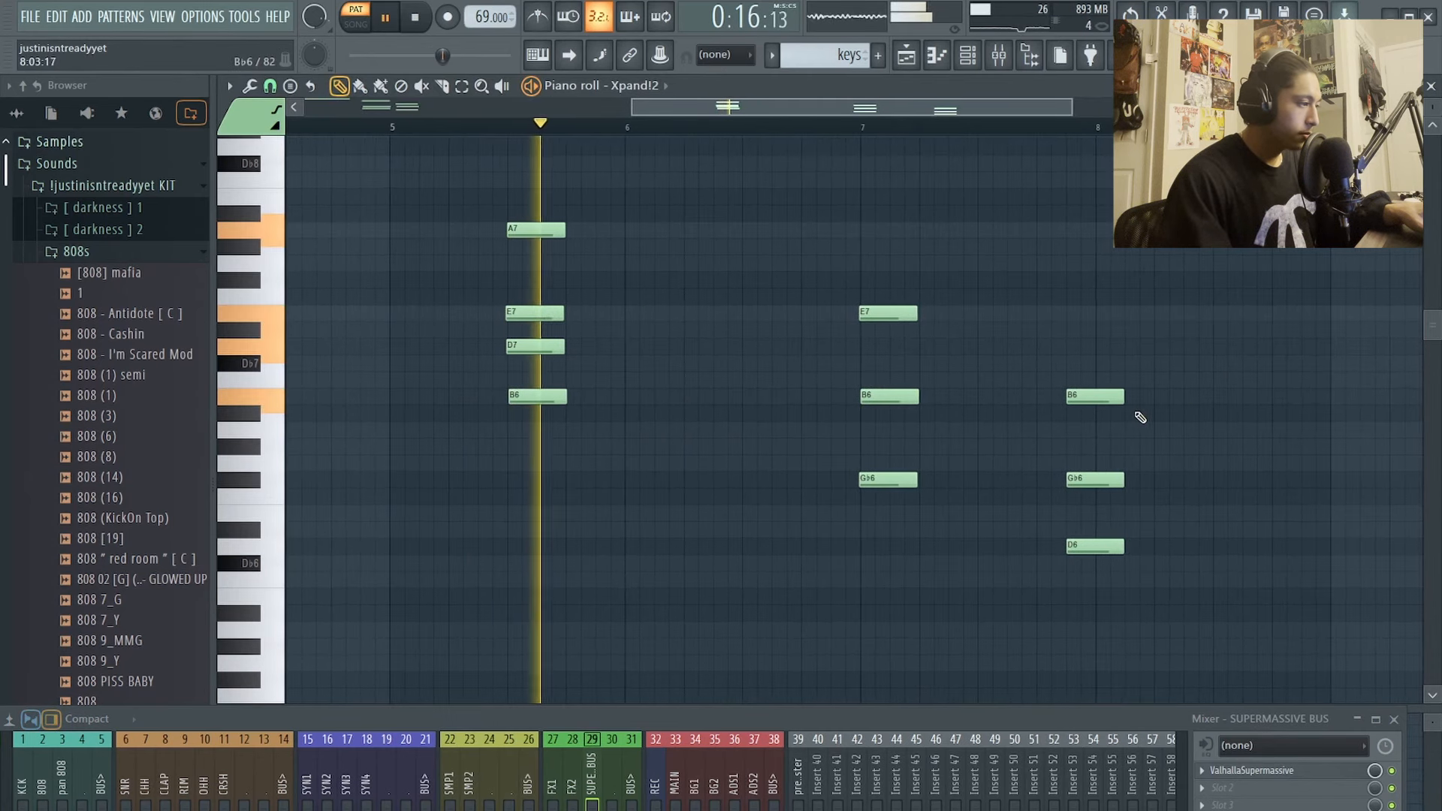
scroll(863, 444, down, 3)
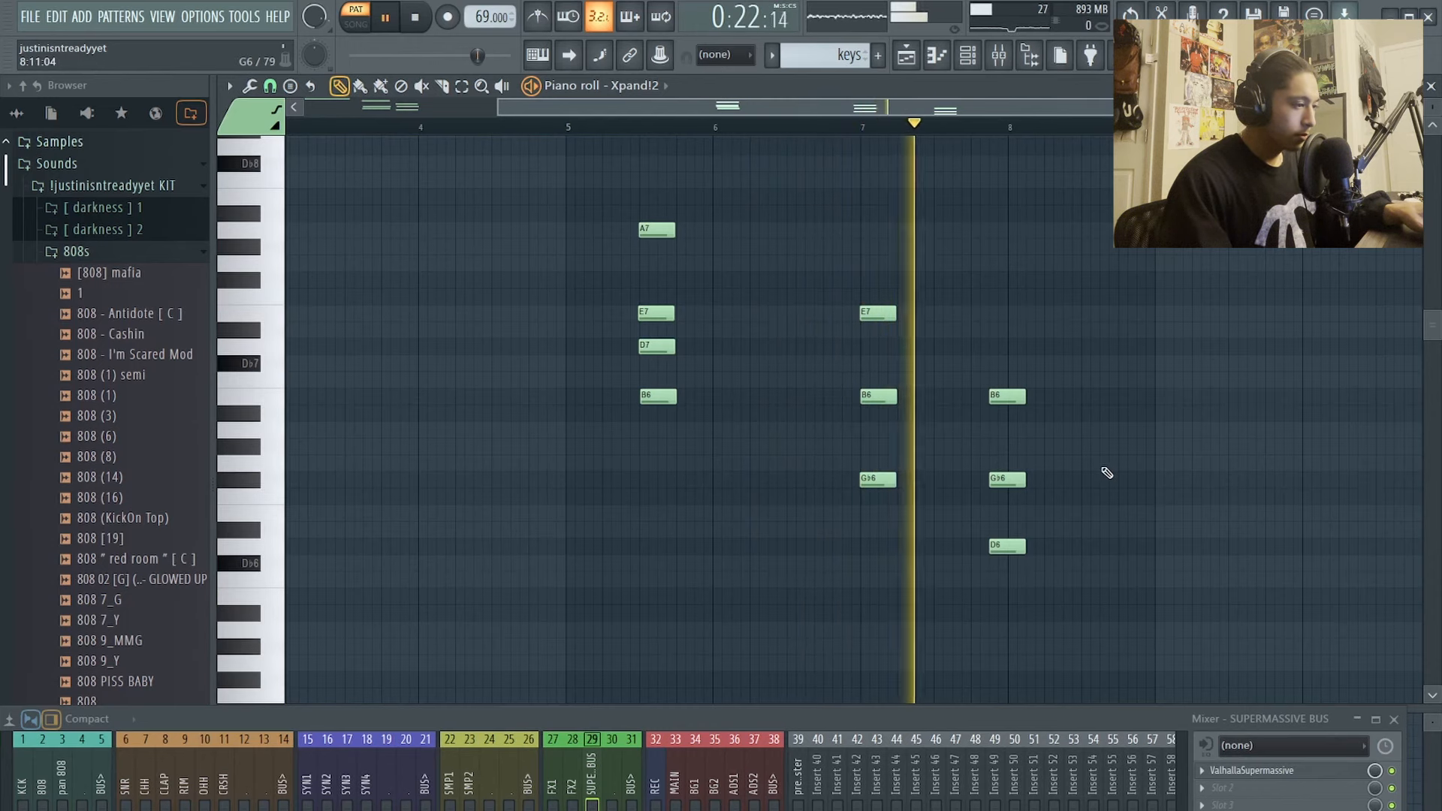
scroll(1096, 480, up, 3)
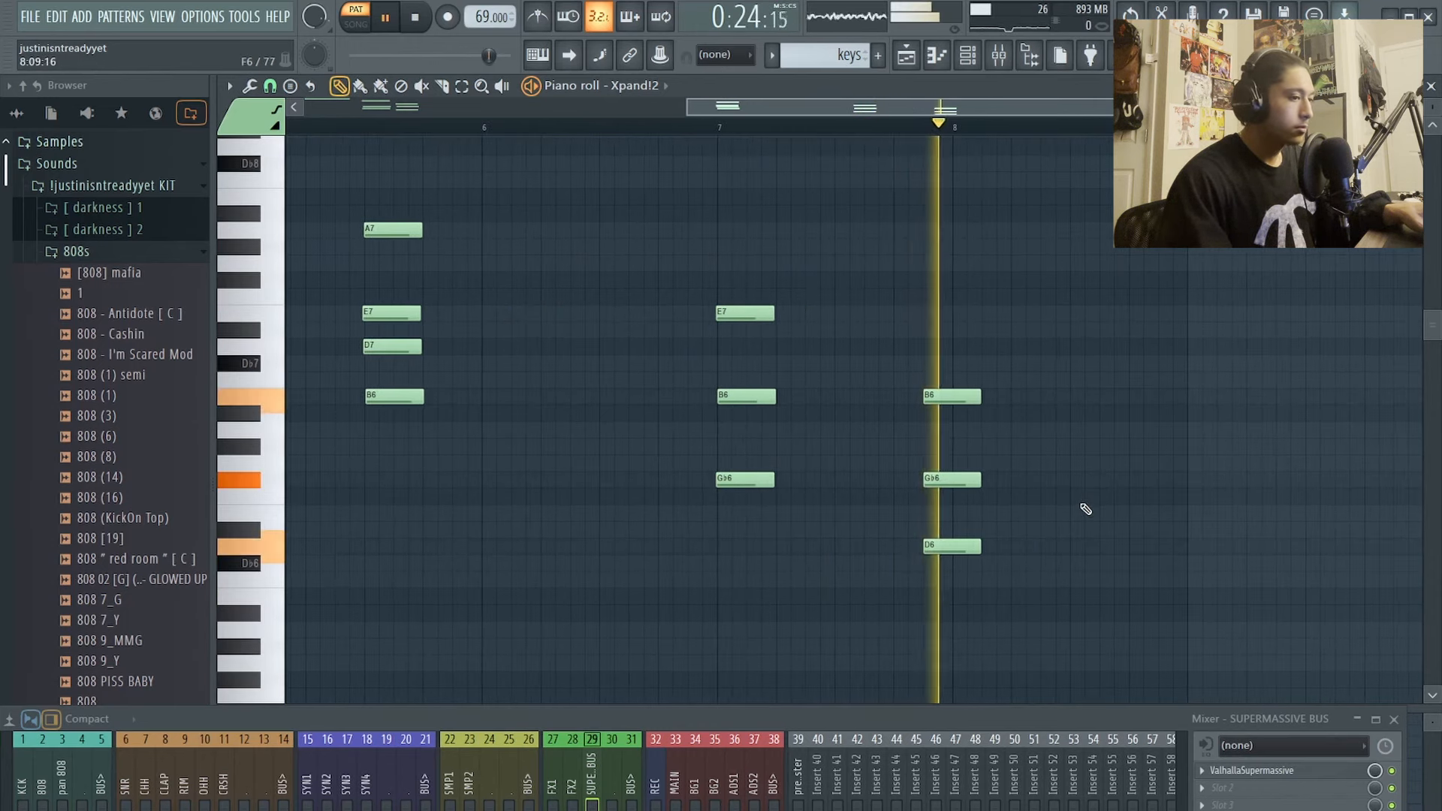
click(1395, 721)
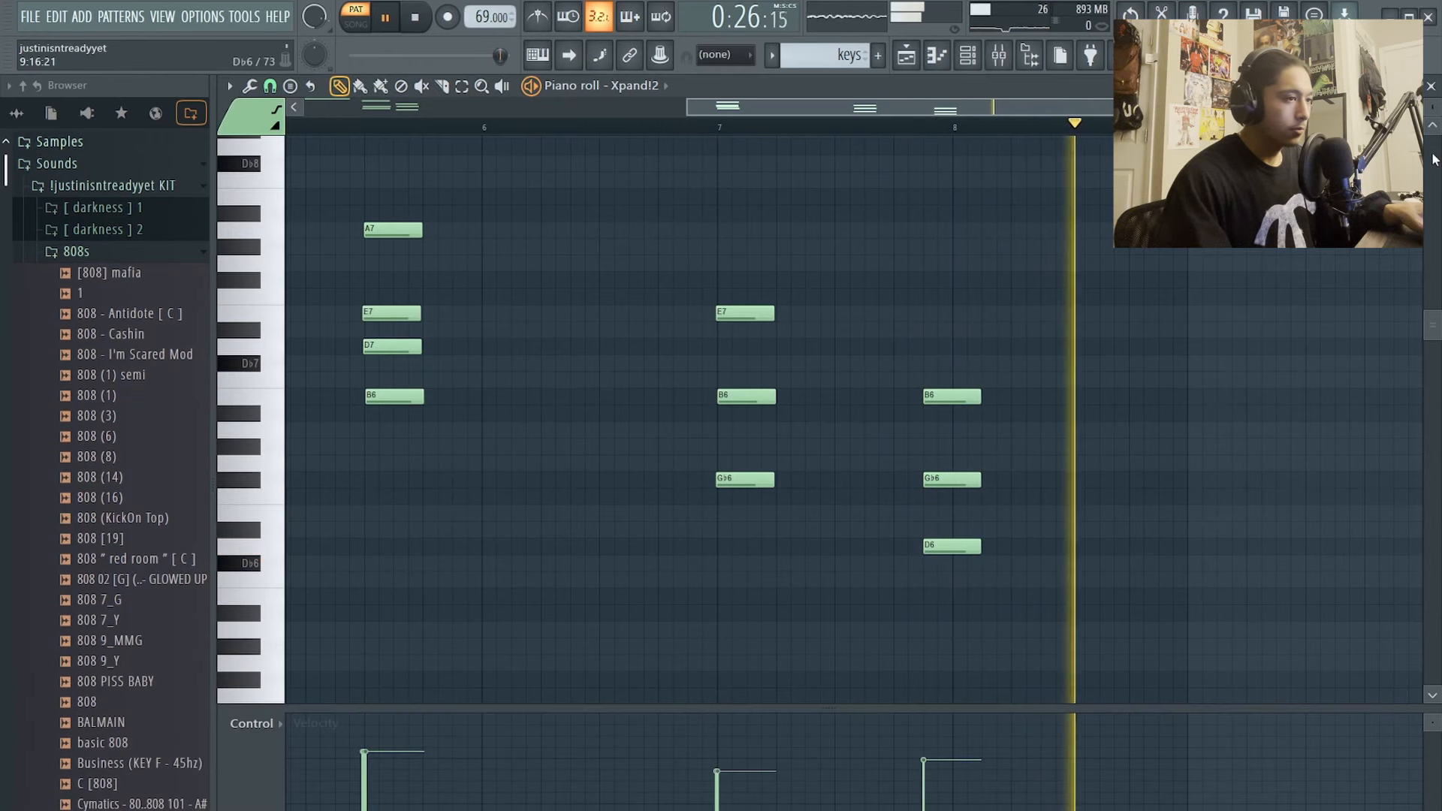
key(space)
Step: Return to the playlist and view the arrangement's uppermost tracks
key(F5)
scroll(739, 475, down, 4)
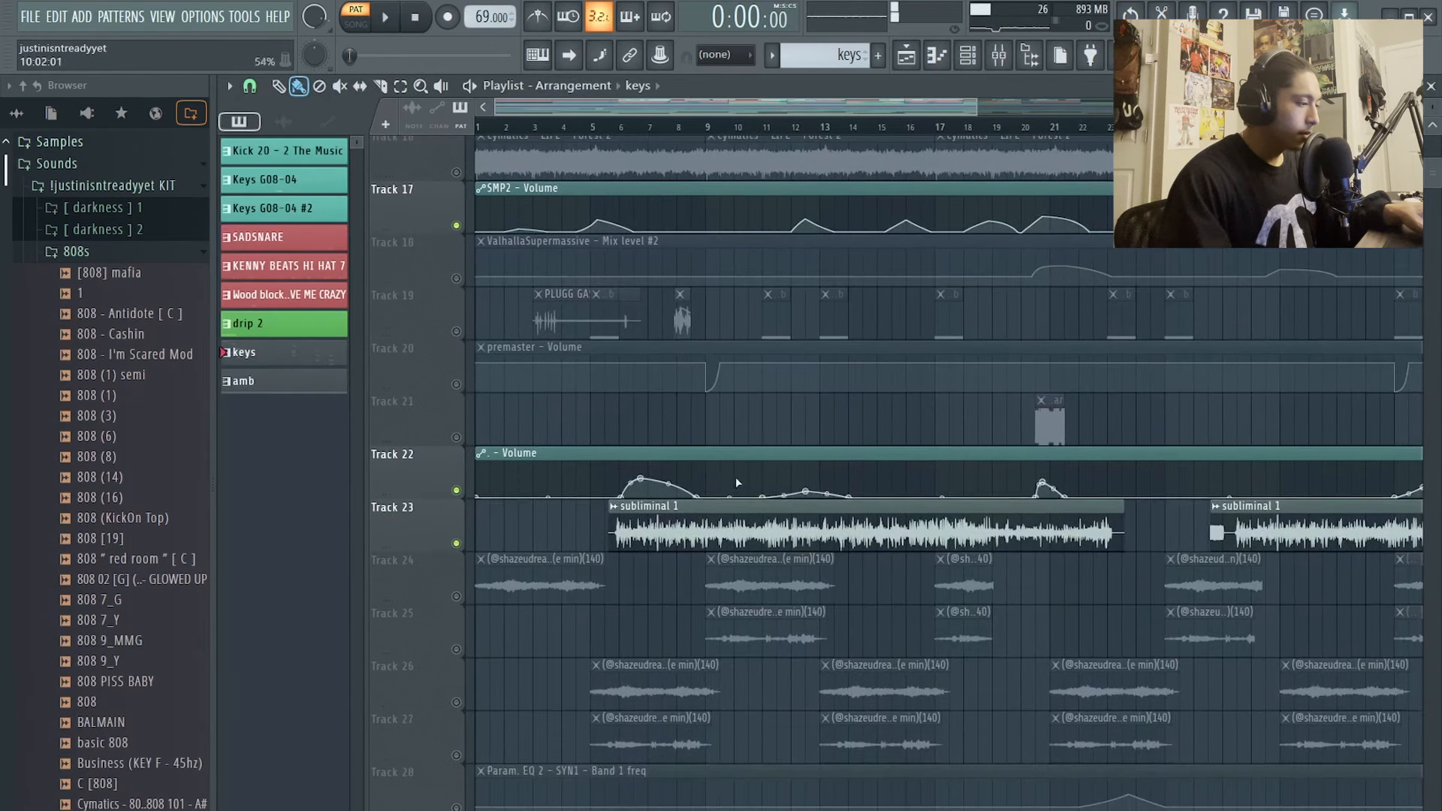
scroll(609, 521, up, 10)
scroll(609, 521, up, 1)
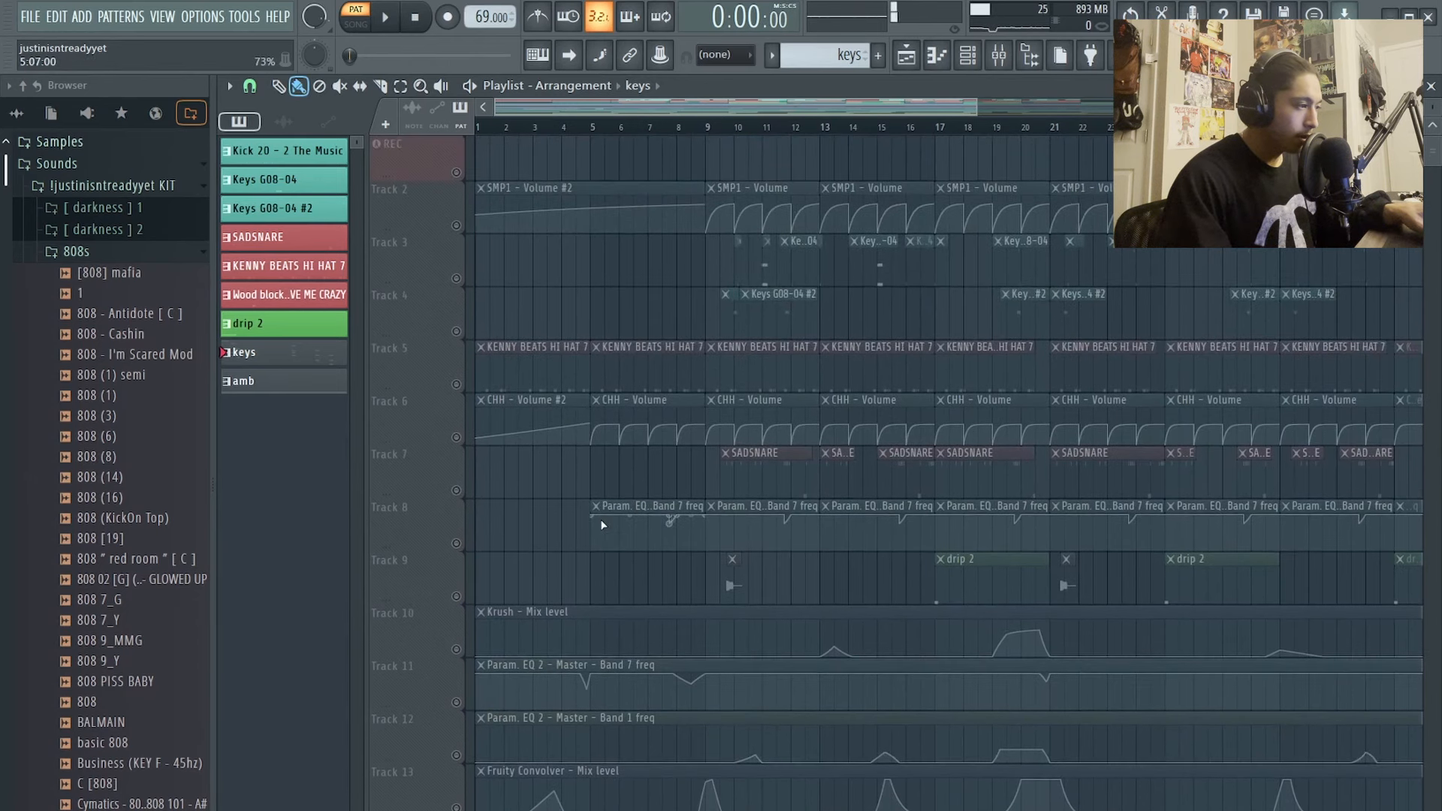
Step: Unmute the Cymatics - LIFE - Forest 2 ambience on Track 16 of the playlist
scroll(598, 512, down, 3)
scroll(451, 593, down, 2)
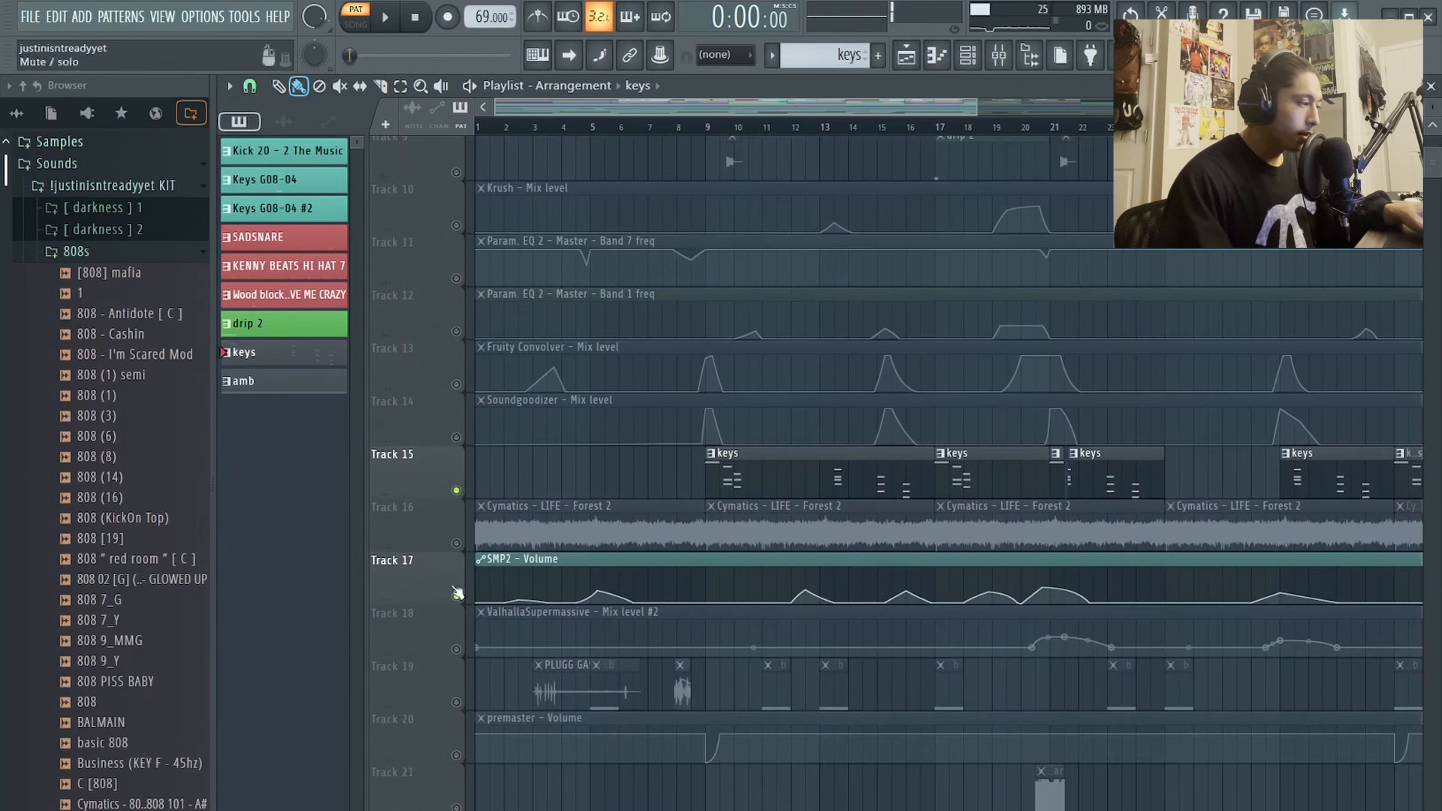
click(458, 547)
scroll(462, 554, down, 3)
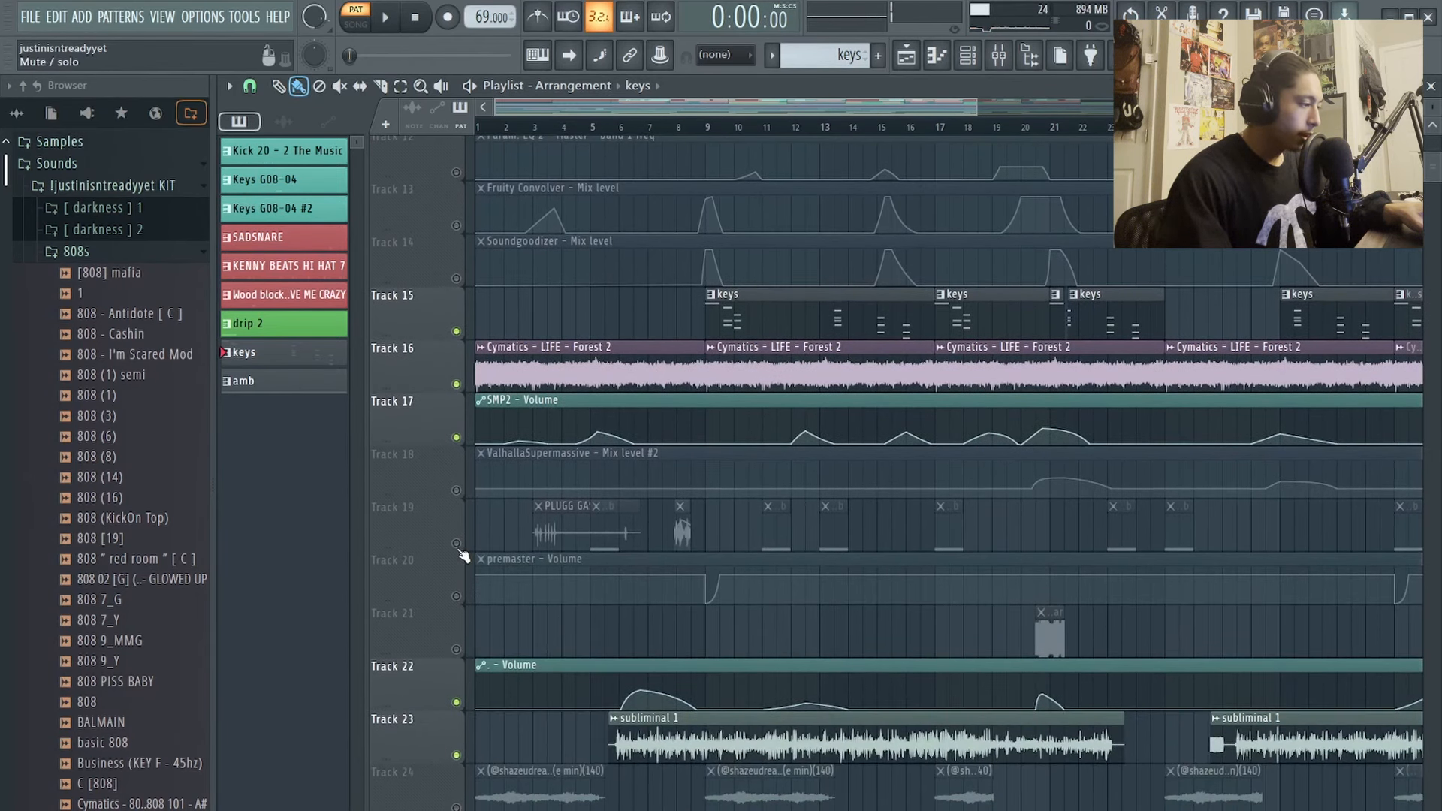
Step: Unmute the wifi (e min)(140) sample clips on Tracks 24 to 27
scroll(459, 571, down, 4)
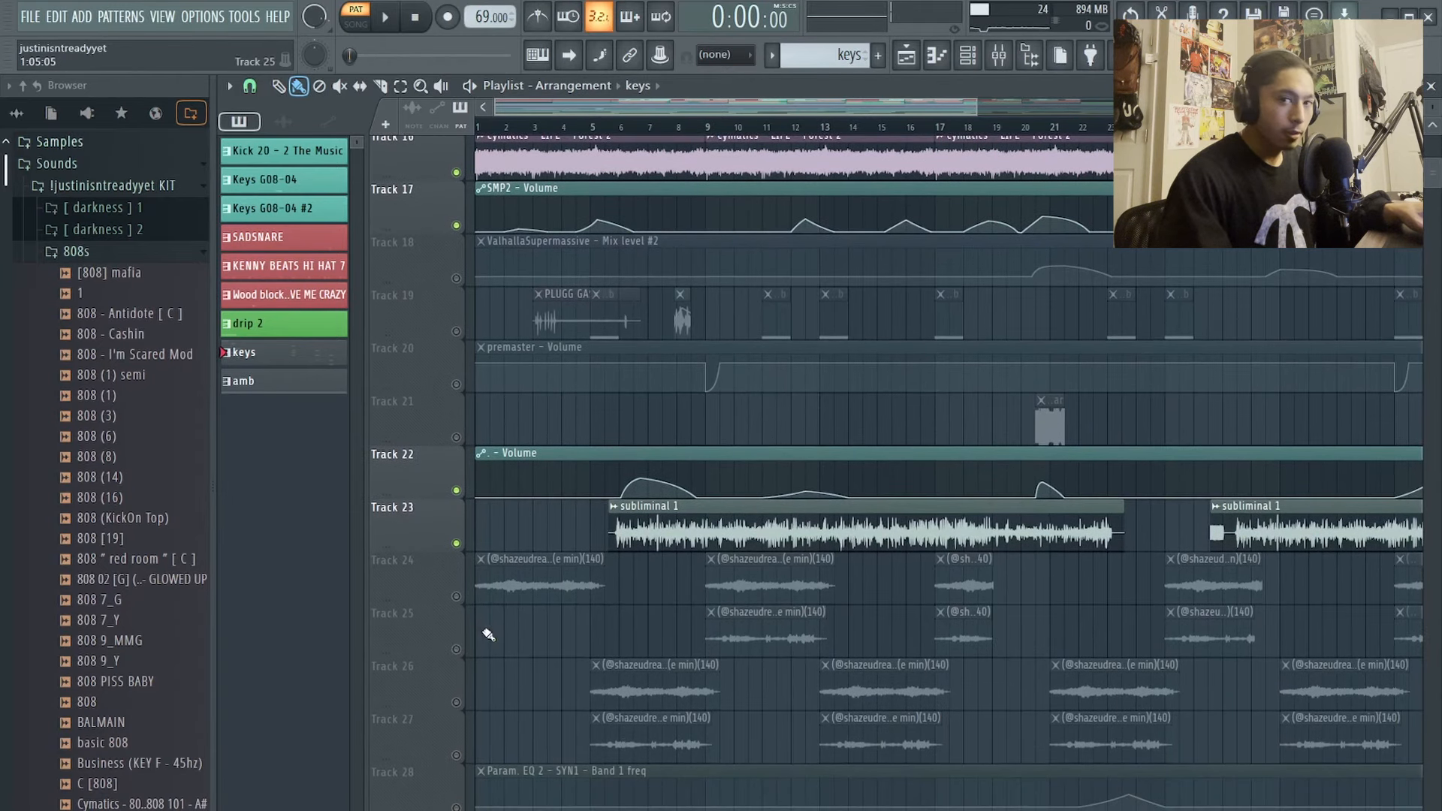
click(457, 599)
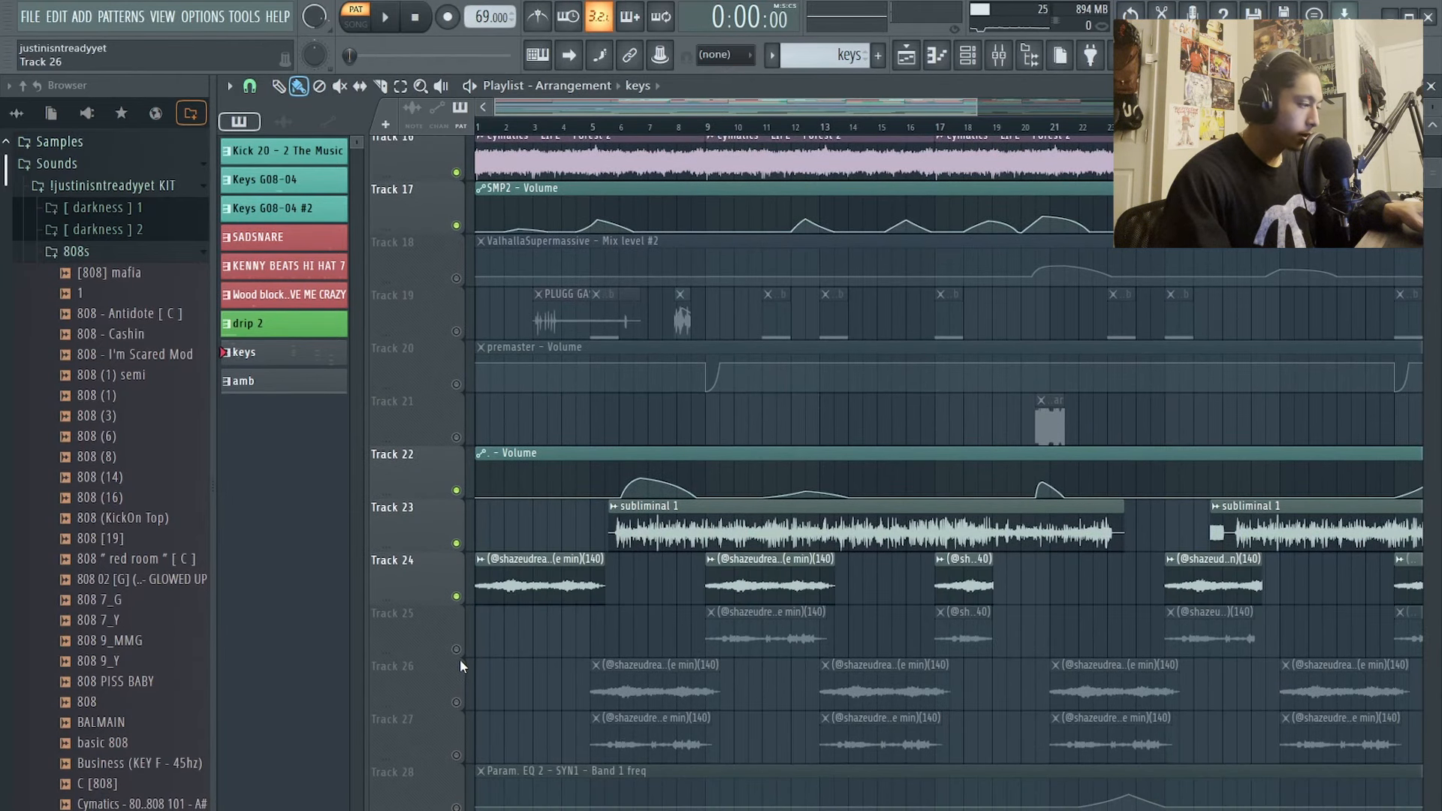
click(456, 651)
click(456, 703)
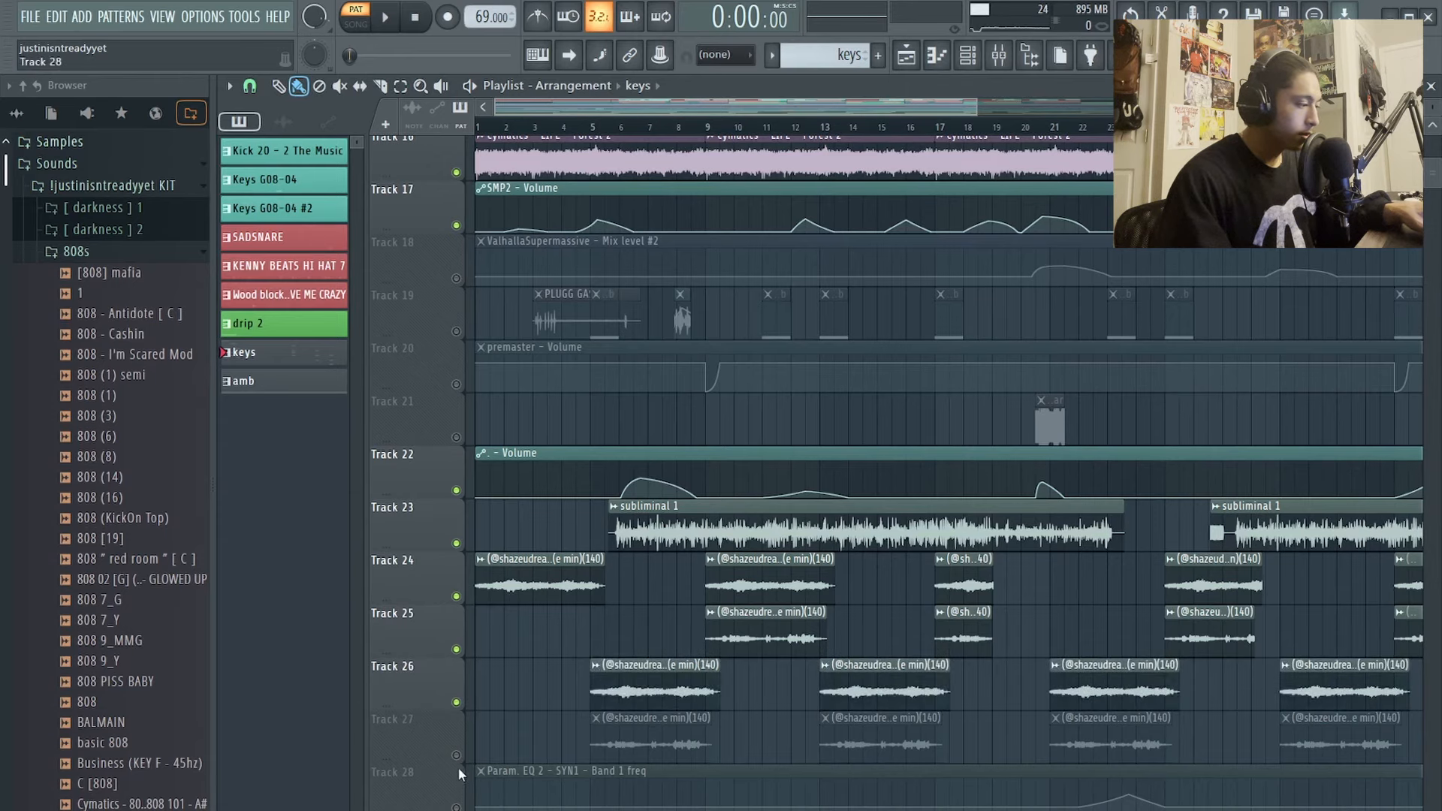
Step: Play the song from bar 1 with the unmuted sample and ambience tracks, and hide the browser
scroll(592, 361, up, 11)
key(space)
scroll(592, 362, down, 10)
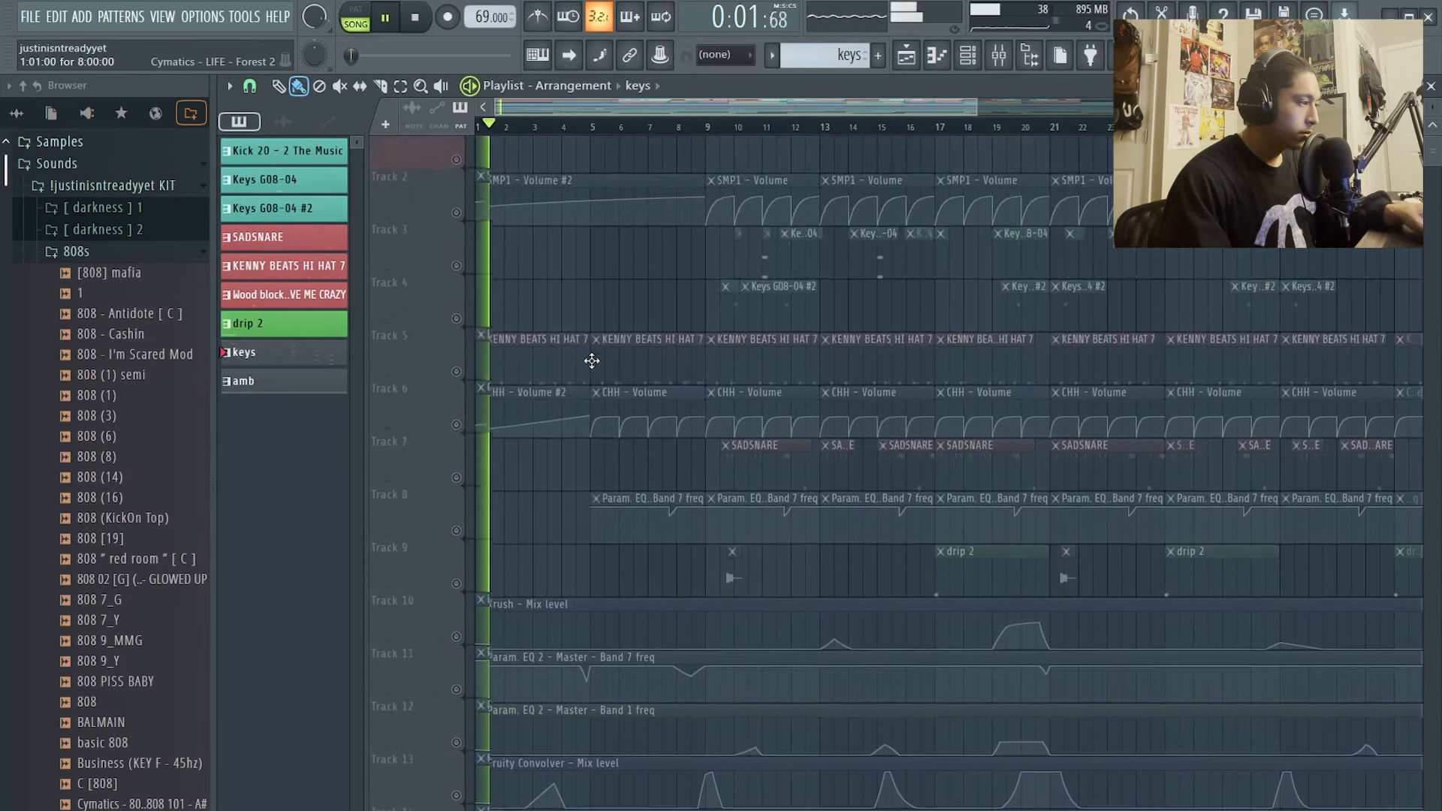
scroll(517, 269, up, 2)
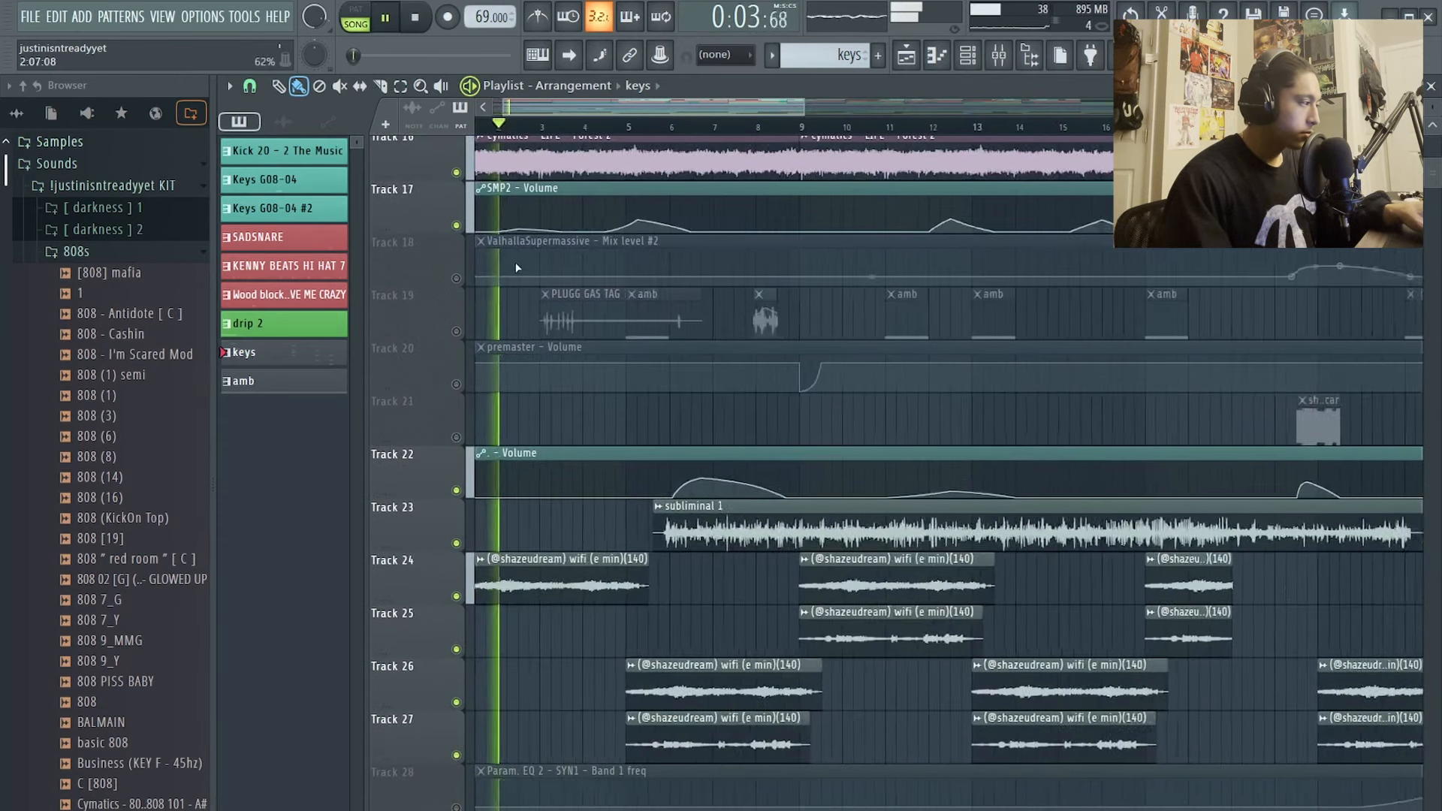
scroll(536, 282, up, 1)
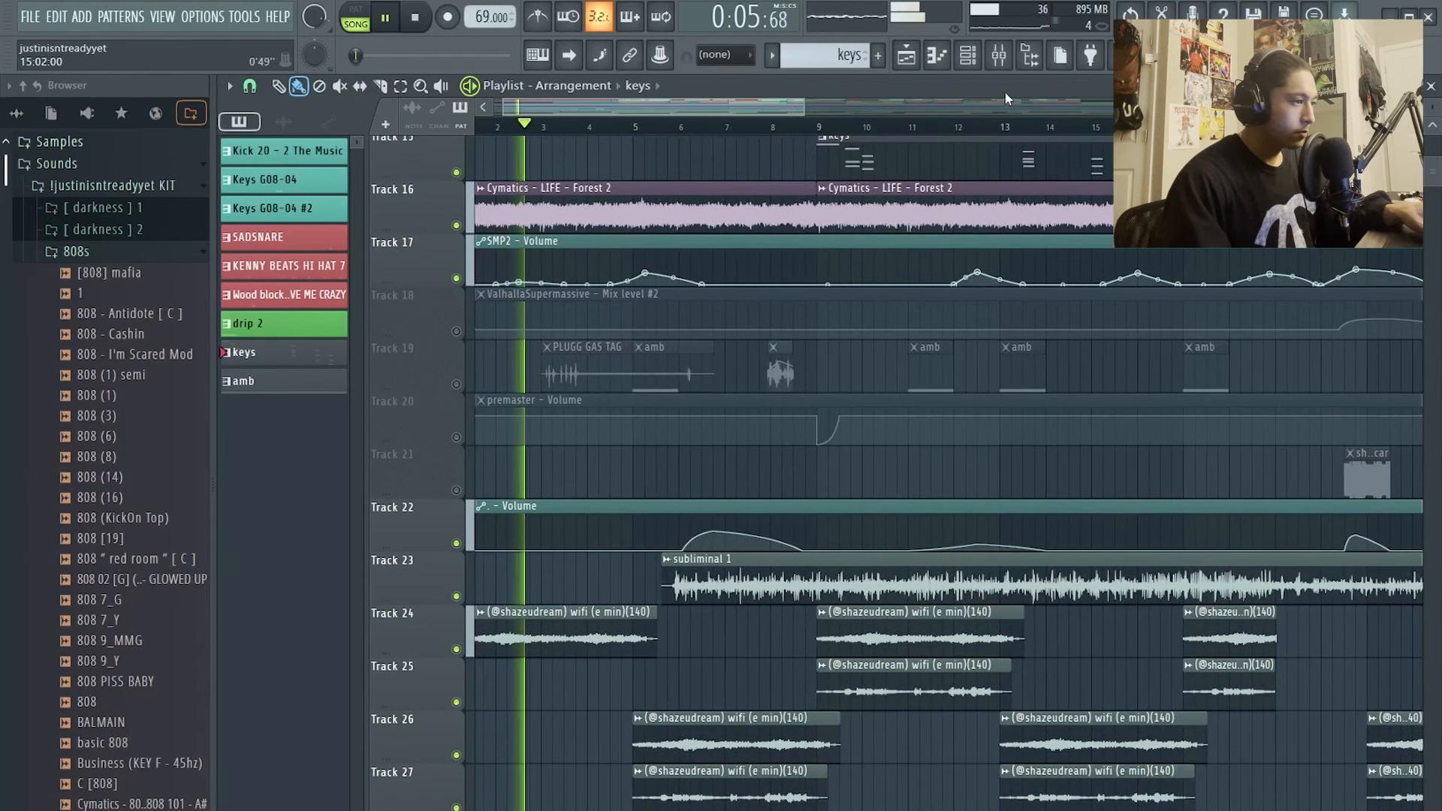
click(1028, 60)
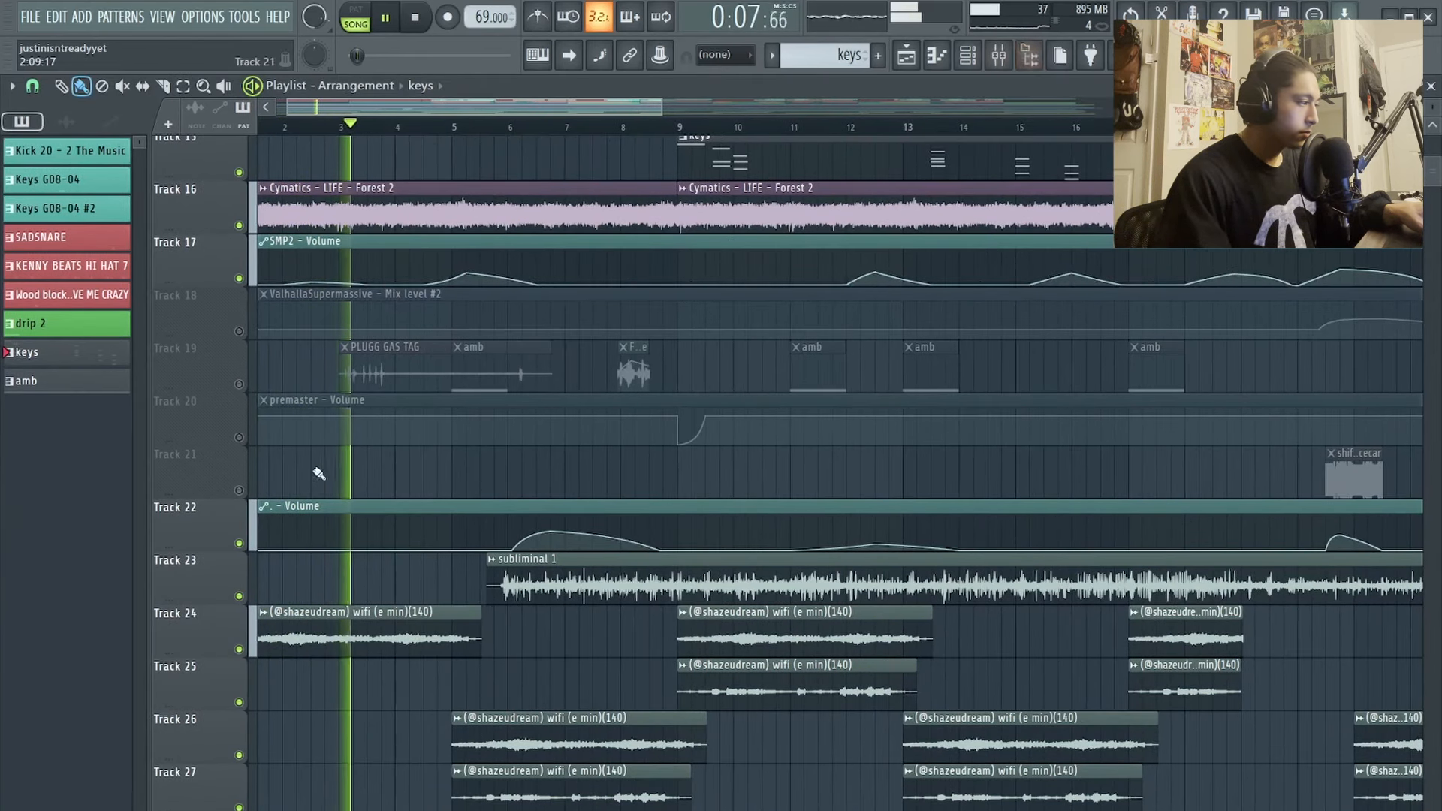
Step: Follow the SMP2 volume automation and the wifi sample clips in bars 3 to 6 during playback
scroll(316, 388, up, 2)
scroll(331, 383, down, 4)
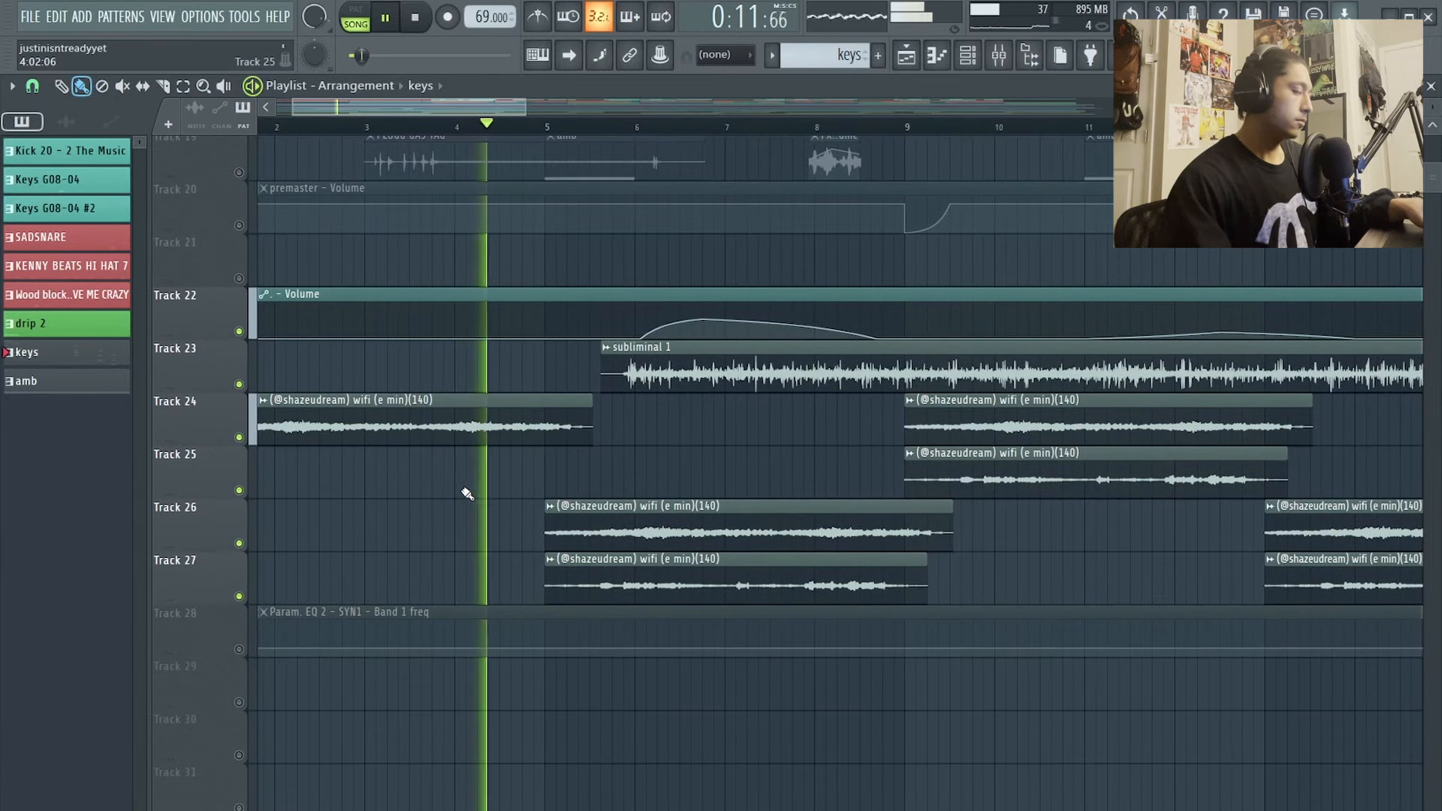
scroll(536, 444, up, 9)
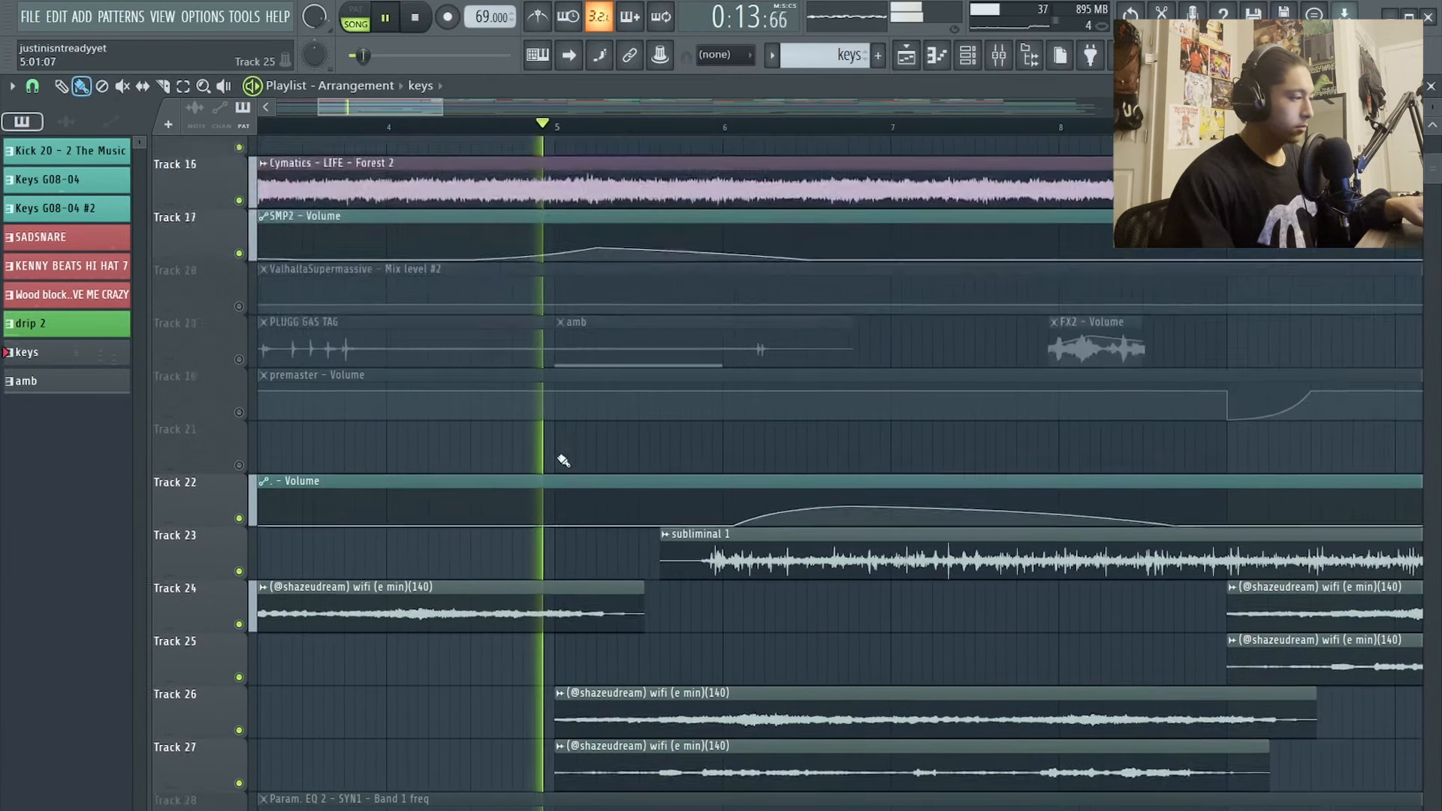
scroll(562, 454, down, 2)
scroll(605, 298, up, 3)
scroll(602, 314, up, 2)
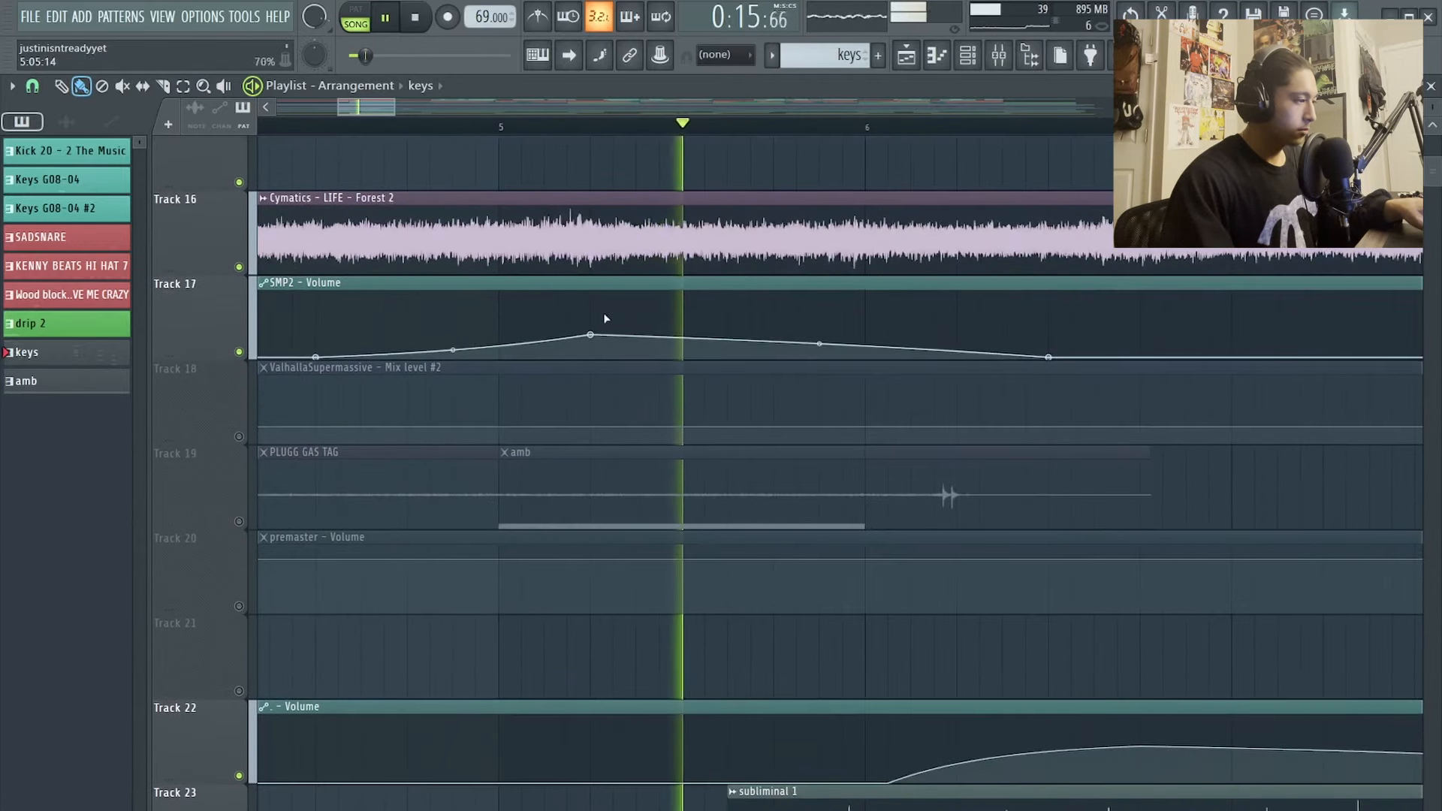
scroll(682, 377, down, 6)
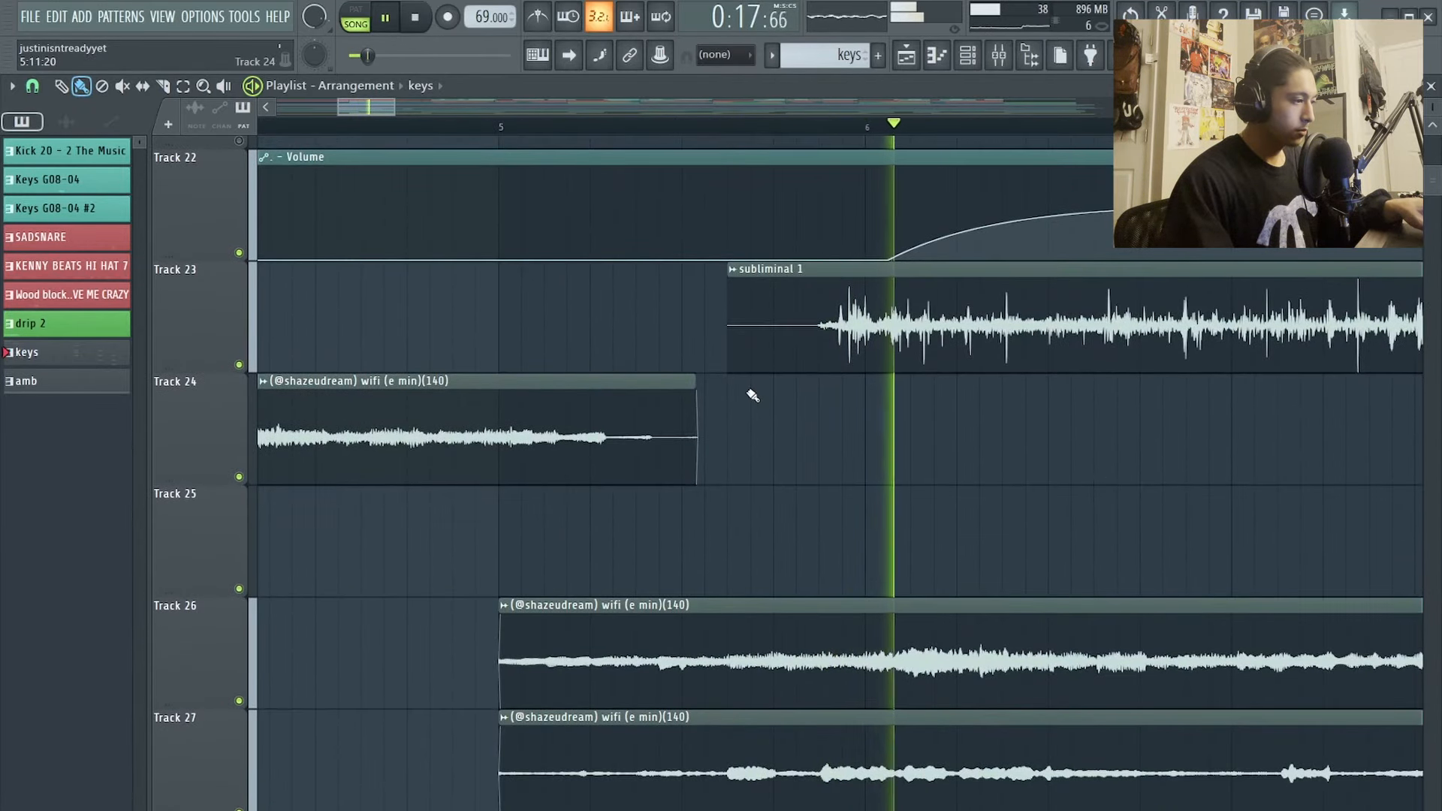
Step: Examine the subliminal 1 clip on Track 23 and its volume automation in bars 6 to 8 during playback
scroll(749, 395, down, 2)
scroll(984, 330, up, 3)
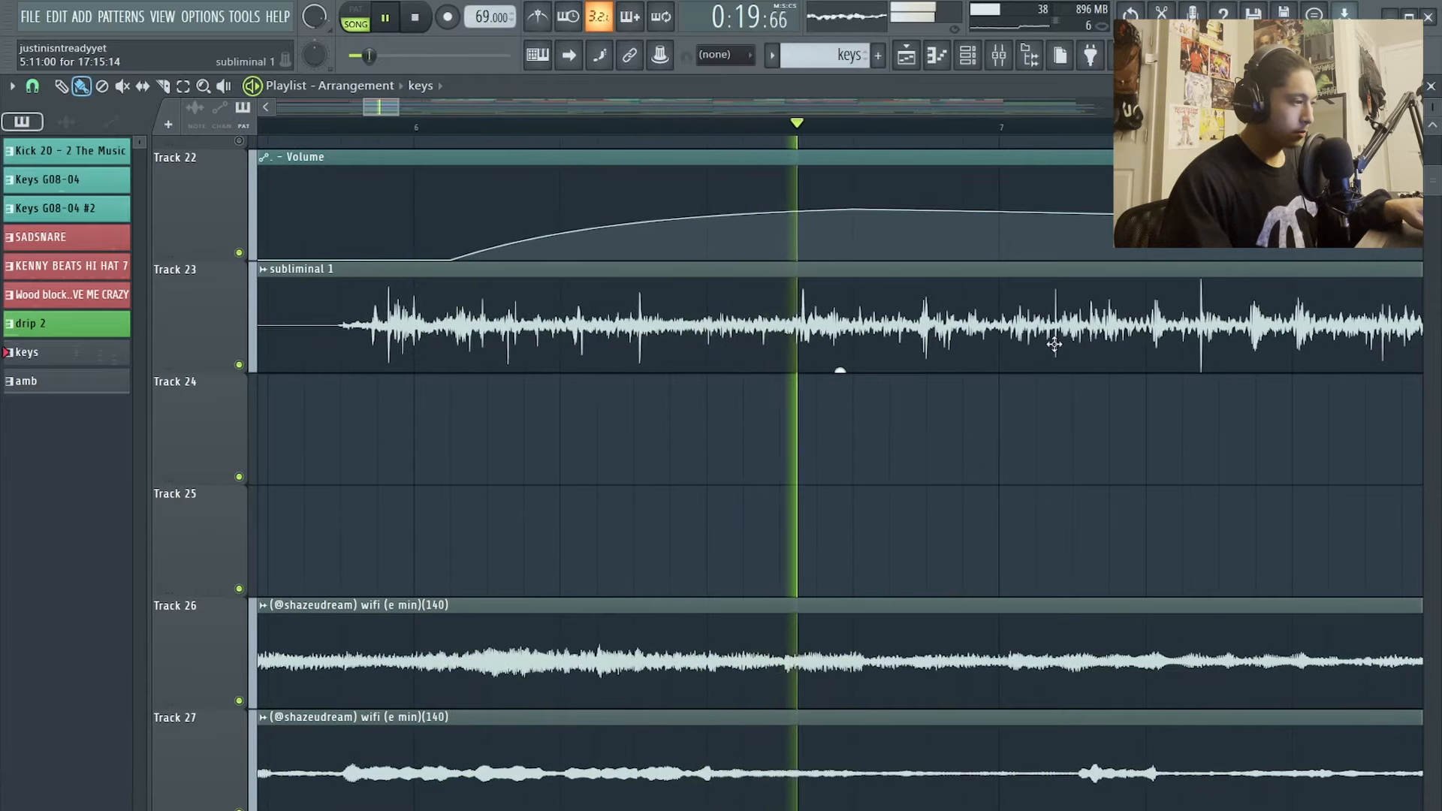
scroll(977, 376, up, 2)
scroll(960, 397, down, 1)
scroll(909, 398, down, 3)
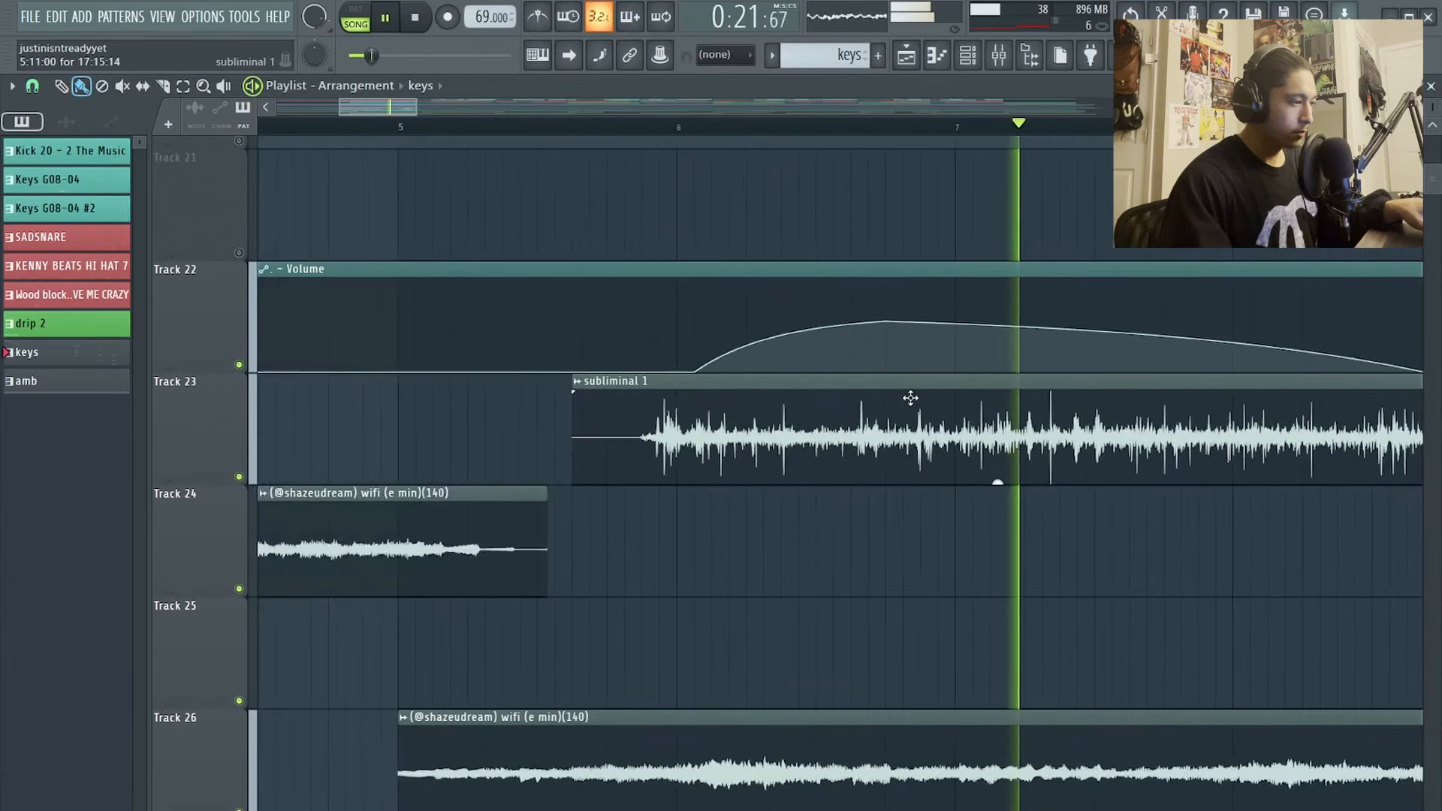
scroll(906, 399, down, 1)
scroll(895, 402, down, 2)
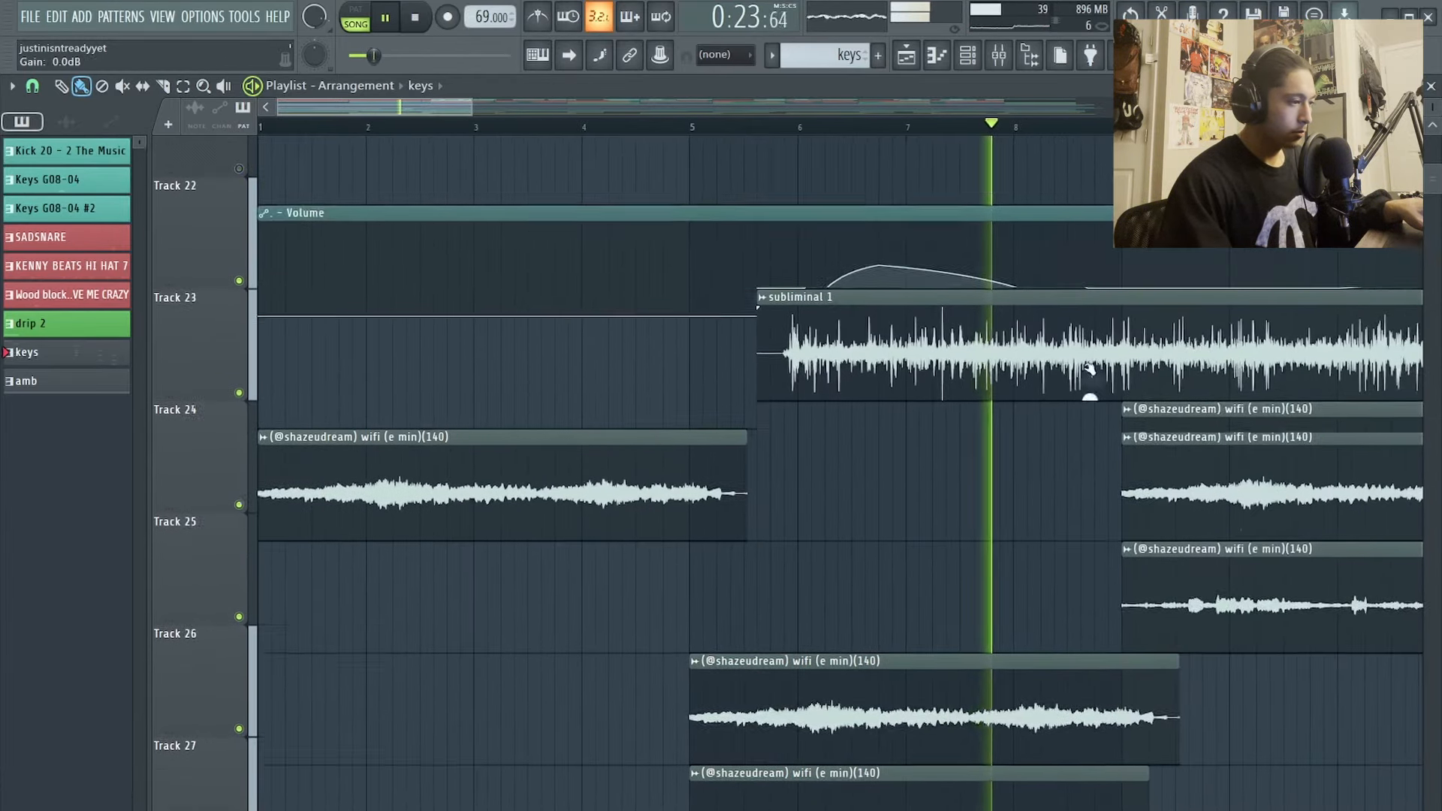
scroll(1087, 395, up, 3)
scroll(1083, 373, down, 2)
scroll(1074, 372, down, 2)
scroll(1002, 413, down, 3)
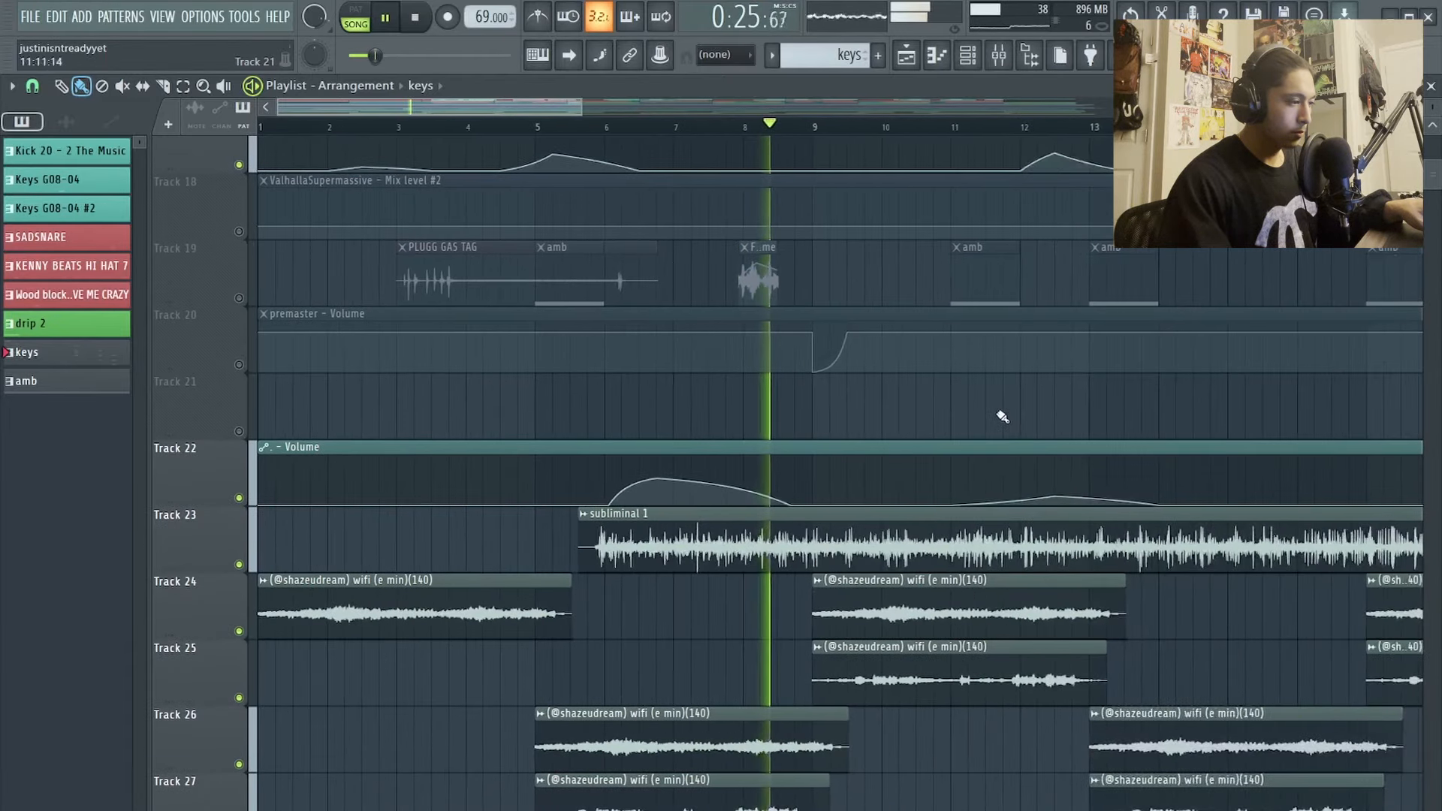
Step: Follow the keys and Forest 2 ambience from bar 9, stop playback, and unmute Track 19
scroll(784, 459, up, 4)
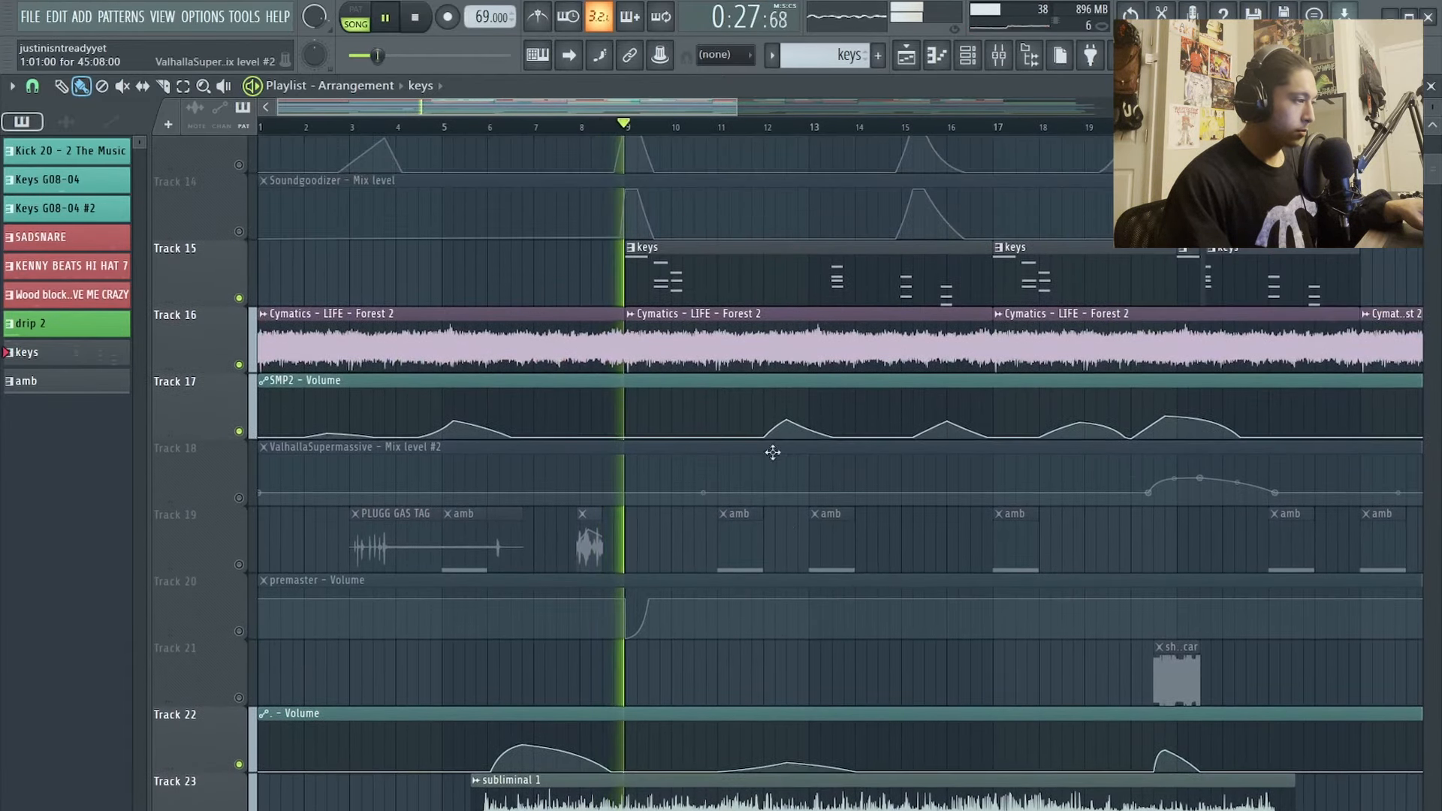
scroll(648, 282, up, 3)
scroll(625, 296, up, 2)
scroll(626, 296, up, 1)
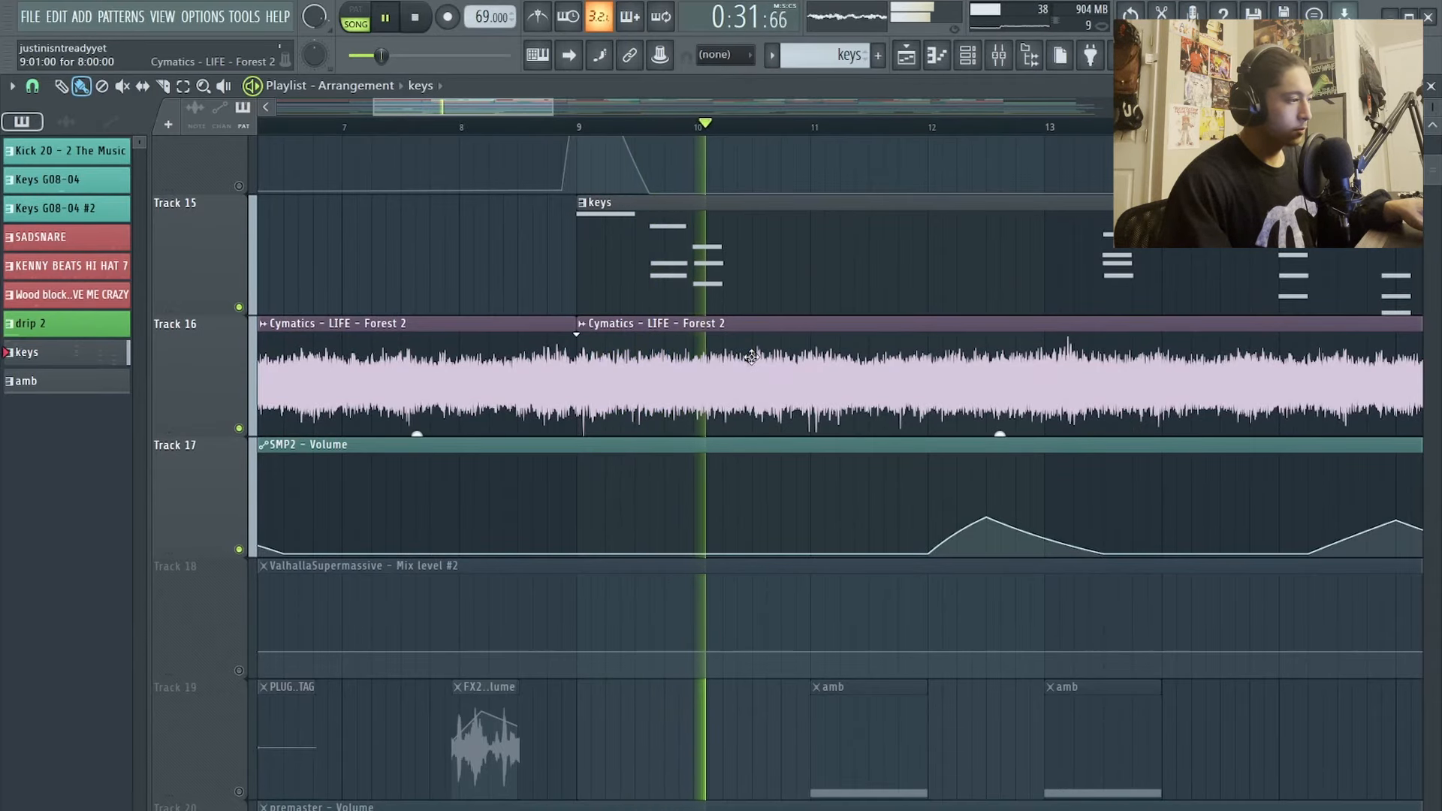
scroll(764, 376, down, 3)
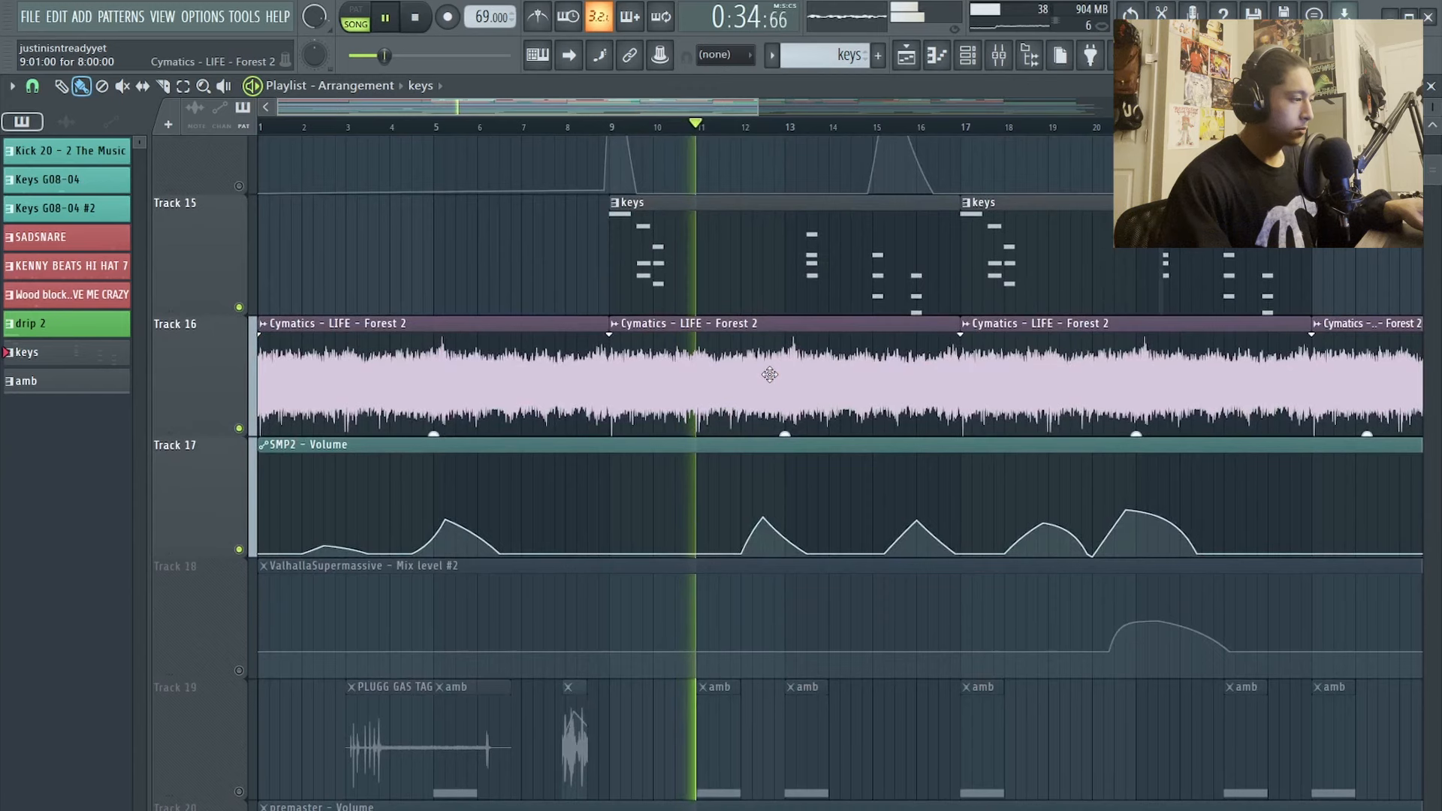
scroll(770, 375, down, 2)
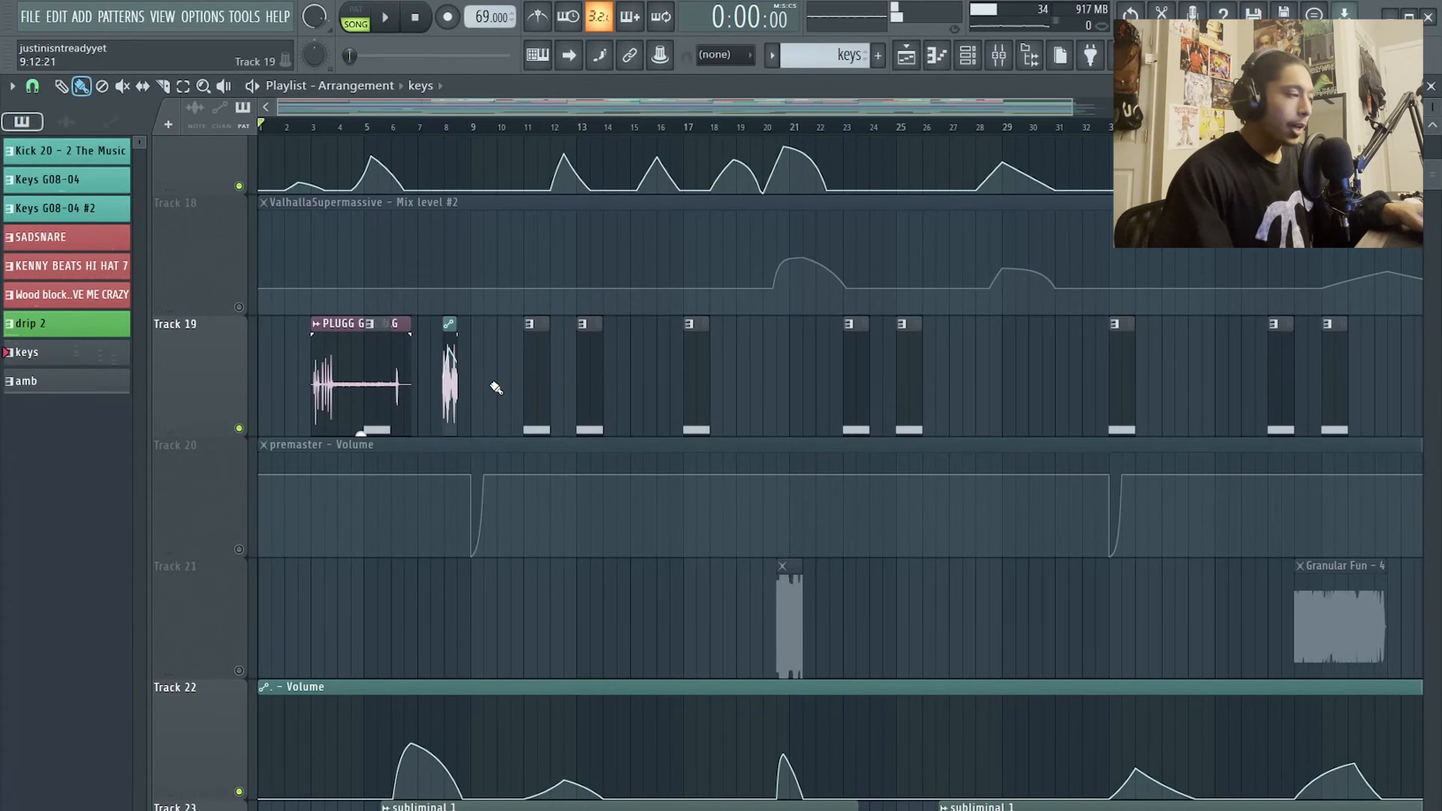
Step: Solo Track 19 and place the playhead at the start of the amb clip in bar 11
scroll(496, 377, up, 5)
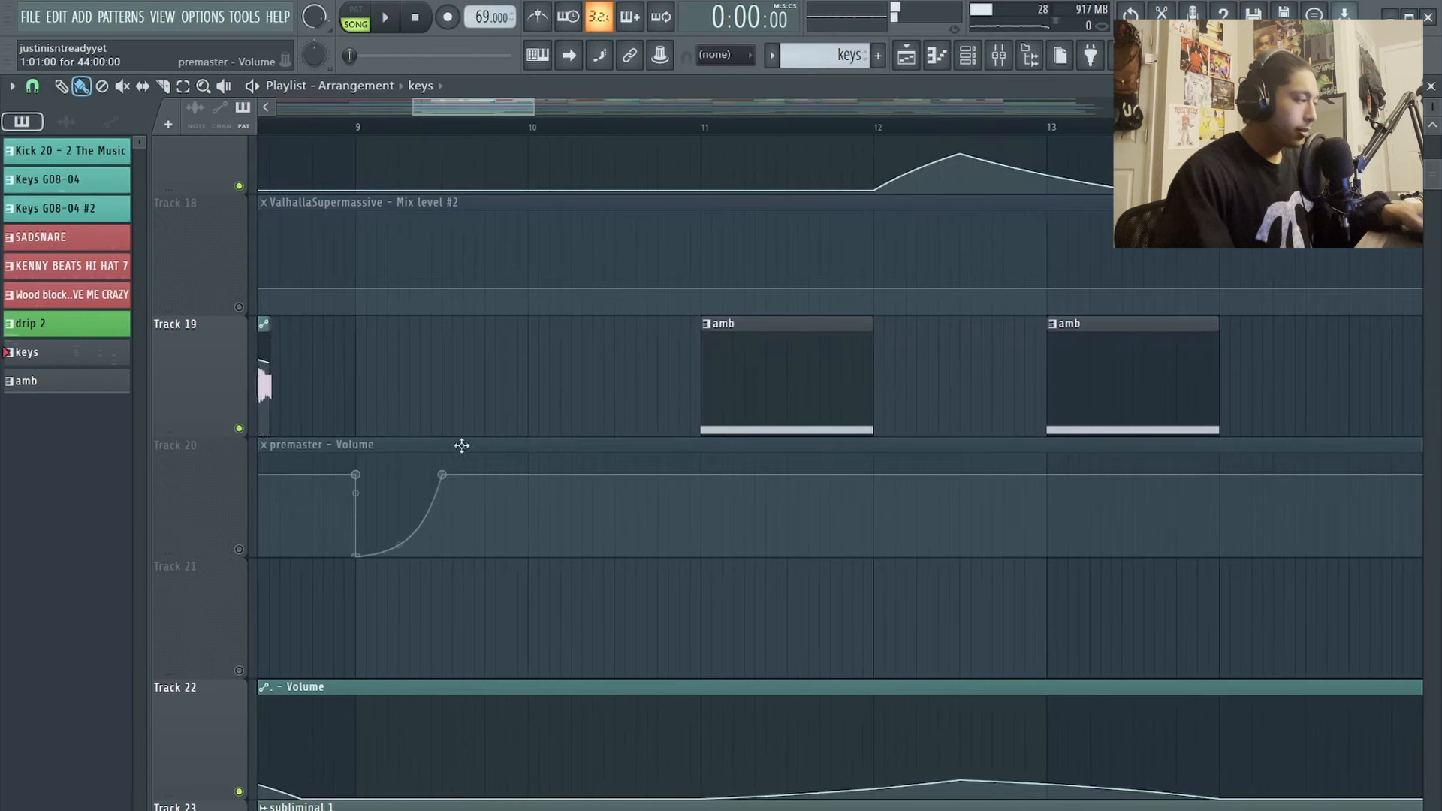
right_click(240, 429)
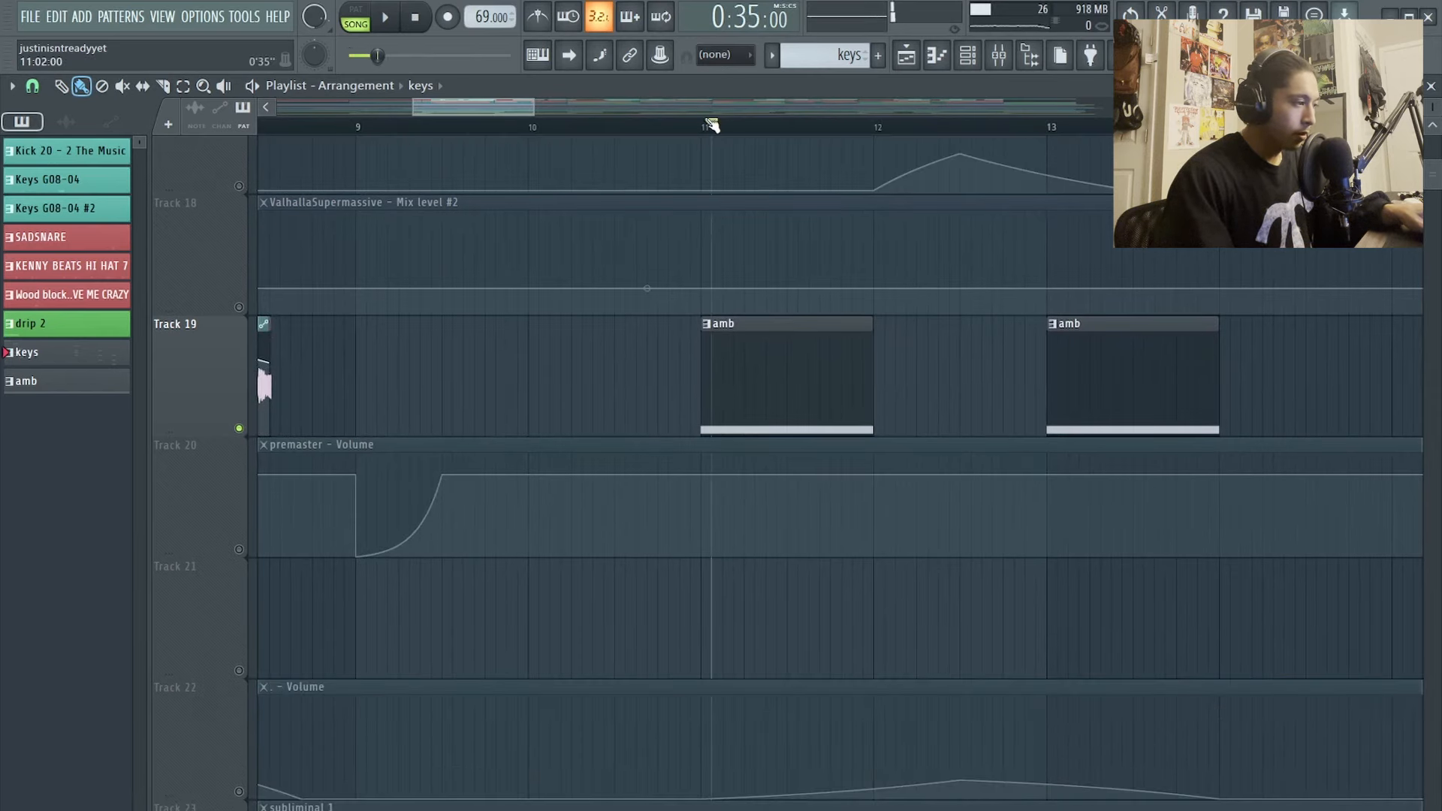
scroll(695, 320, up, 2)
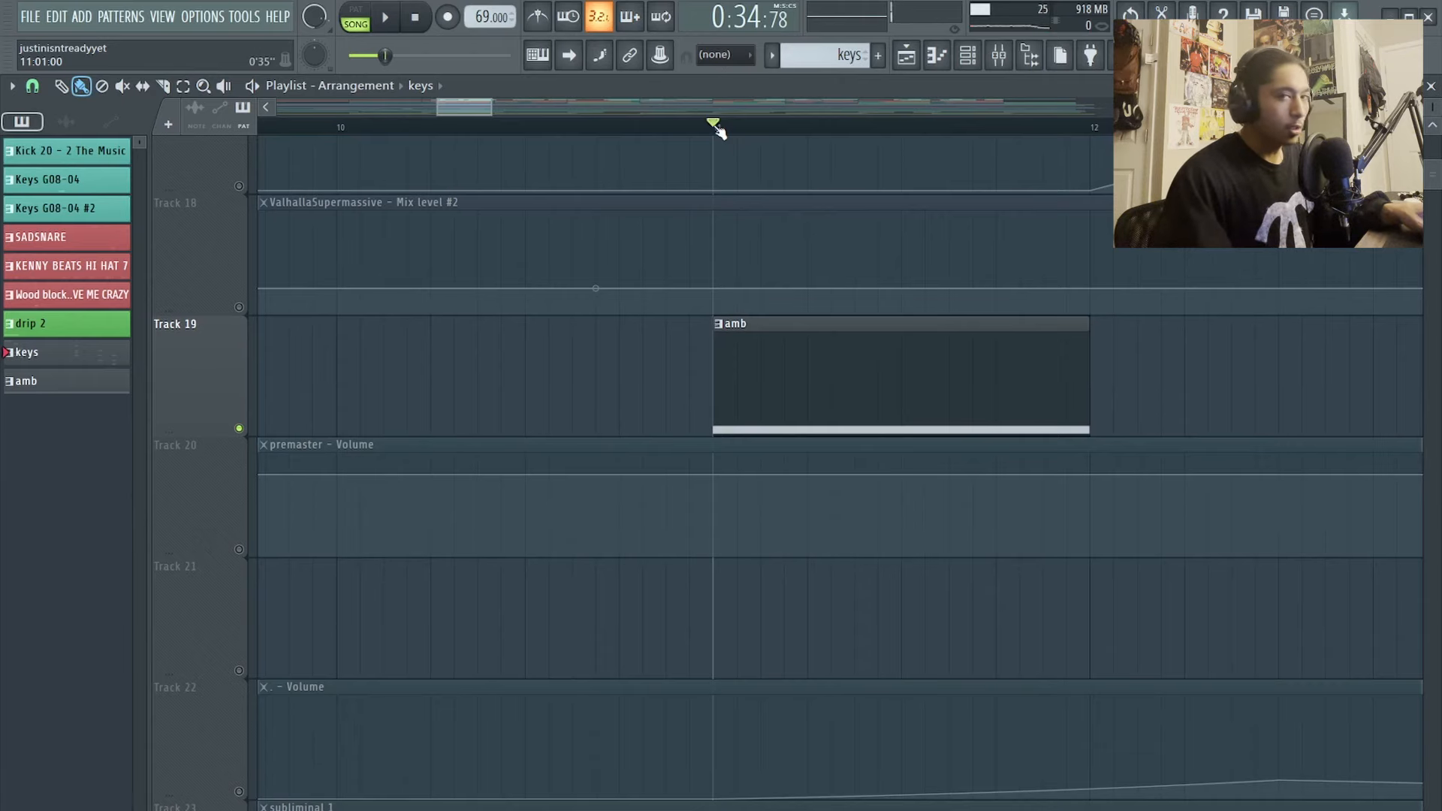
scroll(841, 264, up, 2)
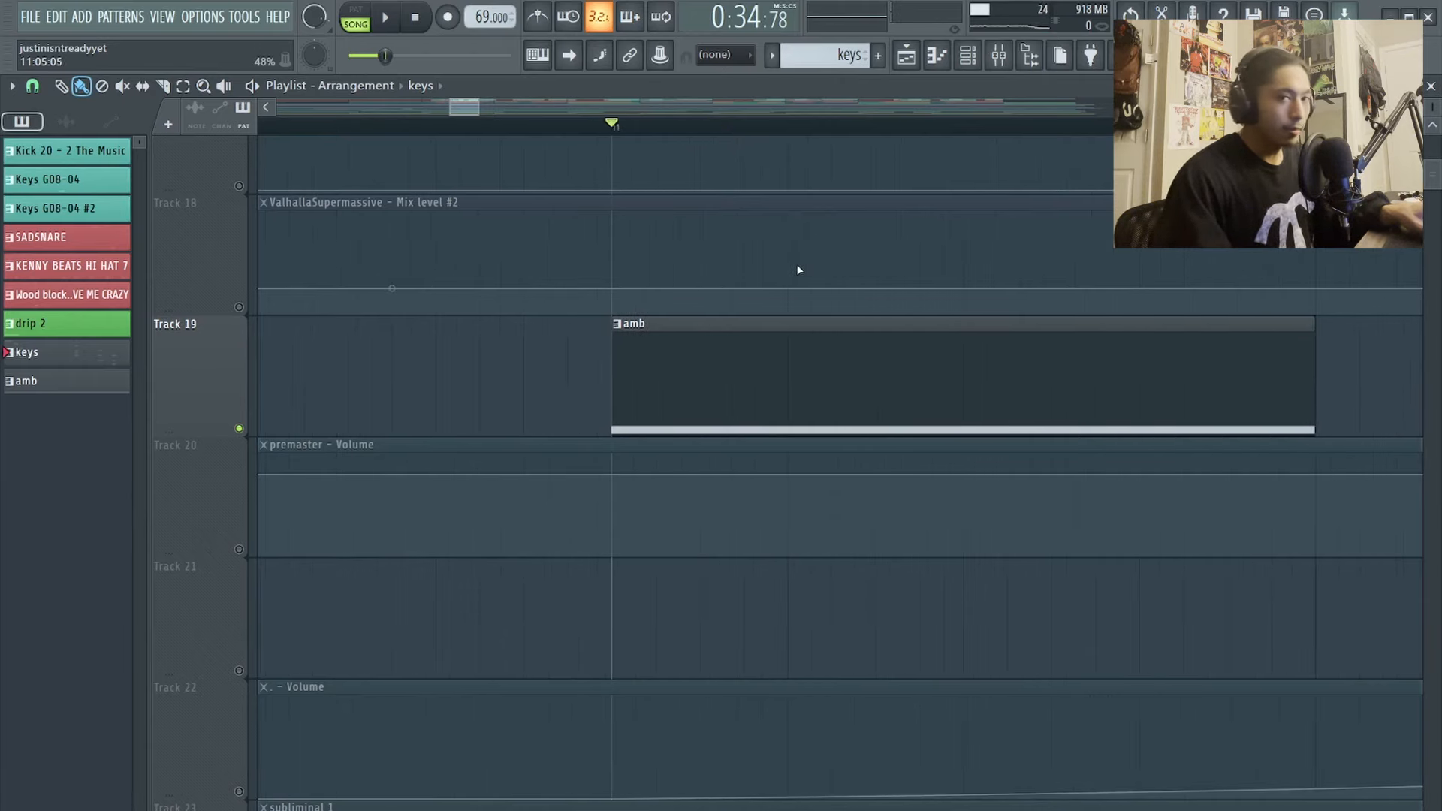
scroll(790, 264, down, 2)
Step: Play the amb clip from bar 11 and open the amb pattern in the channel rack
key(space)
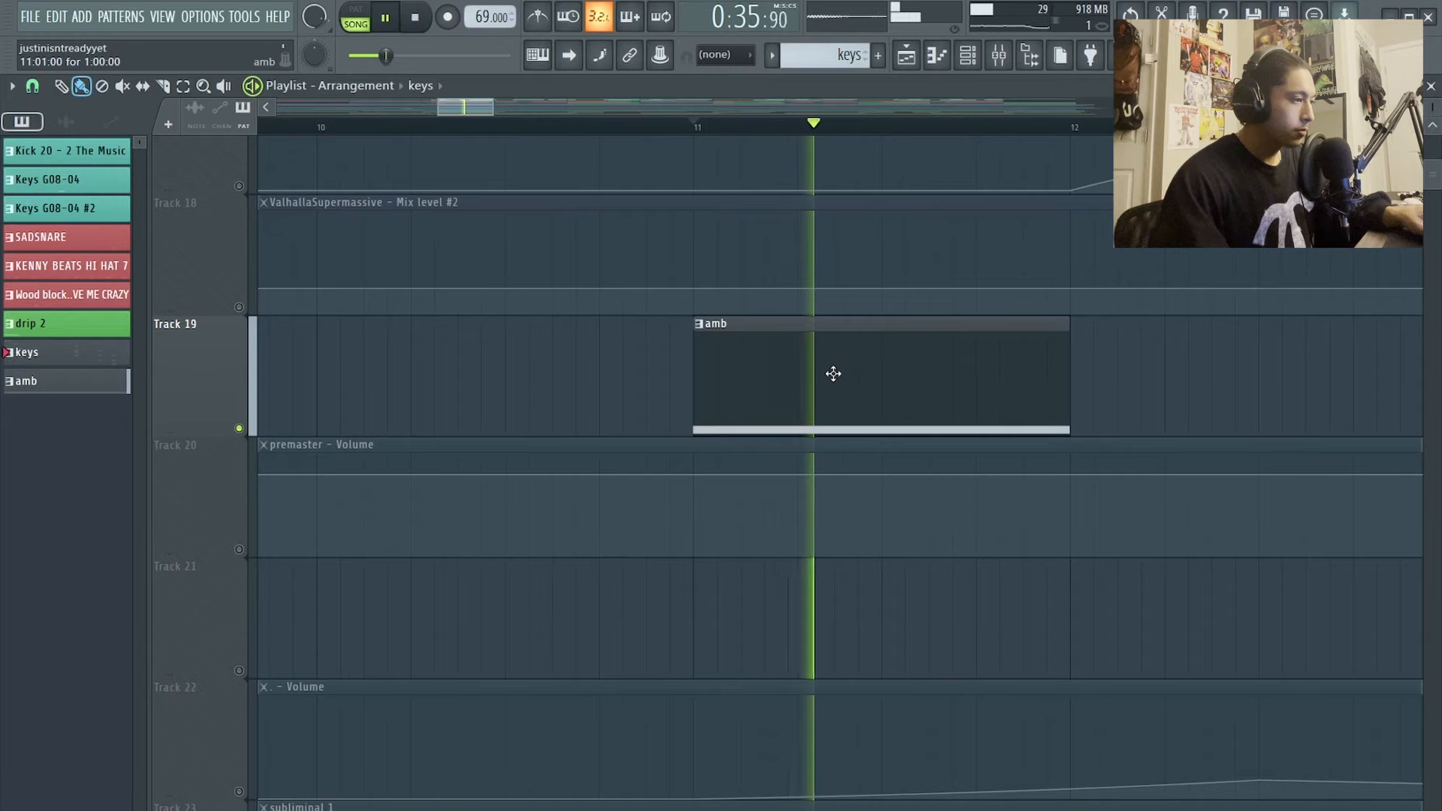
scroll(770, 362, down, 3)
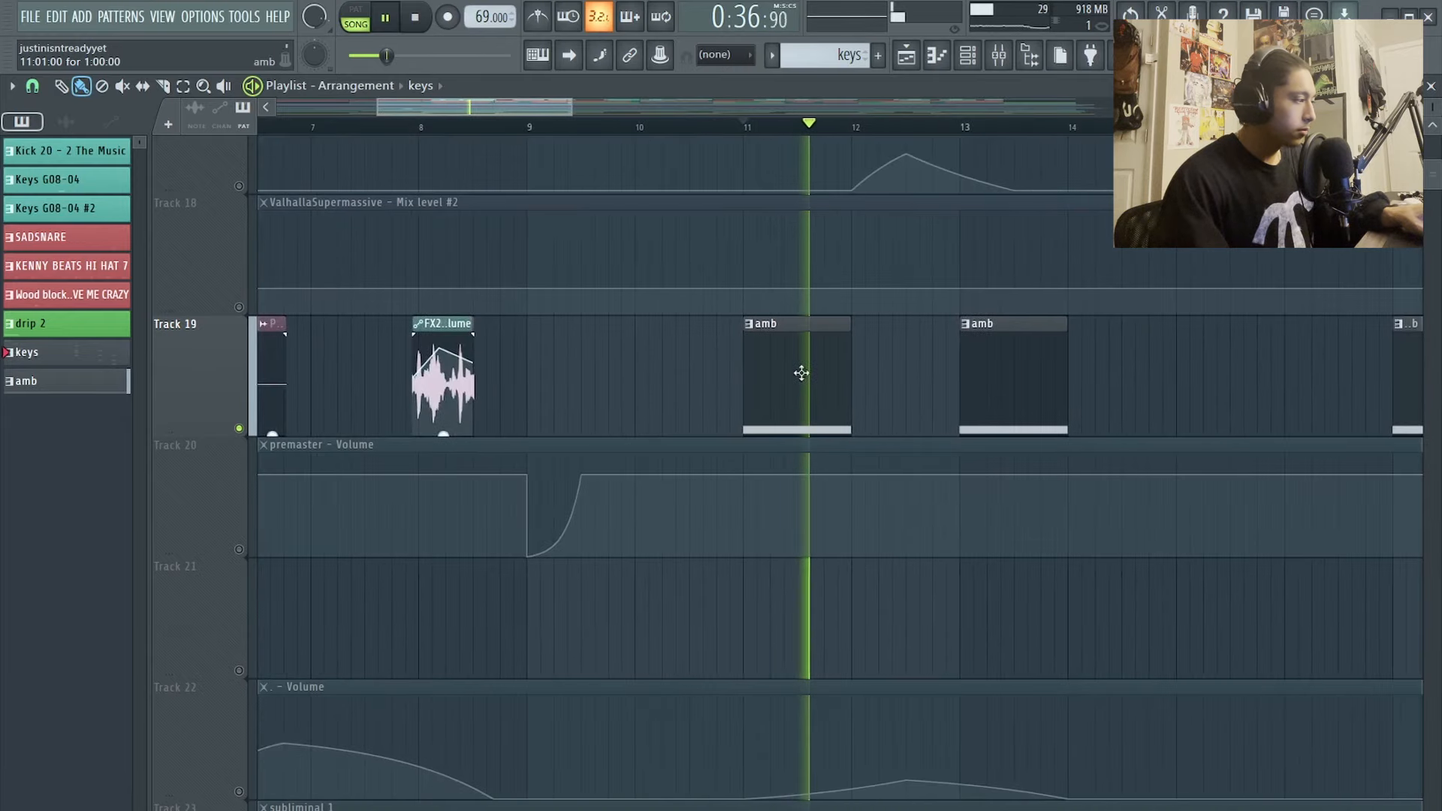
click(87, 381)
key(F6)
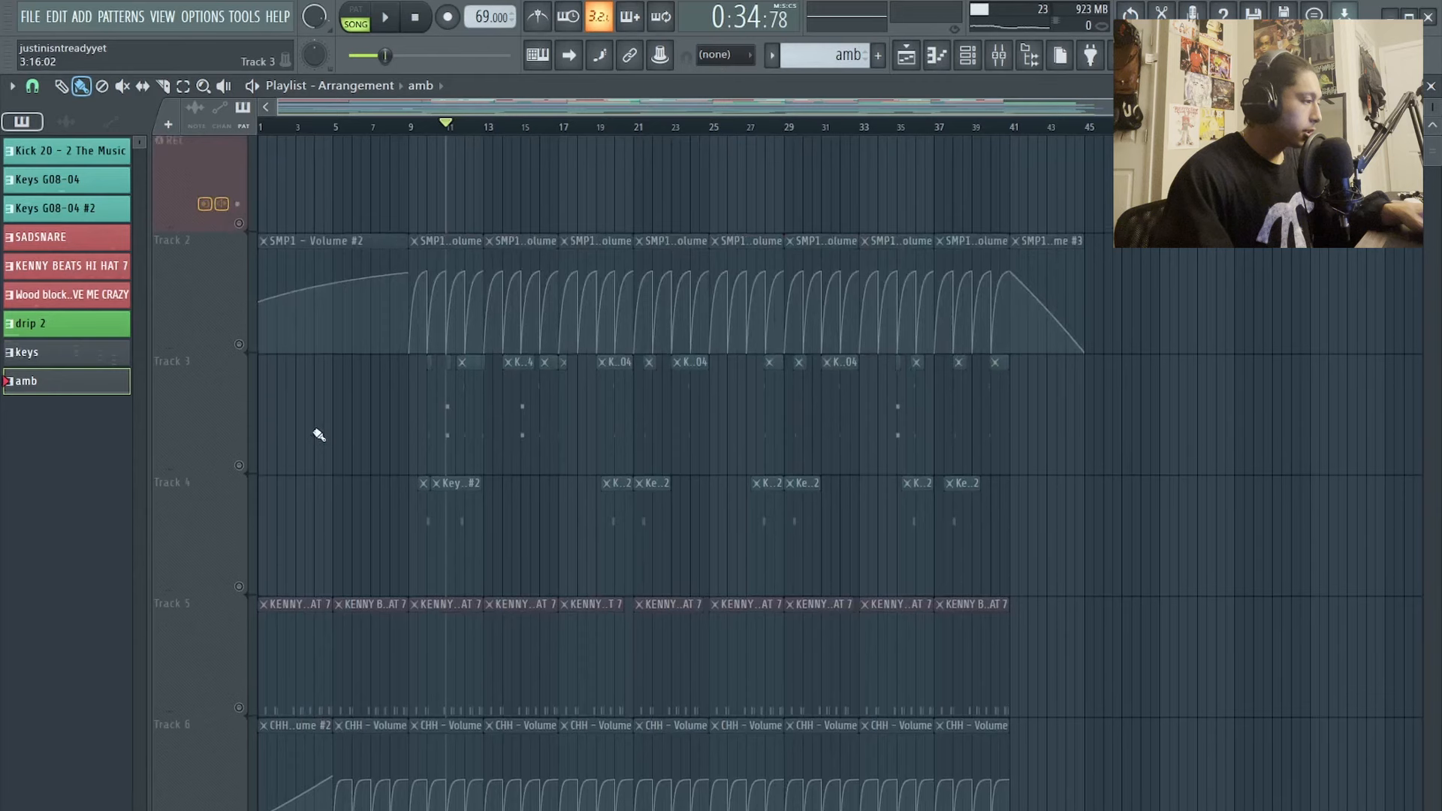
Step: Unmute the Keys G08-04 and Keys G08-04 #2 808 patterns on Tracks 3 and 4
scroll(308, 425, down, 2)
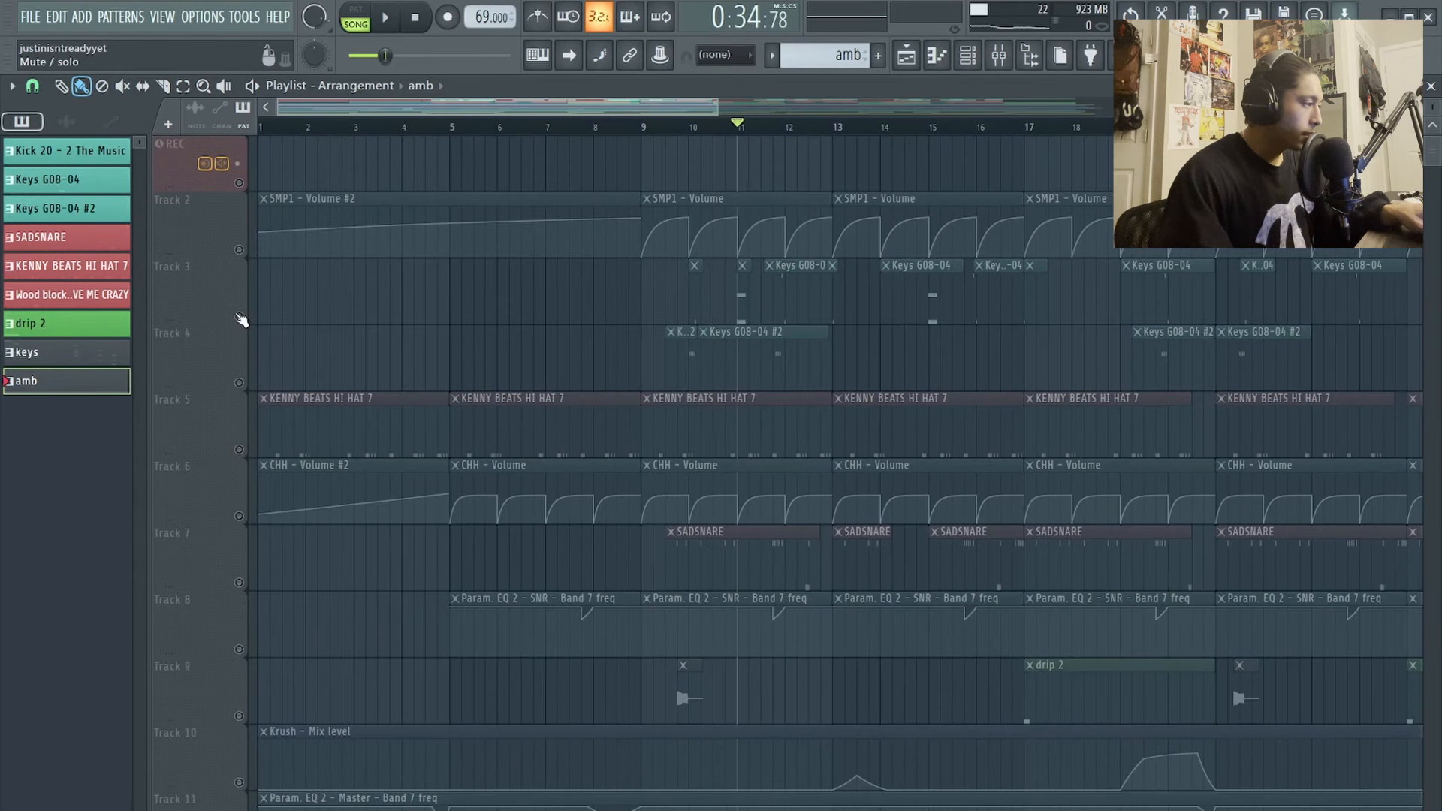
click(239, 316)
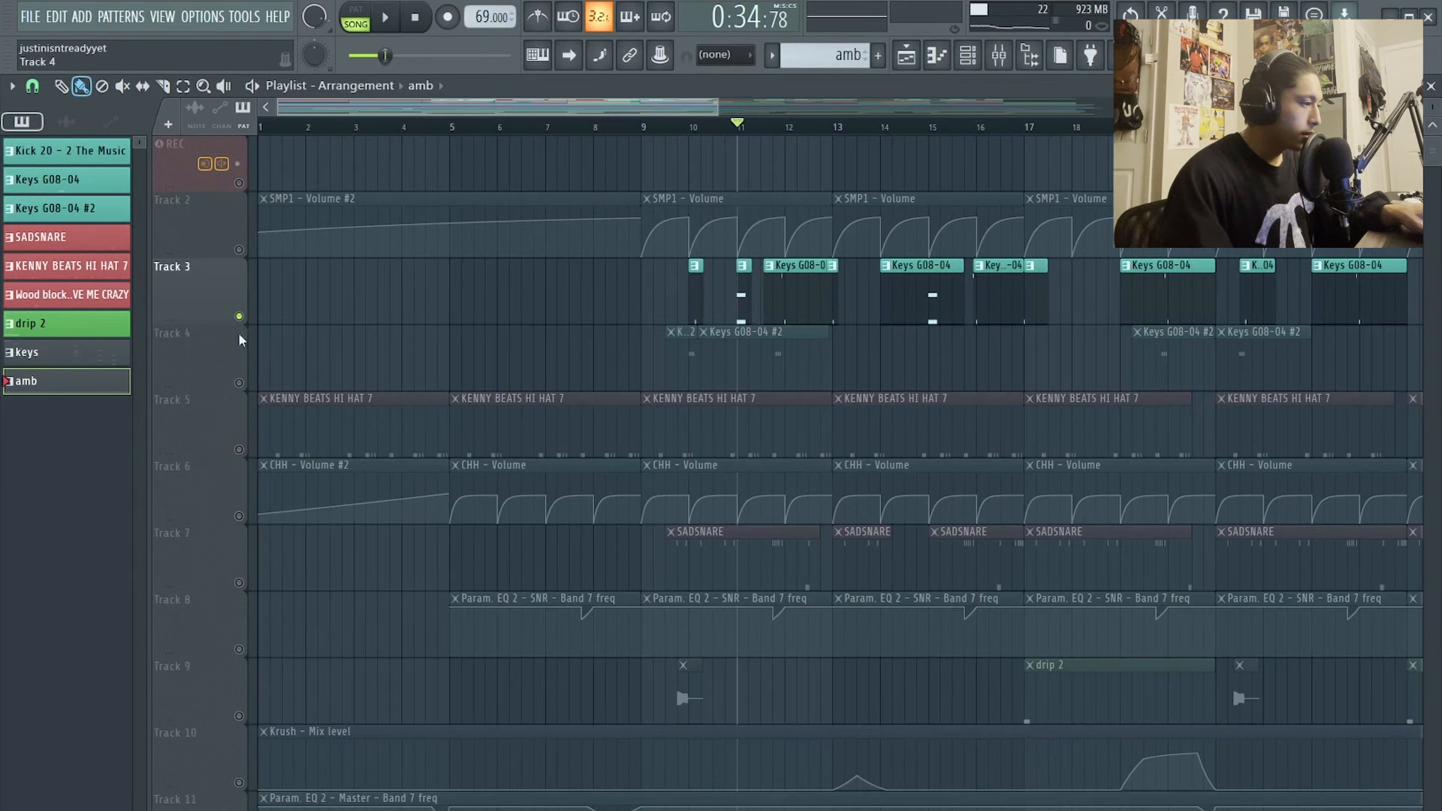
click(239, 383)
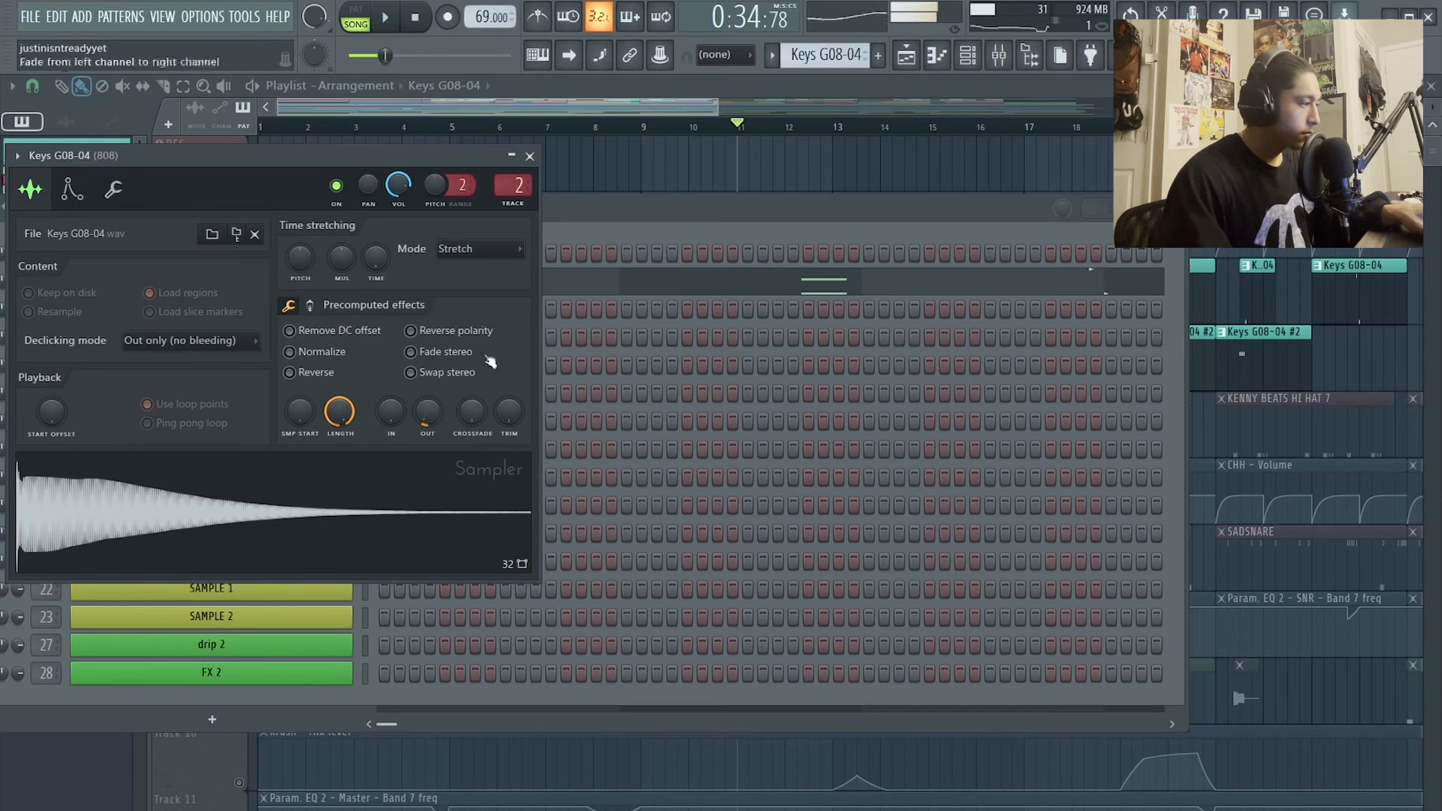
Step: Close the Keys G08-04 sampler and the channel rack to view the 808 clips in the playlist
click(531, 157)
key(F6)
ctrl+scroll(499, 376, up, 3)
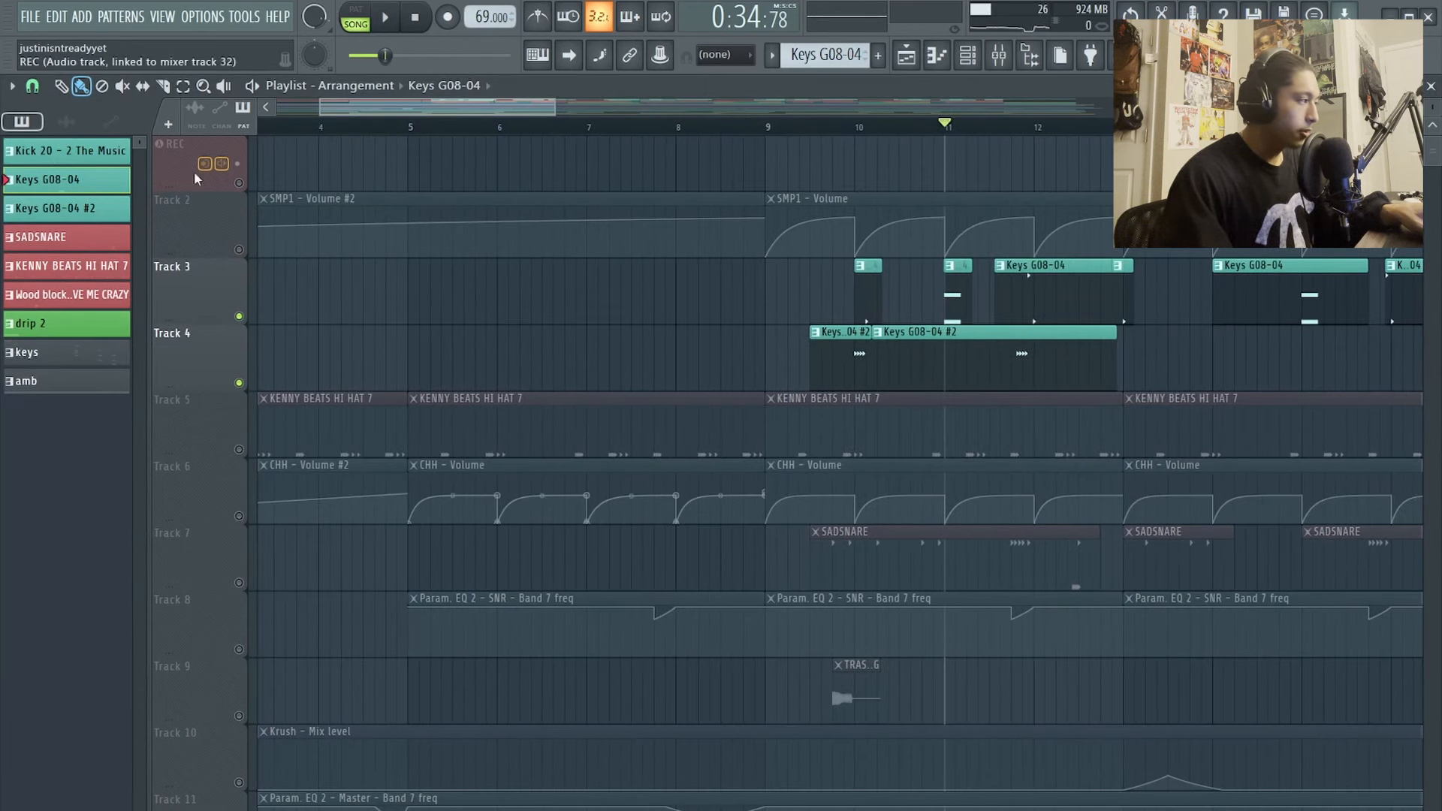
Step: Switch to pattern mode and play the Keys G08-04 pattern in the piano roll
click(355, 18)
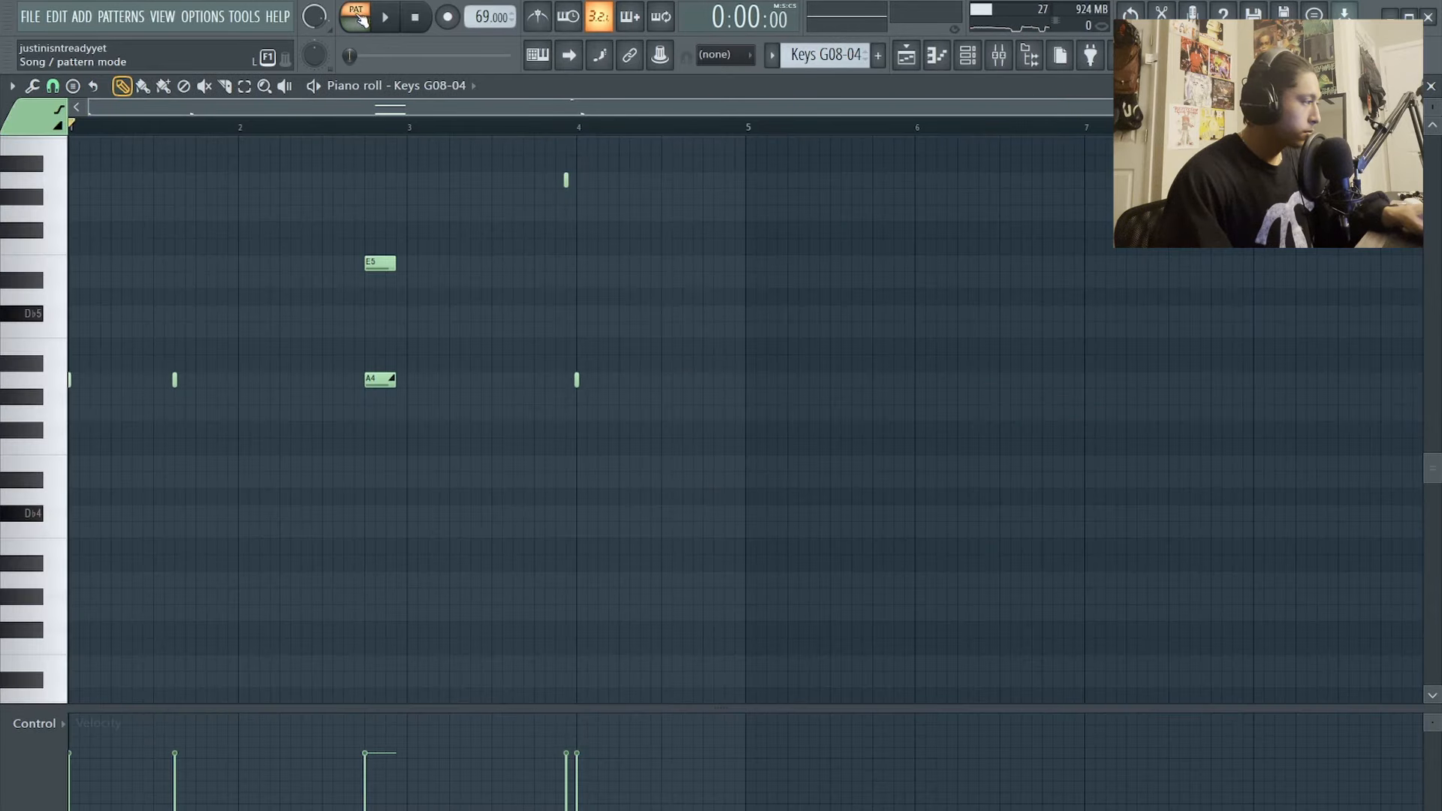
key(space)
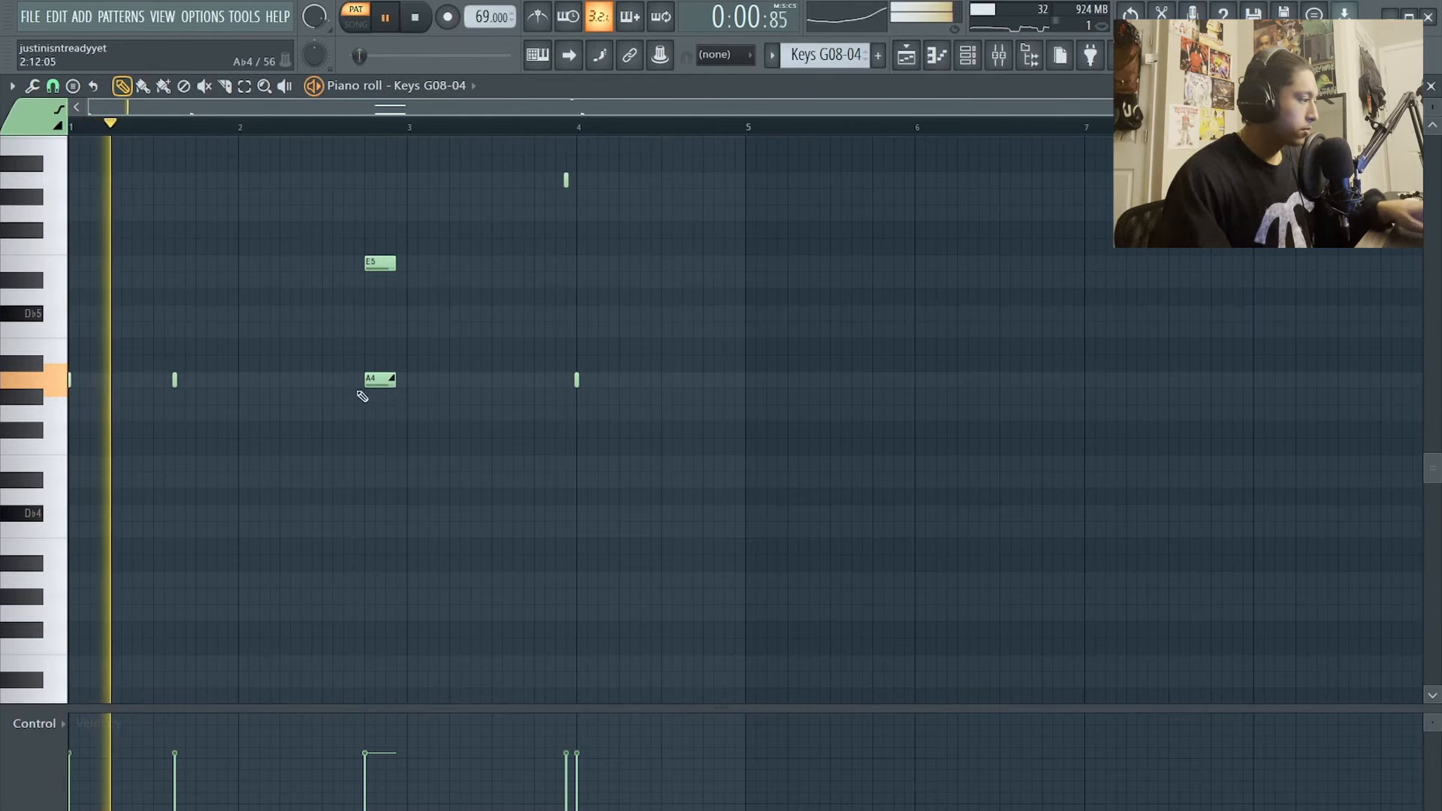
scroll(137, 350, up, 1)
scroll(261, 350, down, 3)
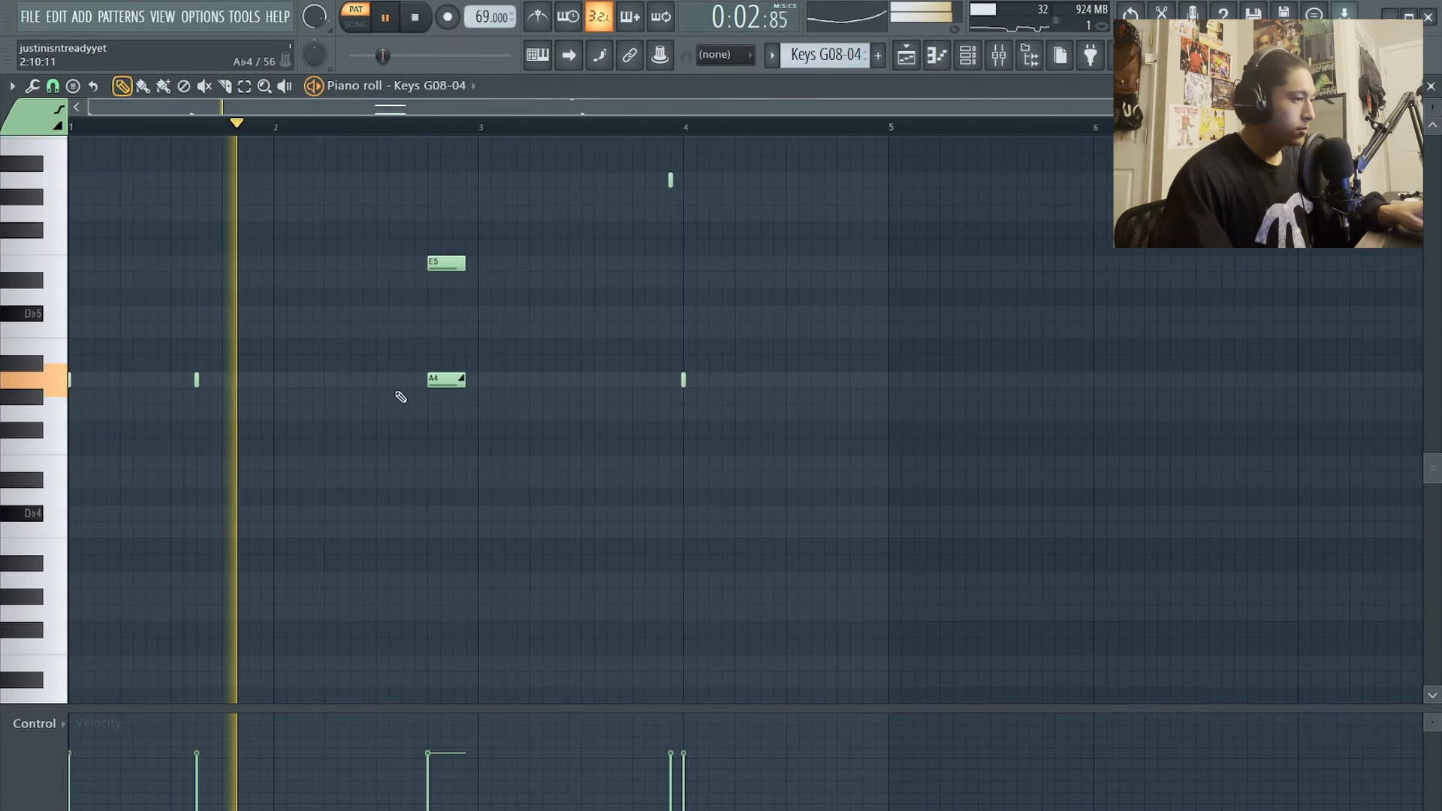
Step: Follow the Keys G08-04 notes in the piano roll during playback, then stop the pattern
scroll(441, 326, up, 2)
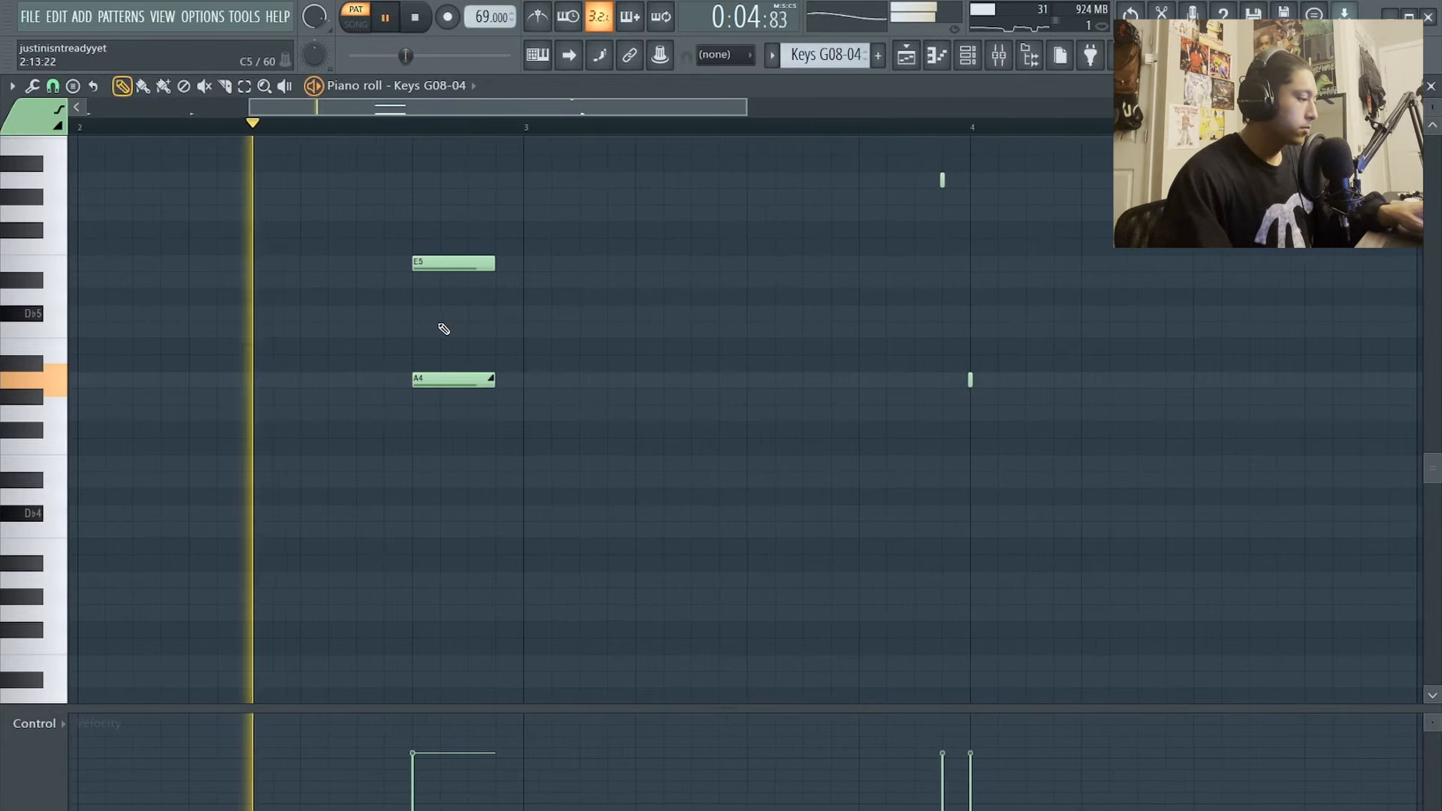
scroll(480, 332, up, 2)
scroll(500, 353, down, 2)
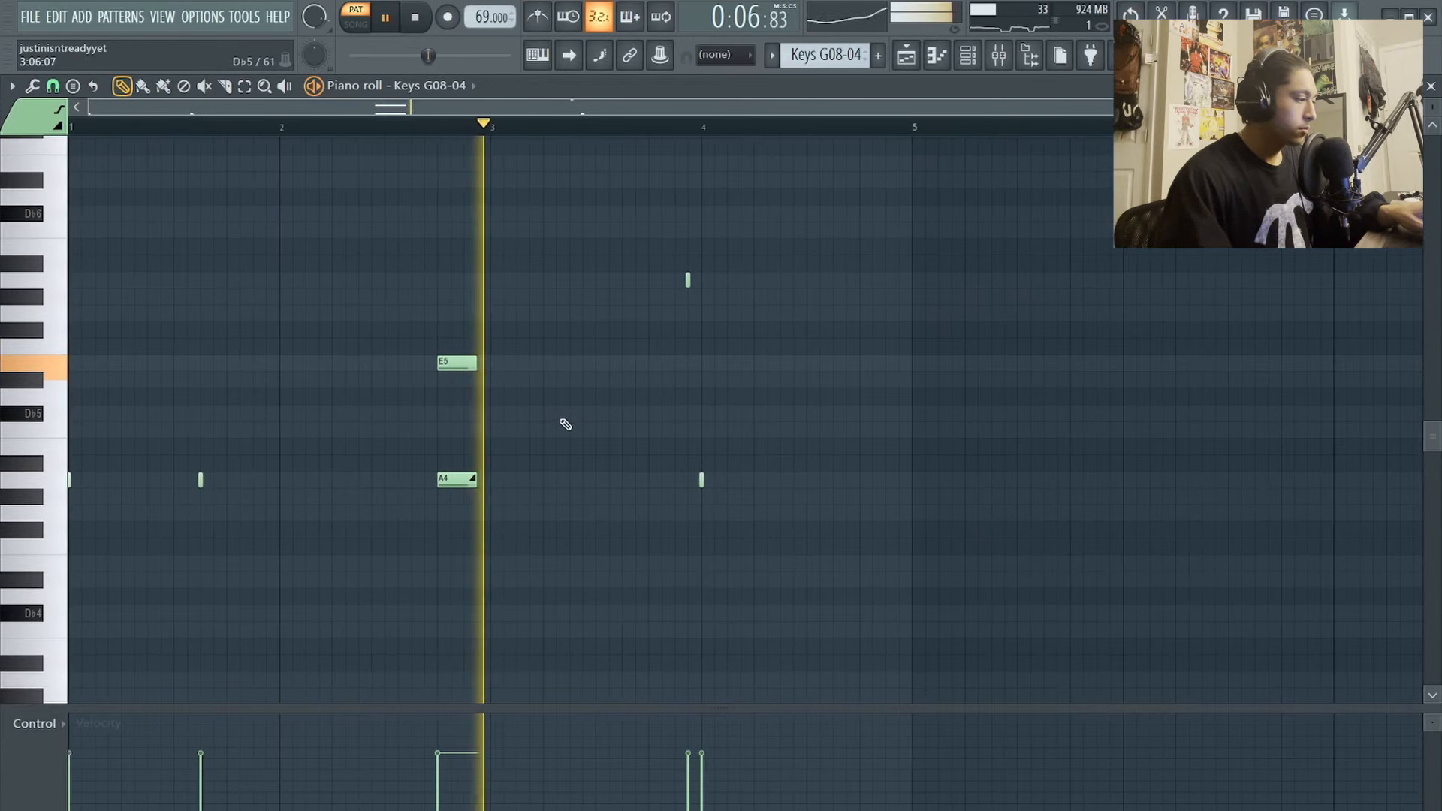
scroll(571, 418, down, 1)
scroll(605, 412, up, 2)
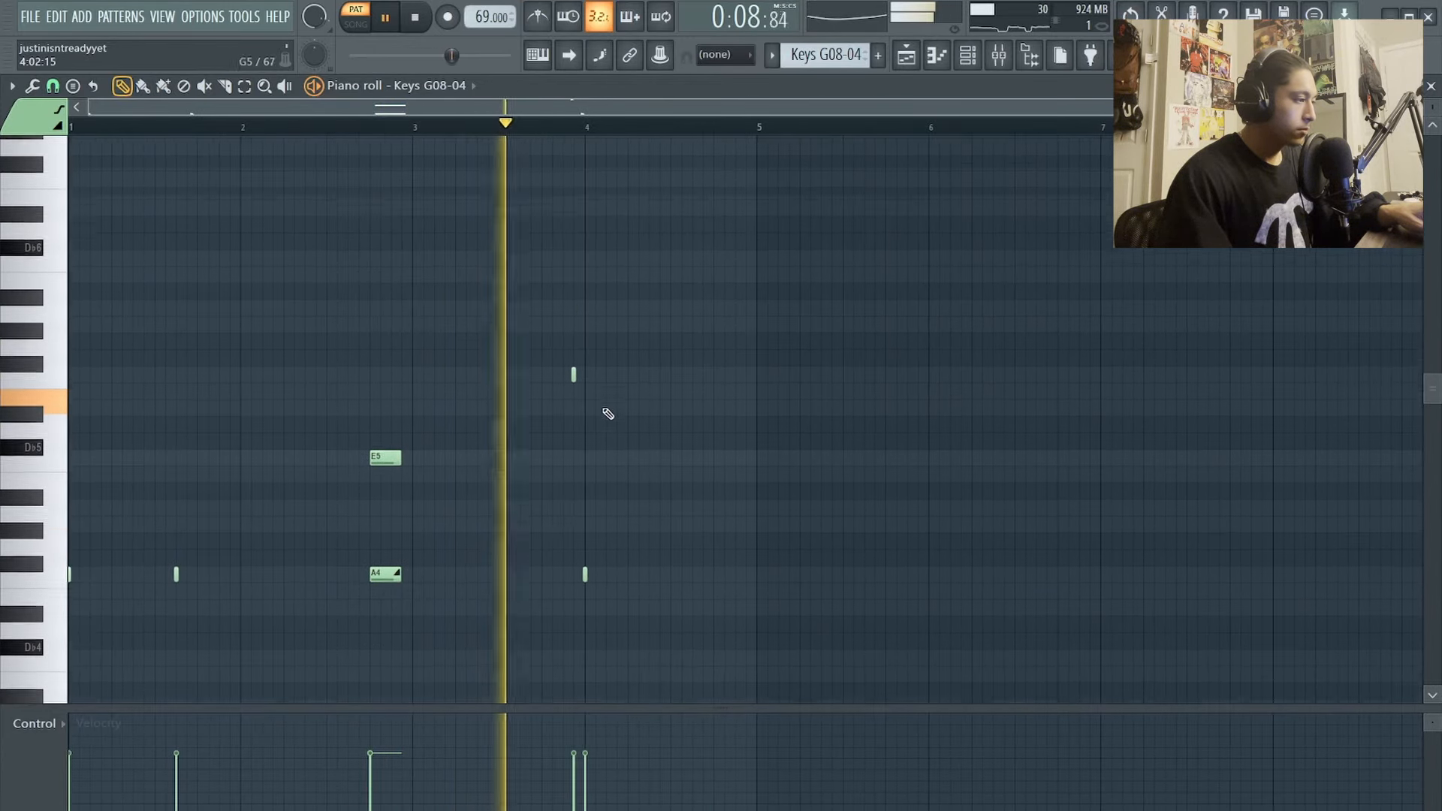
scroll(608, 413, down, 3)
scroll(607, 417, down, 5)
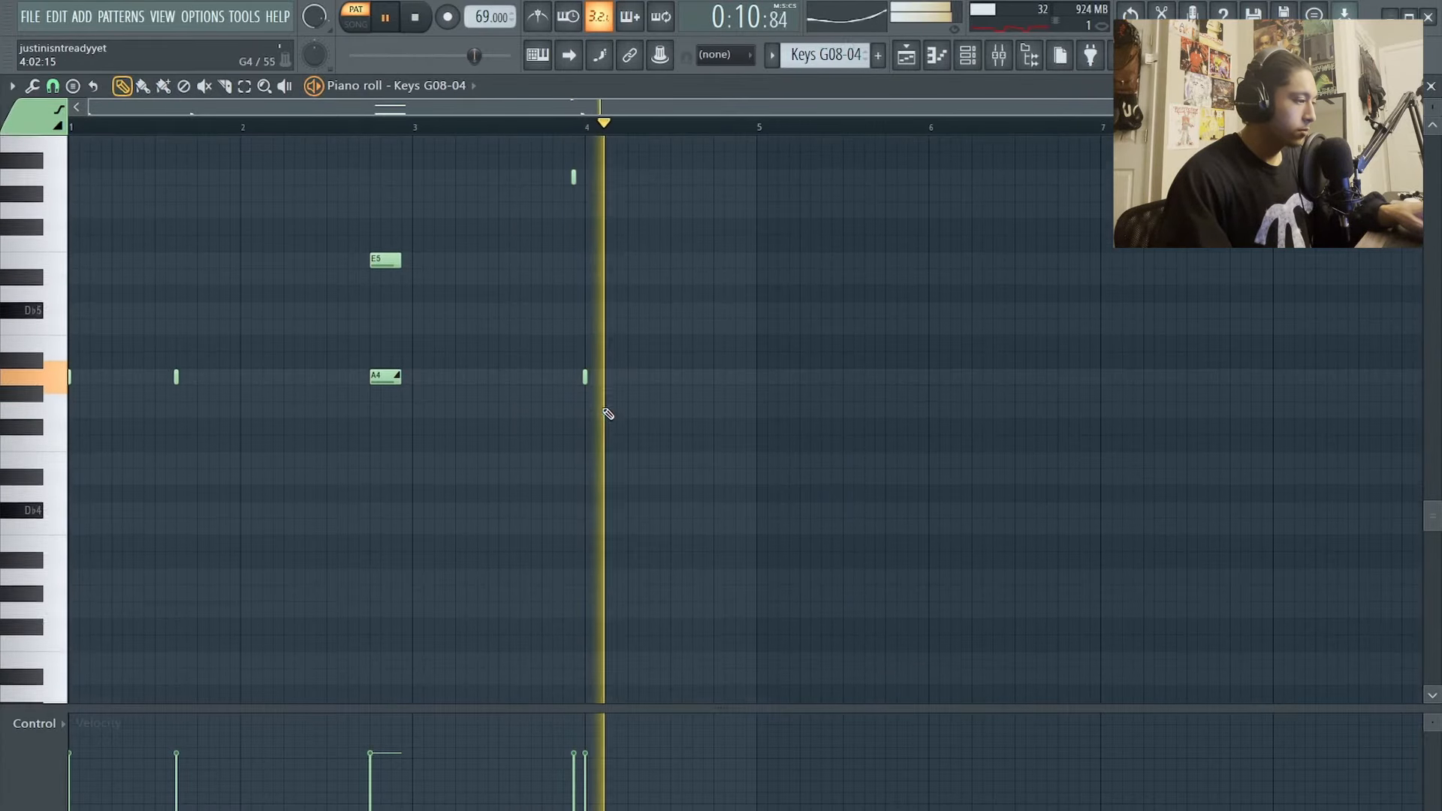
scroll(616, 423, up, 5)
key(space)
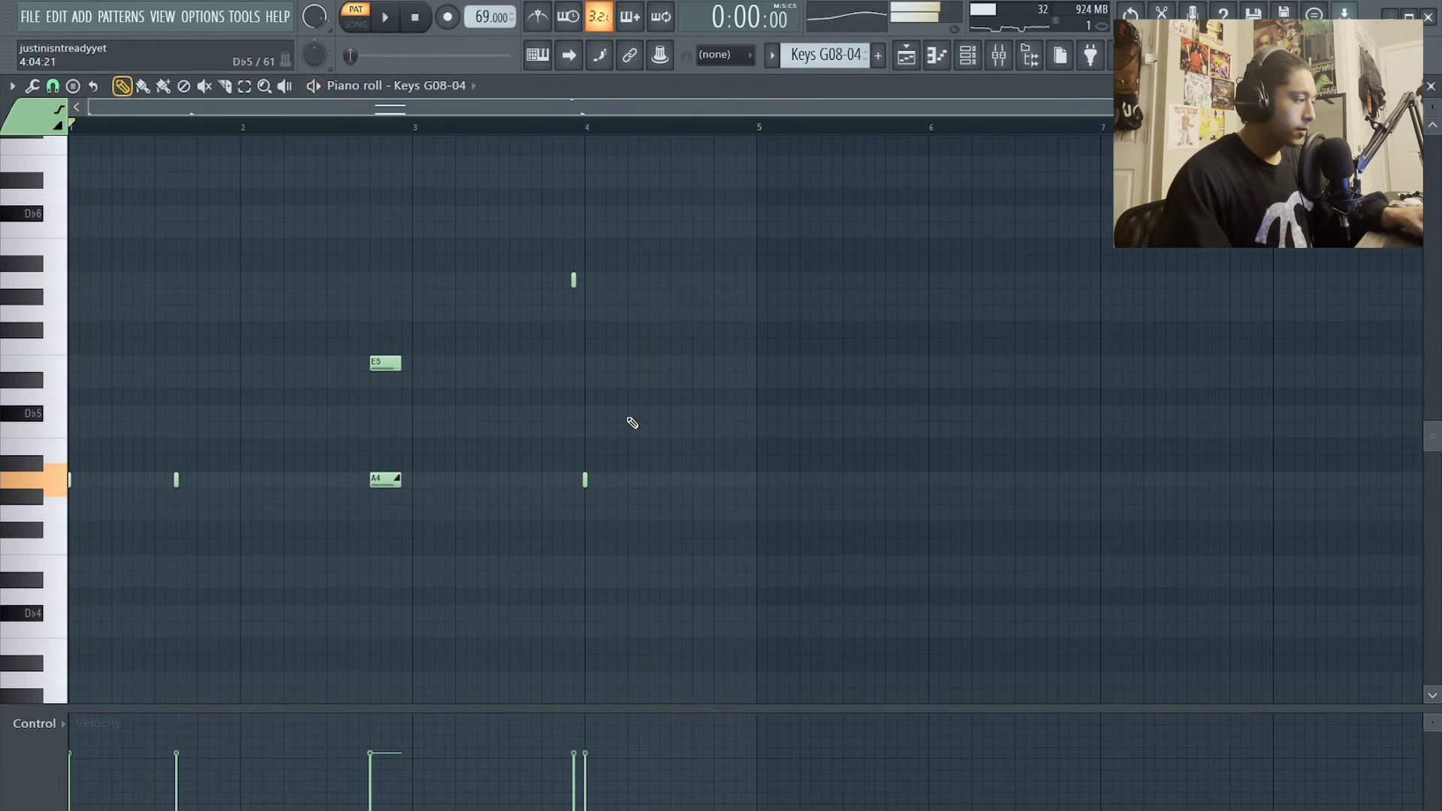
Step: Return to the playlist, pick the Keys G08-04 #2 pattern and show its Keys G08-04 #3 channel in the piano roll
click(1432, 86)
scroll(1074, 353, up, 3)
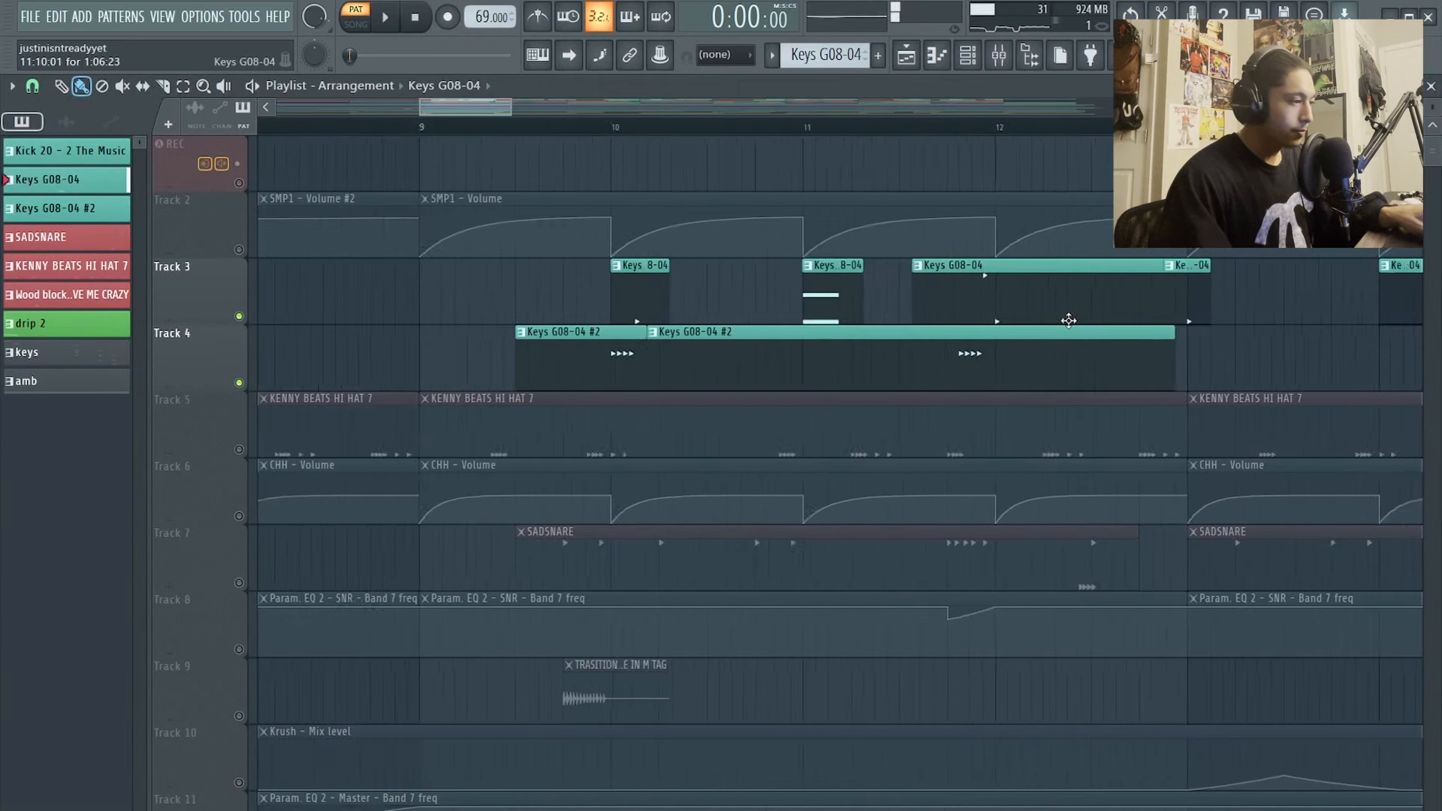
click(728, 380)
scroll(717, 376, up, 3)
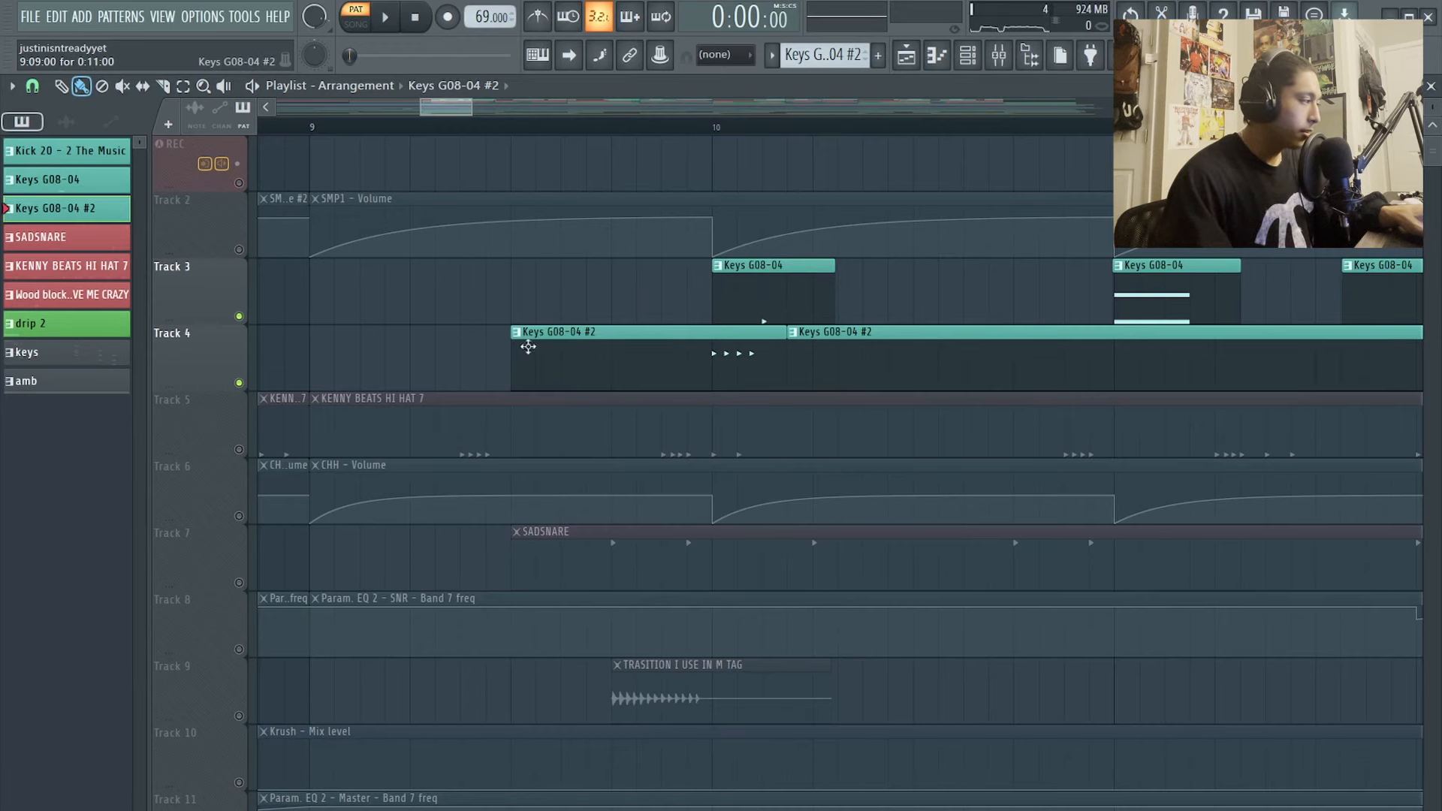
click(937, 56)
click(443, 87)
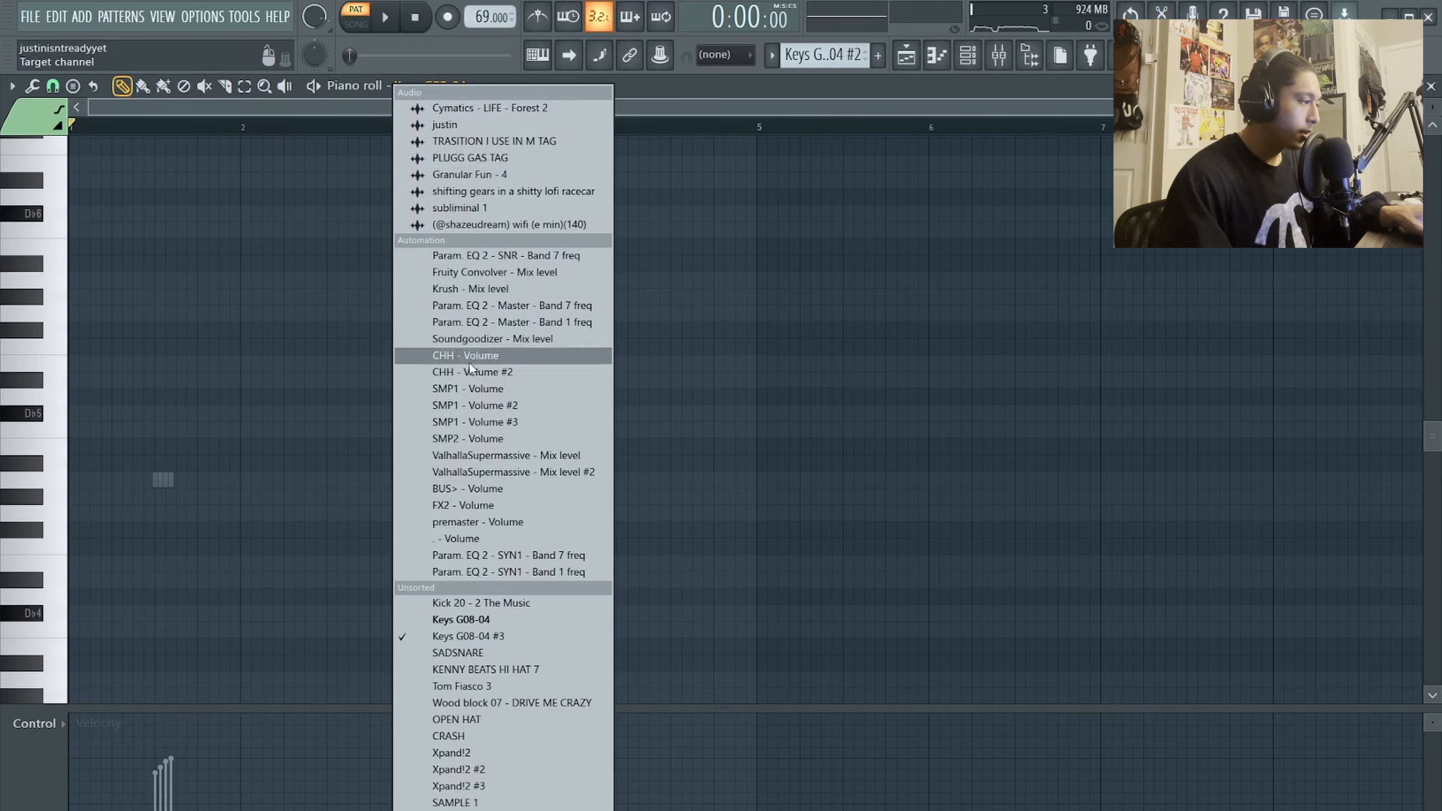
click(482, 638)
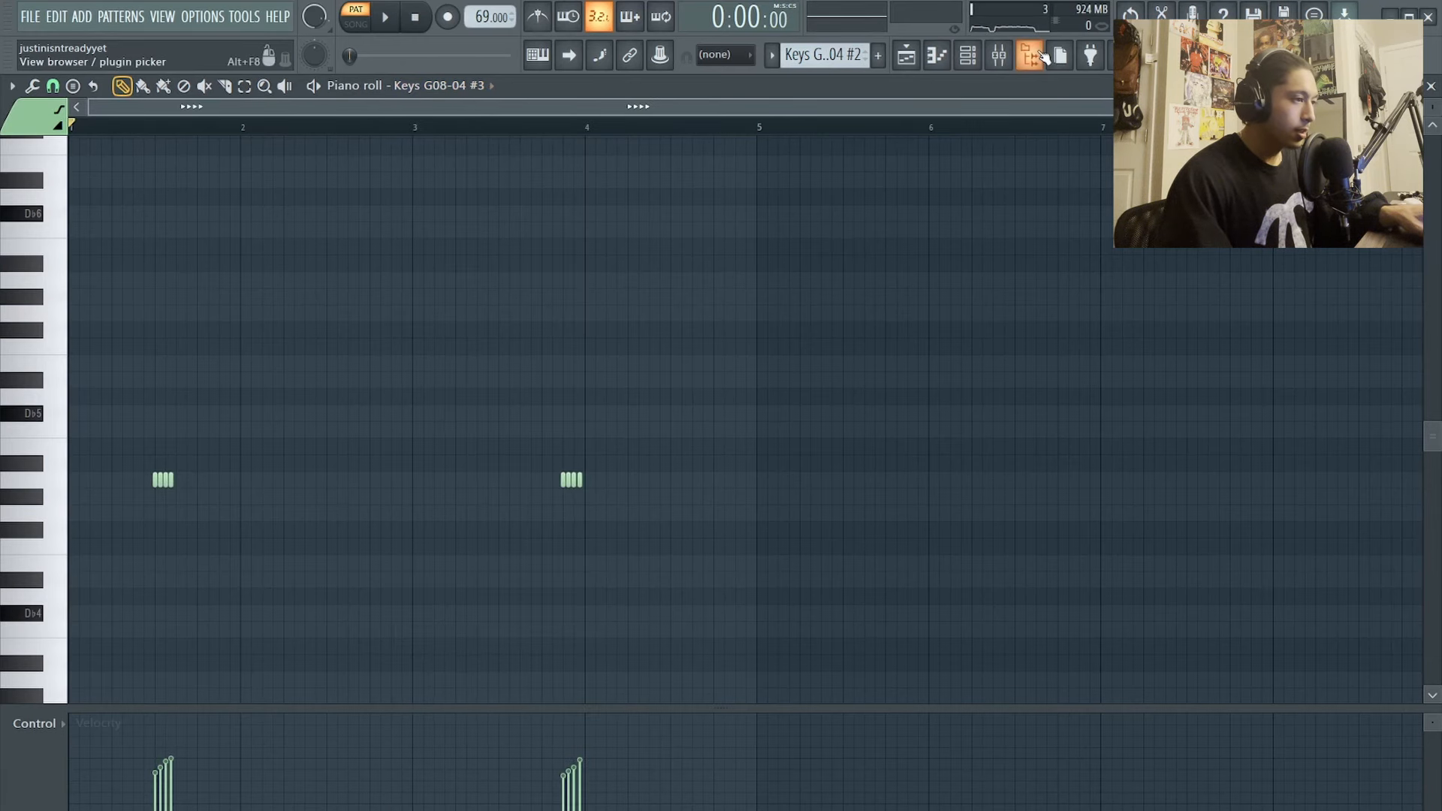
Step: Inspect the Fruity parametric EQ 2 high-pass curve on the pan 808 mixer track, then close the EQ and mixer
click(1000, 56)
drag(215, 725, 283, 508)
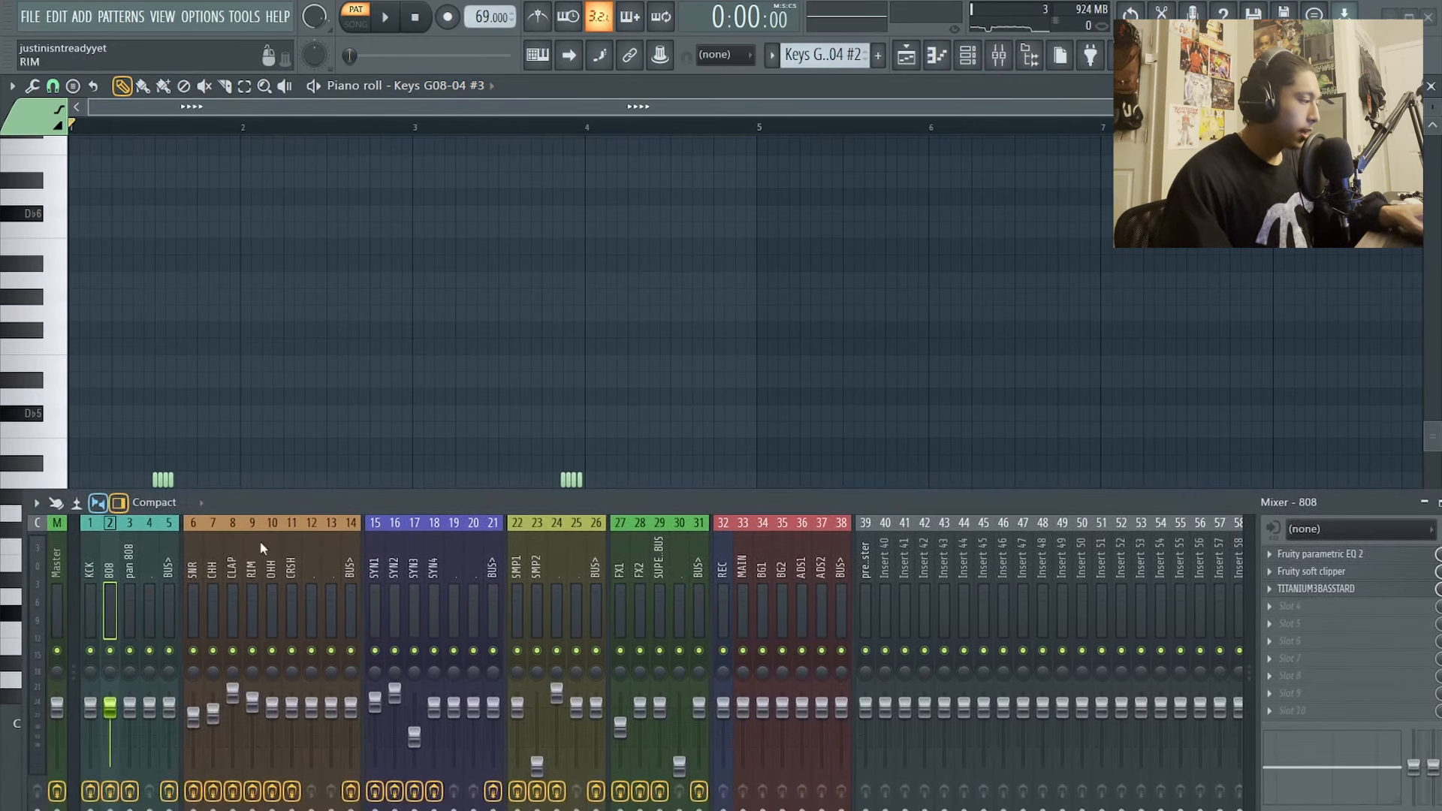
click(1319, 555)
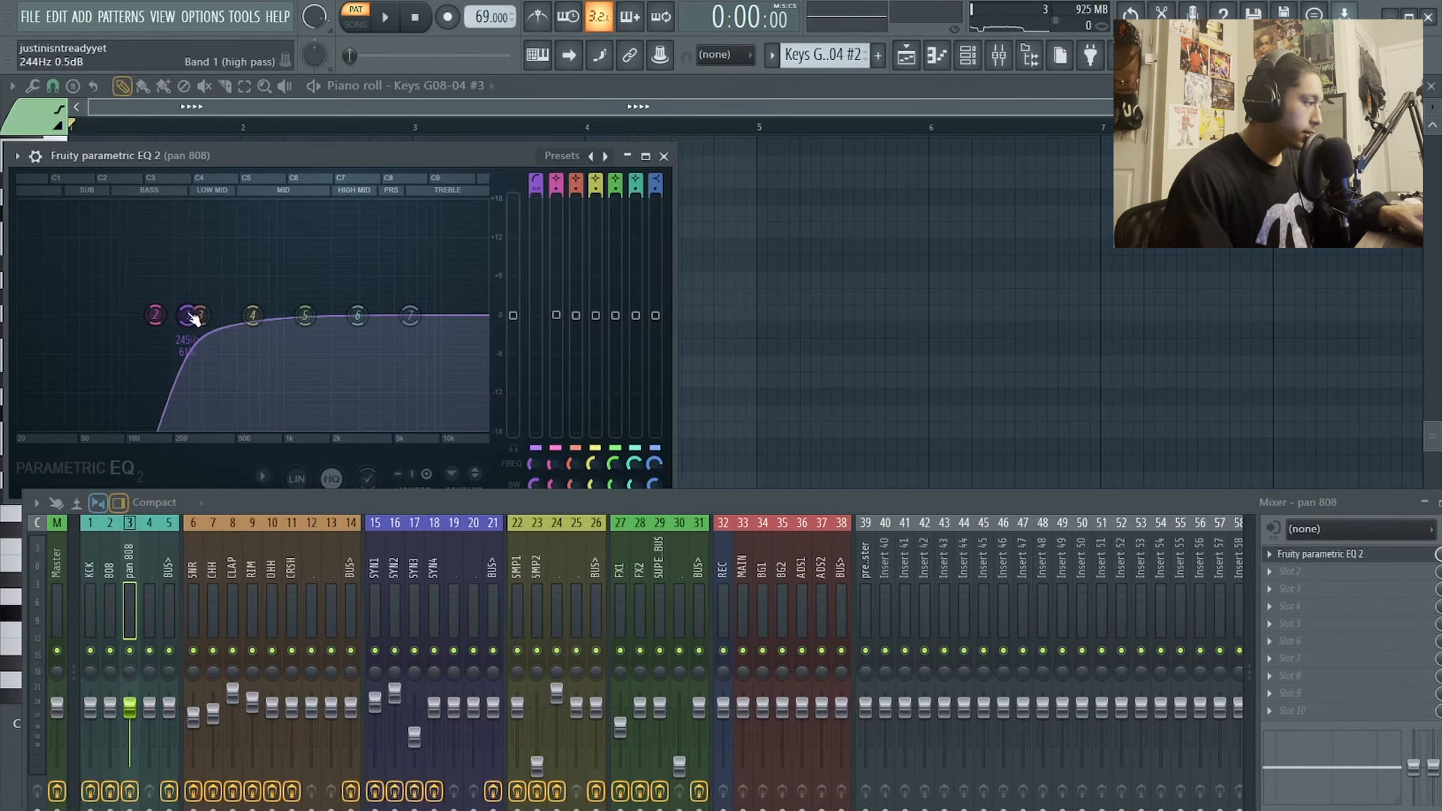
click(664, 156)
key(F9)
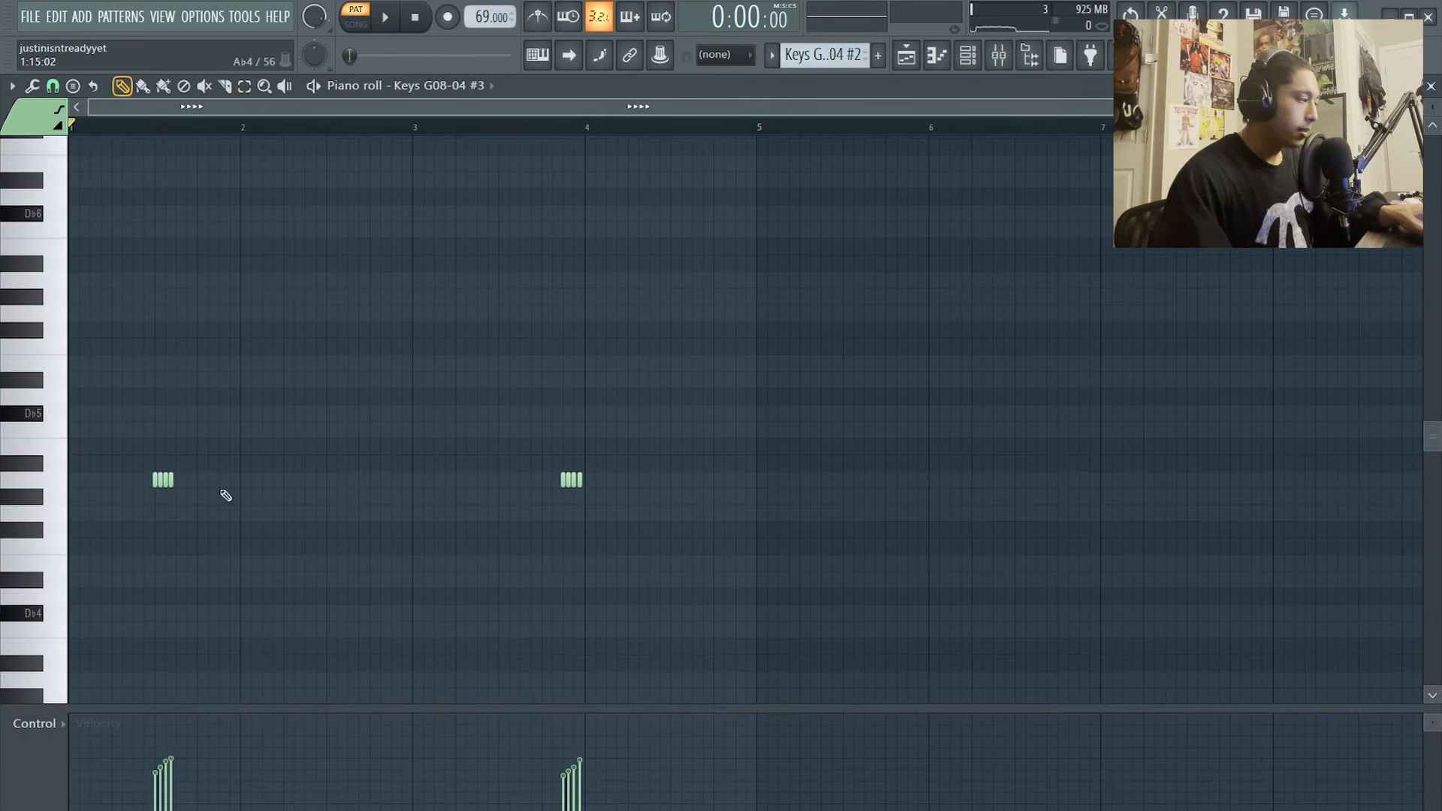
Step: Show the note pan values of the first Keys G08-04 #3 roll, then close the piano roll
scroll(225, 496, up, 4)
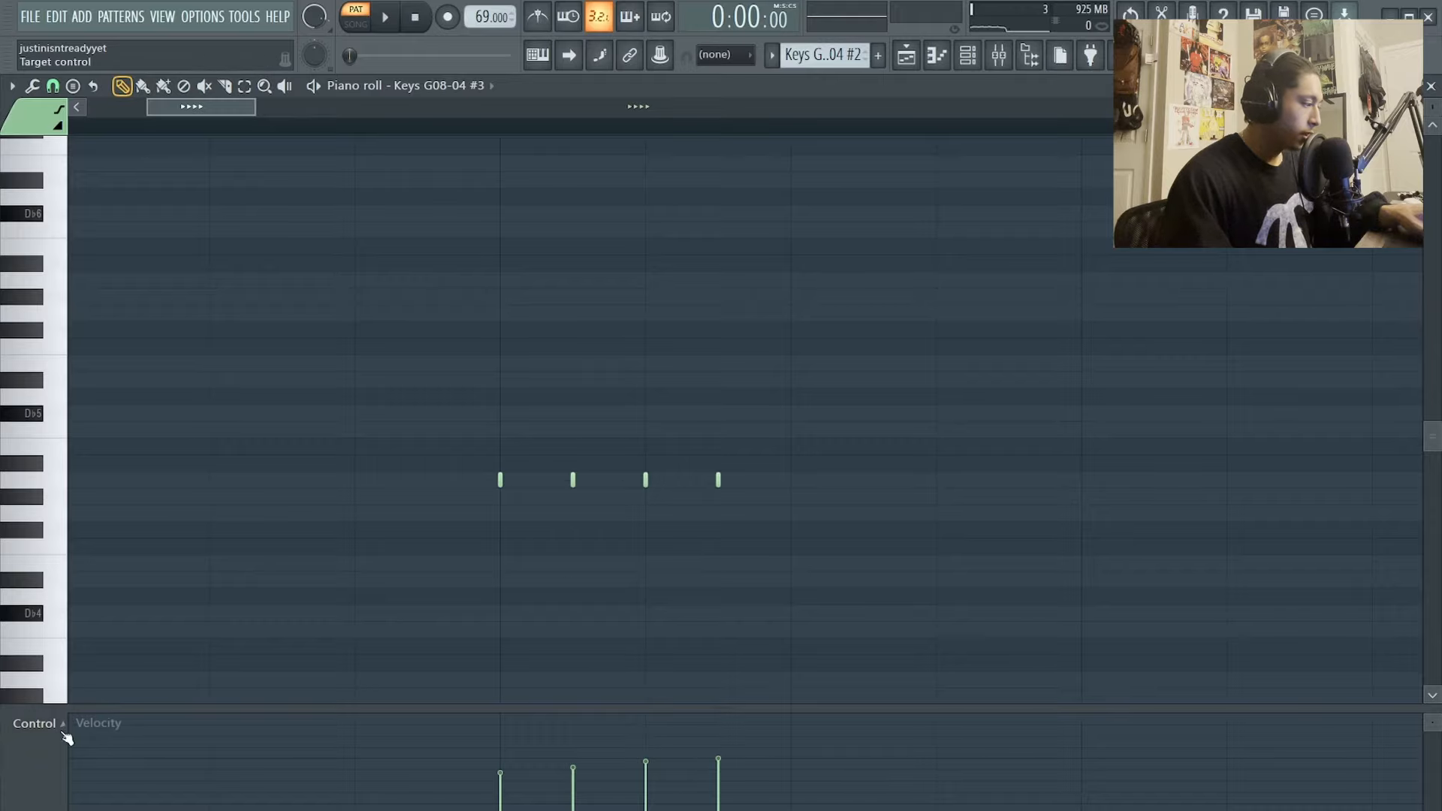
click(64, 730)
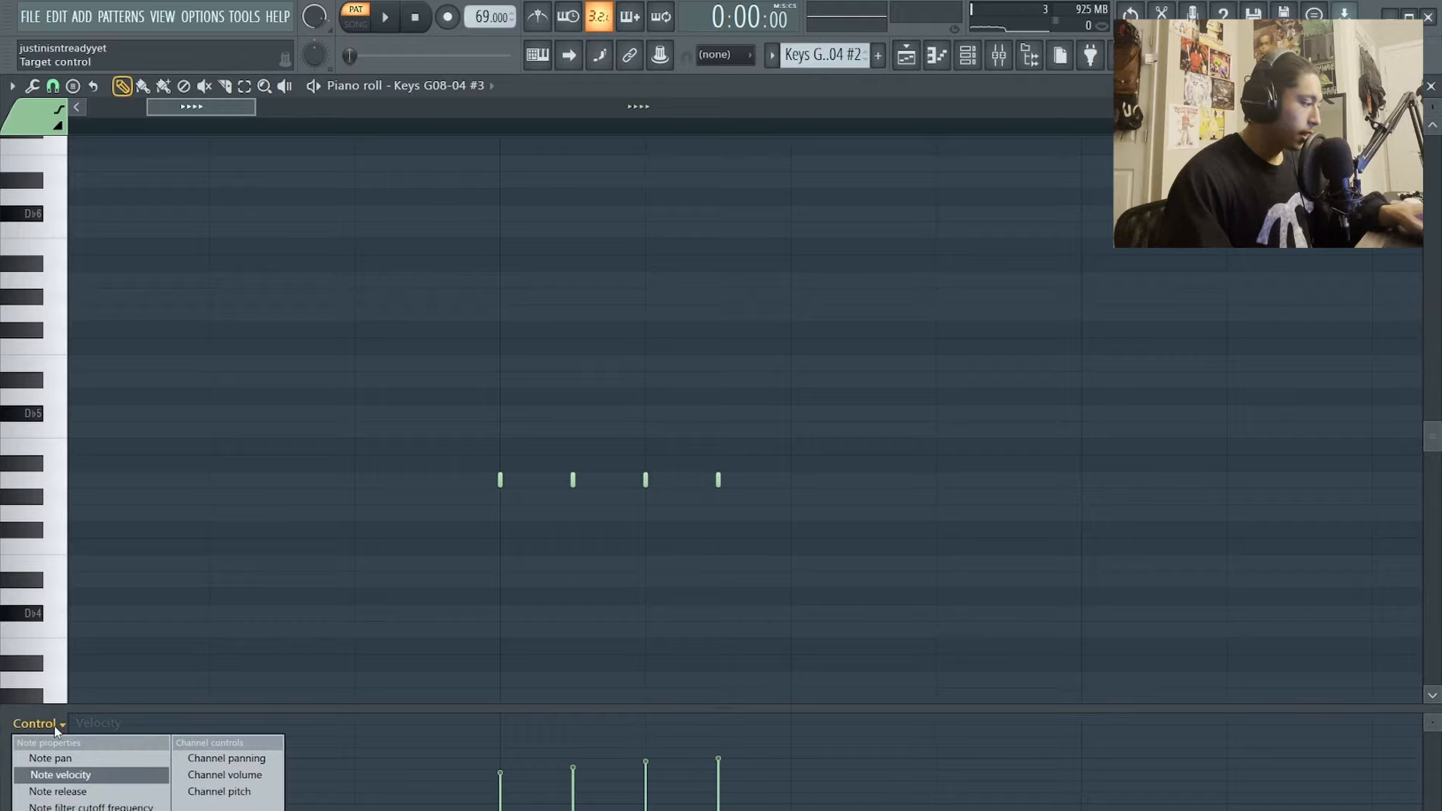
click(117, 759)
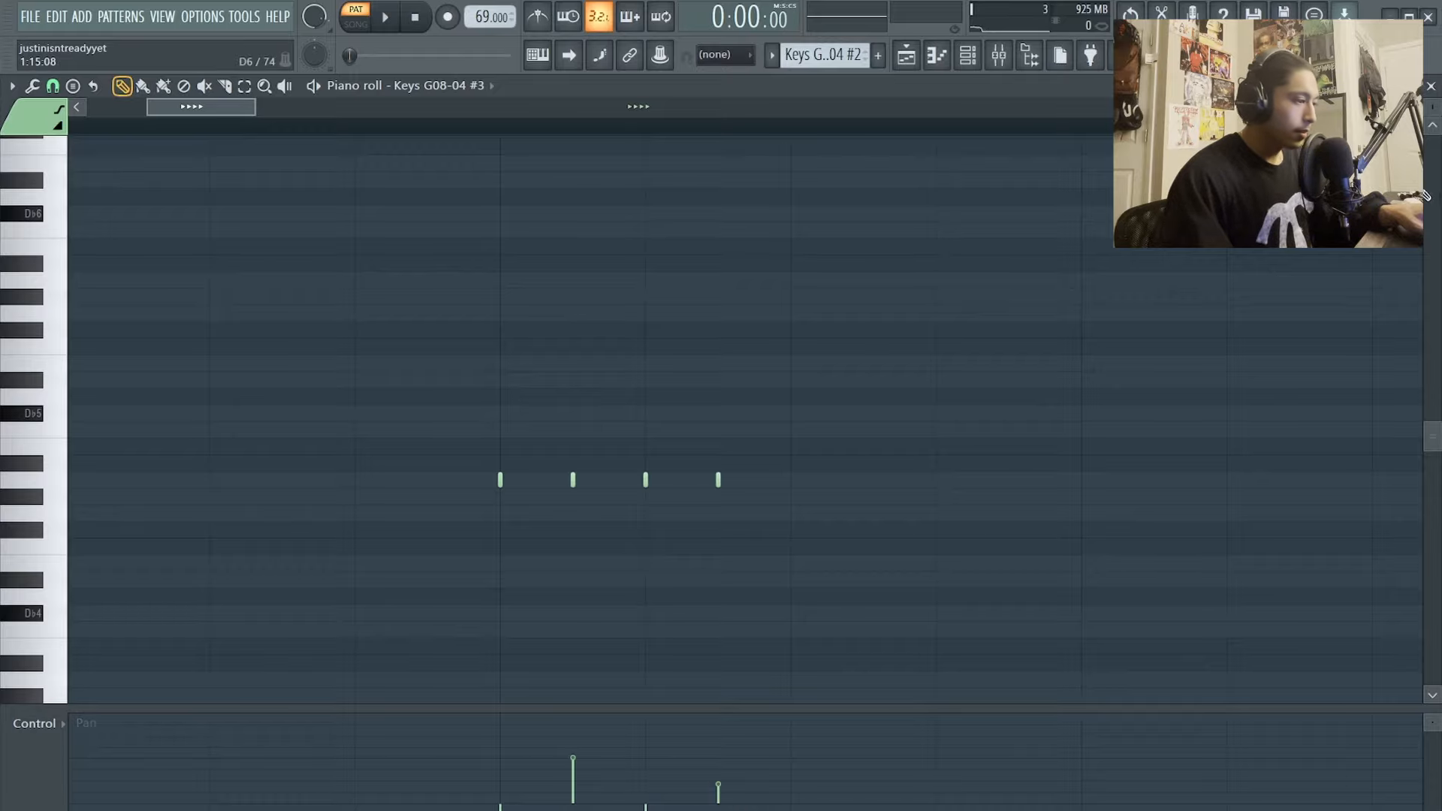
click(1431, 86)
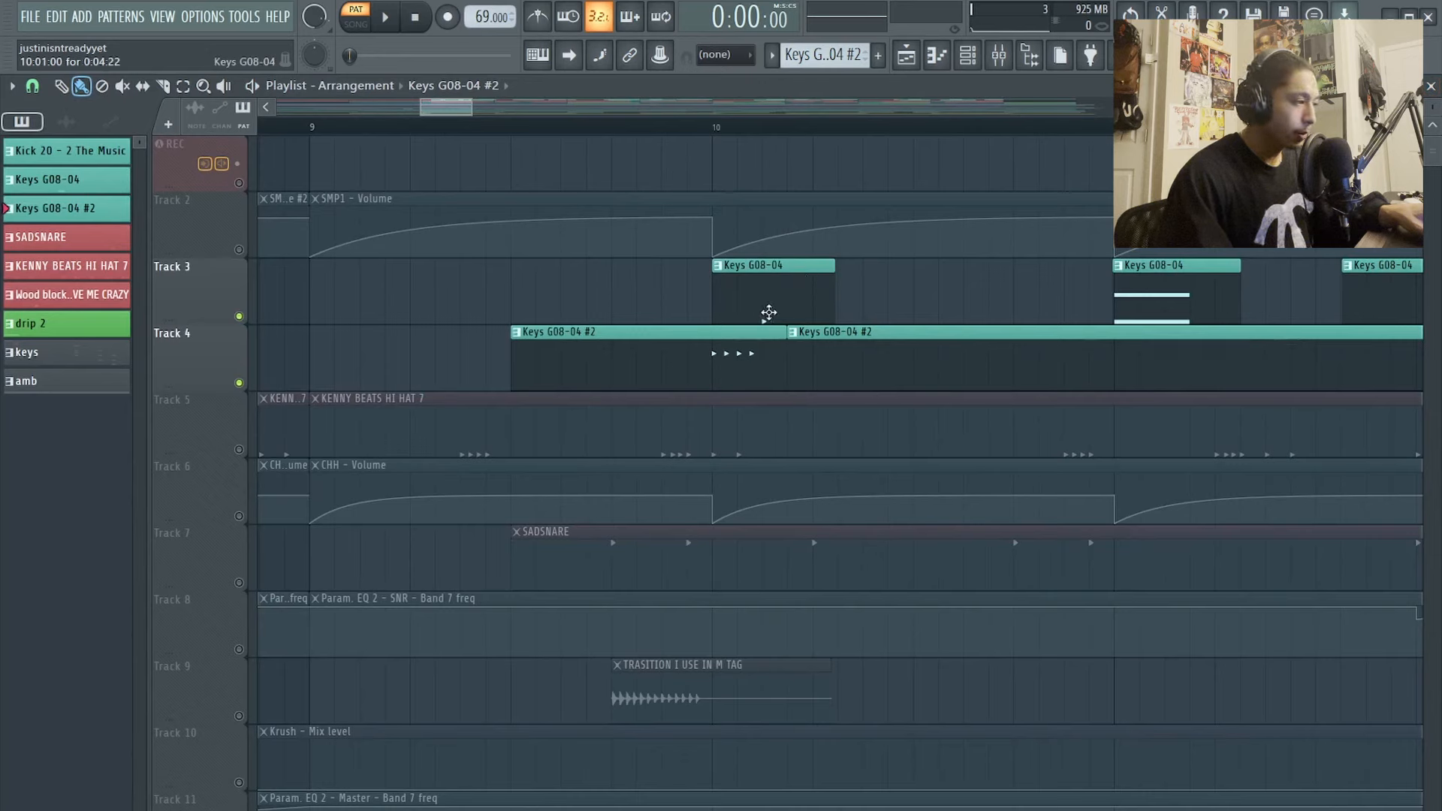
Step: Play the two 808 tracks together in the playlist from shortly before bar 10, then stop playback
click(620, 125)
key(space)
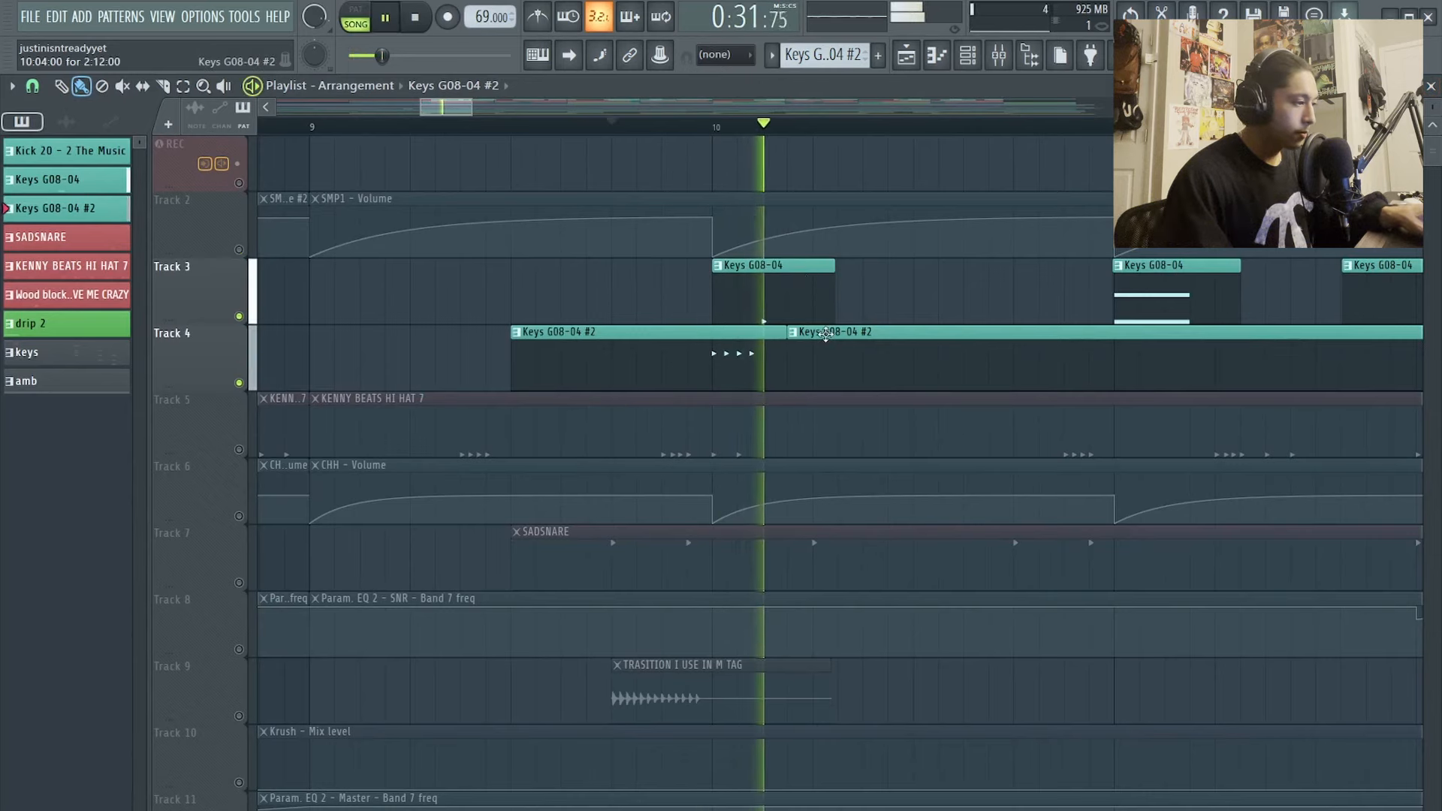
scroll(722, 364, down, 3)
scroll(723, 365, up, 3)
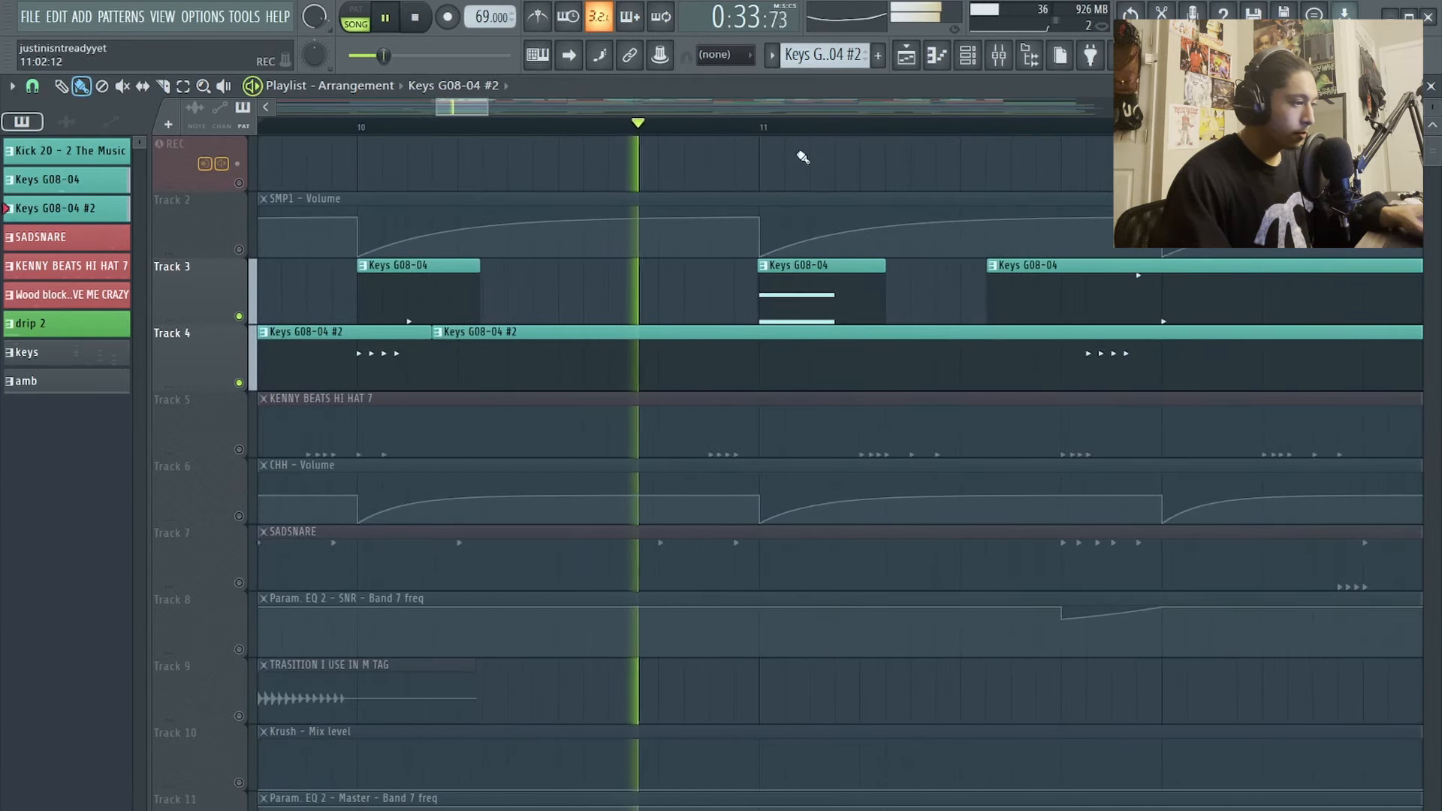
scroll(799, 390, down, 2)
scroll(1072, 403, up, 5)
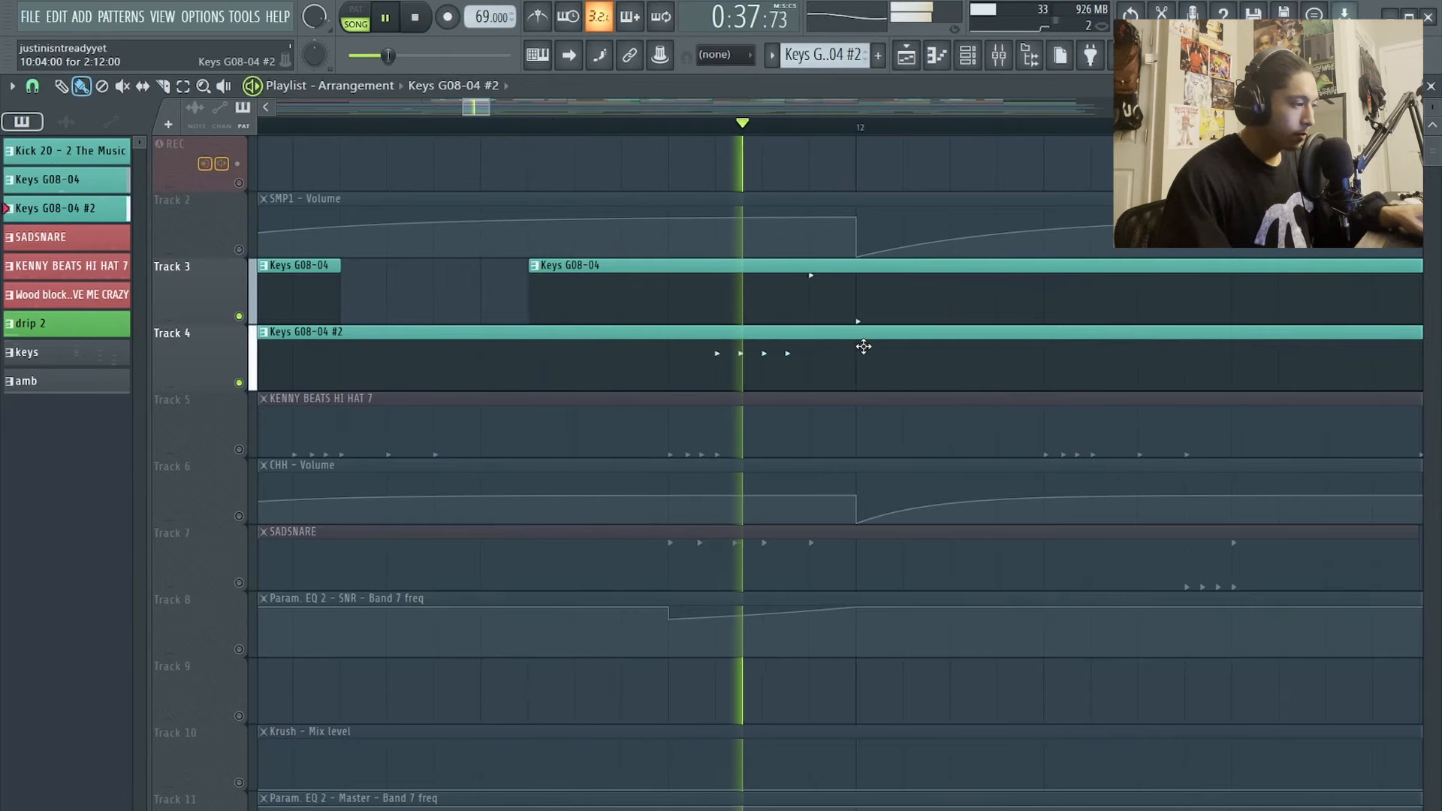
scroll(864, 360, down, 6)
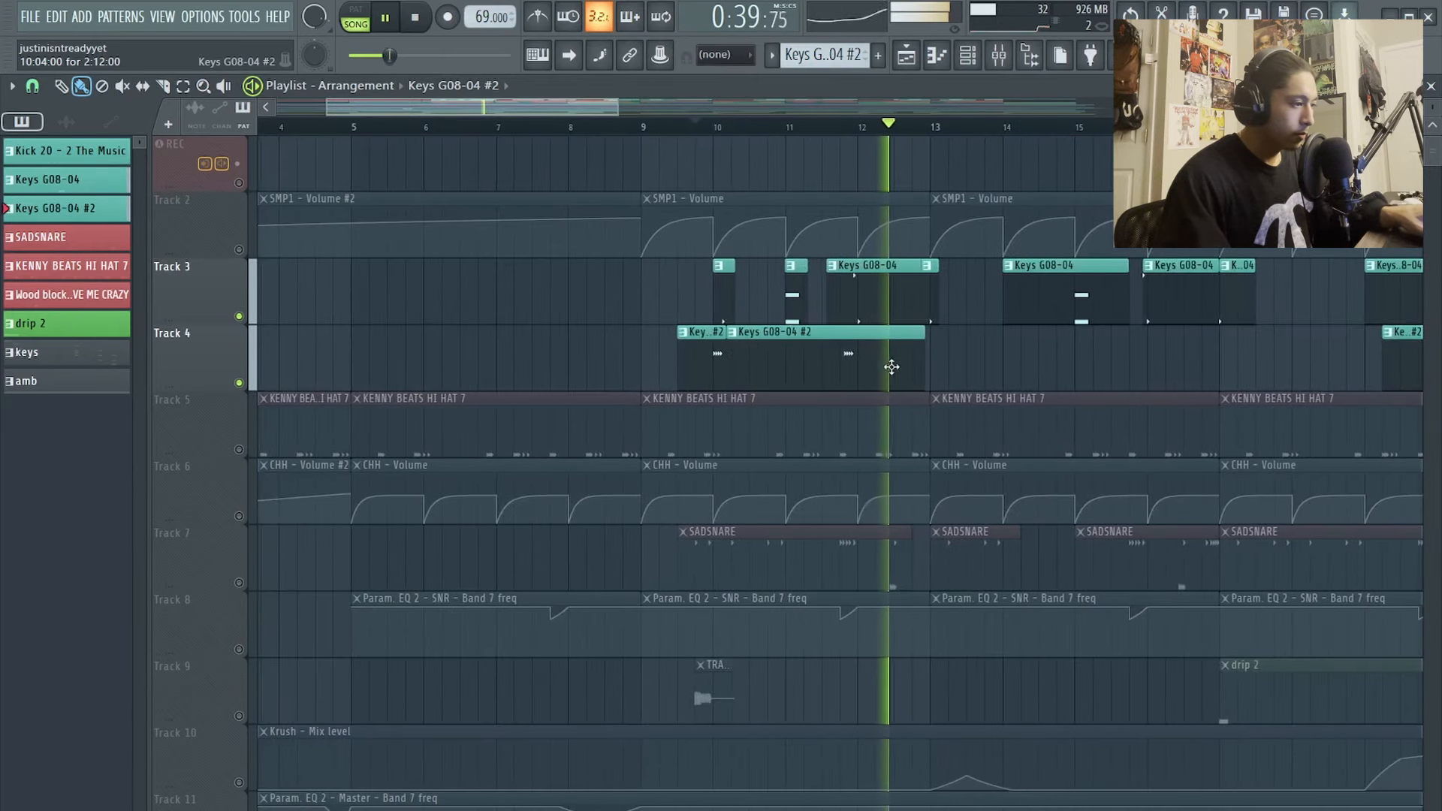
key(space)
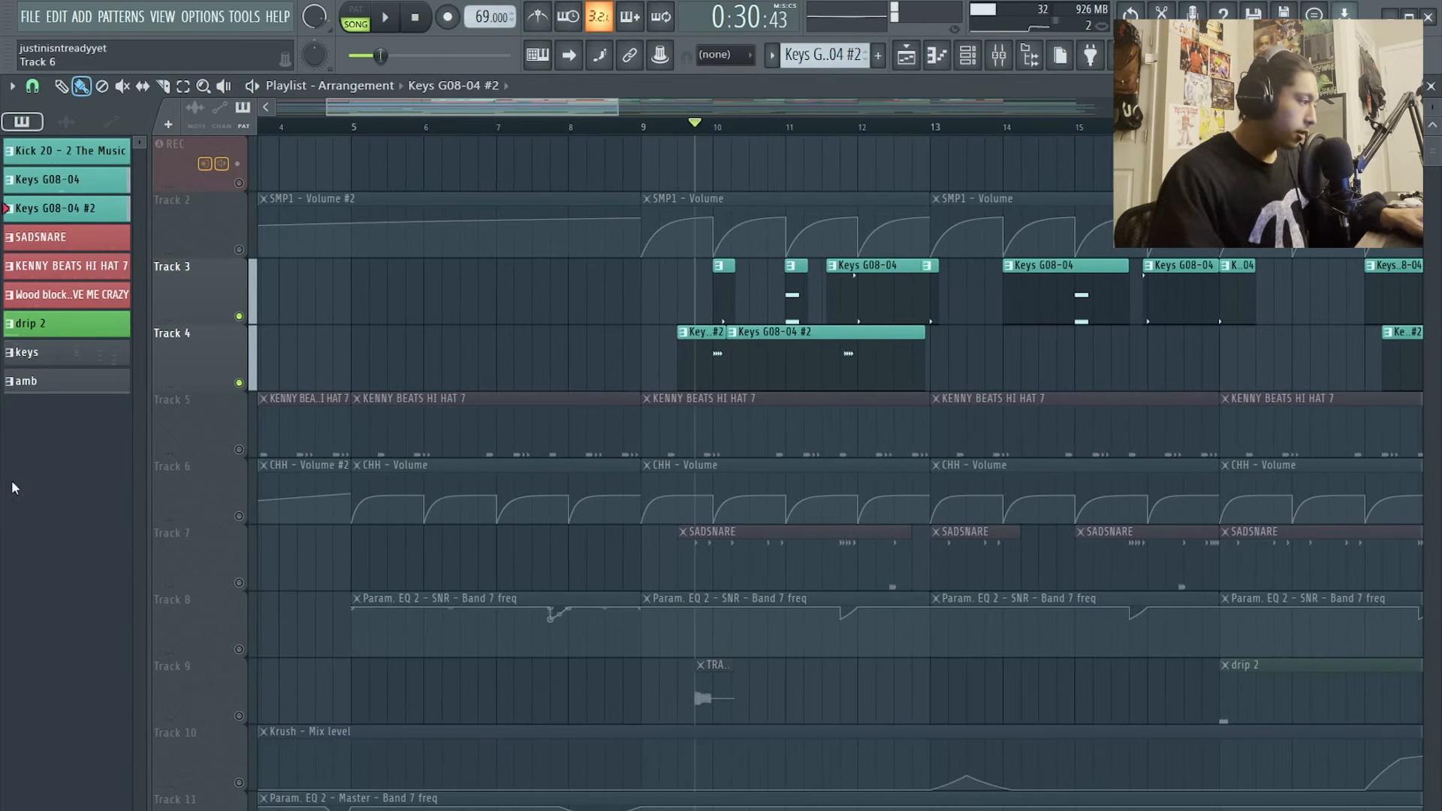
Step: Unmute the KENNY BEATS HI HAT 7 pattern on Track 5 and play it in the piano roll
click(239, 450)
scroll(510, 140, up, 3)
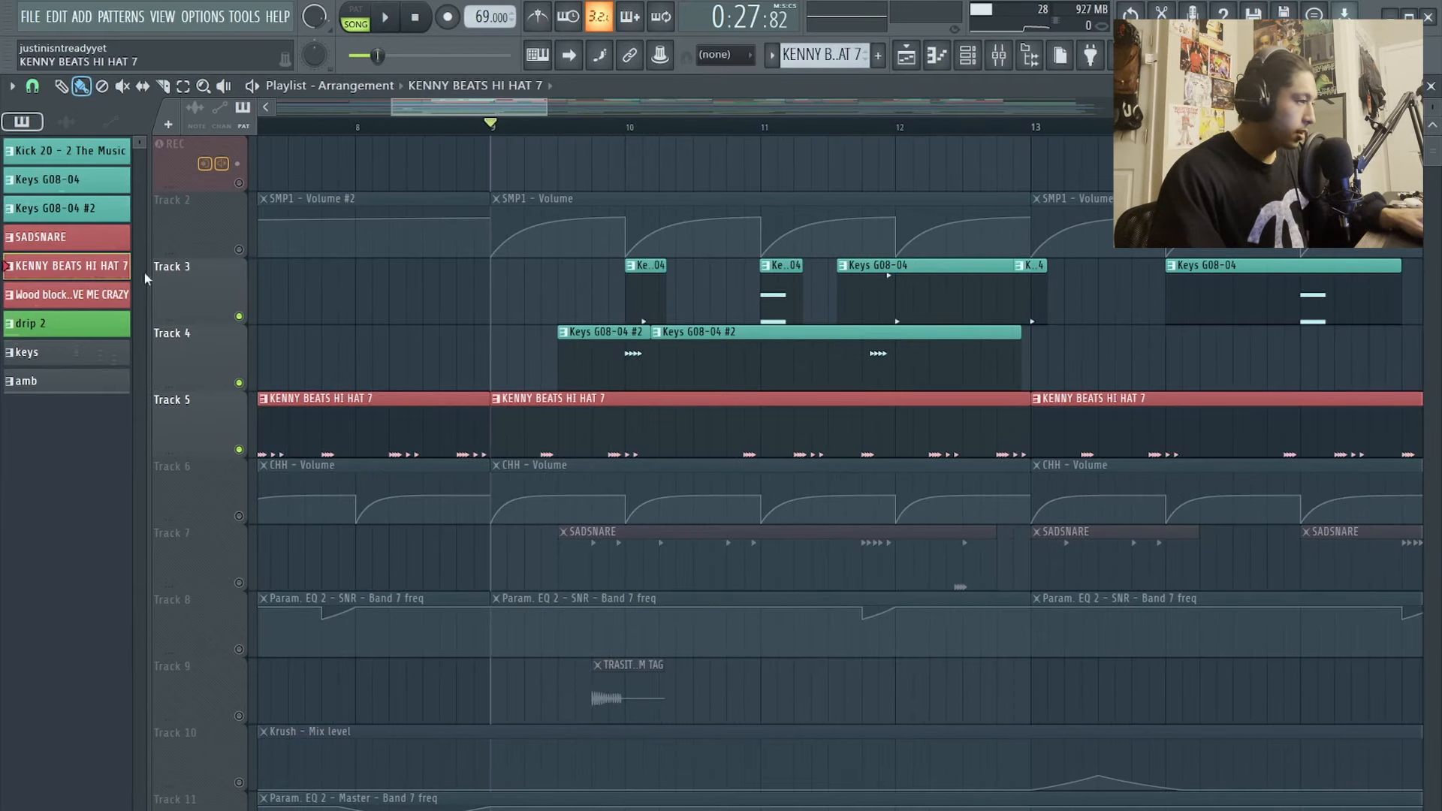
key(F7)
key(space)
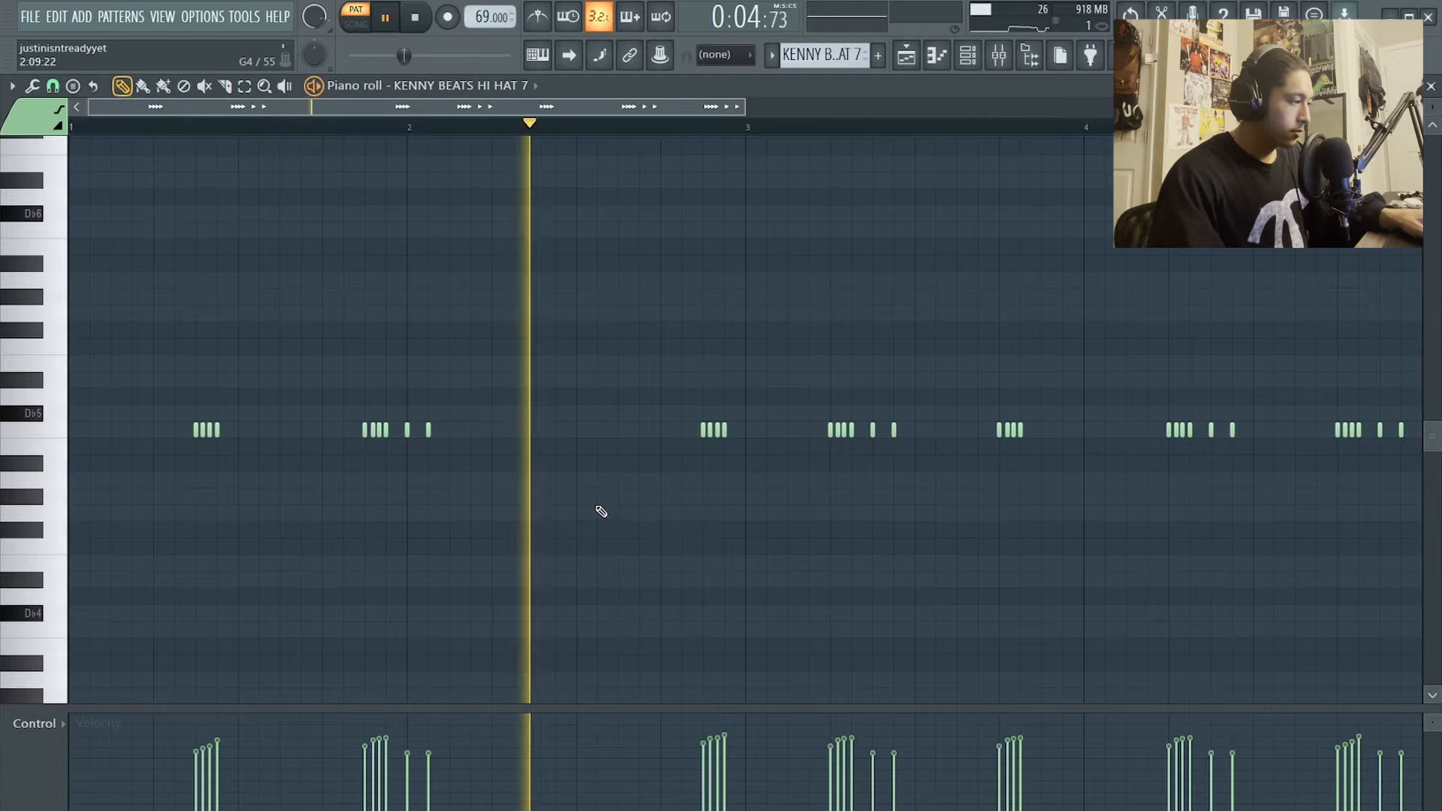
scroll(600, 487, up, 2)
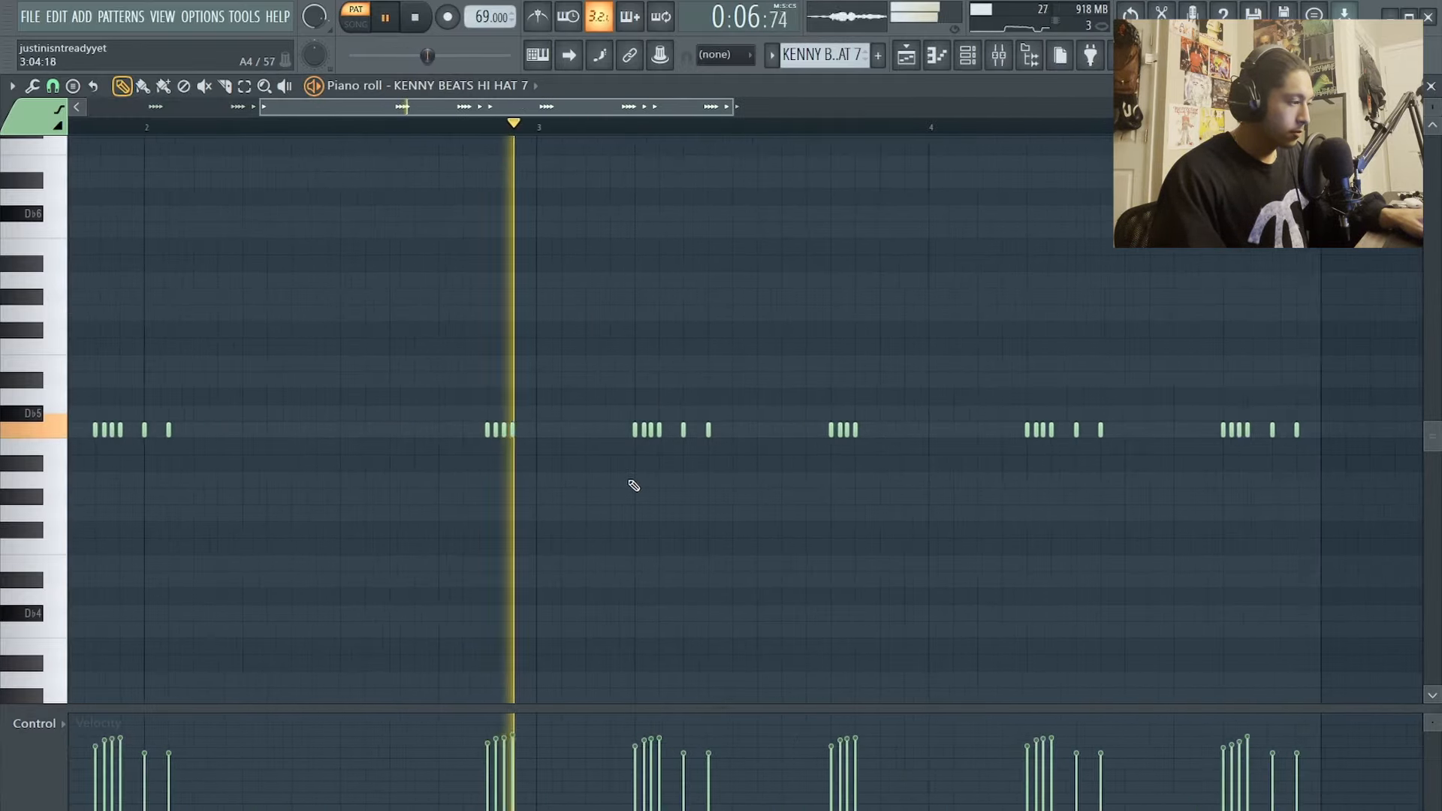
scroll(634, 486, up, 3)
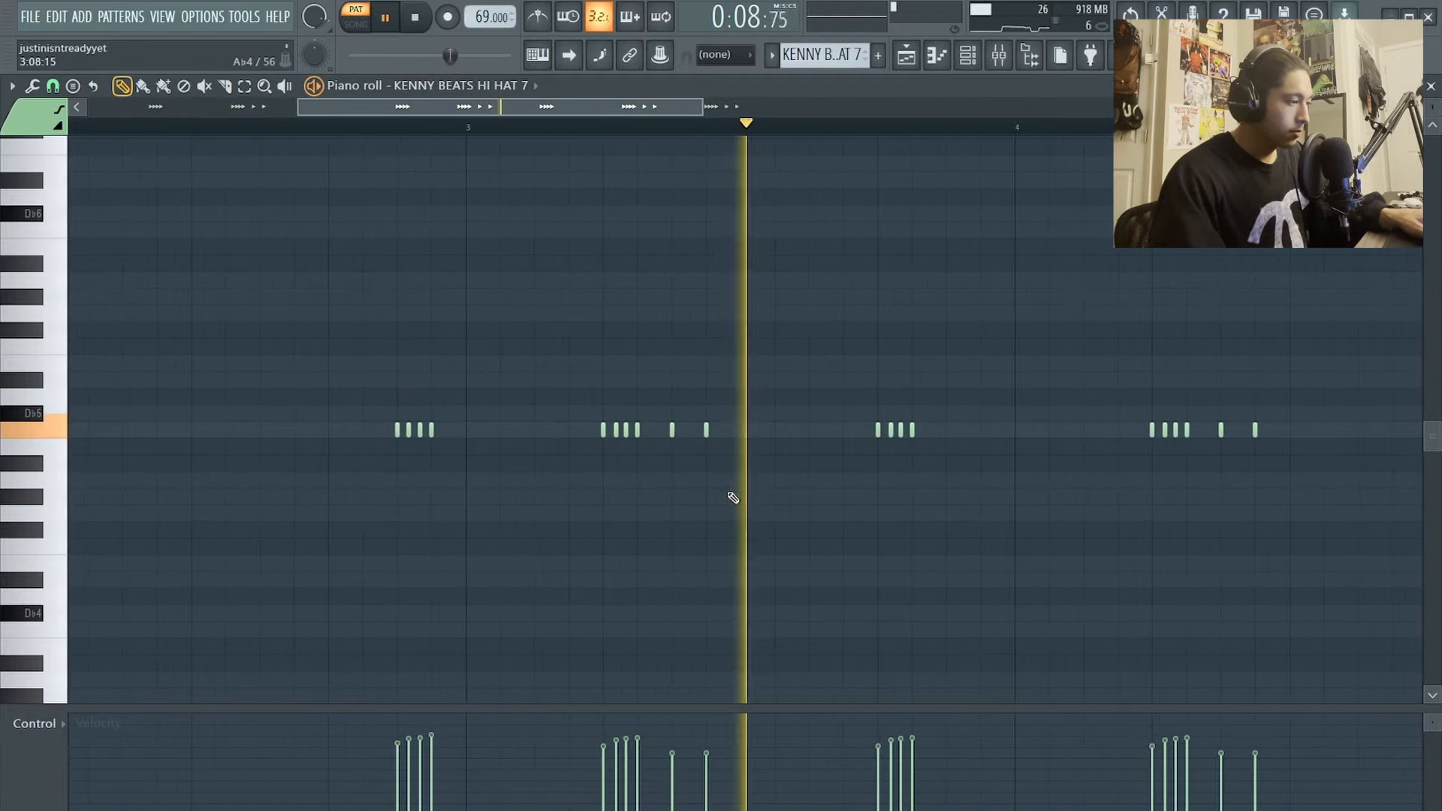
scroll(736, 500, down, 3)
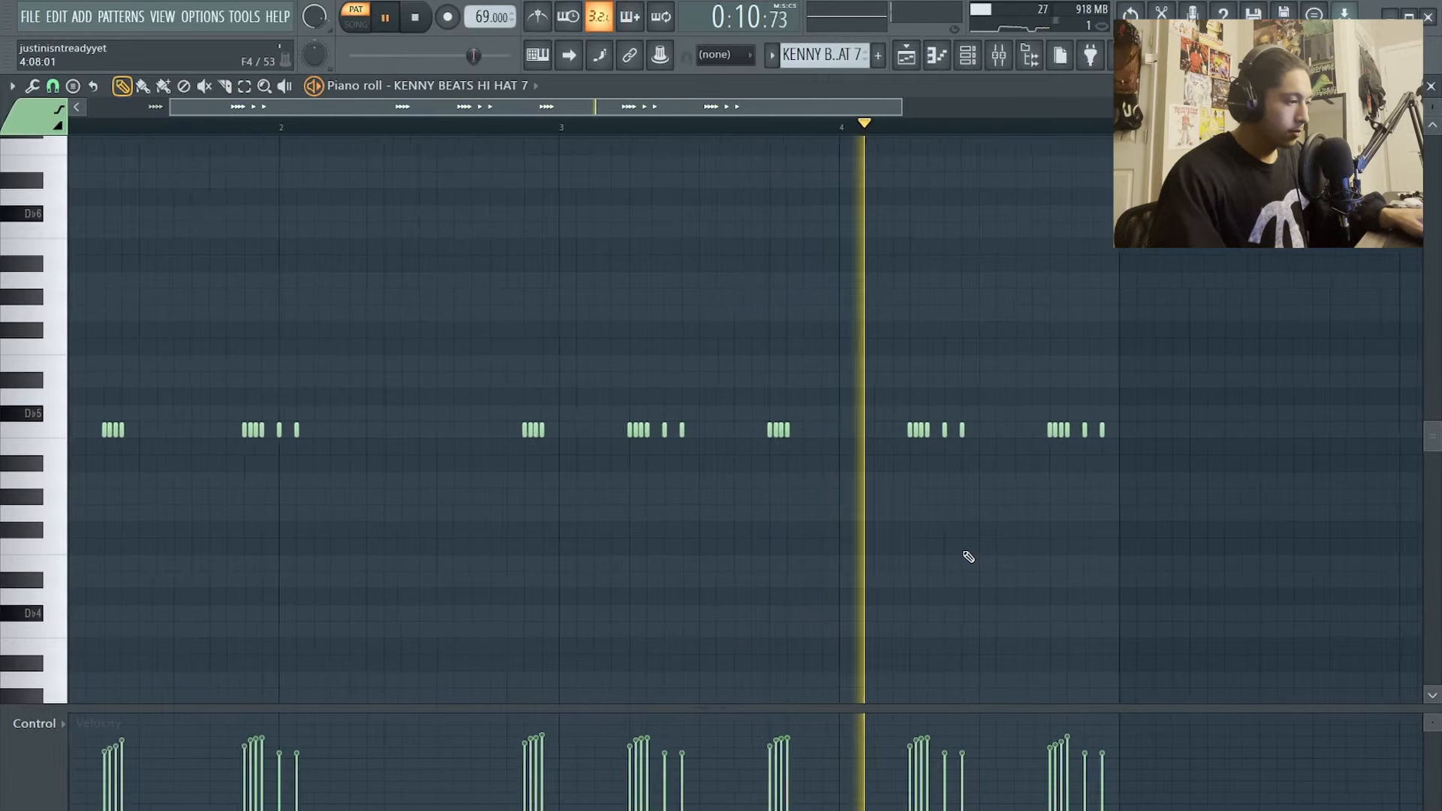
scroll(968, 557, up, 3)
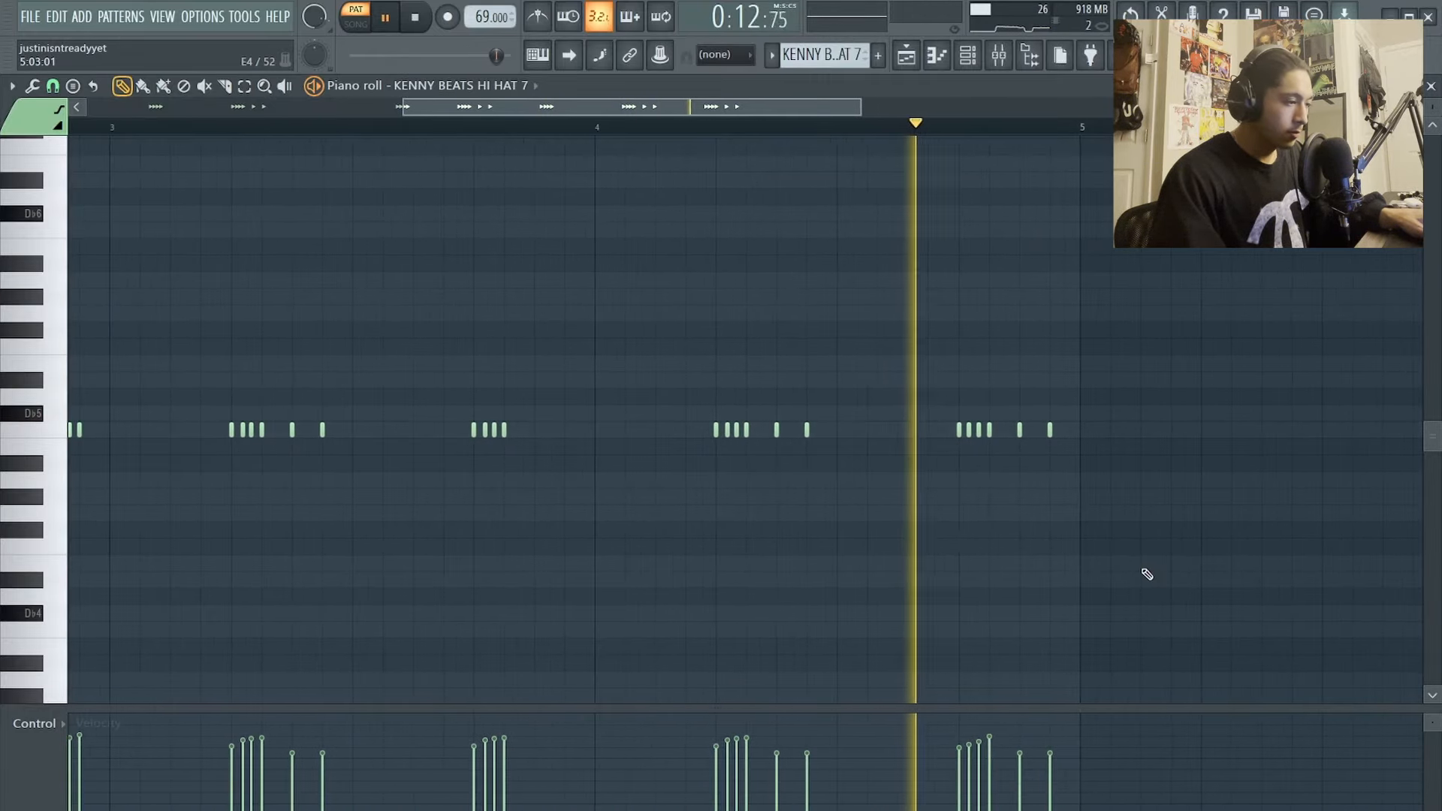
scroll(1145, 574, down, 3)
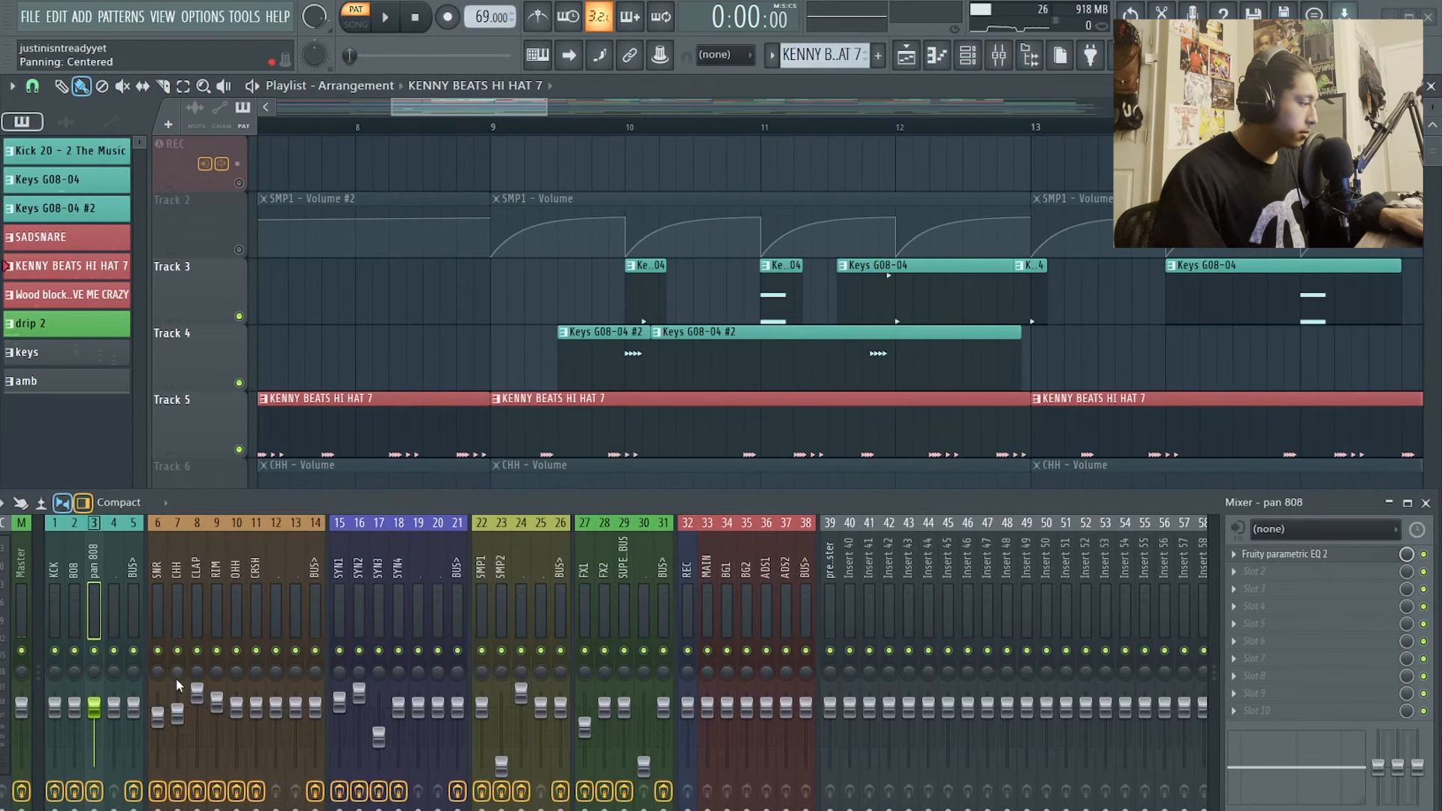
Step: Inspect the ValhallaFreqEcho and Fruity Phaser settings on the CHH mixer track, then close the mixer
click(178, 685)
click(1312, 573)
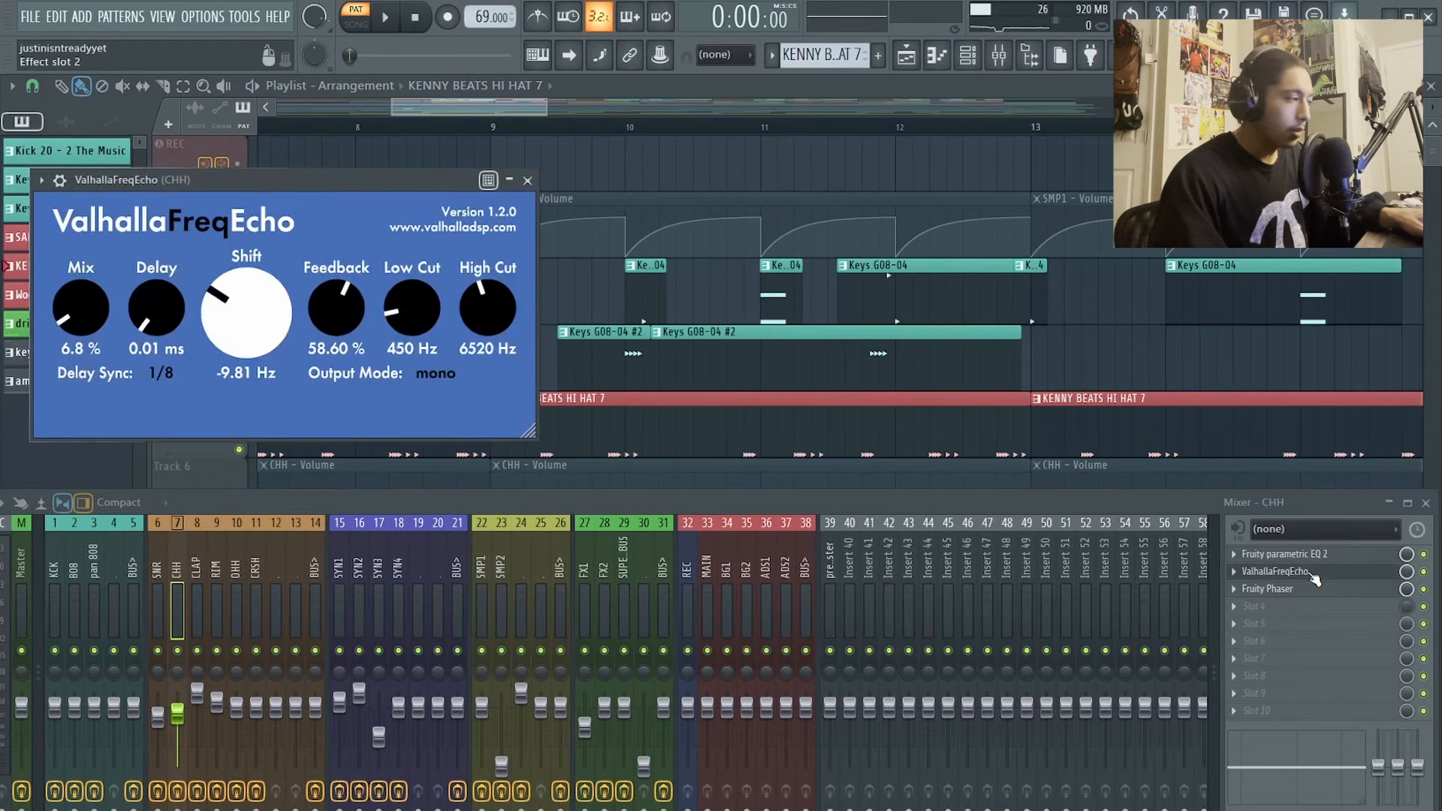
click(528, 183)
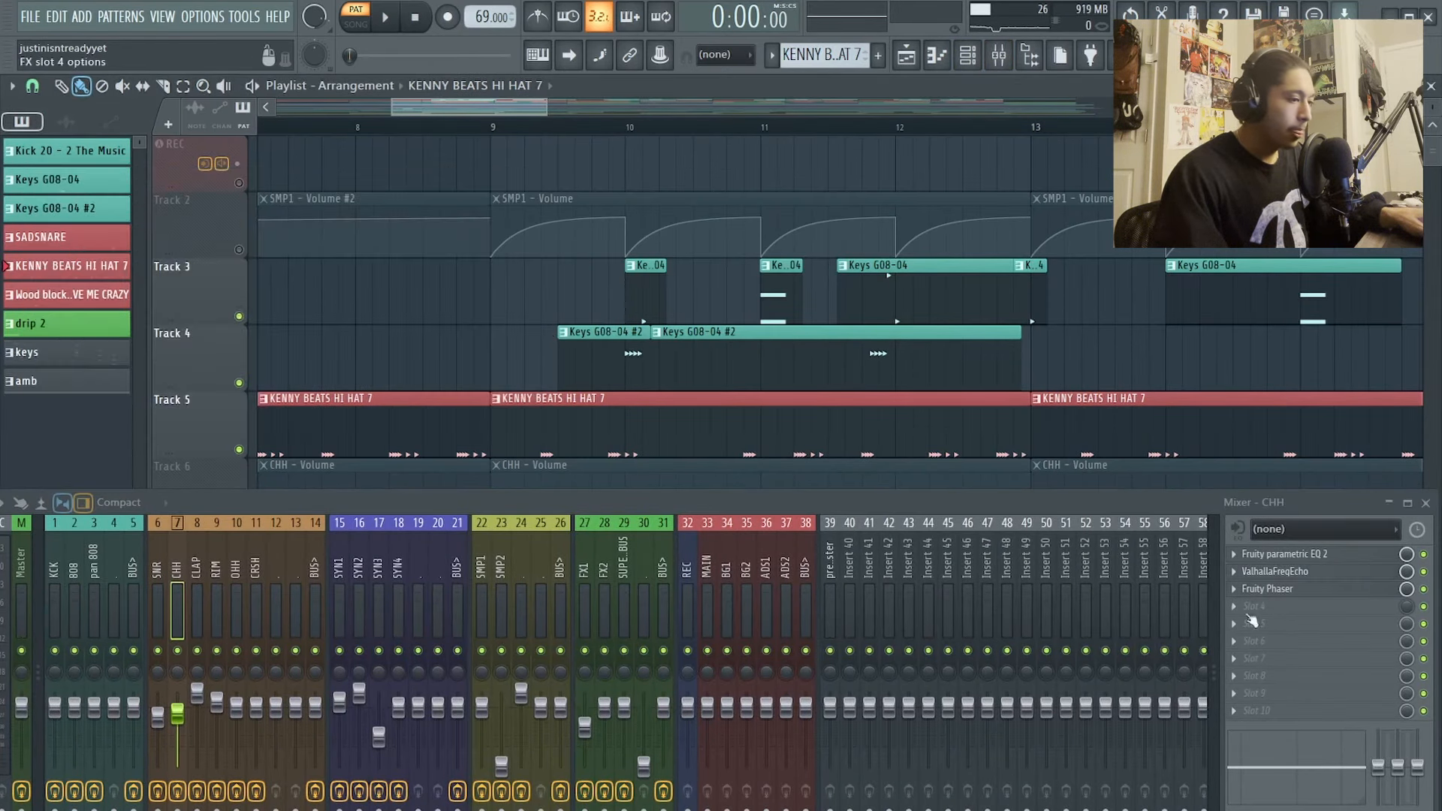
click(1277, 589)
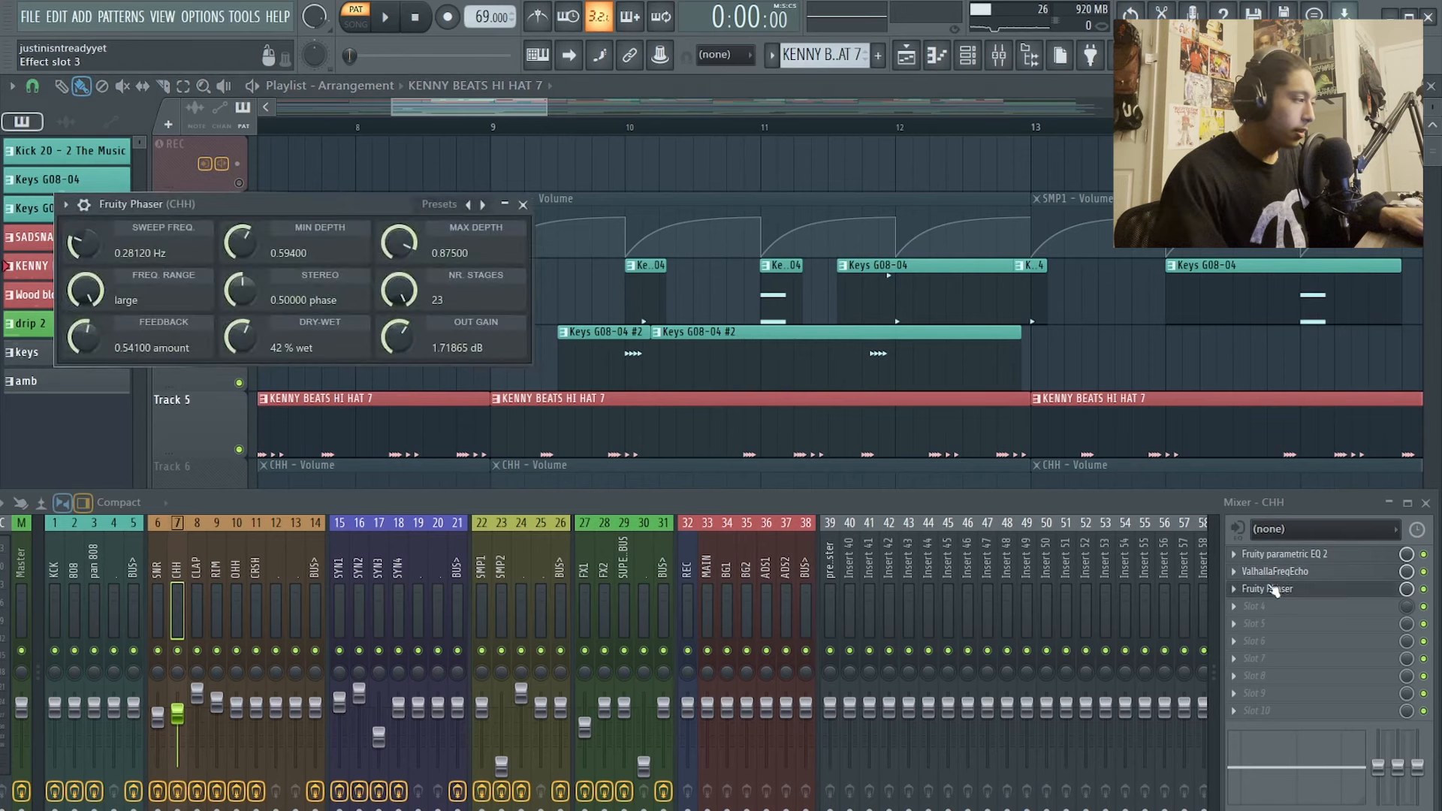
click(523, 204)
key(F9)
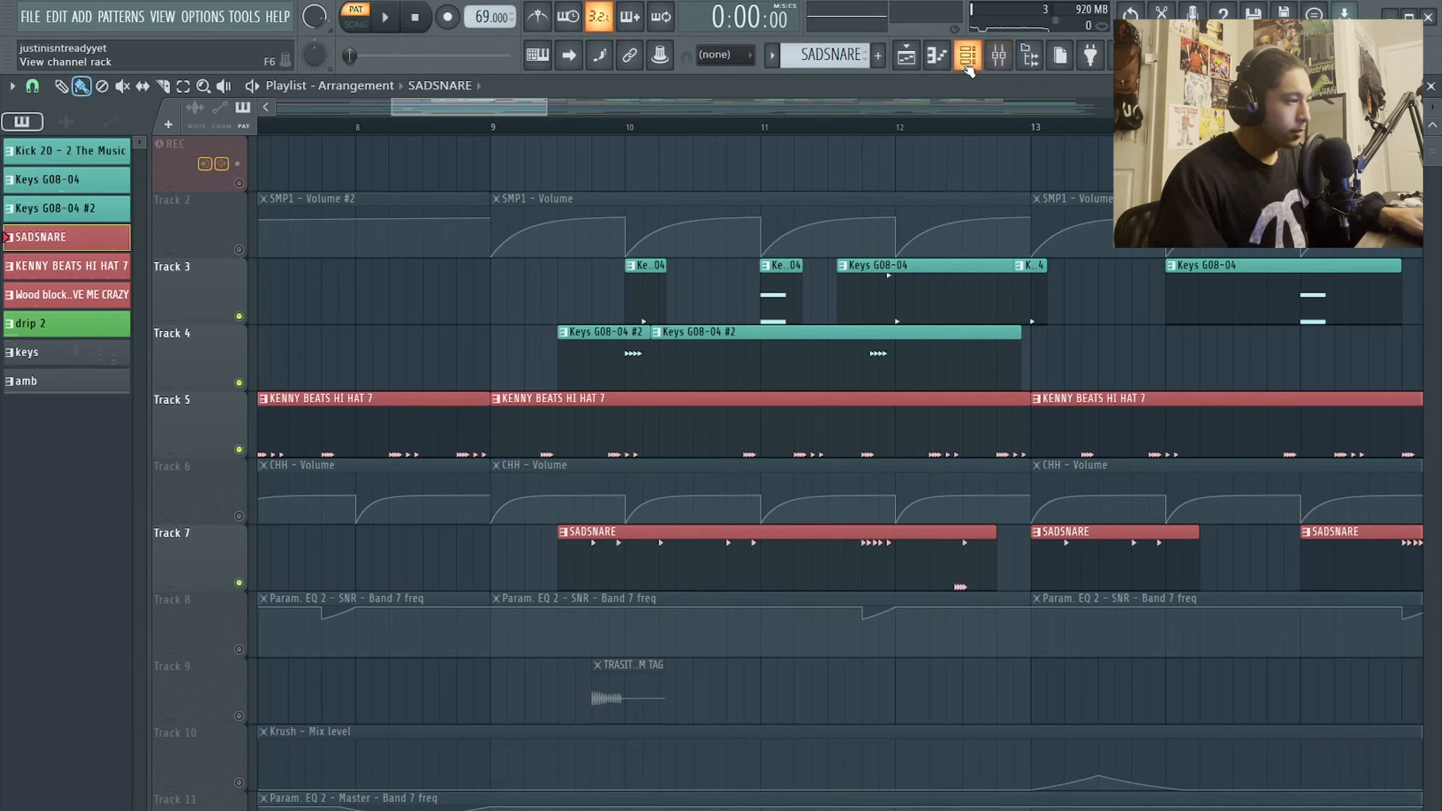
Step: Play the SADSNARE pattern in the piano roll and show its note pan values
click(940, 57)
key(space)
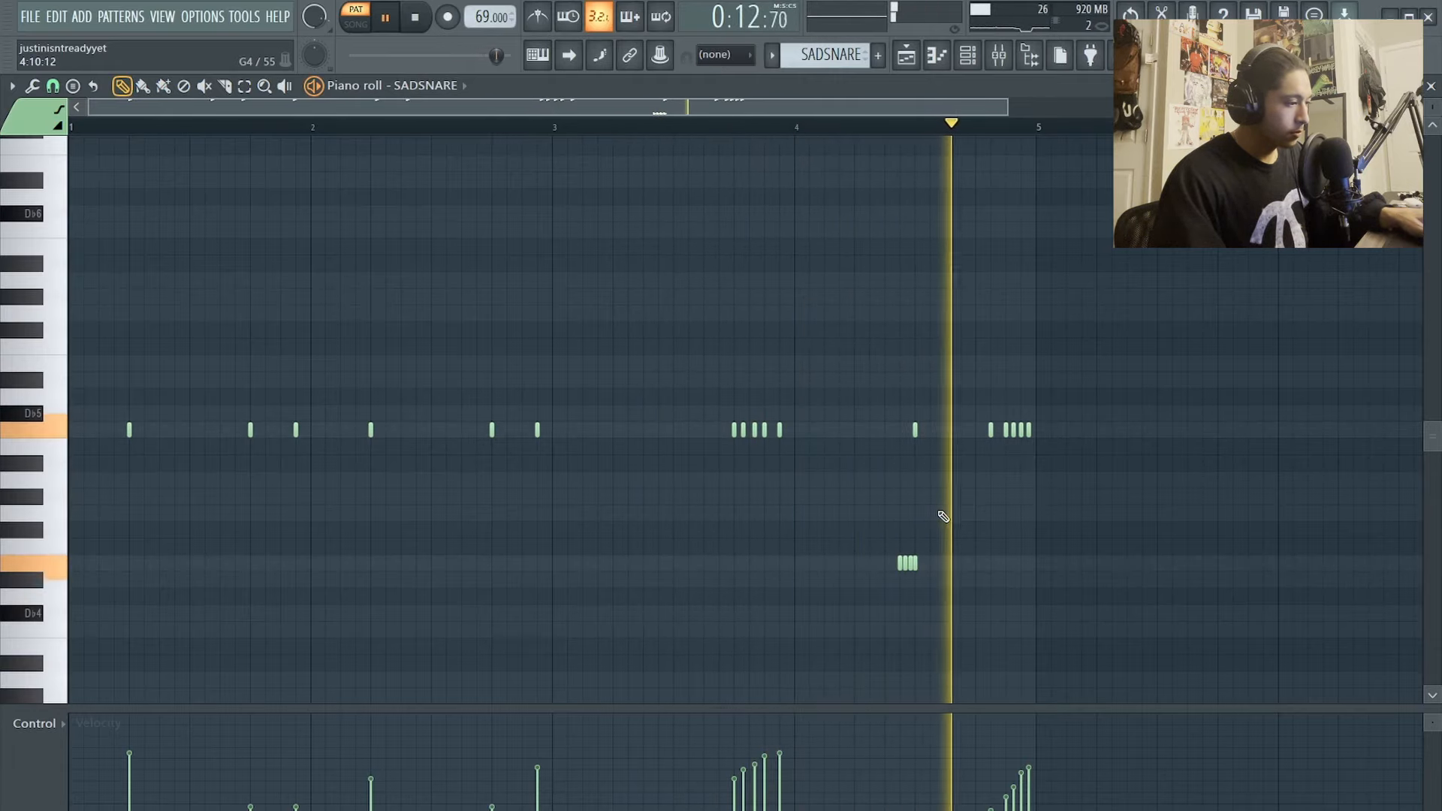
click(80, 764)
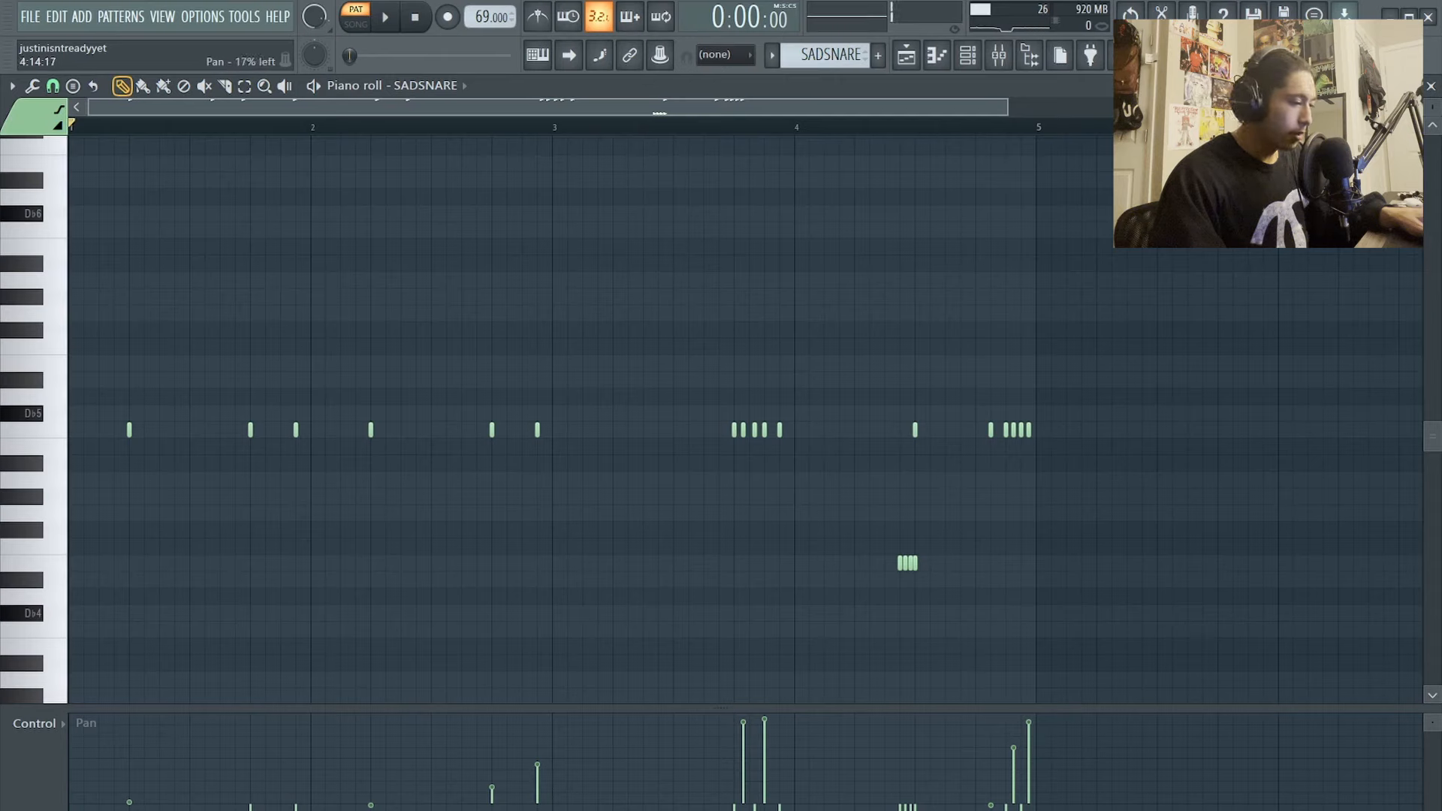
Step: Play the snare with the mixer open, inspect ValhallaSupermassive and Fruity parametric EQ 2 on the SNR track, then close the mixer
click(1001, 59)
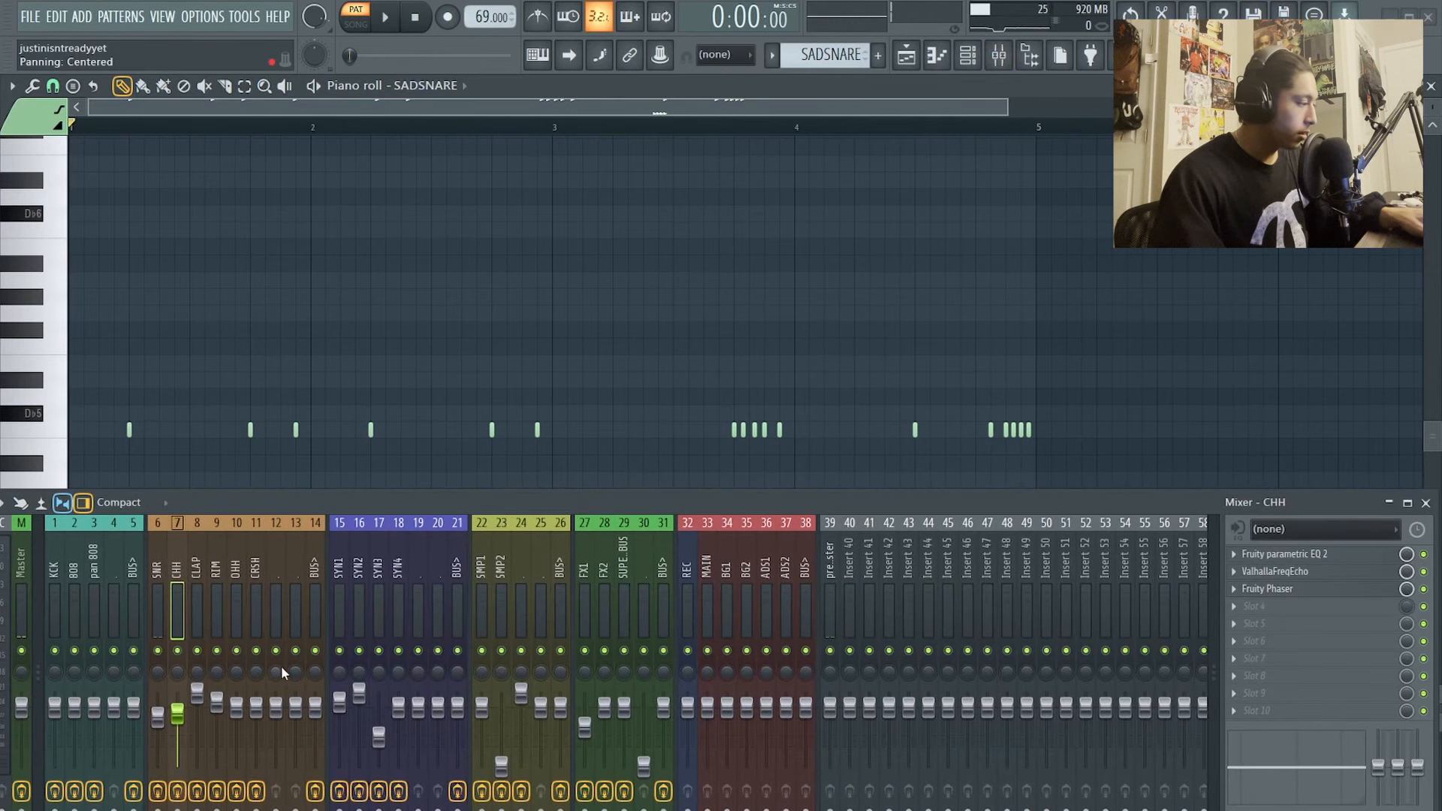
key(space)
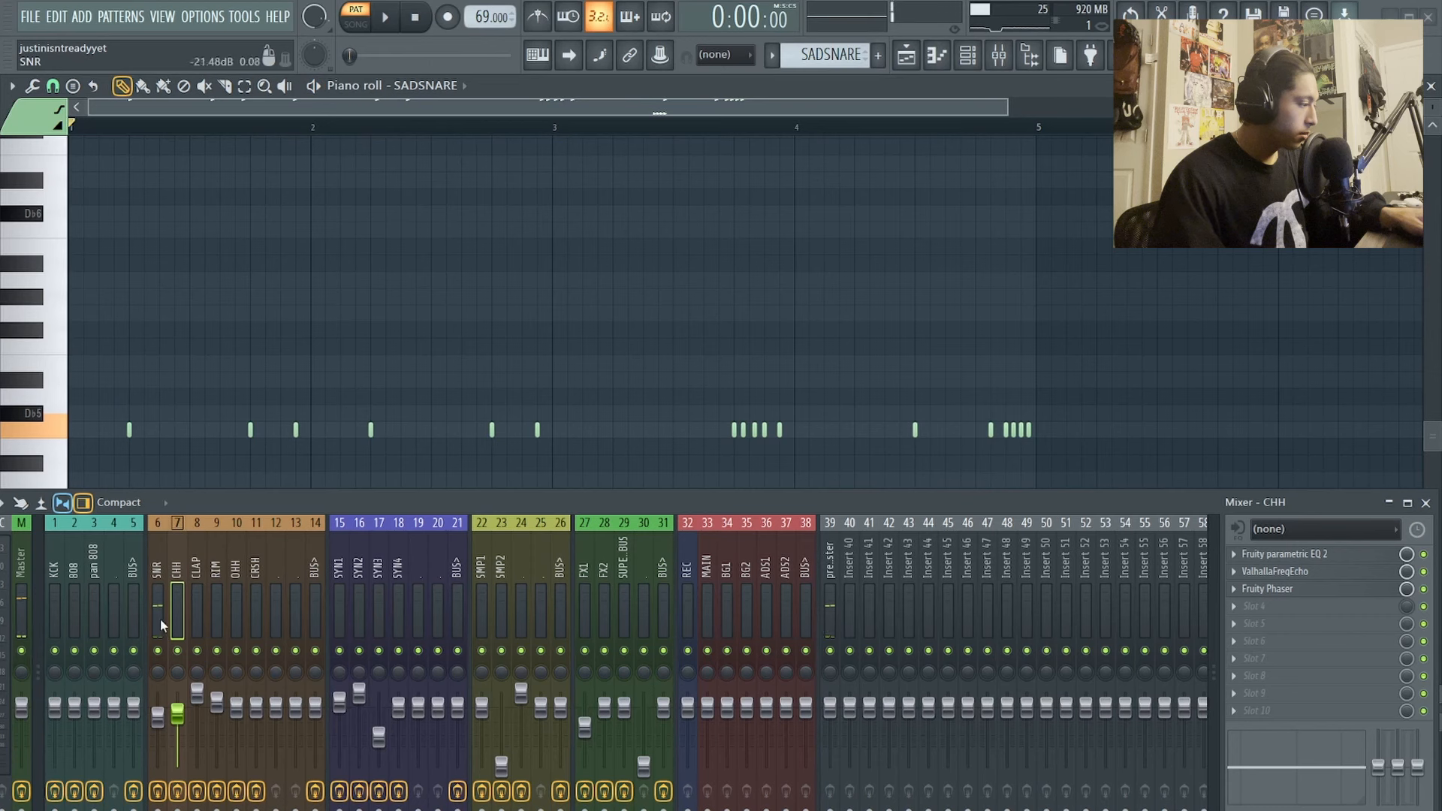
click(1284, 571)
drag(698, 319, 774, 88)
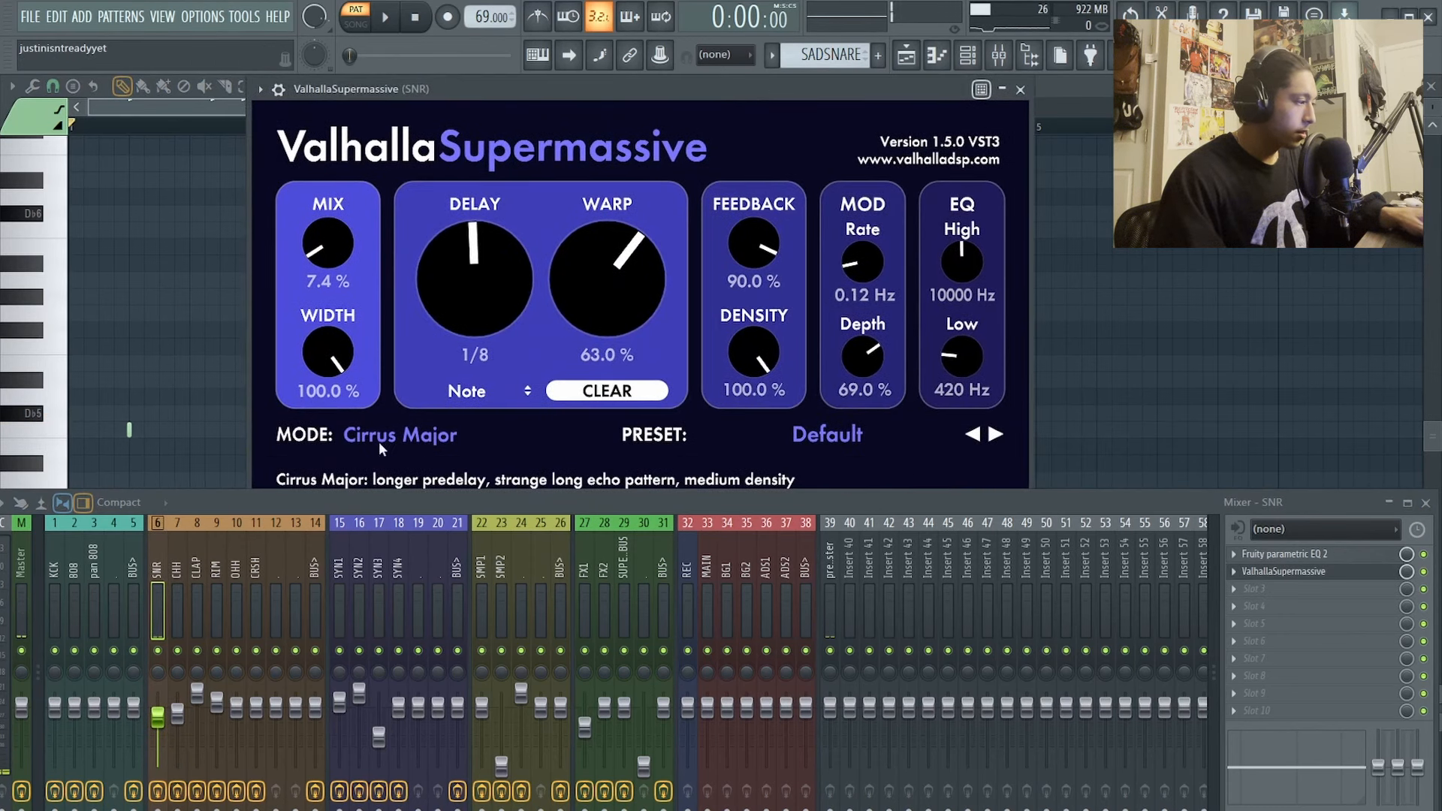
click(1020, 90)
click(1309, 556)
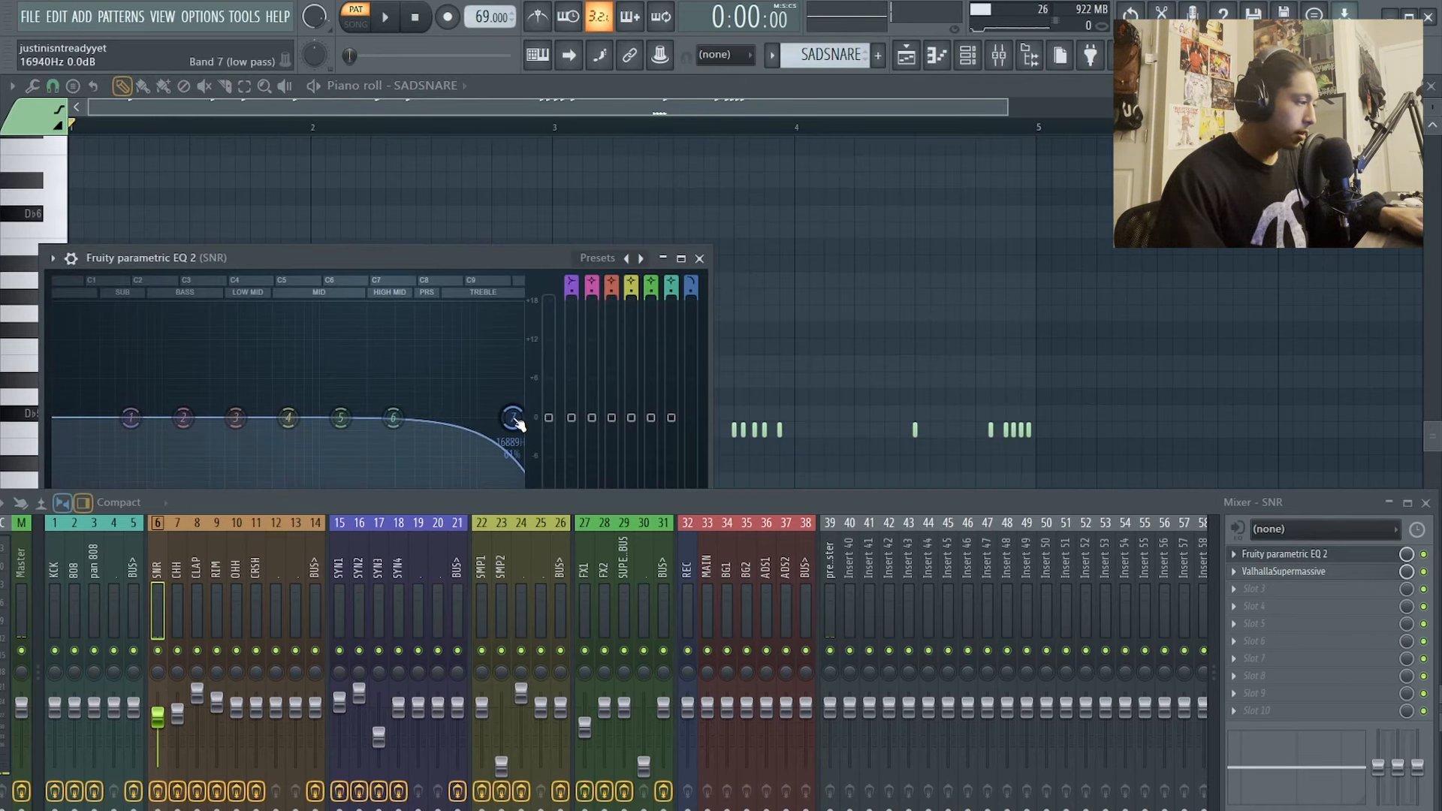
click(699, 259)
click(1429, 504)
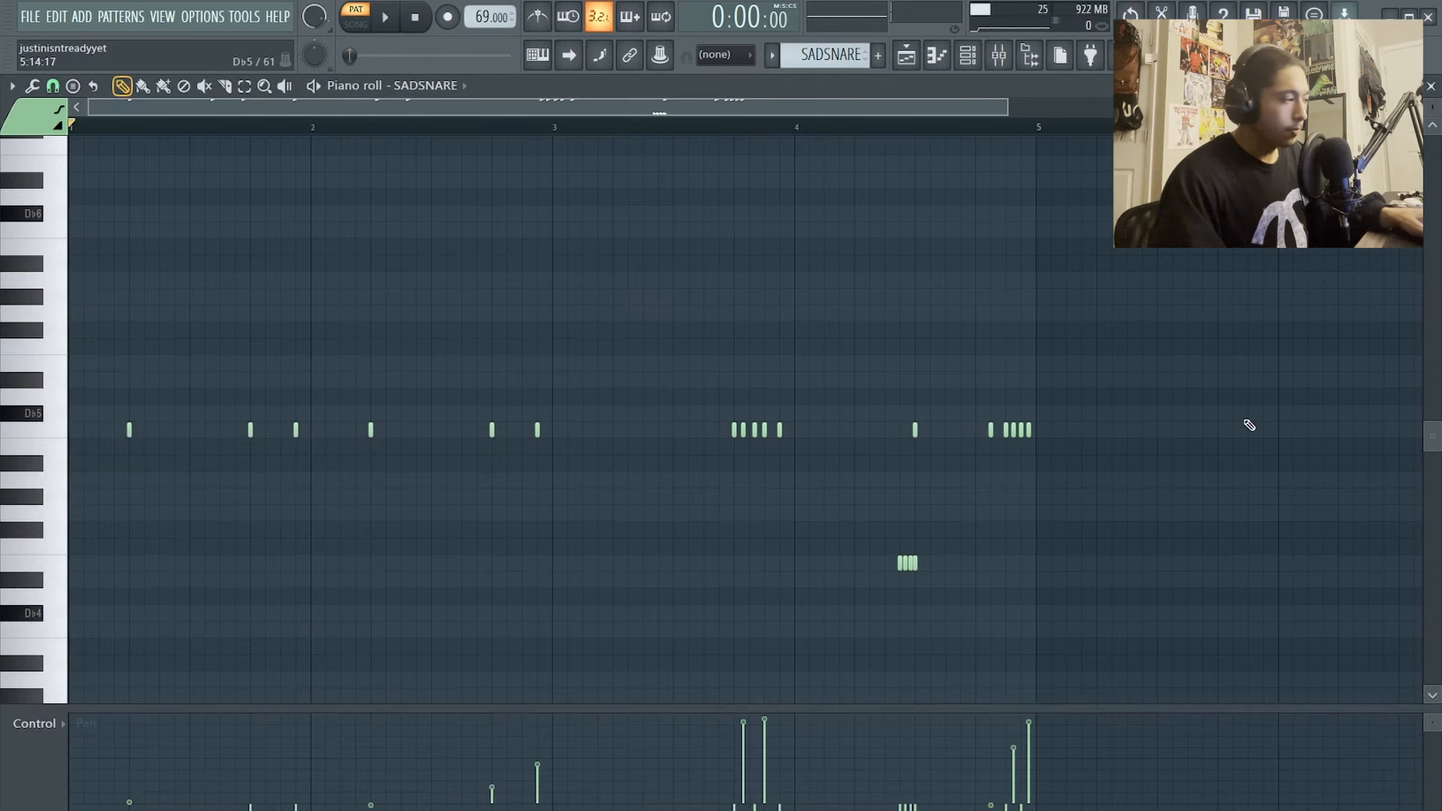
Step: Replay the SADSNARE pattern briefly, then close the piano roll
key(space)
key(space)
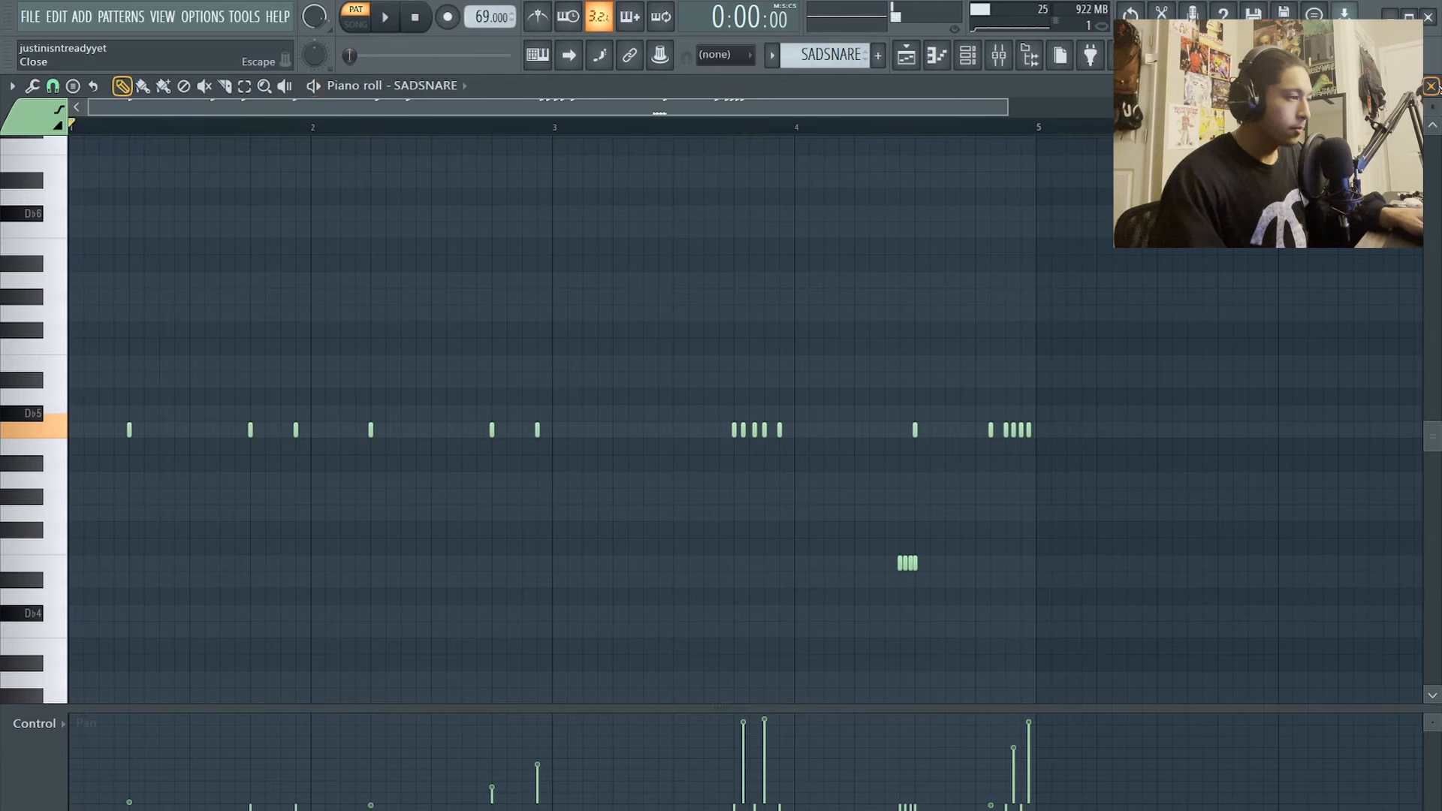
click(1432, 86)
Step: Unmute Track 9 in the playlist and play its transition sample on its own from shortly before bar 10
scroll(1029, 315, down, 5)
scroll(730, 316, up, 2)
scroll(730, 317, up, 2)
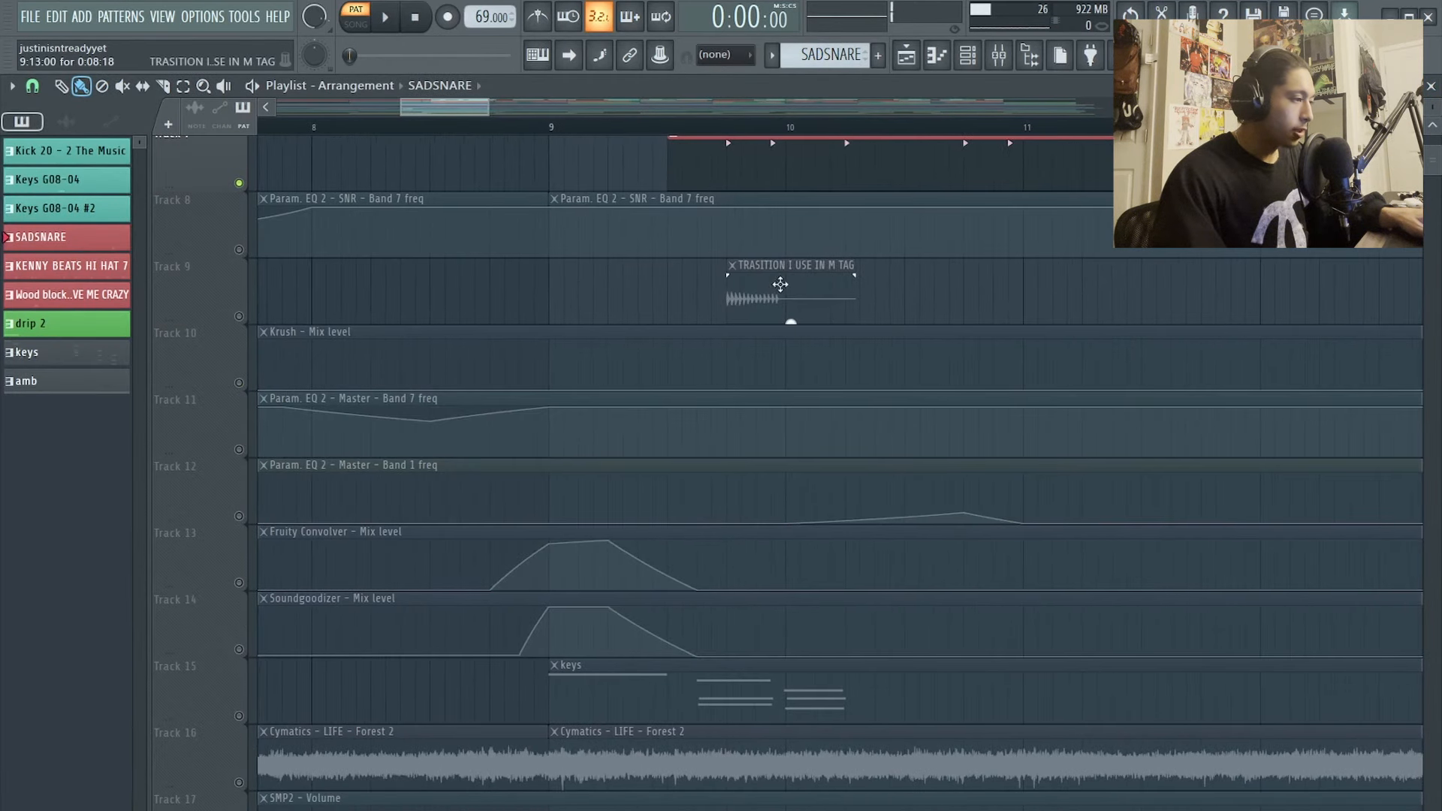
click(242, 317)
scroll(764, 281, up, 3)
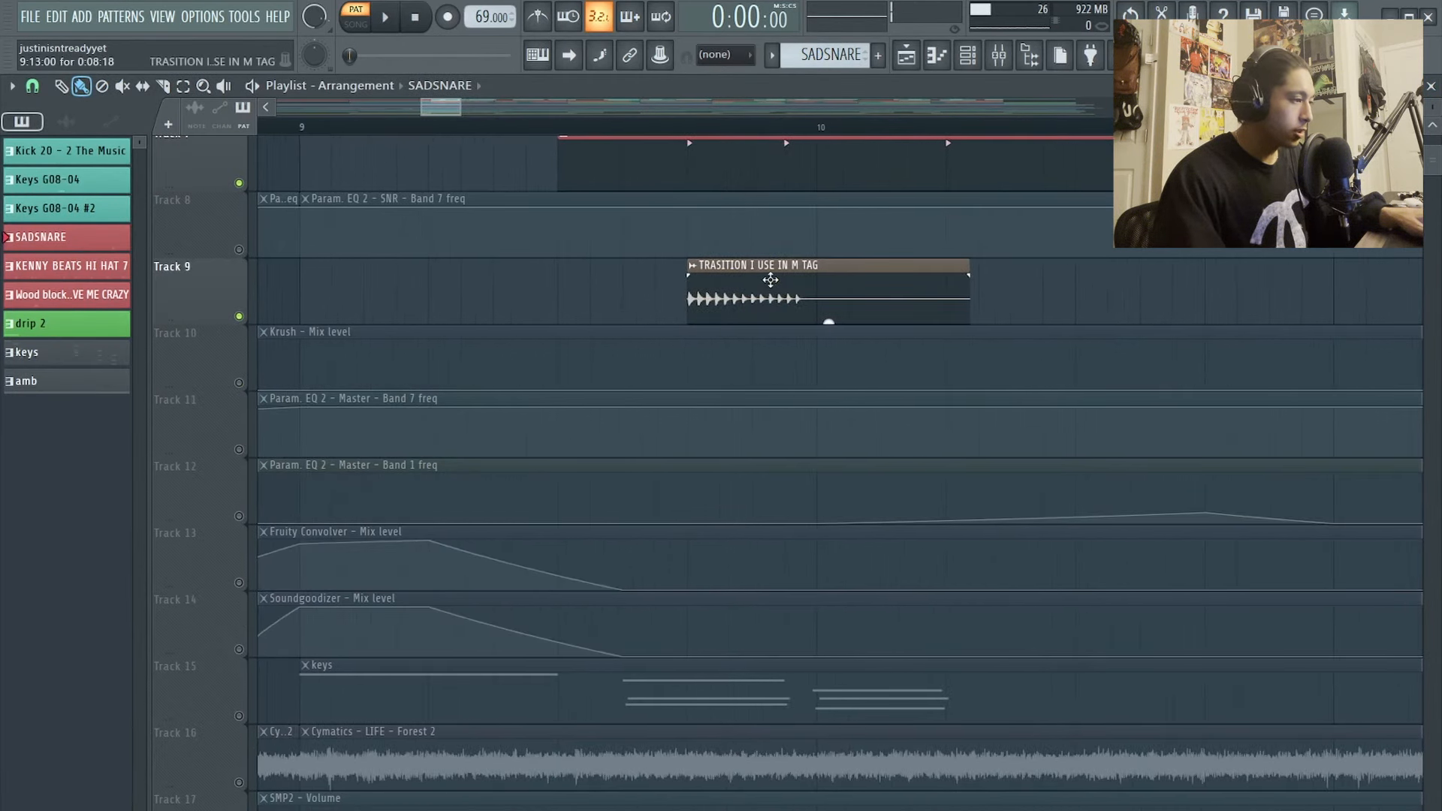
scroll(770, 283, down, 5)
scroll(749, 383, up, 6)
scroll(736, 412, down, 4)
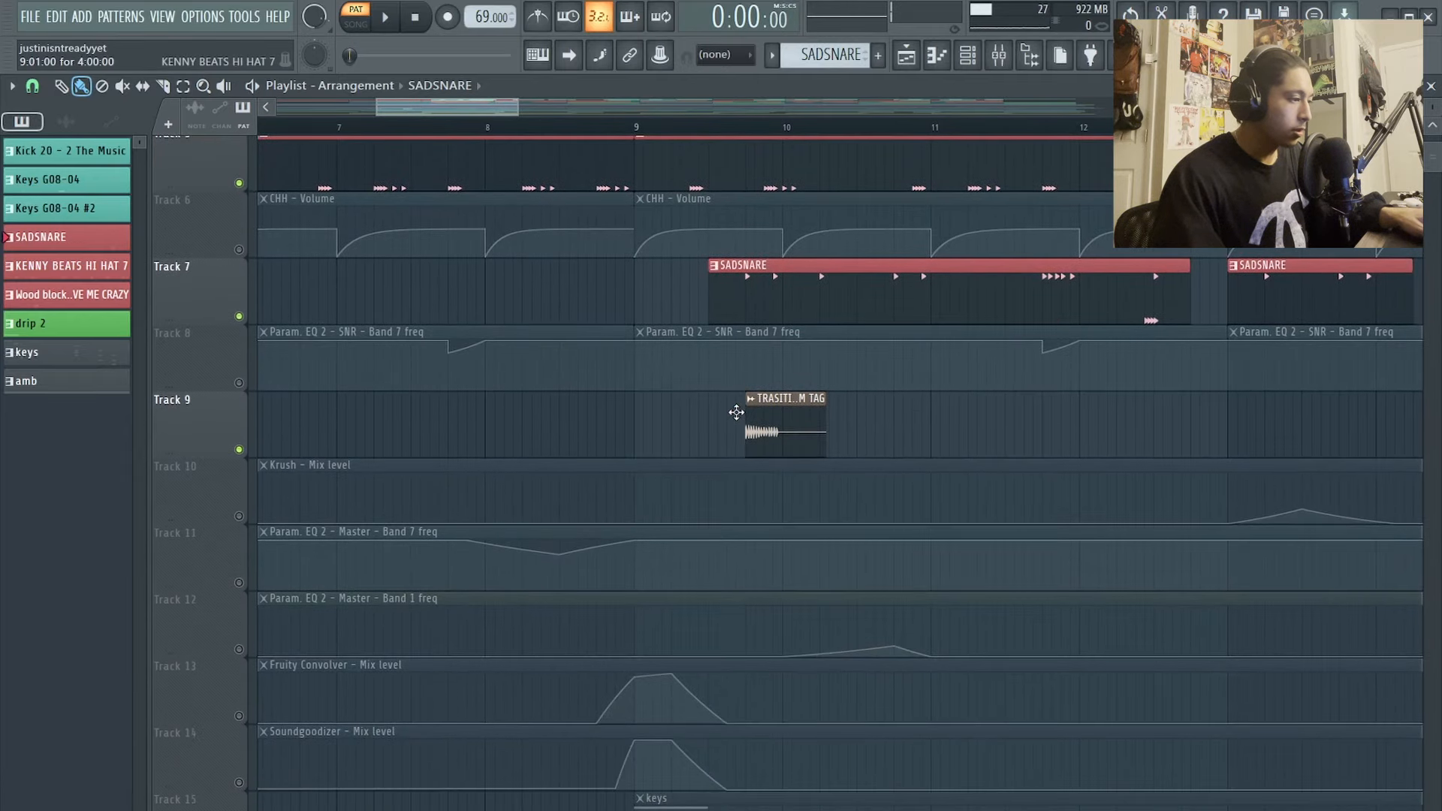
click(753, 130)
key(space)
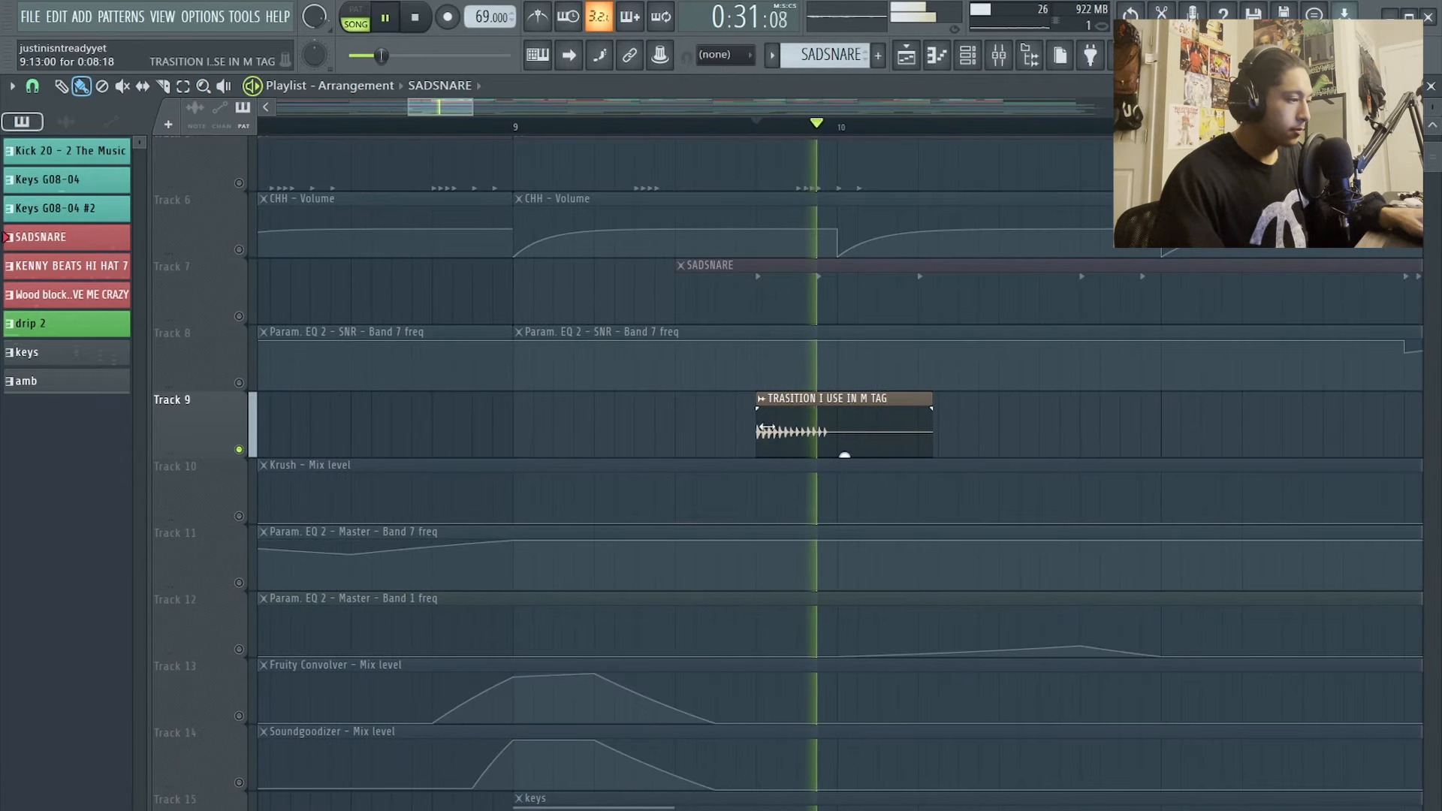
key(space)
scroll(766, 421, down, 4)
key(space)
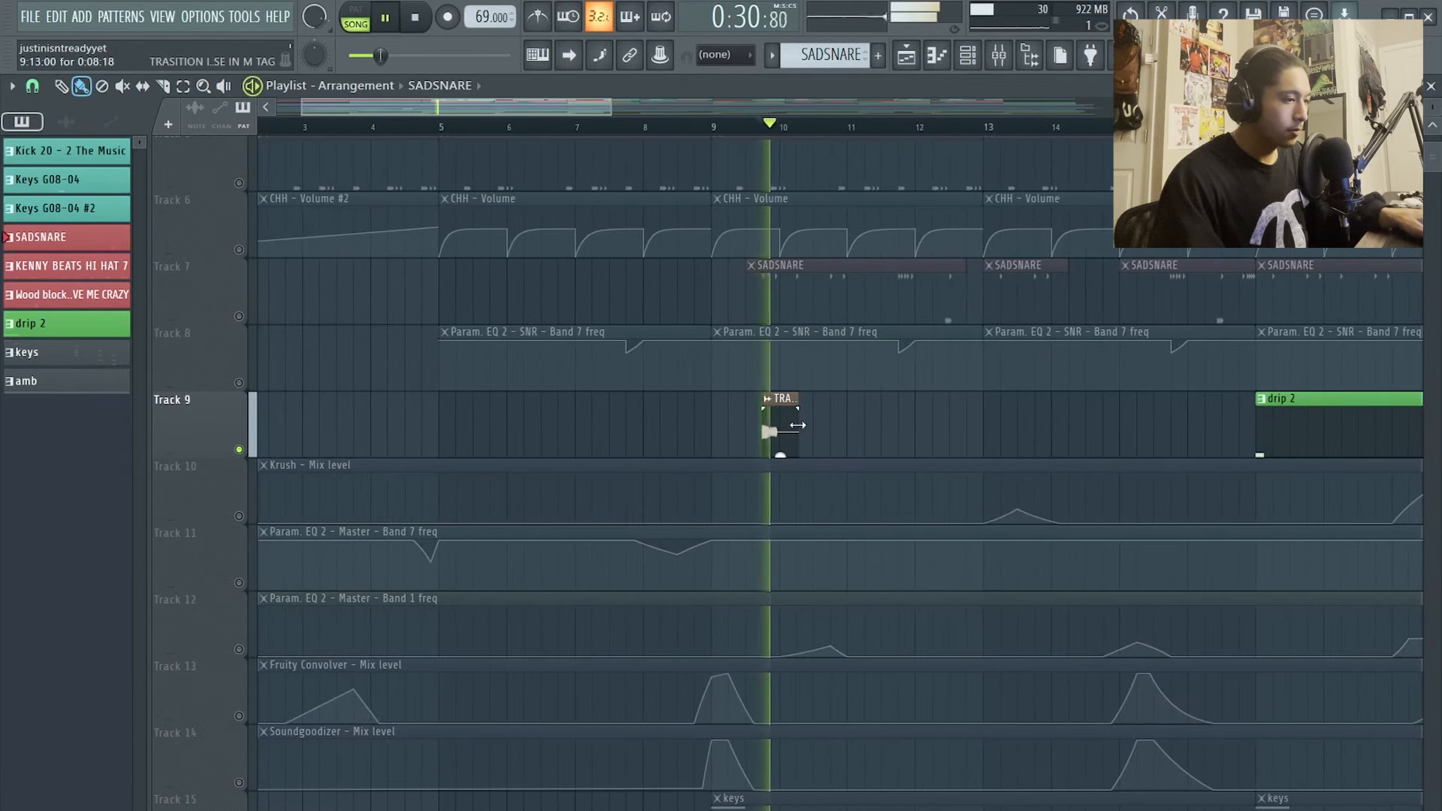
key(space)
Step: Play the drip 2 pattern at bar 17 and the transition sample after bar 21 on Track 9, then stop playback
scroll(801, 425, down, 4)
scroll(676, 338, up, 5)
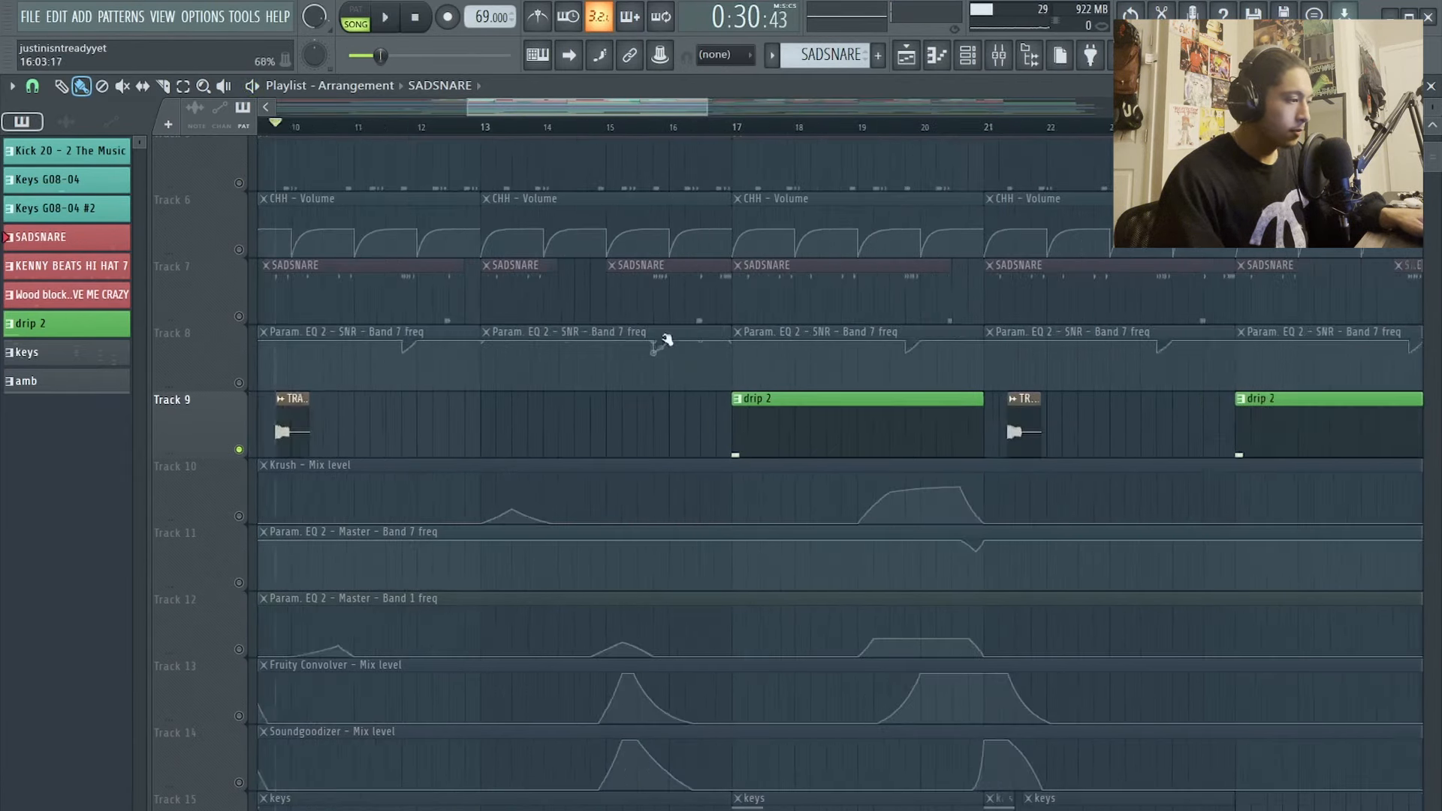
click(750, 126)
key(space)
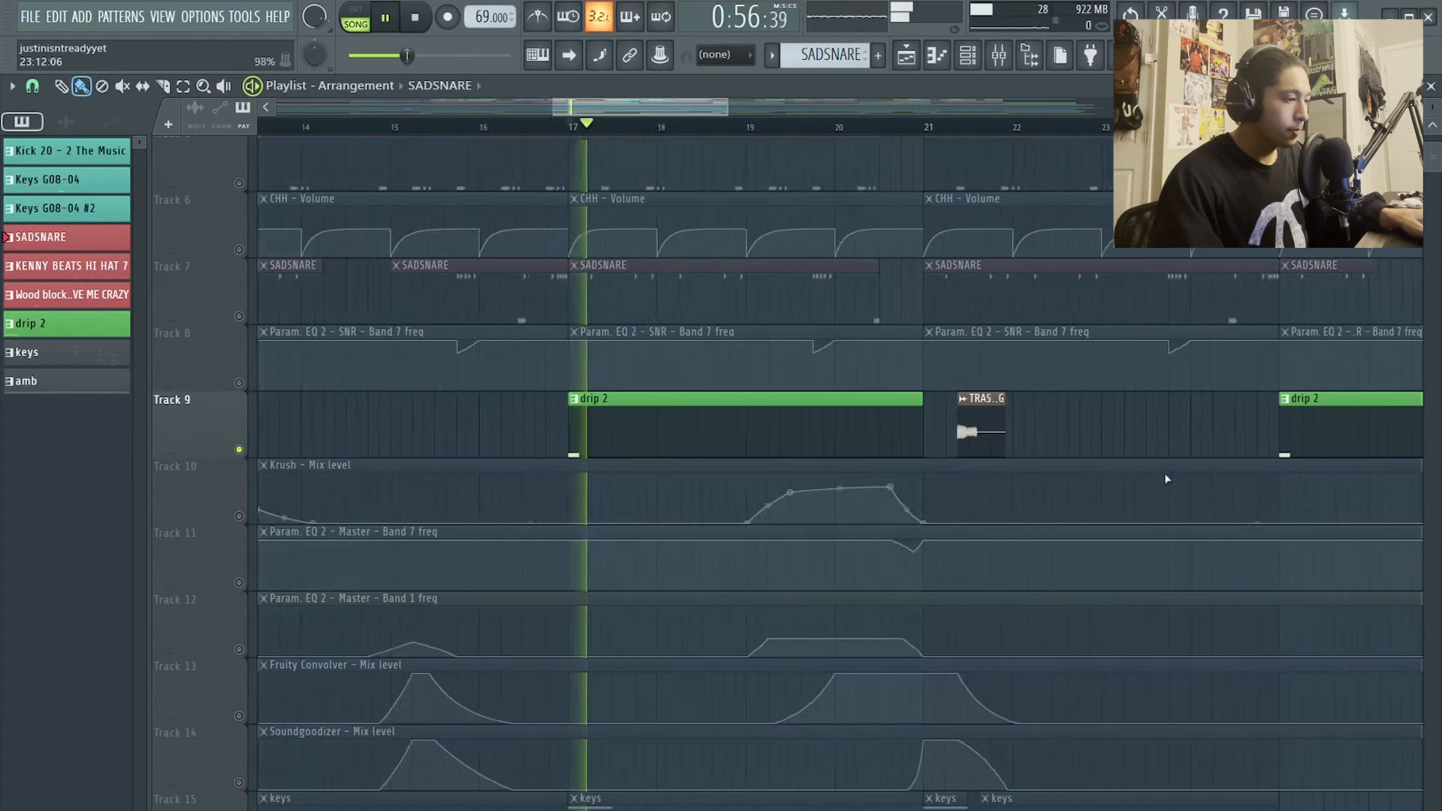
scroll(861, 261, up, 2)
click(793, 128)
scroll(788, 331, down, 4)
key(space)
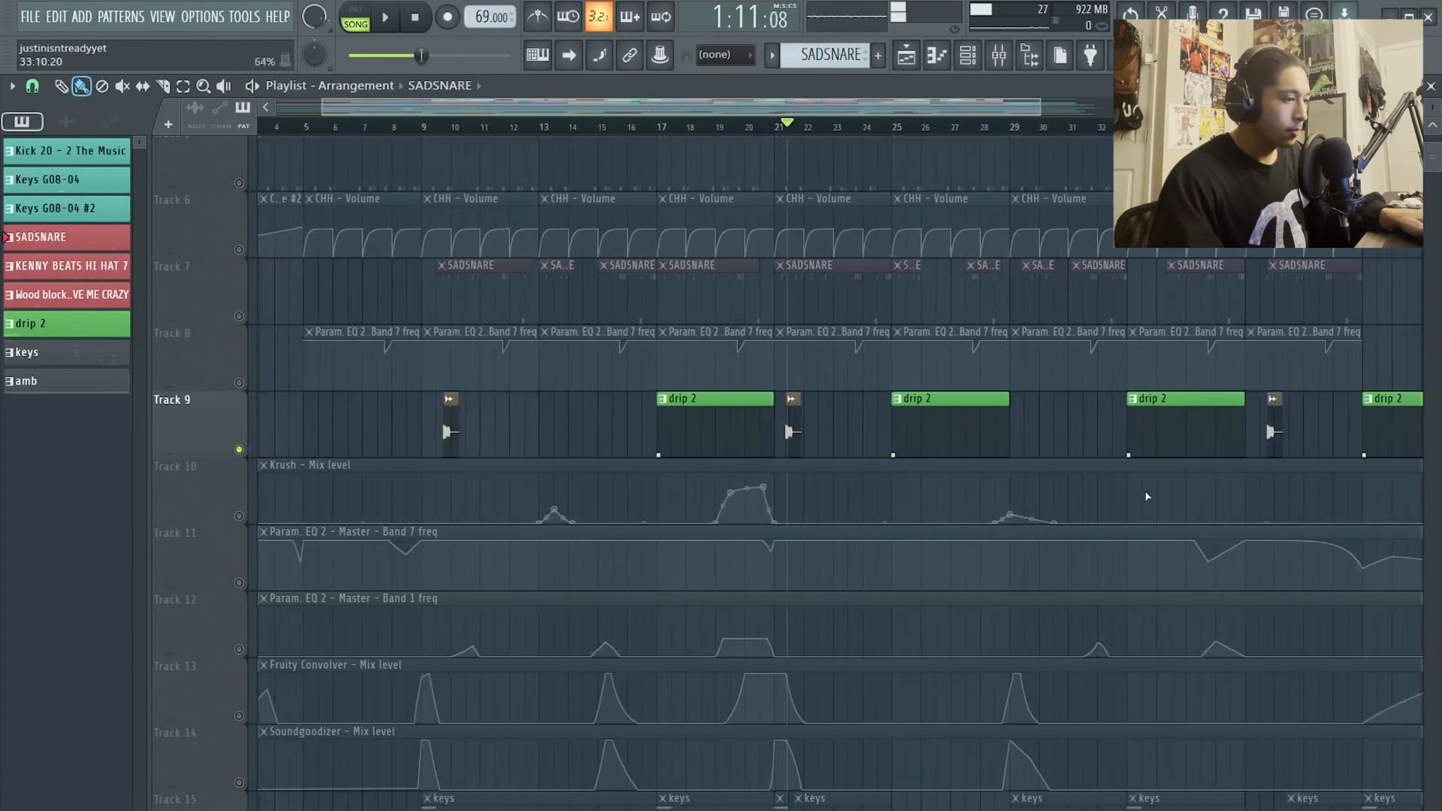
Step: Play the 808, hi-hat, snare and transition tracks together from bar 9 past bar 17, following the arrangement in the playlist
scroll(1149, 496, down, 1)
scroll(231, 461, down, 8)
scroll(273, 586, up, 3)
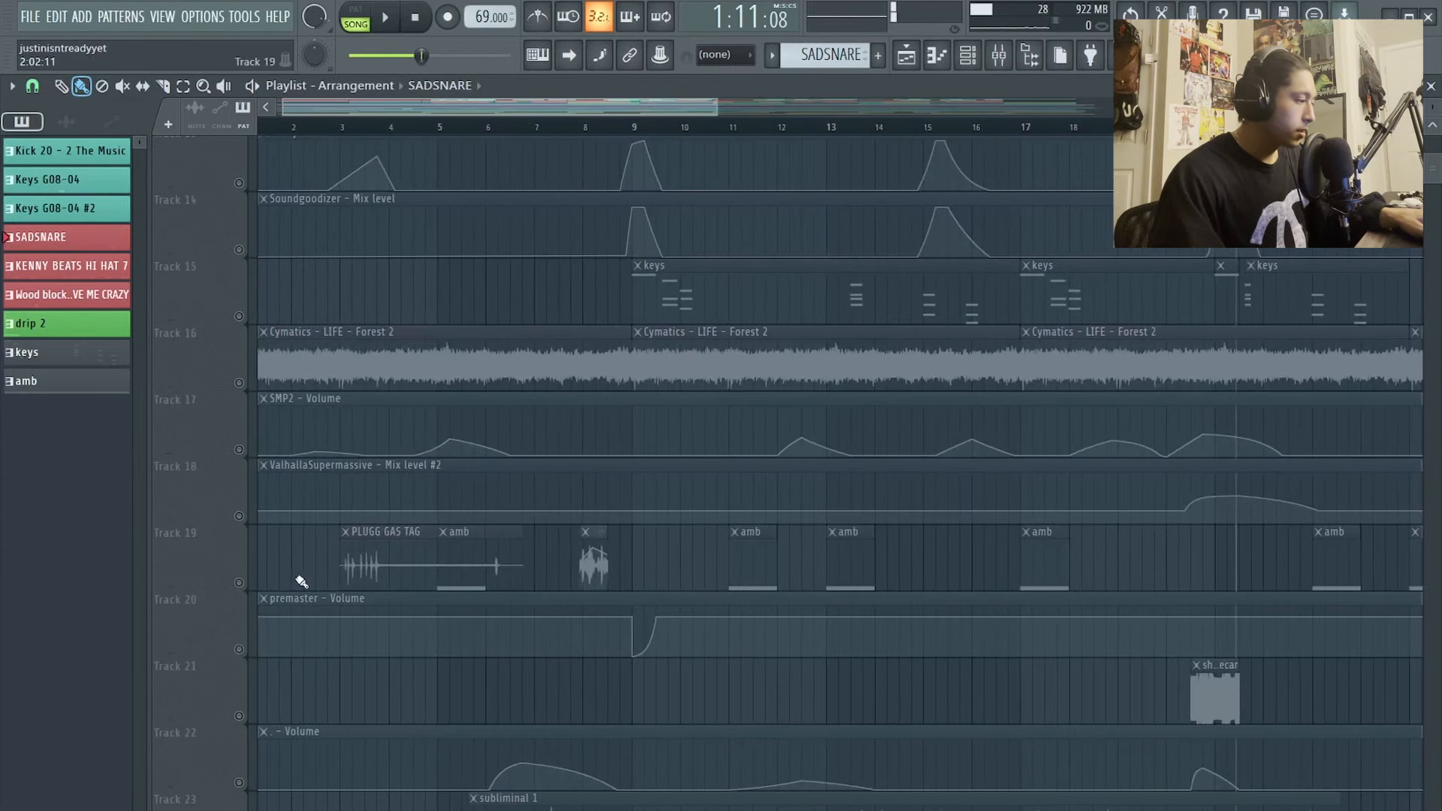
scroll(303, 579, down, 4)
scroll(379, 546, up, 5)
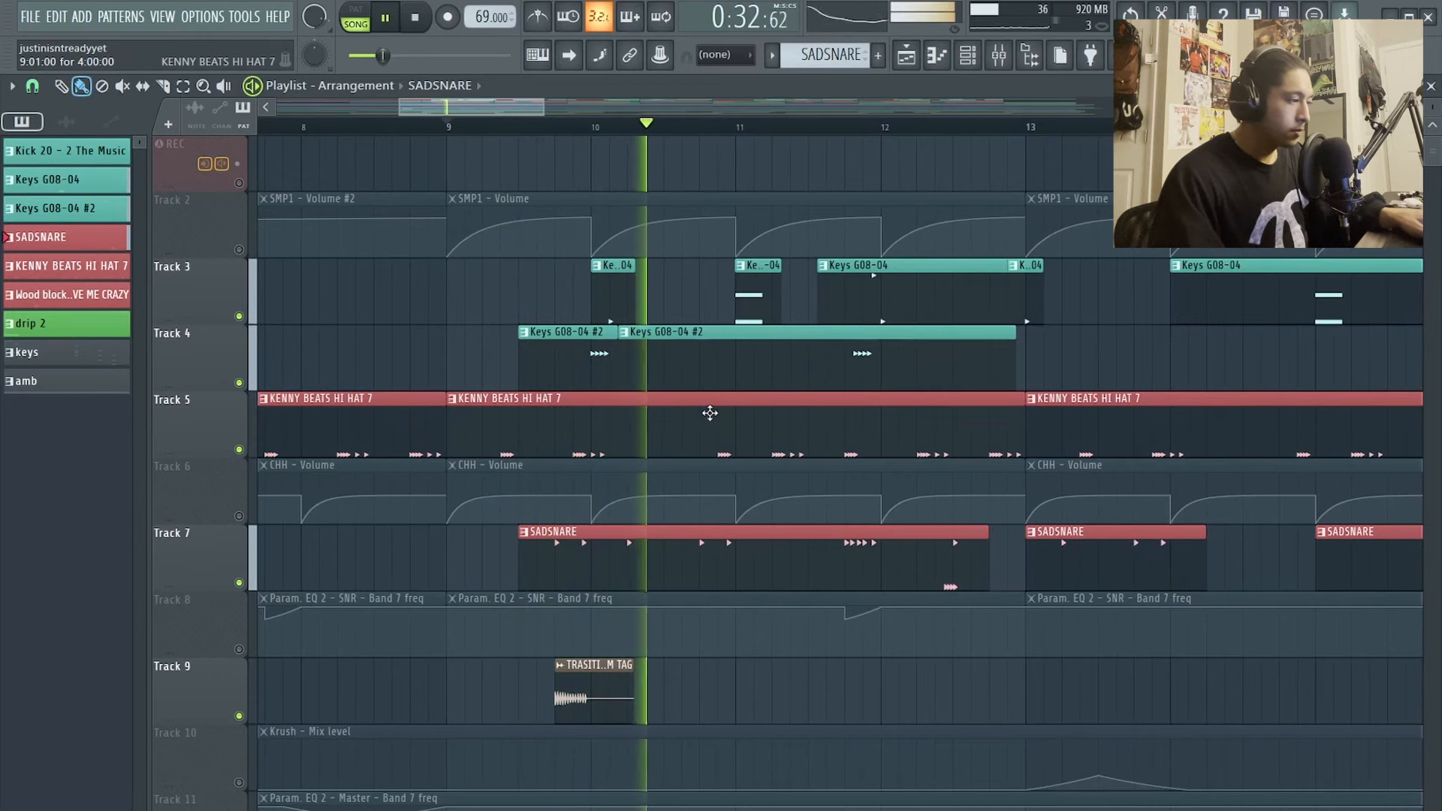
scroll(713, 415, up, 3)
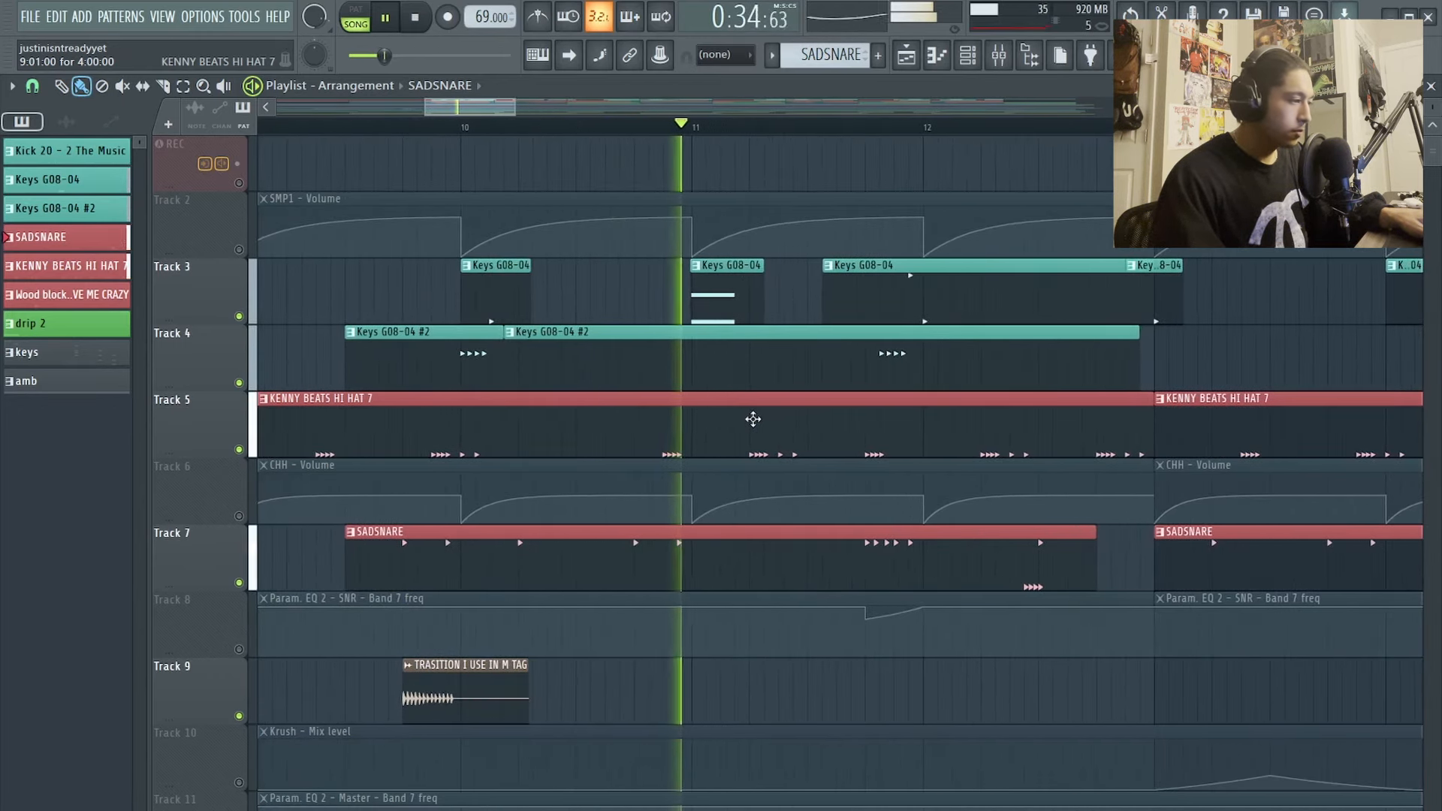
scroll(754, 417, up, 2)
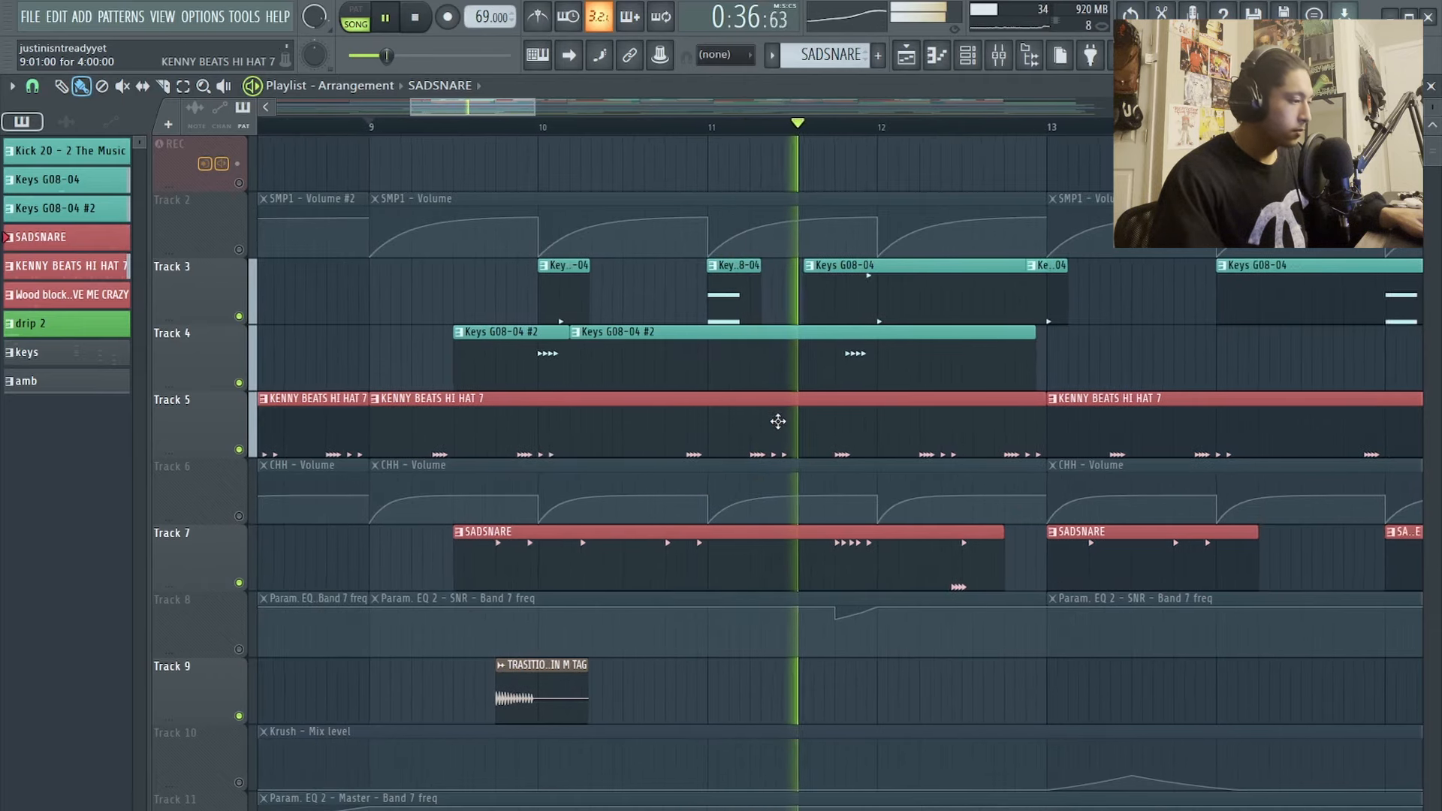
scroll(826, 439, up, 2)
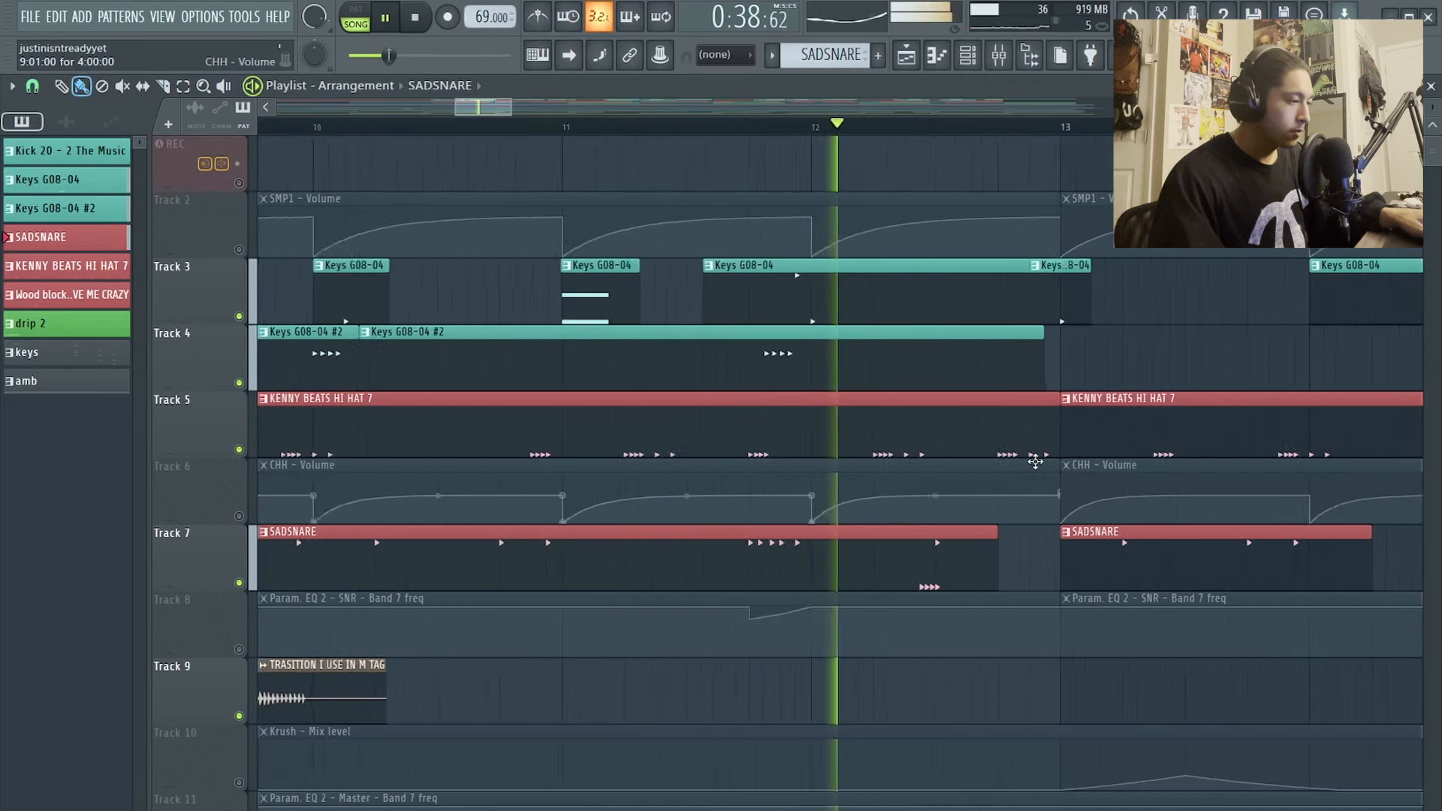
scroll(826, 450, down, 2)
scroll(1017, 453, up, 5)
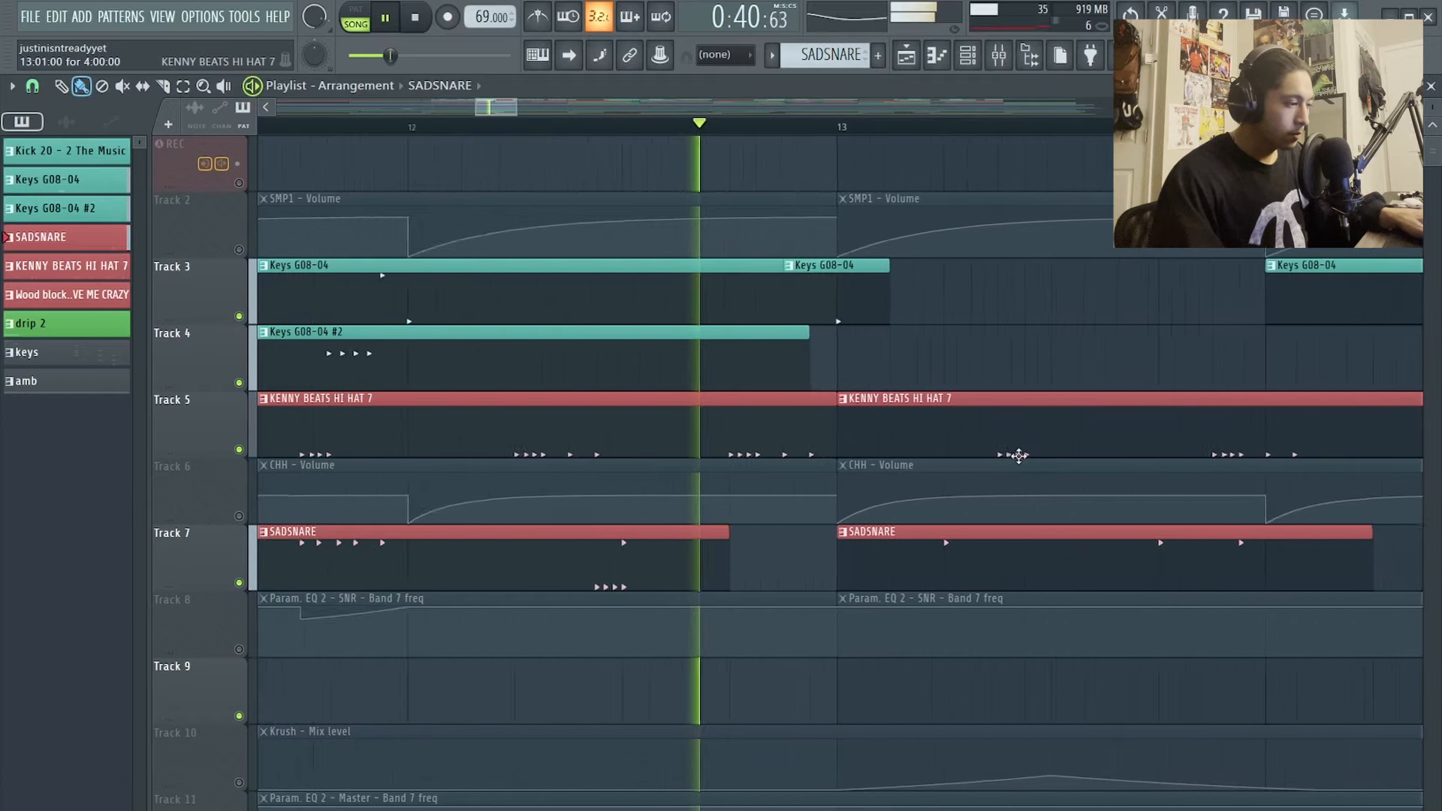
scroll(714, 412, down, 3)
scroll(737, 413, down, 5)
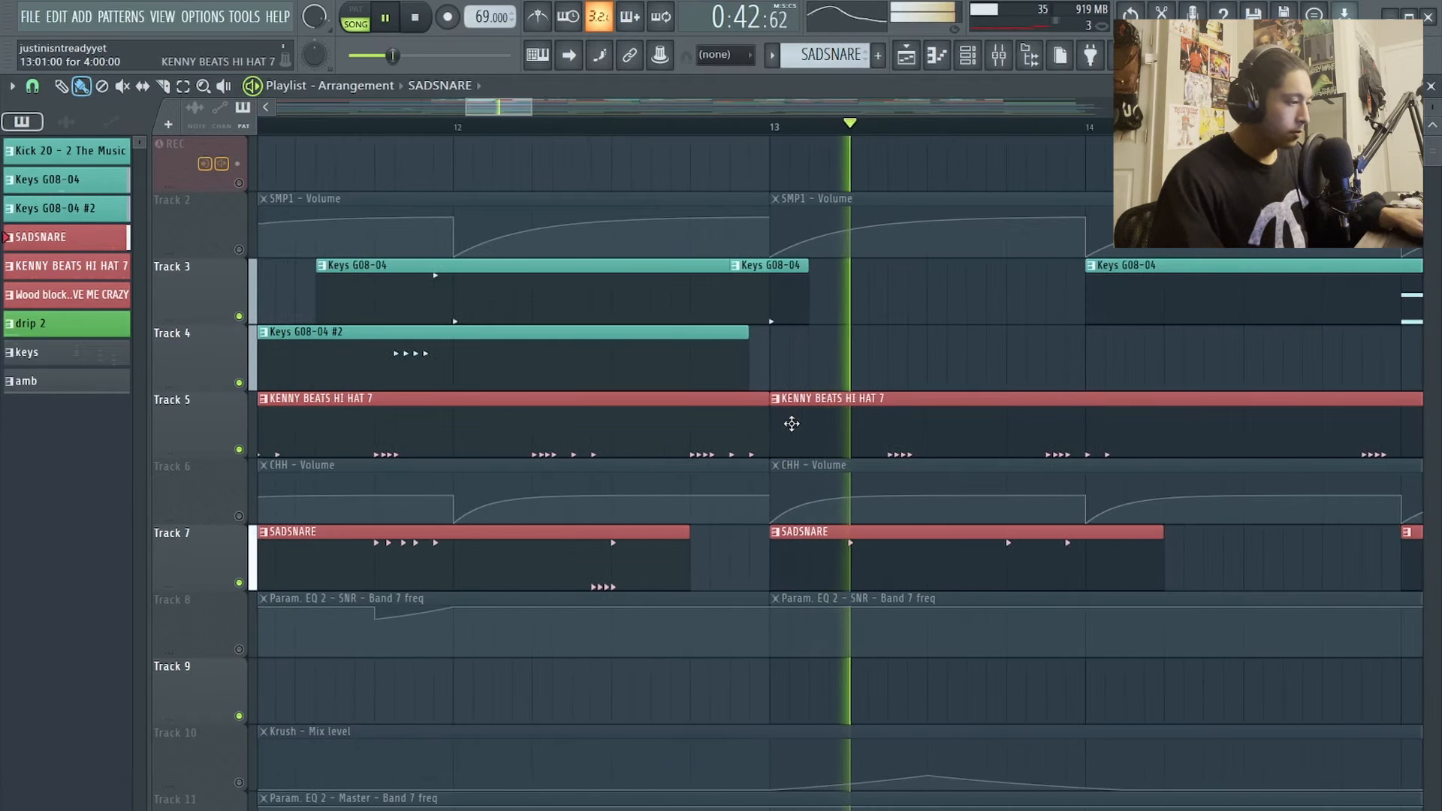
scroll(879, 456, up, 4)
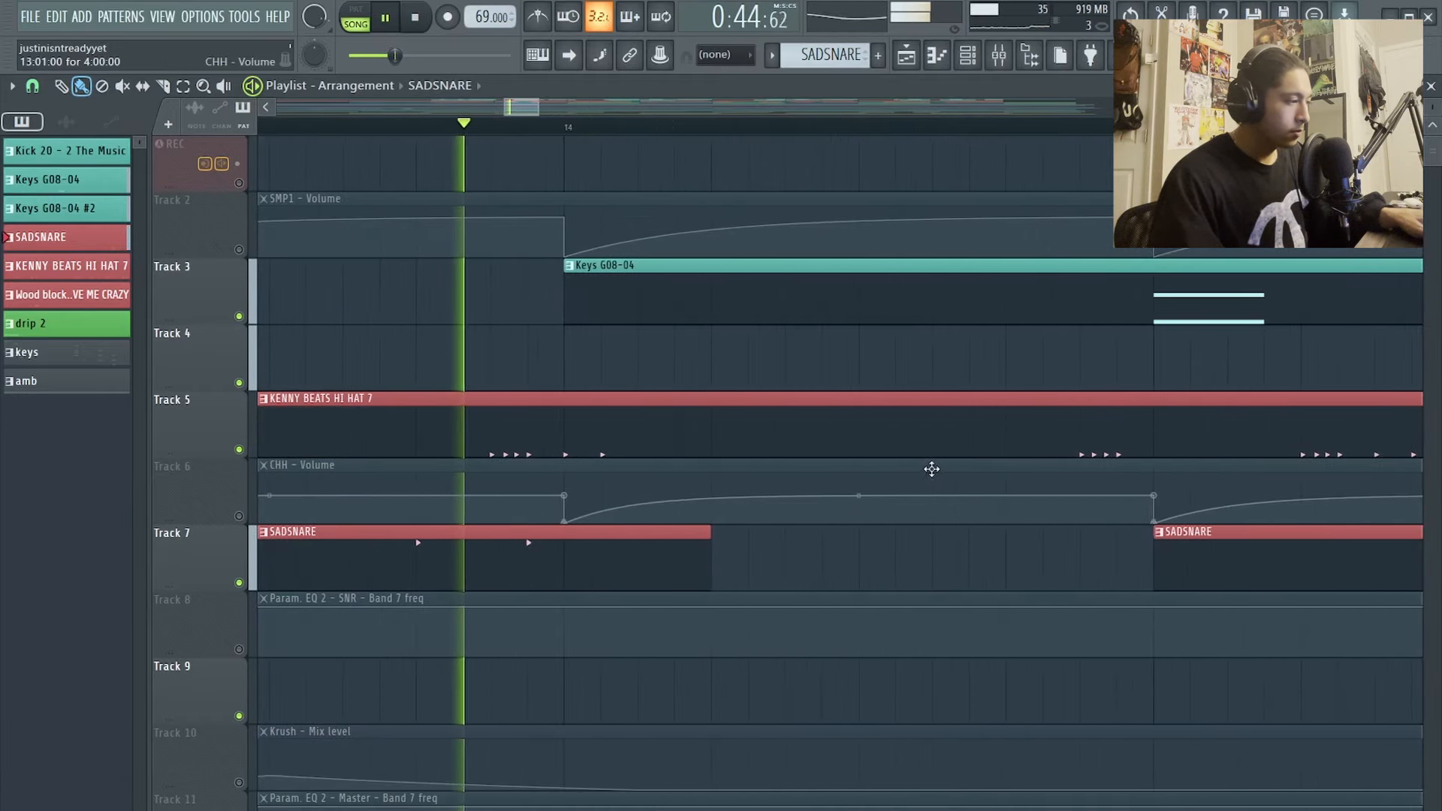
scroll(784, 444, down, 3)
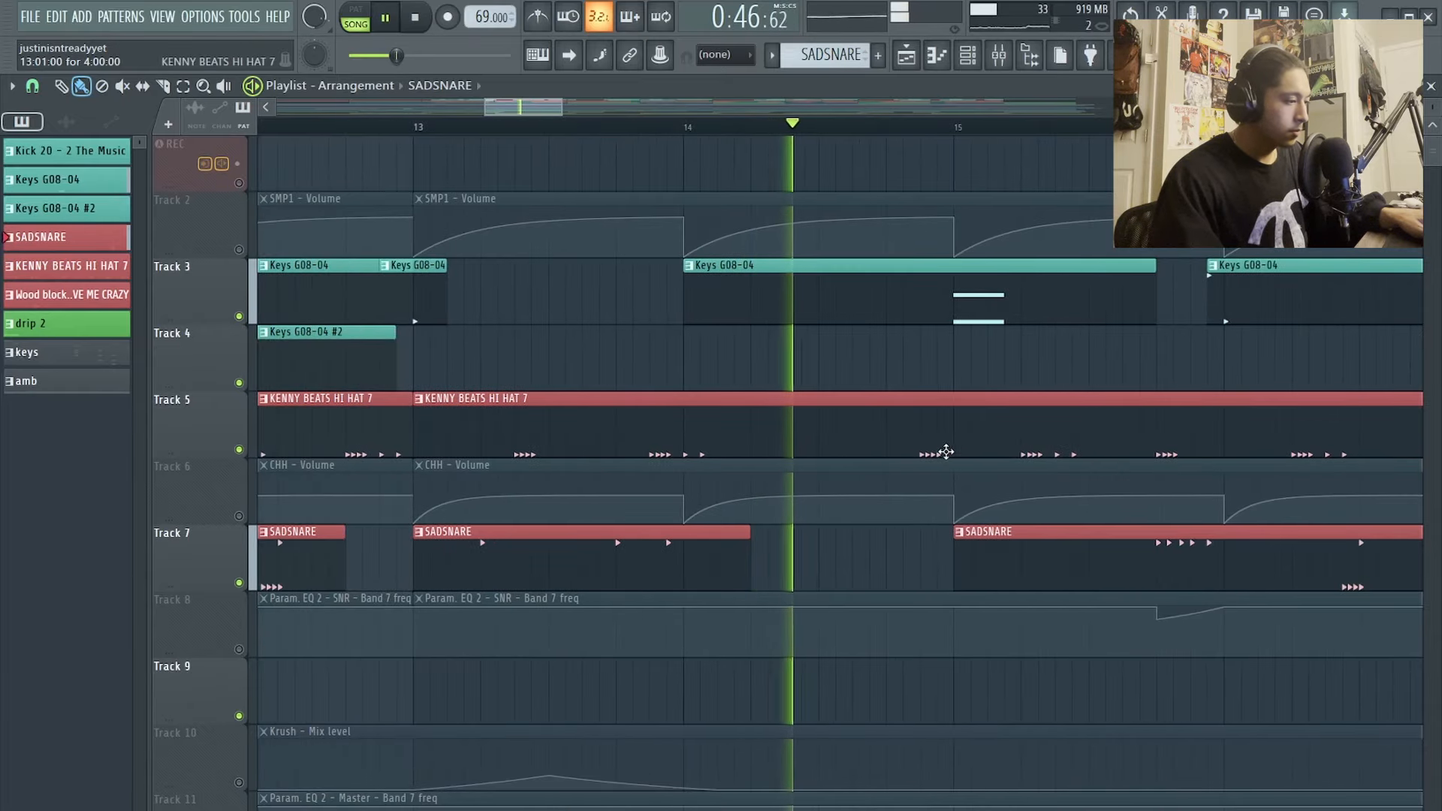
scroll(1047, 460, up, 3)
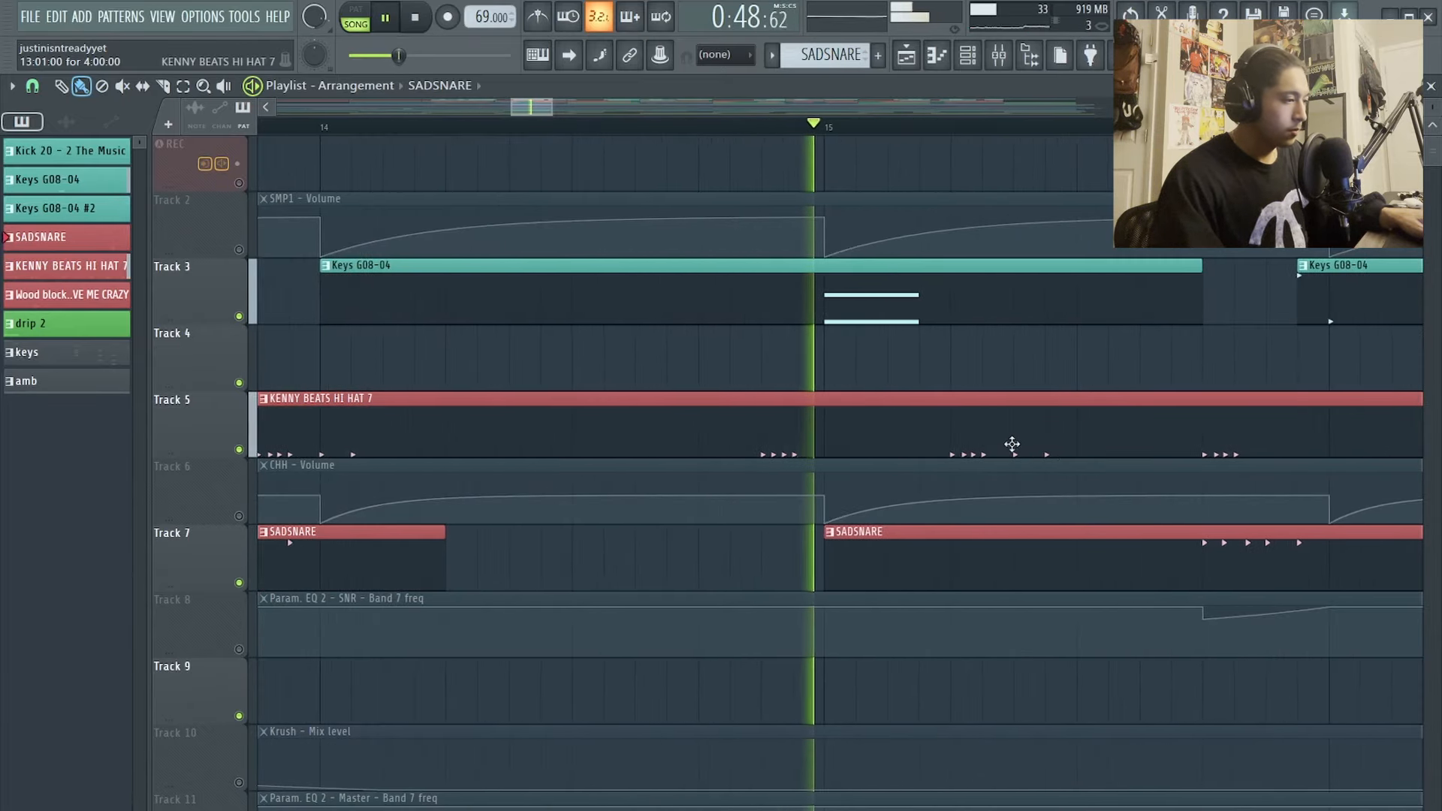
scroll(1012, 445, down, 3)
scroll(1052, 459, up, 3)
scroll(934, 447, down, 5)
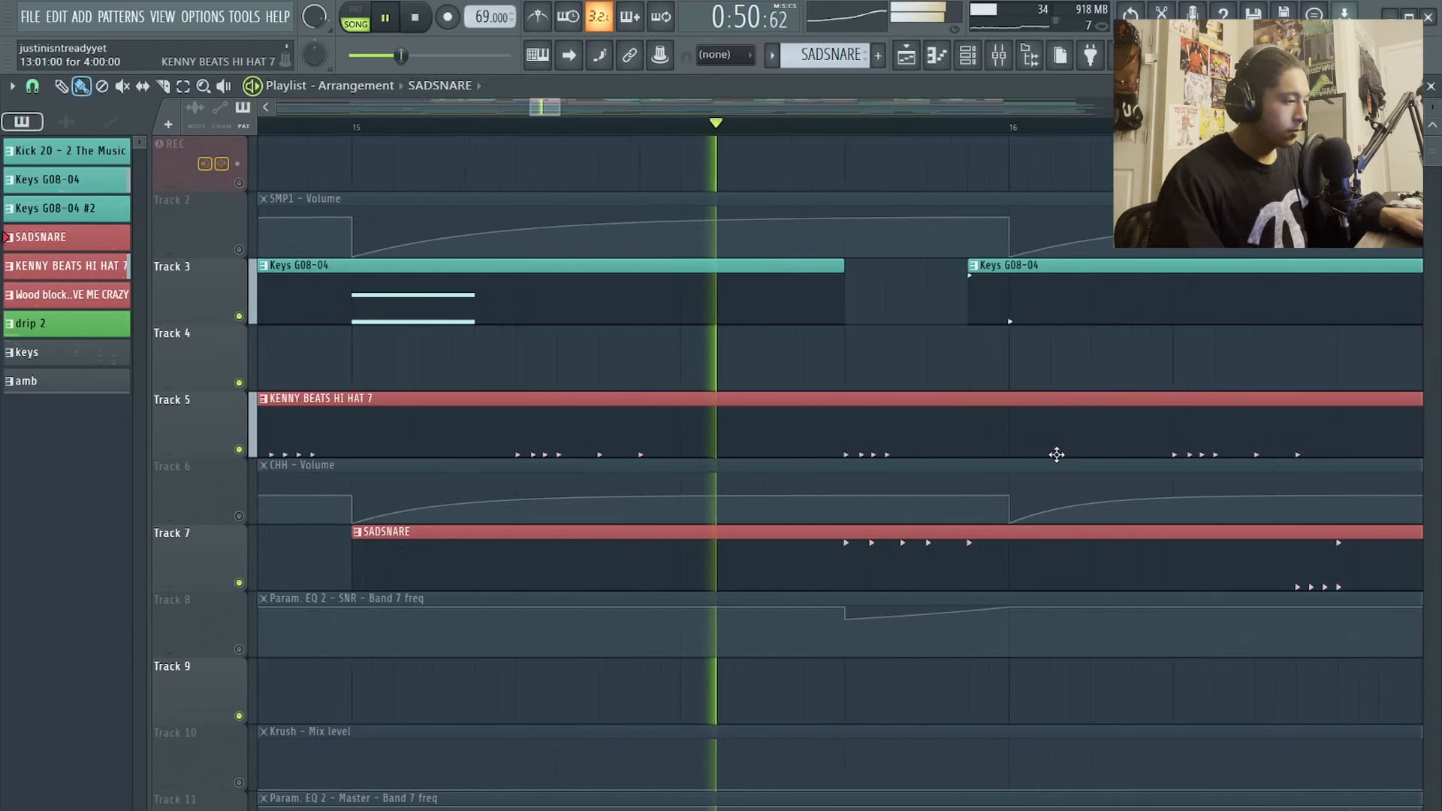
scroll(930, 435, up, 3)
scroll(928, 434, down, 3)
scroll(902, 434, up, 4)
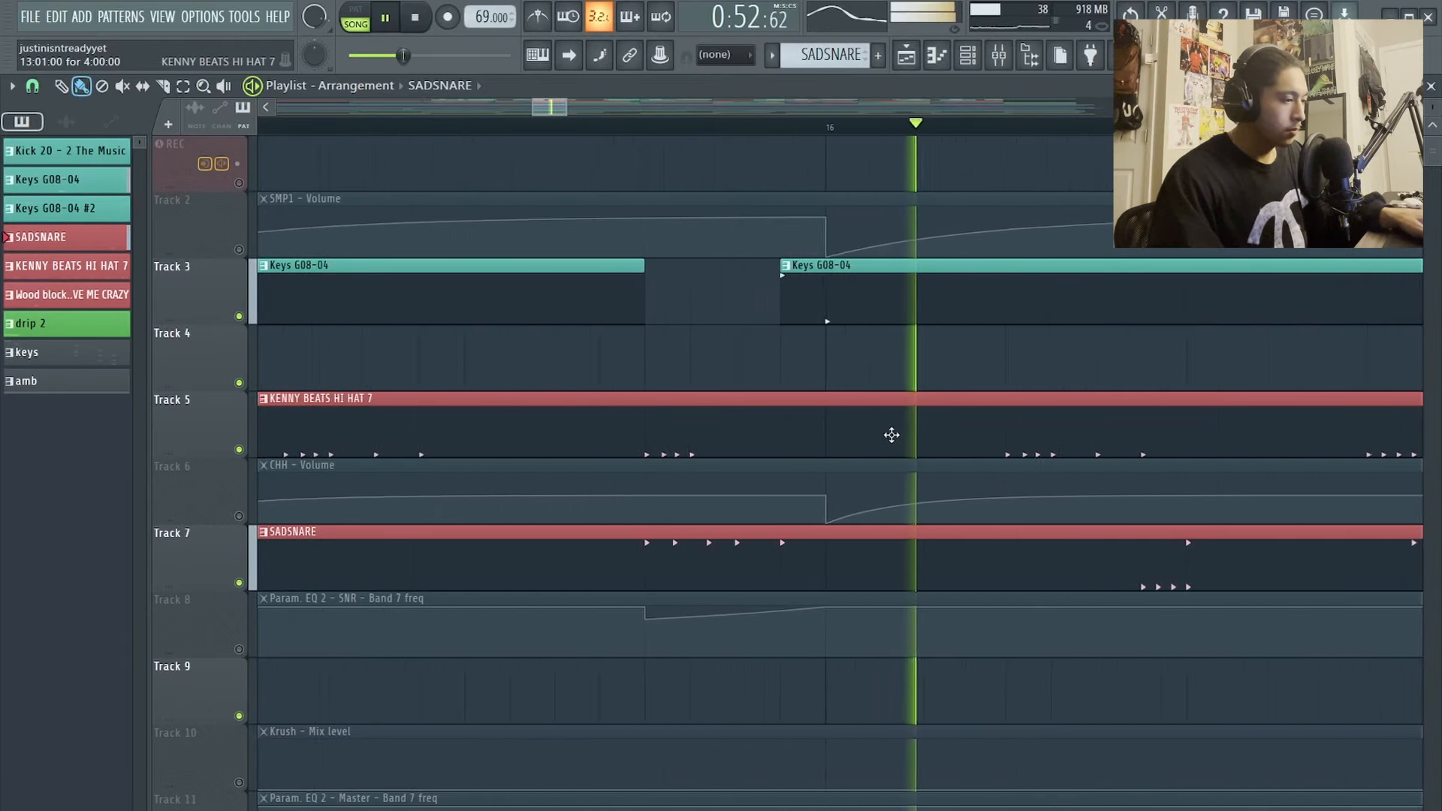
scroll(894, 435, down, 7)
scroll(977, 456, up, 2)
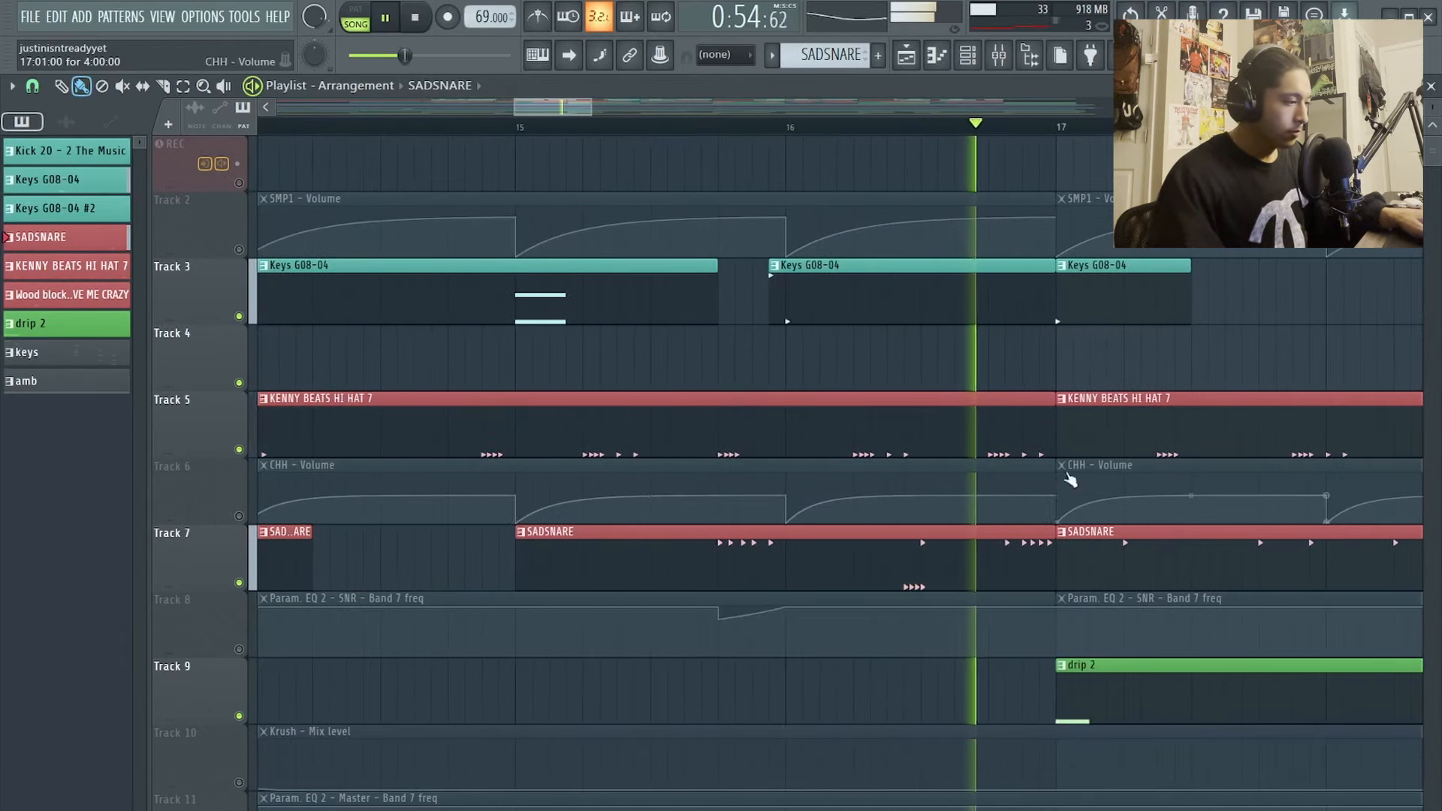
scroll(1037, 462, up, 3)
scroll(856, 474, down, 4)
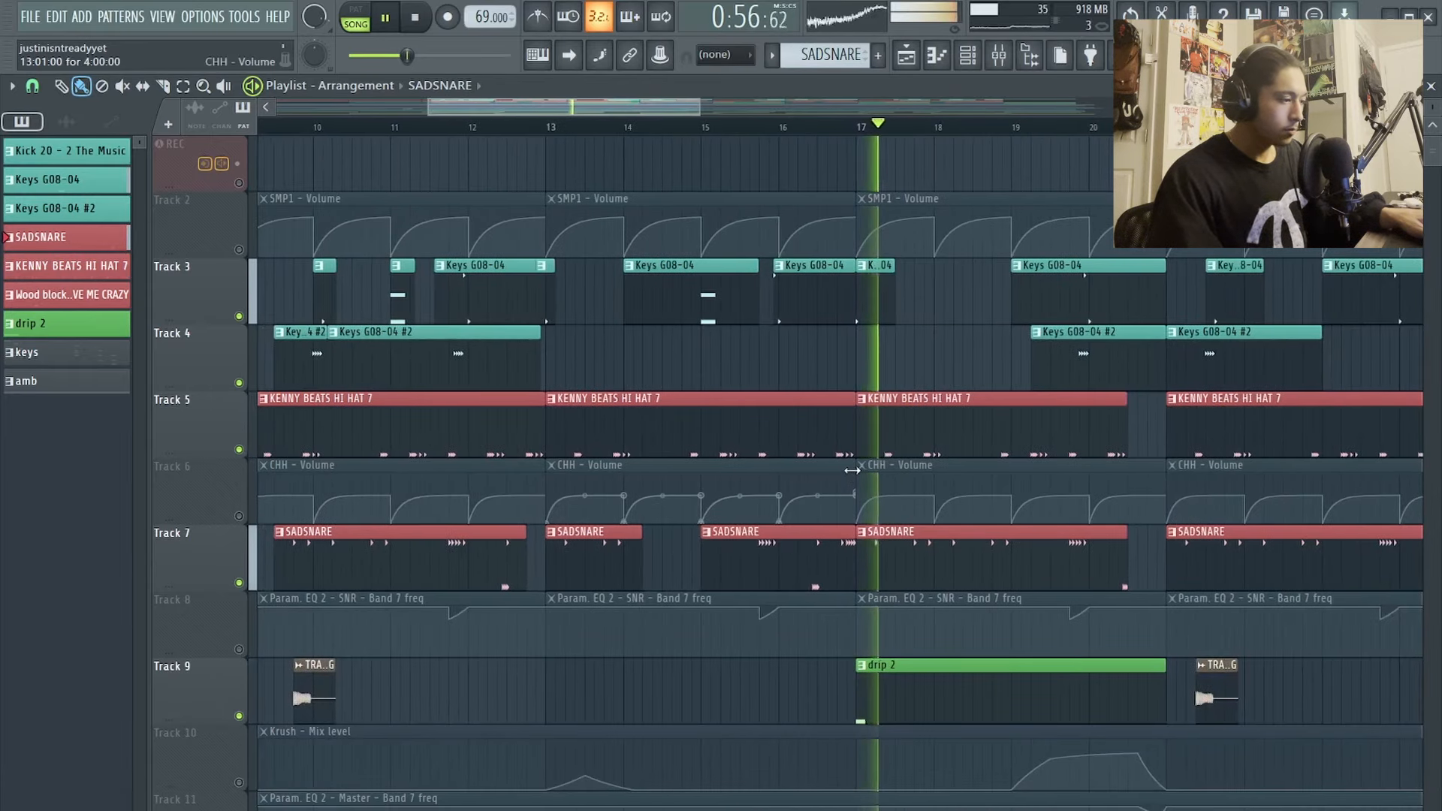
scroll(990, 481, up, 3)
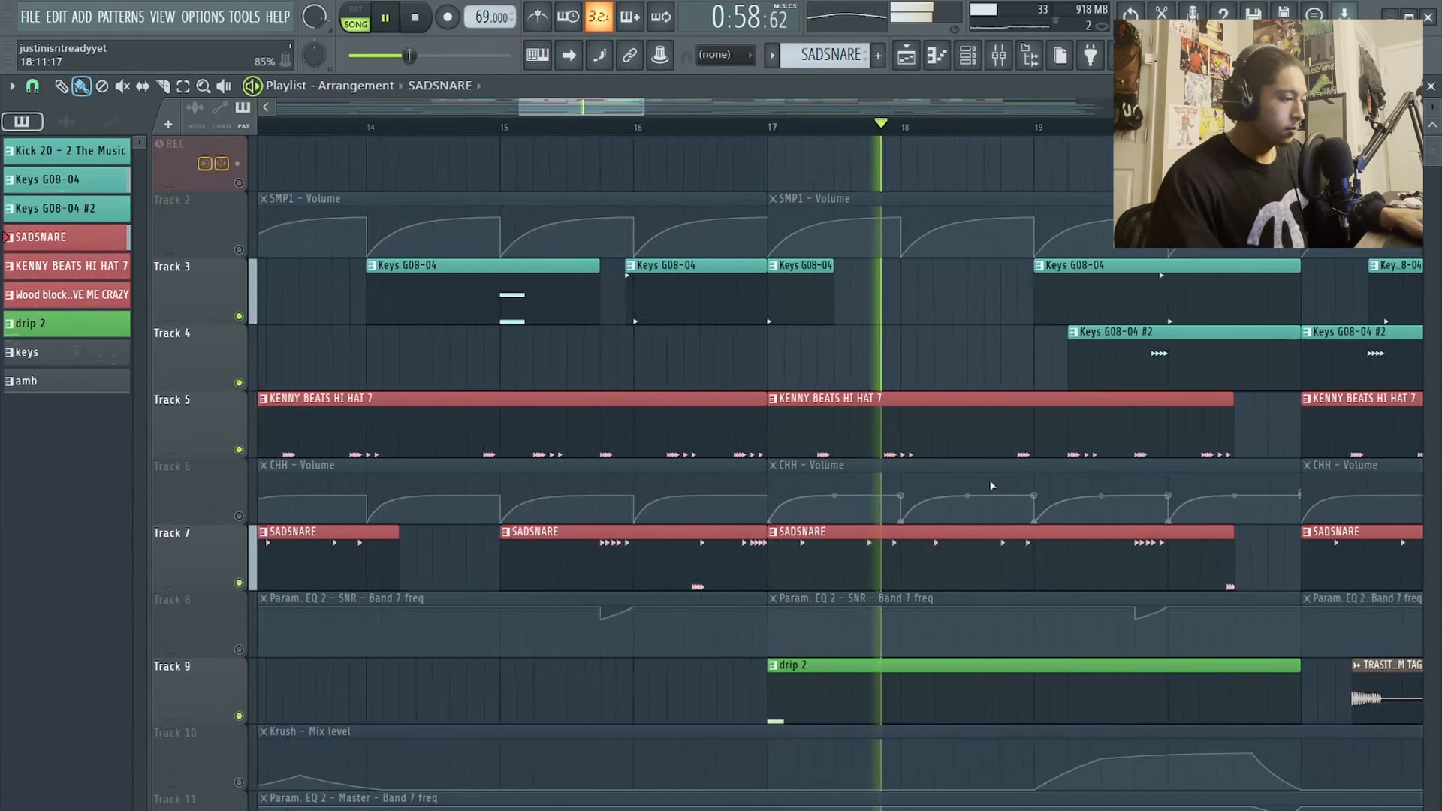
ctrl+scroll(1044, 479, up, 3)
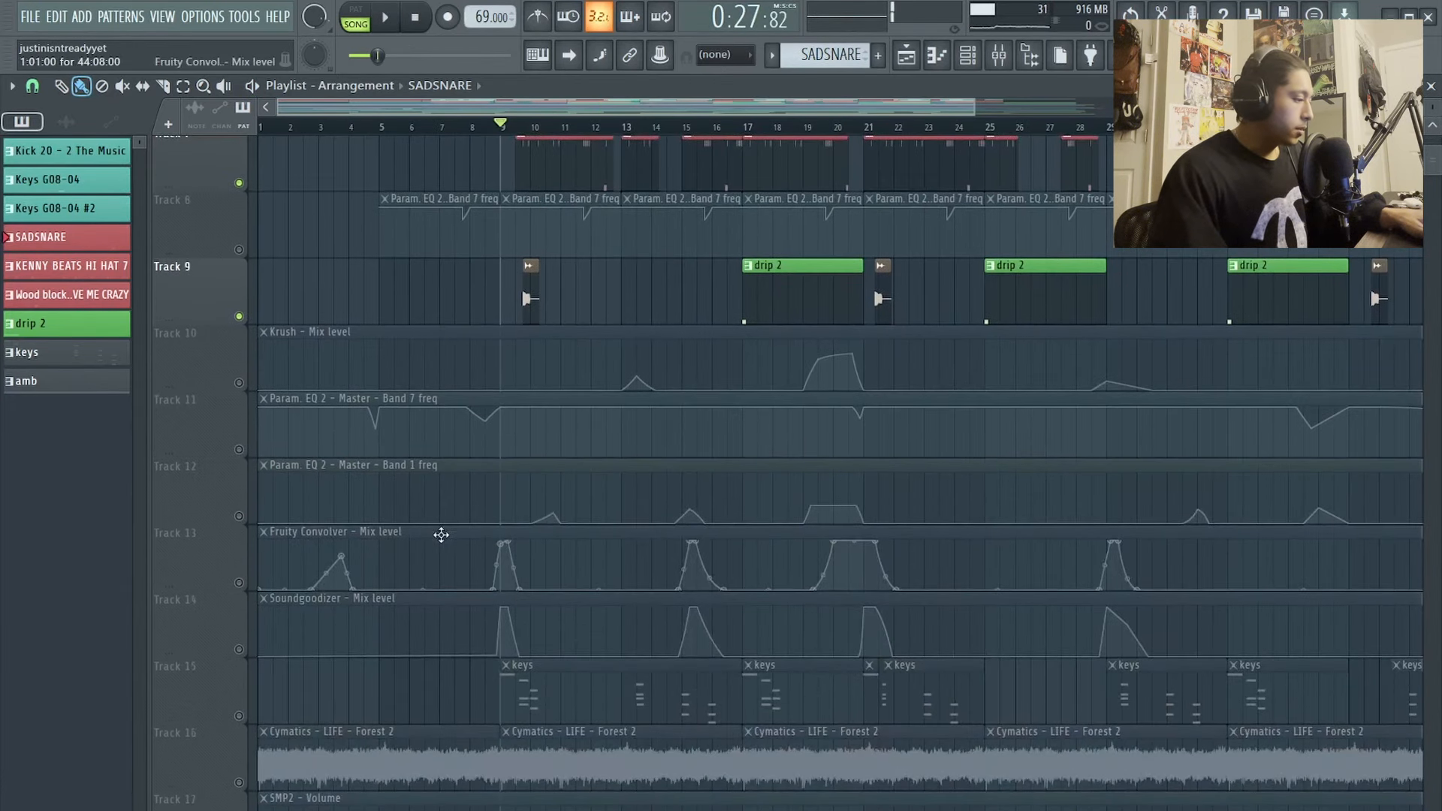
Step: Unmute the Cymatics forest ambience on Track 16, the volume automations on Tracks 17 and 22, and the subliminal 1 audio on Track 23
scroll(421, 556, down, 4)
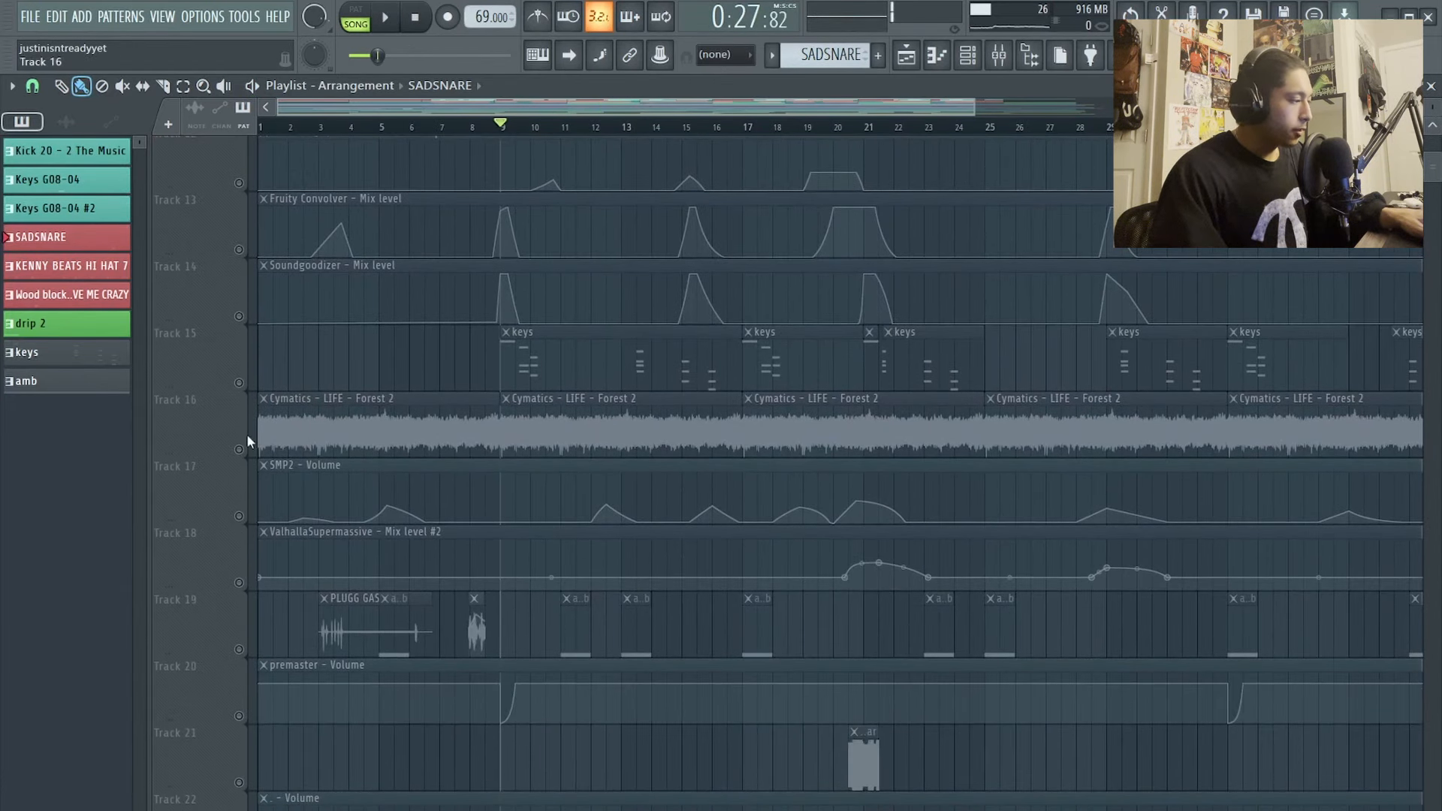
click(225, 440)
scroll(324, 488, down, 5)
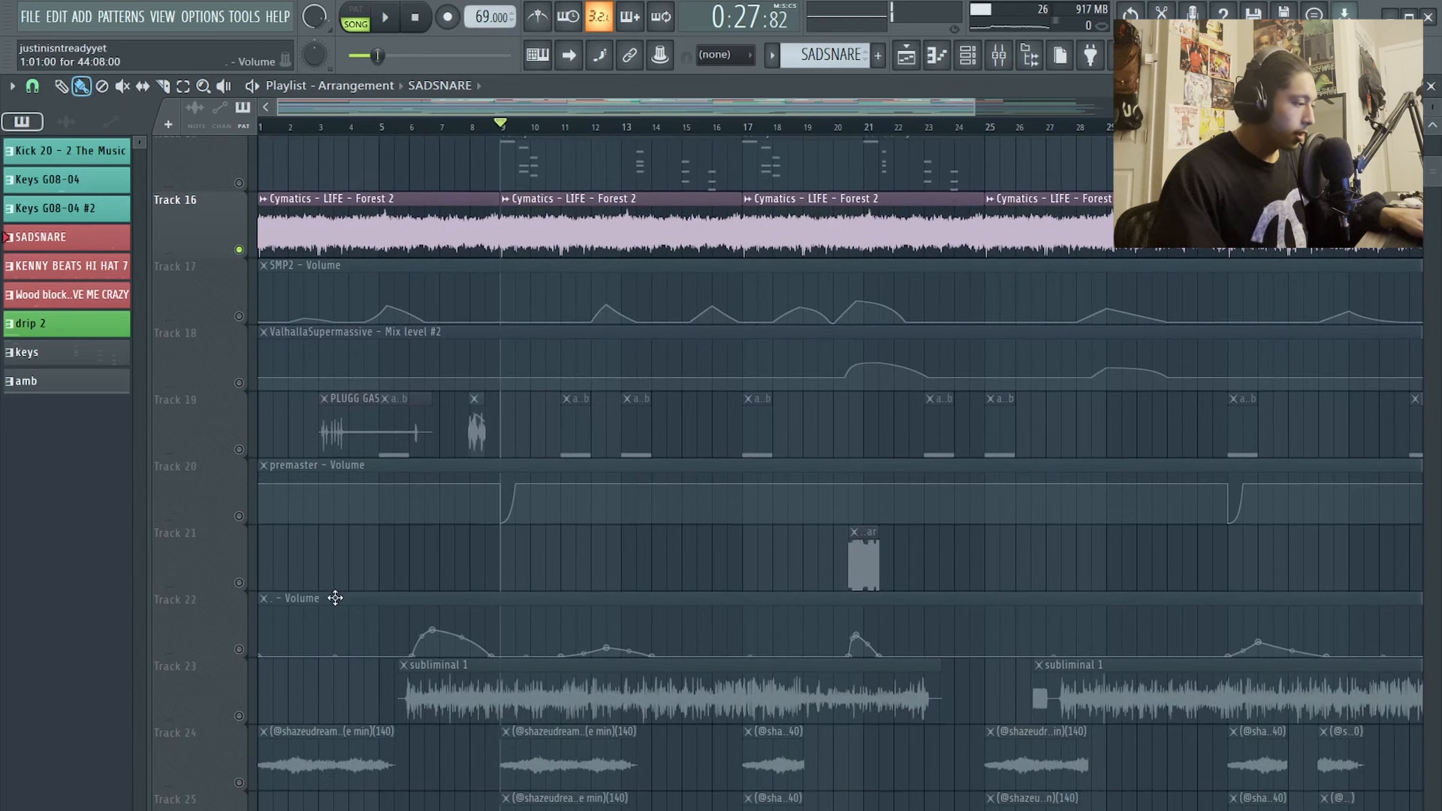
click(250, 524)
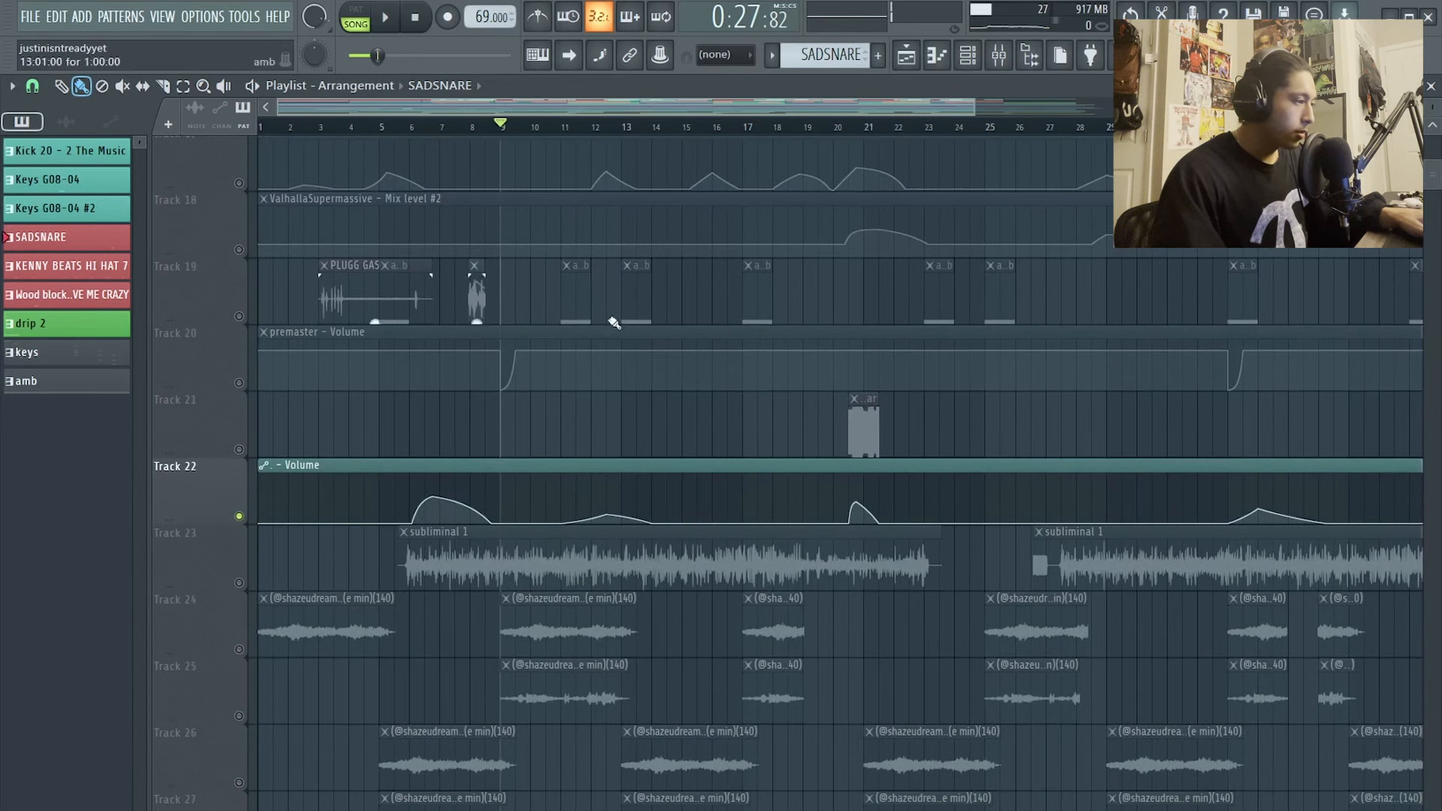
scroll(328, 378, up, 3)
click(246, 389)
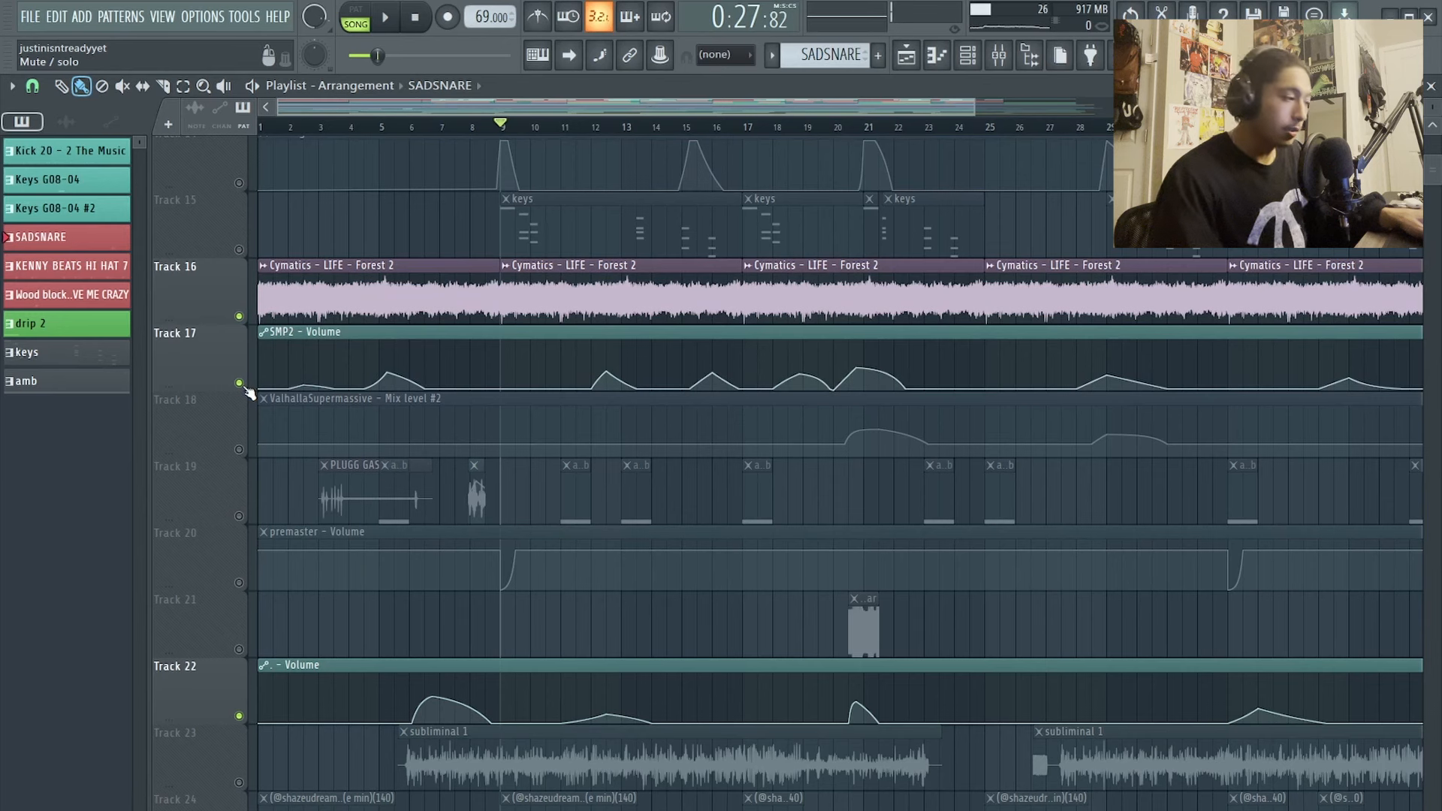
click(238, 787)
scroll(415, 703, down, 4)
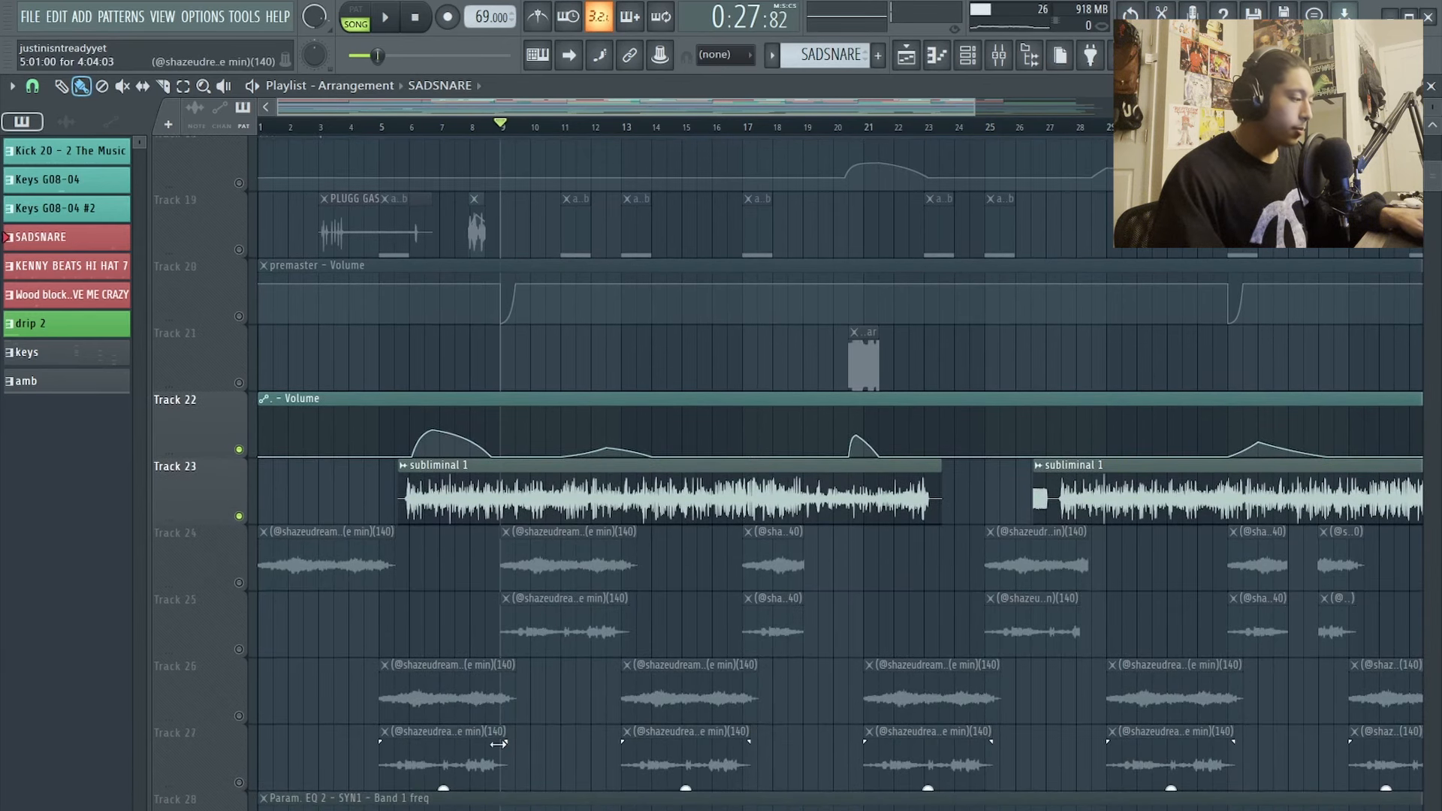
Step: Unmute the SMP1 volume automation clips on Track 2 of the playlist
scroll(441, 643, up, 3)
ctrl+scroll(441, 643, up, 3)
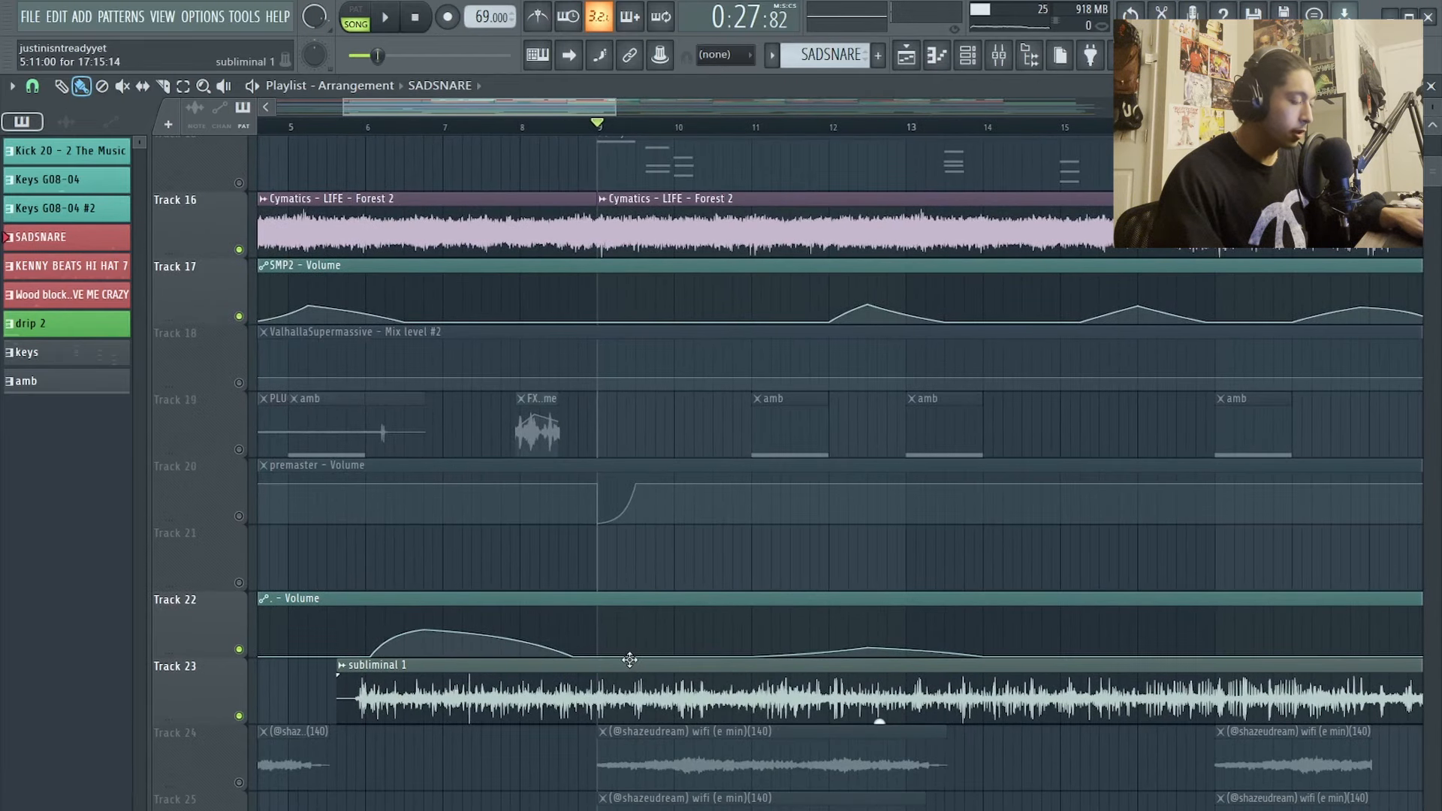
scroll(704, 594, up, 9)
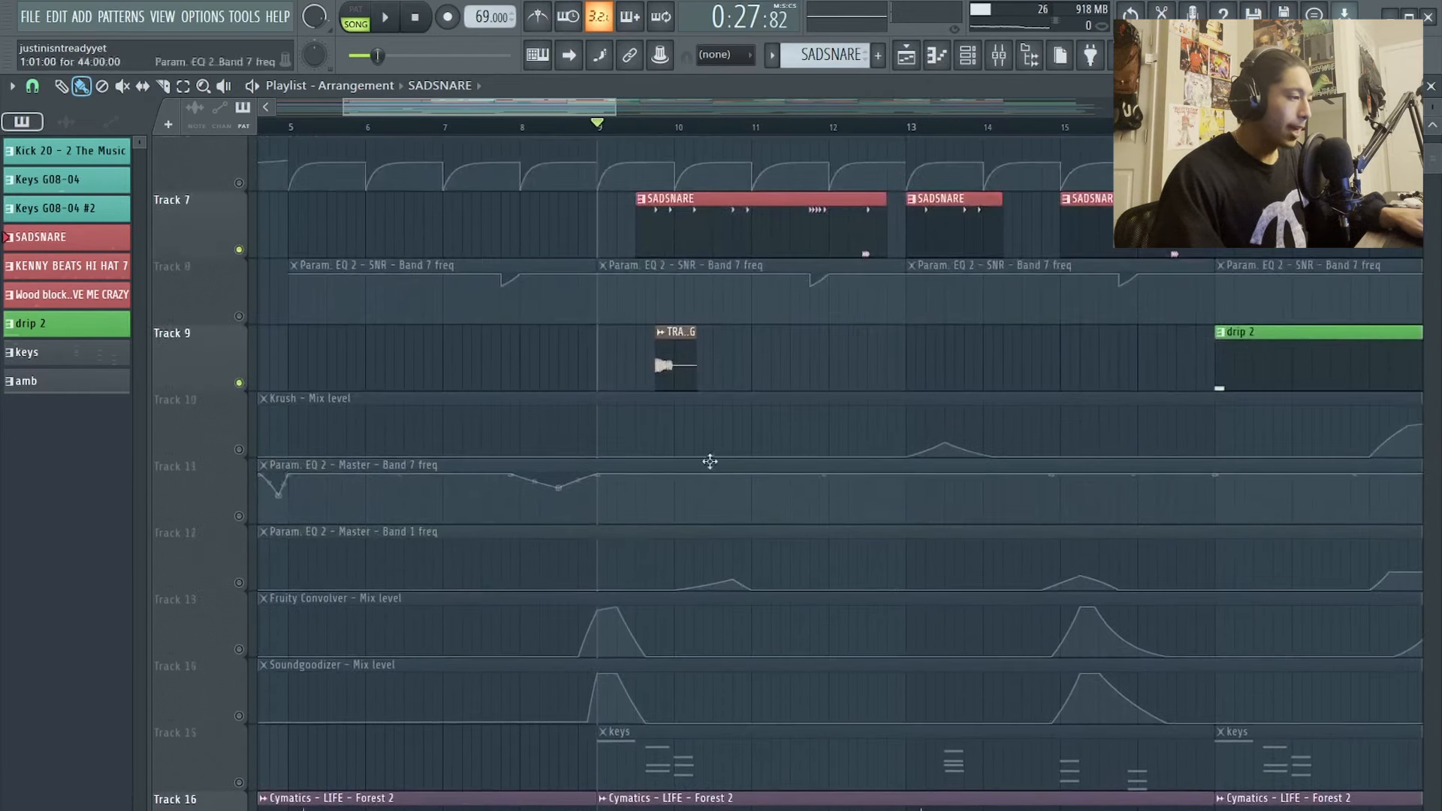
ctrl+scroll(701, 459, down, 3)
scroll(691, 386, up, 5)
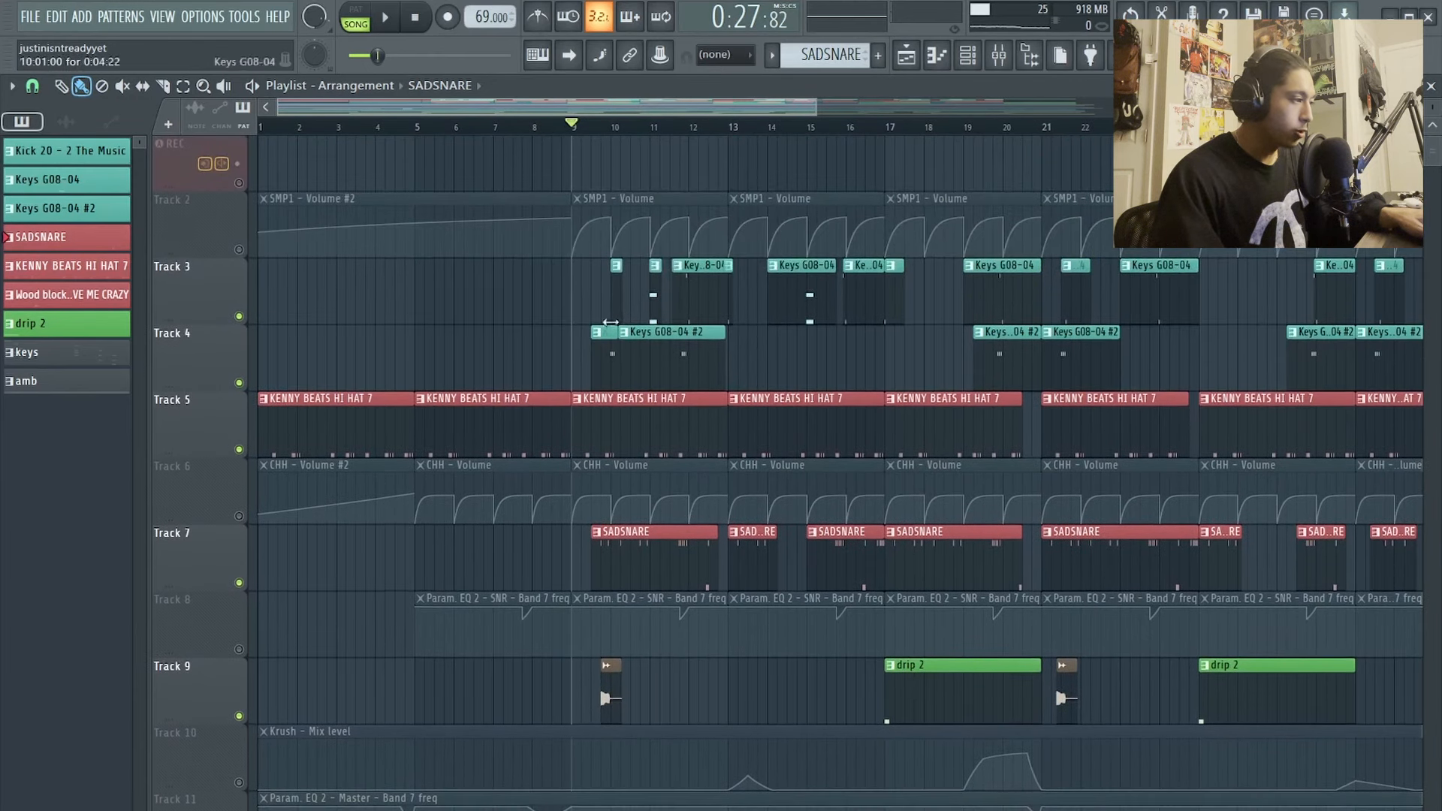
click(239, 249)
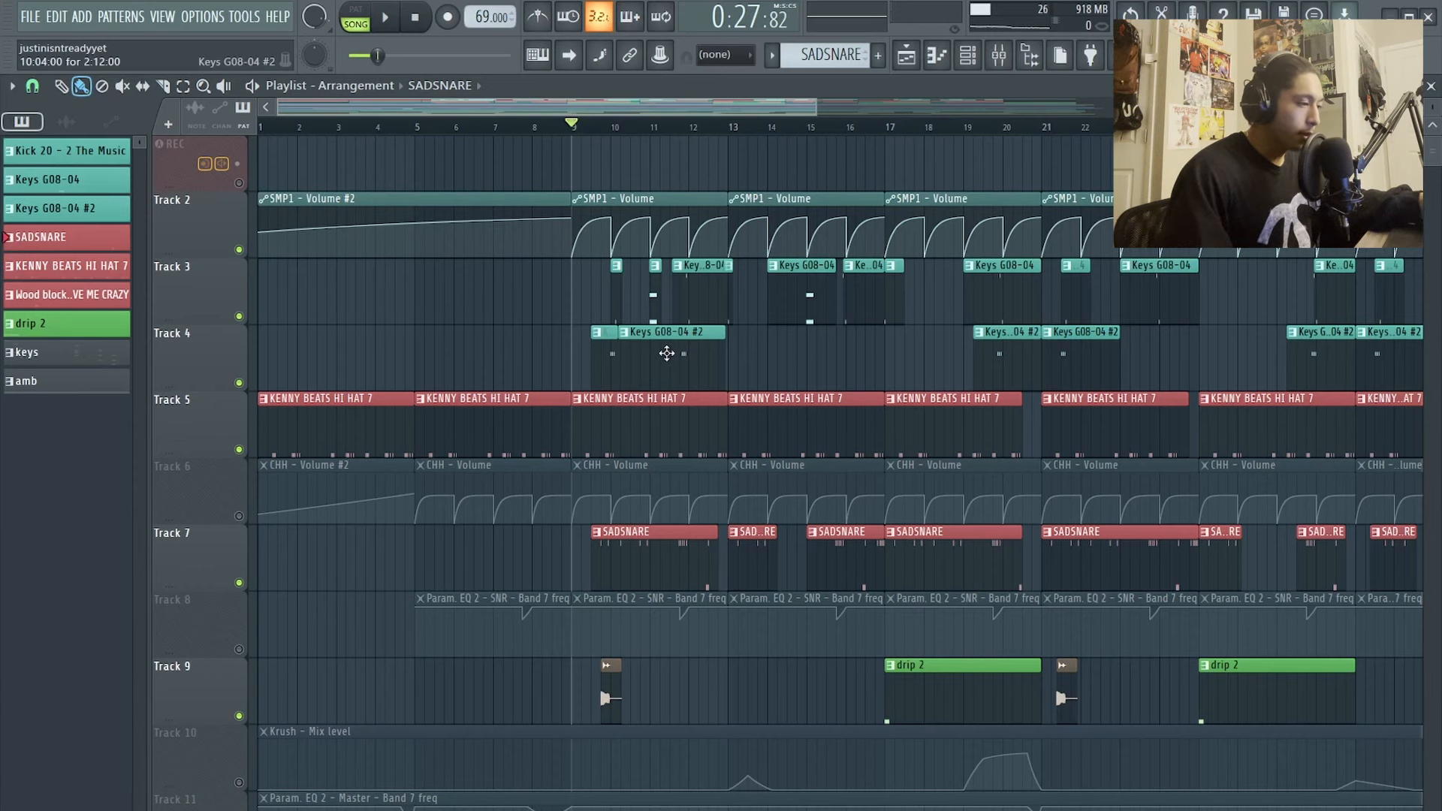
Step: Mute the hi-hat on Track 5, the 808 patterns on Tracks 4 and 3, and the snare on Track 7
scroll(789, 443, down, 1)
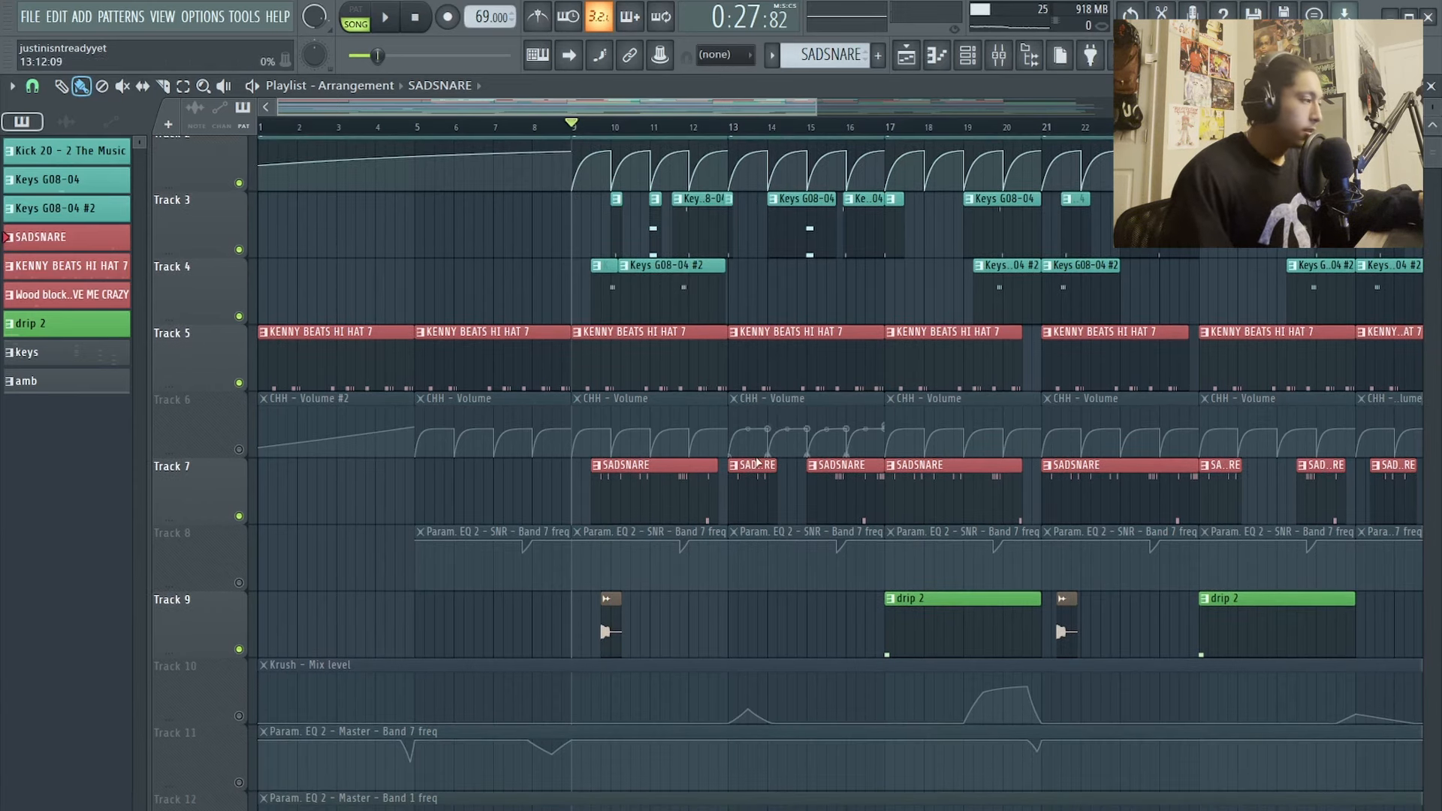
scroll(760, 453, up, 1)
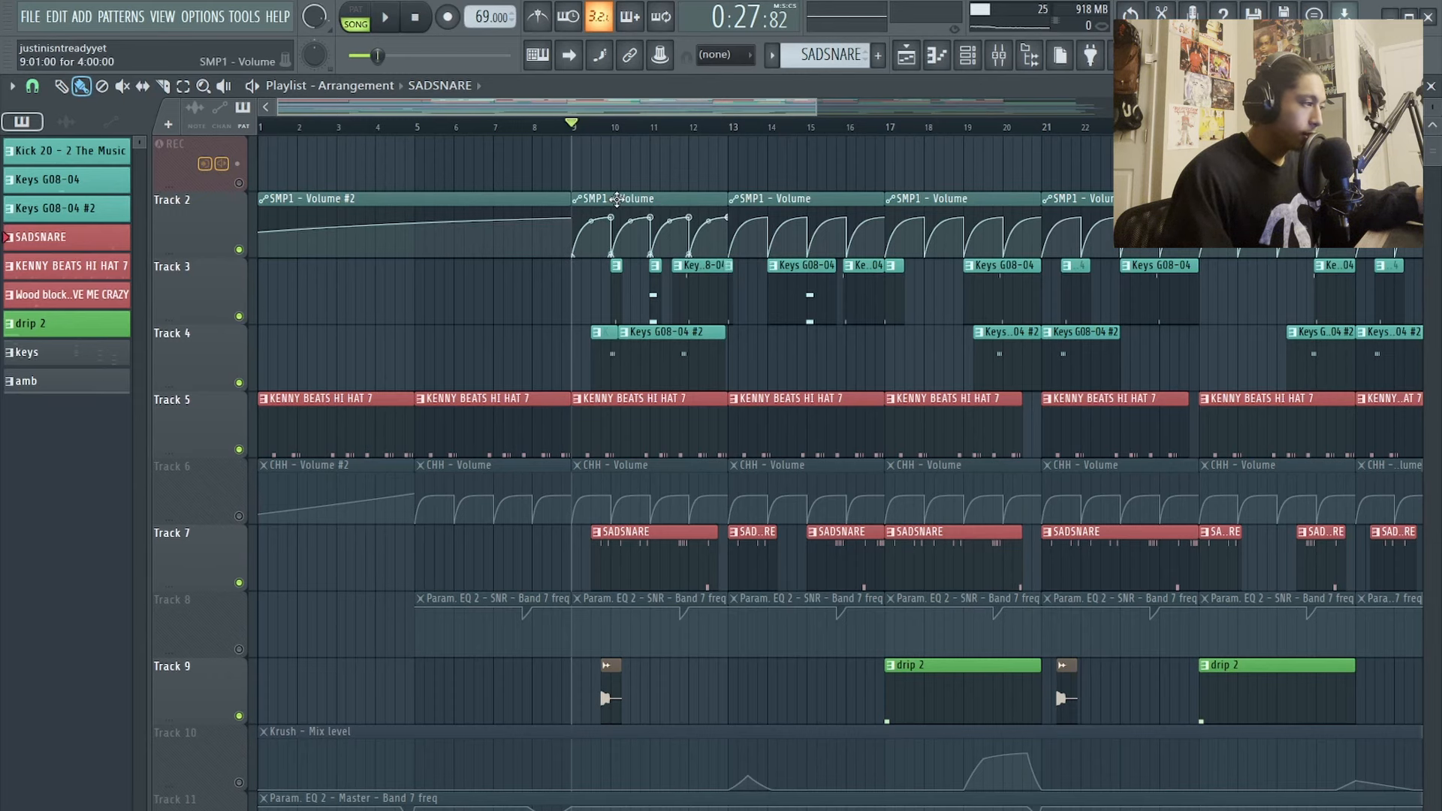
scroll(597, 443, down, 6)
scroll(208, 374, up, 5)
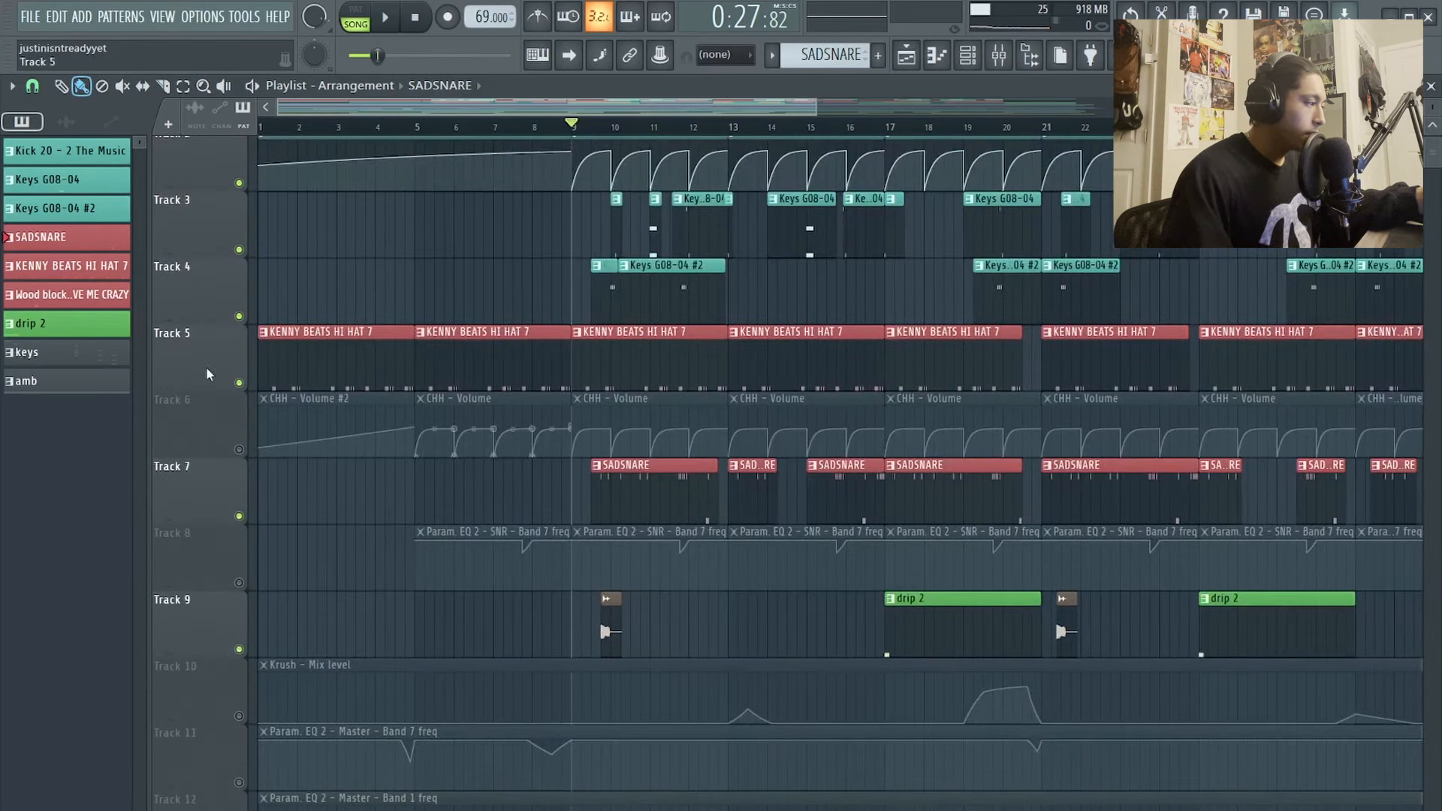
click(239, 383)
click(239, 317)
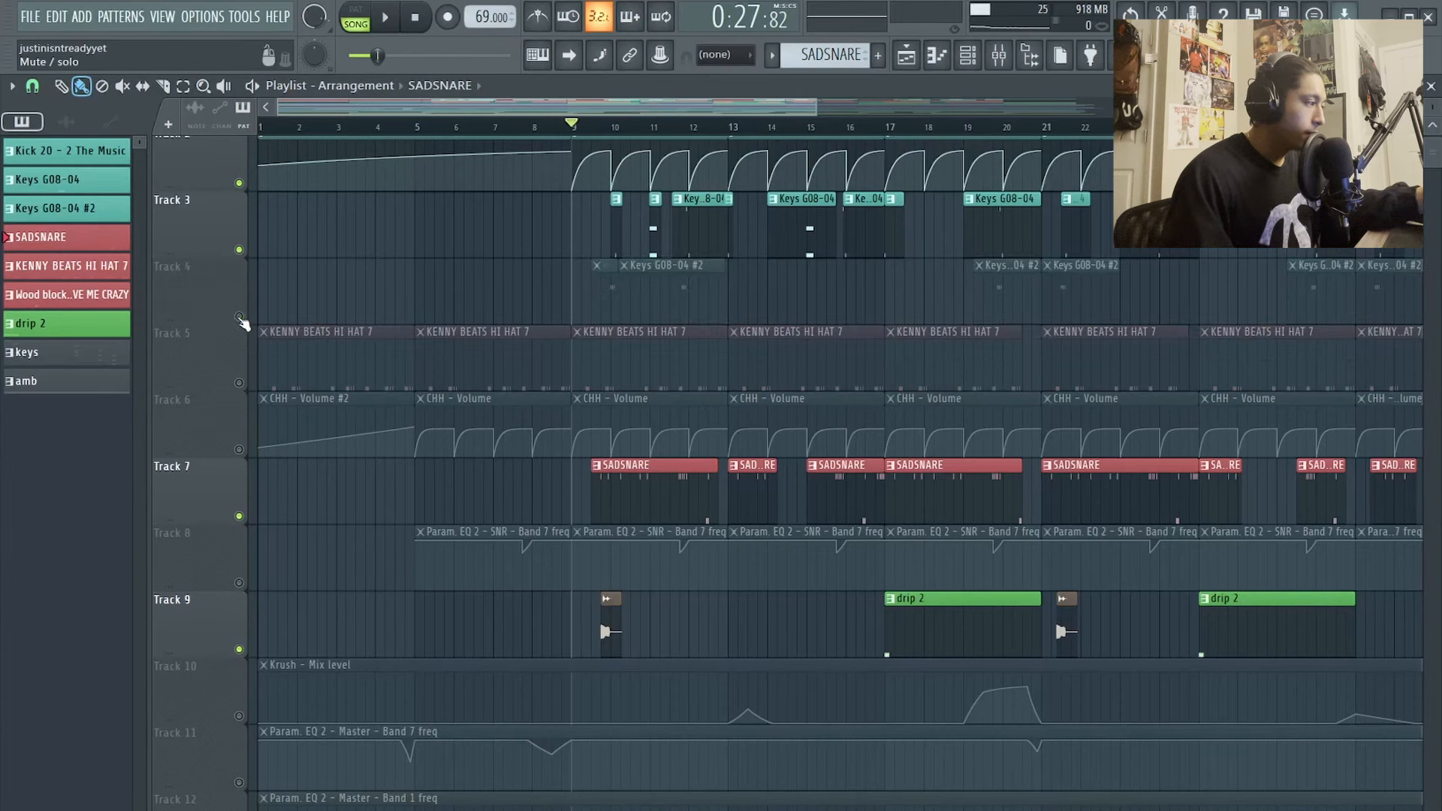
click(238, 250)
Step: Play from bar 9 past bar 10 to hear the SMP1 volume automation without the 808s, hi-hat and snare
scroll(624, 256, up, 6)
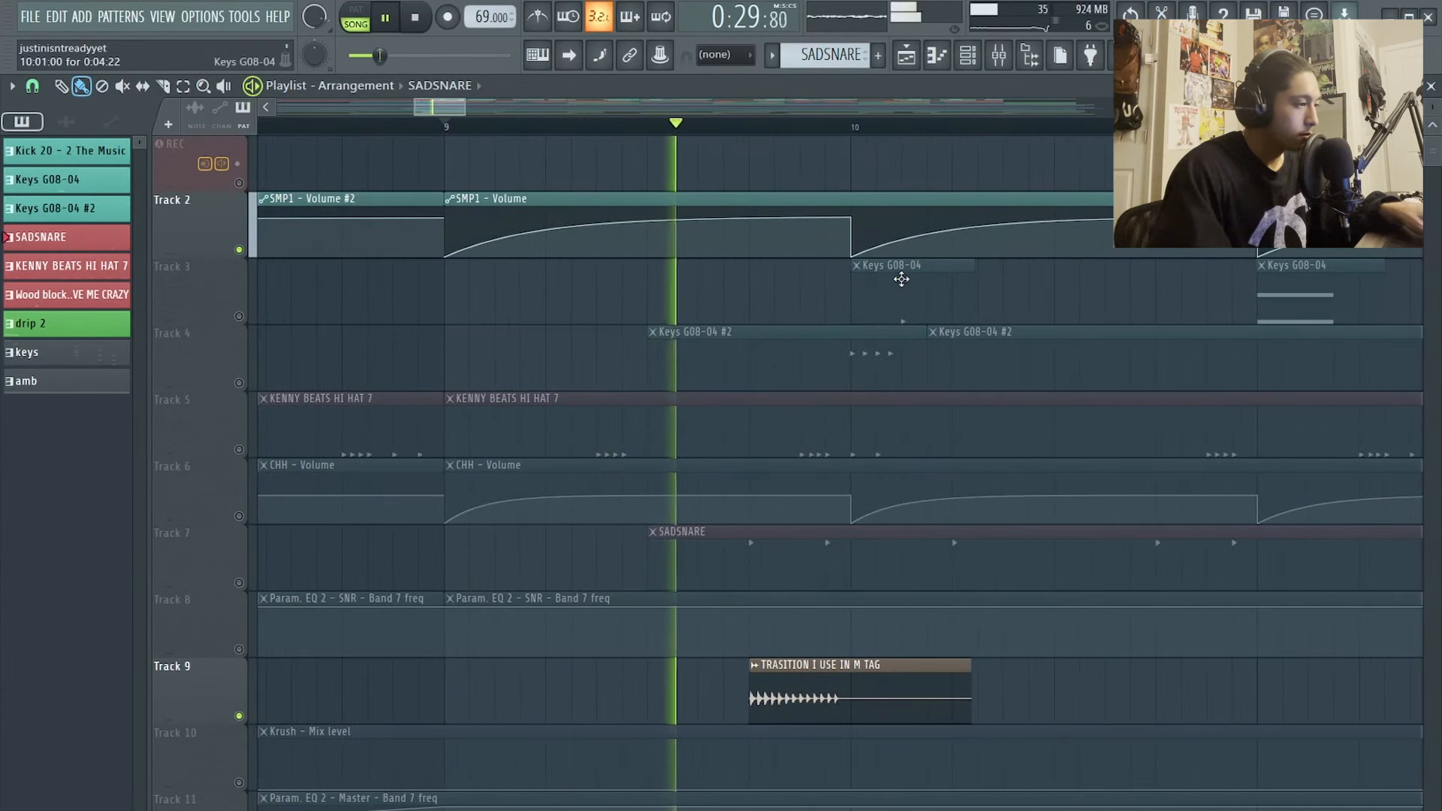
scroll(877, 274, down, 1)
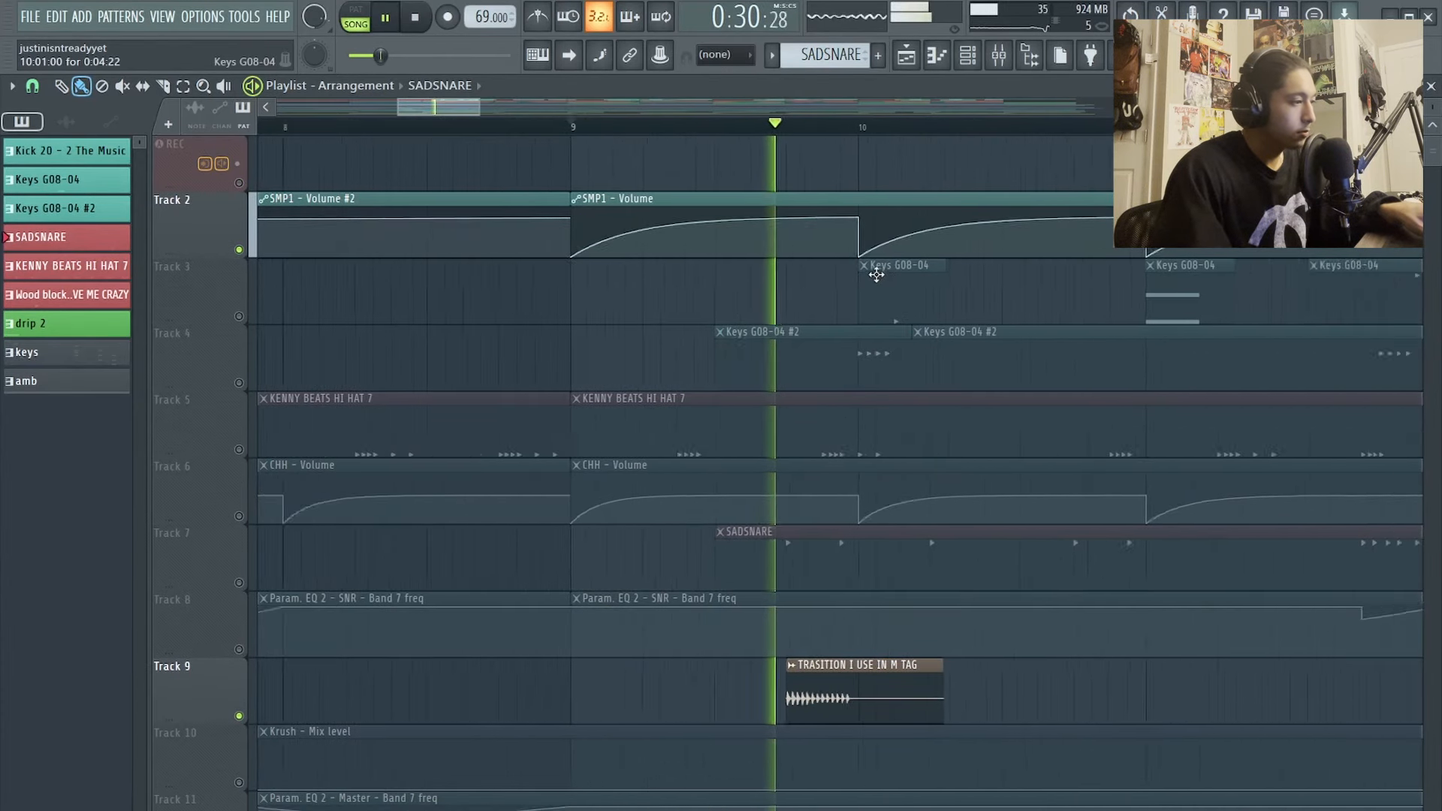
scroll(1071, 239, up, 2)
scroll(897, 289, down, 4)
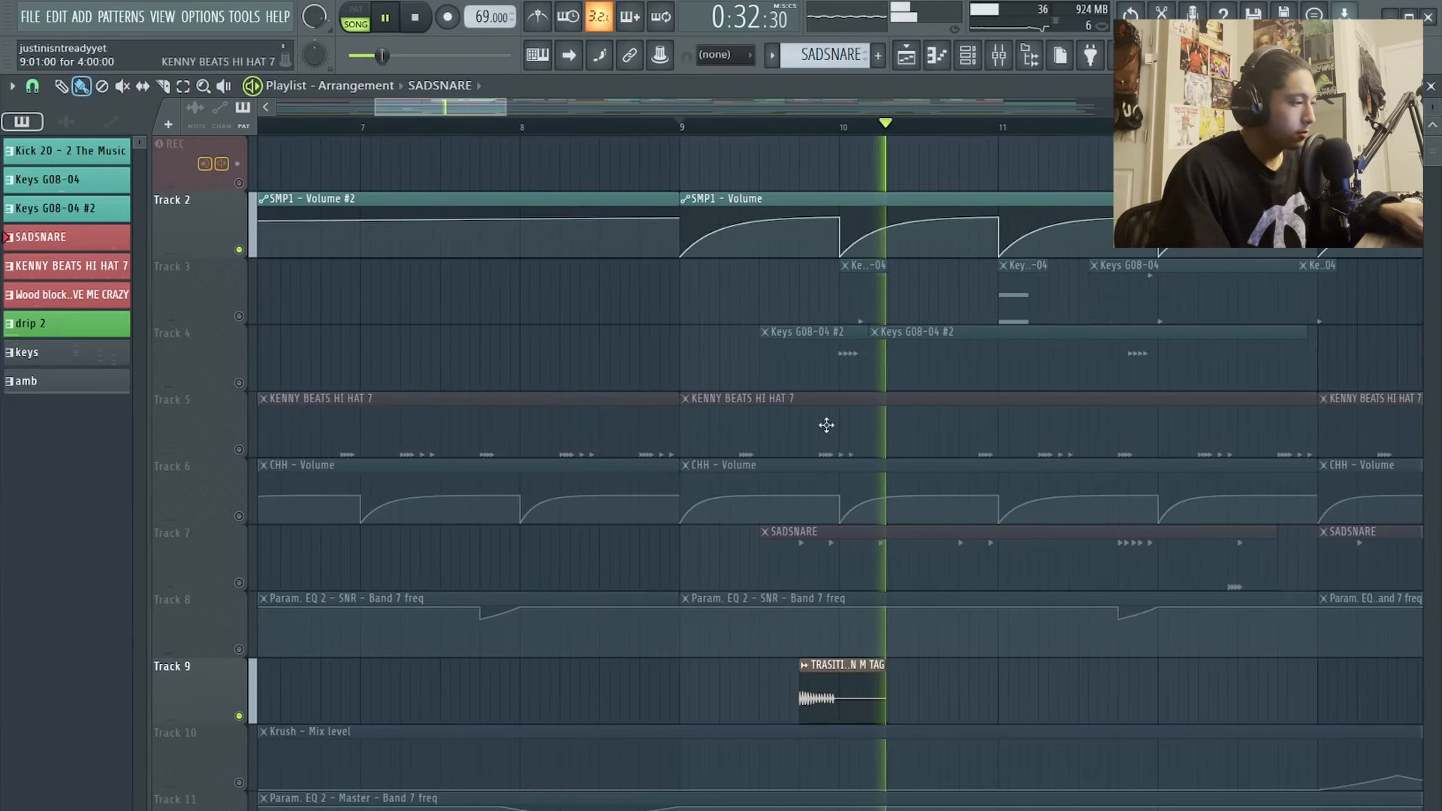
scroll(1049, 358, up, 3)
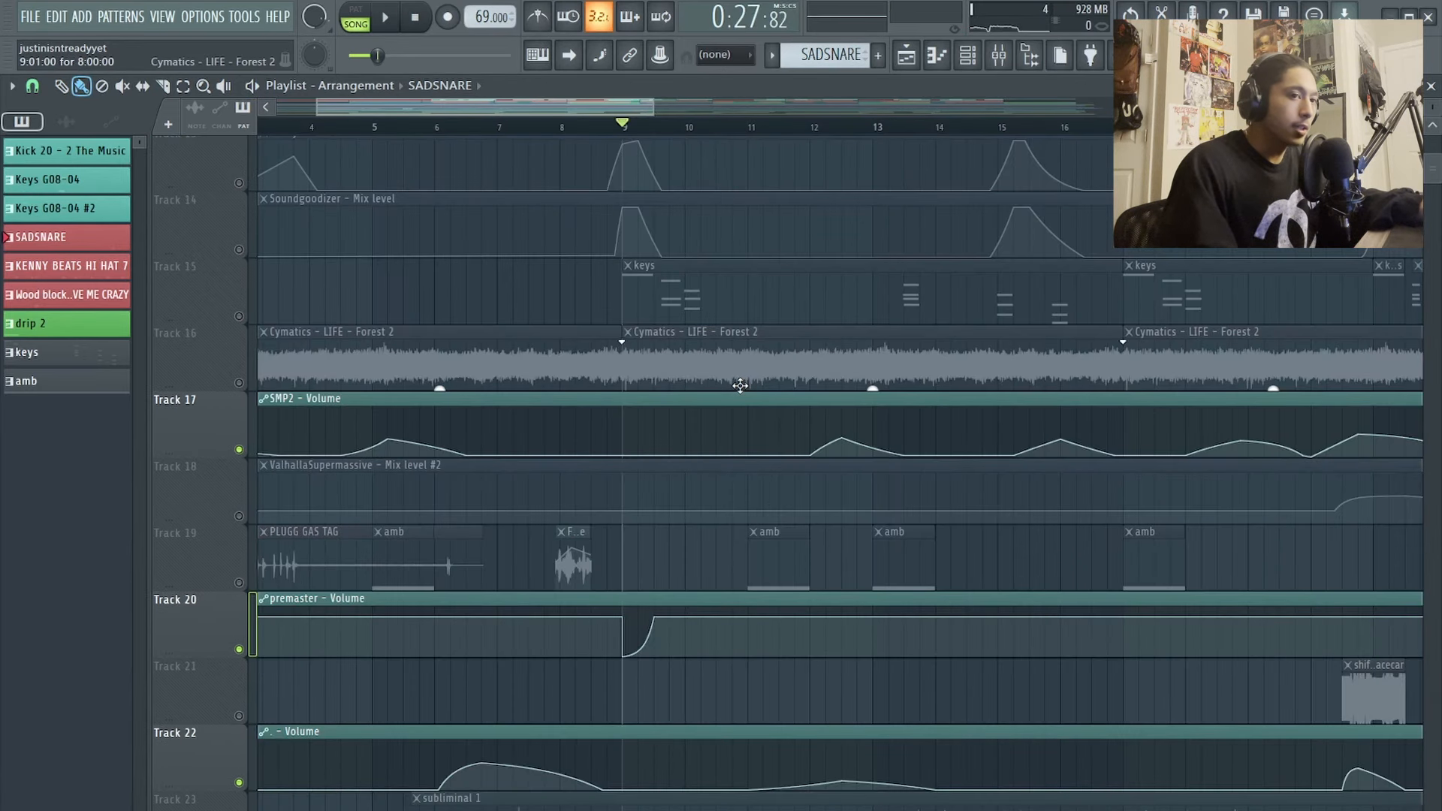
Step: Open the mixer and show the effects on the SYN1 track, checking it against the sample and automation clips in the playlist
scroll(773, 405, down, 2)
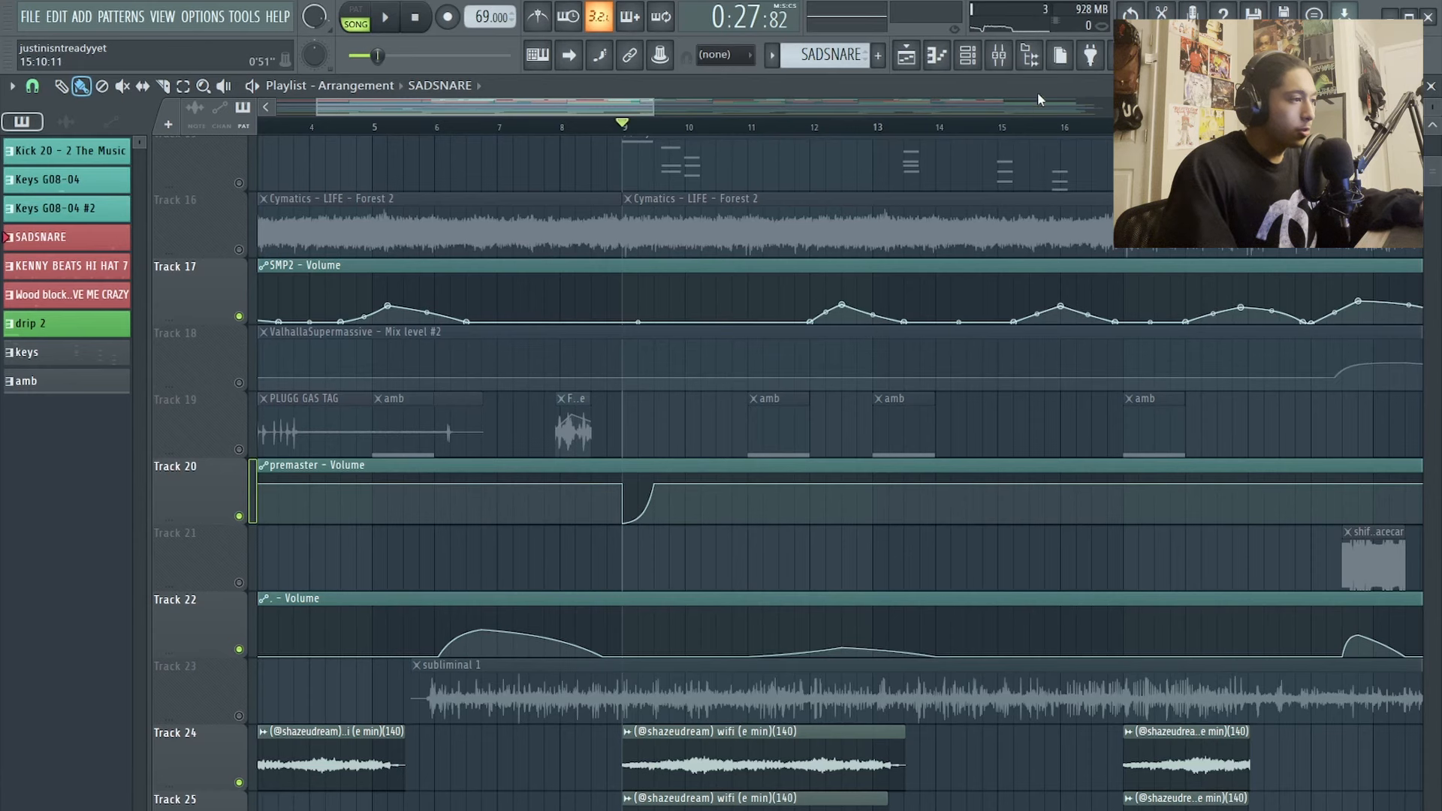
click(997, 64)
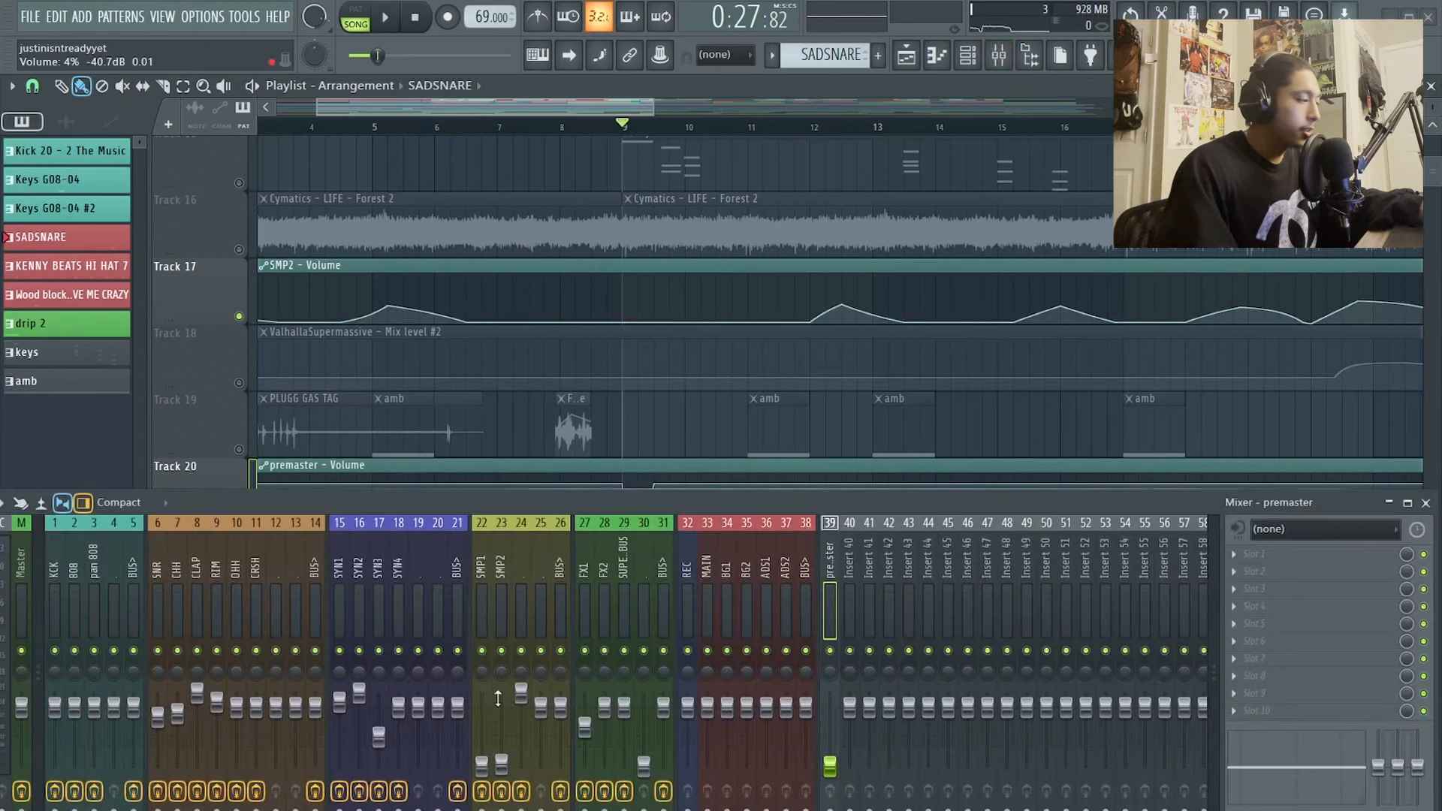
click(335, 625)
scroll(607, 399, down, 9)
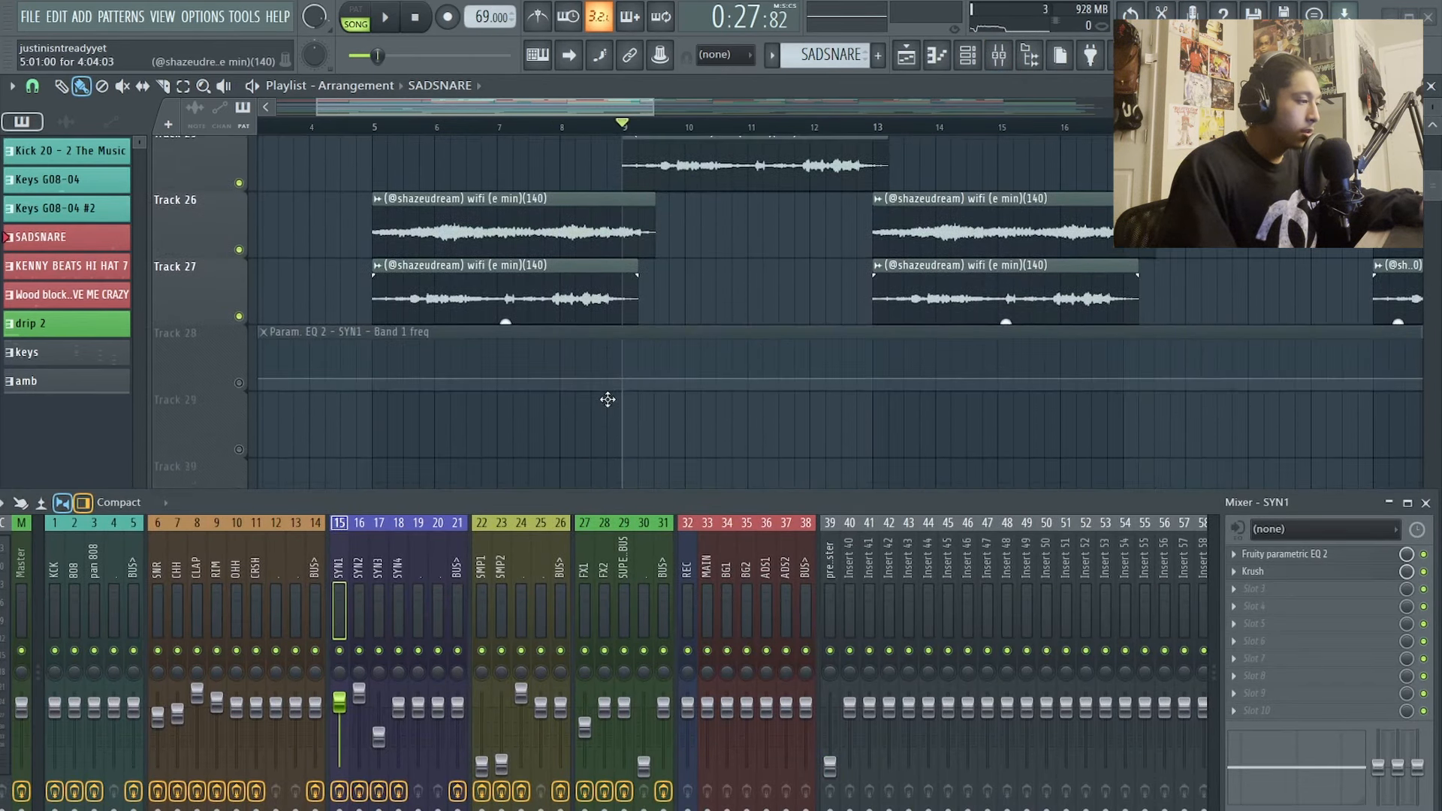
scroll(607, 400, up, 12)
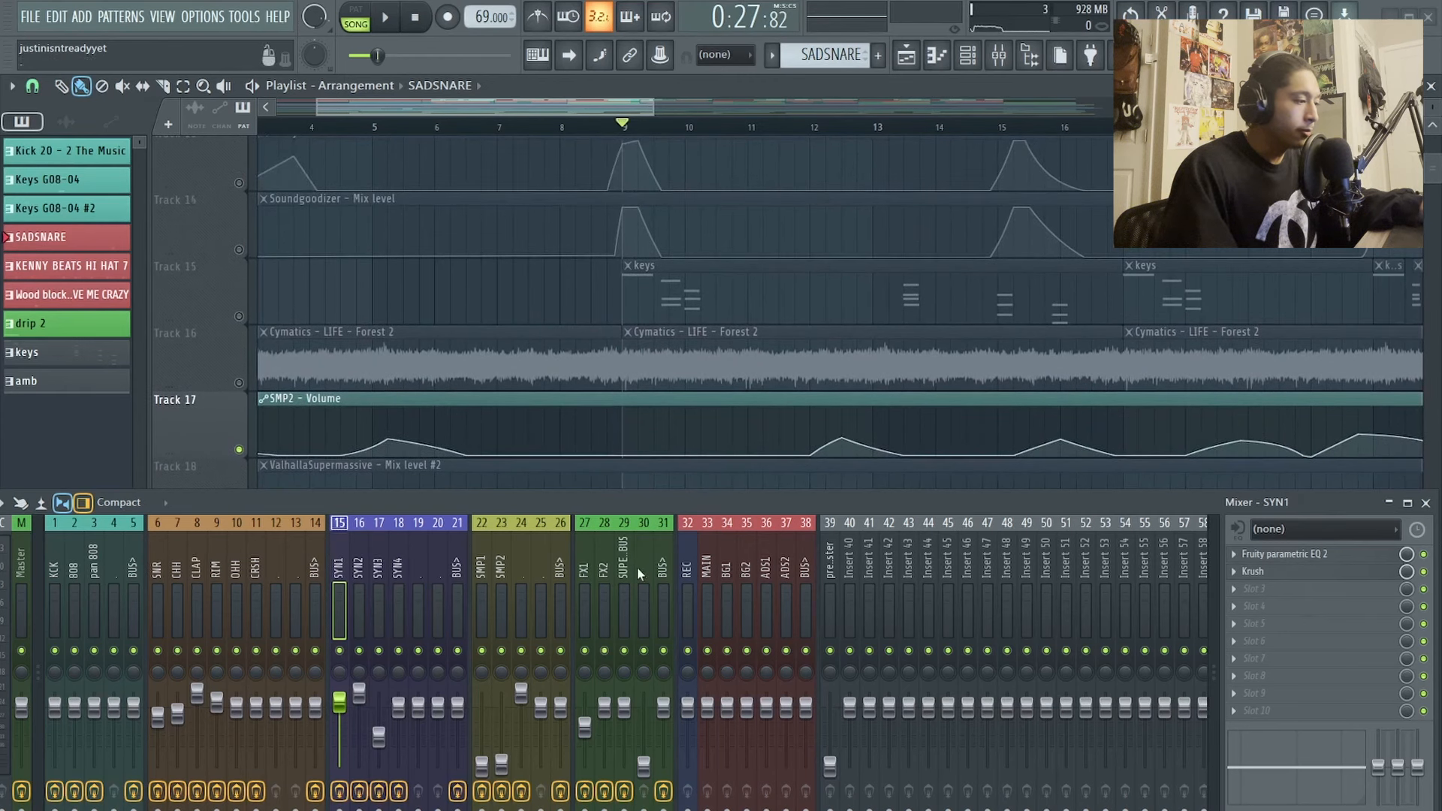
Step: Inspect the premaster, SYN1, track 29 and track 31 bus channels one after another in the mixer
click(827, 610)
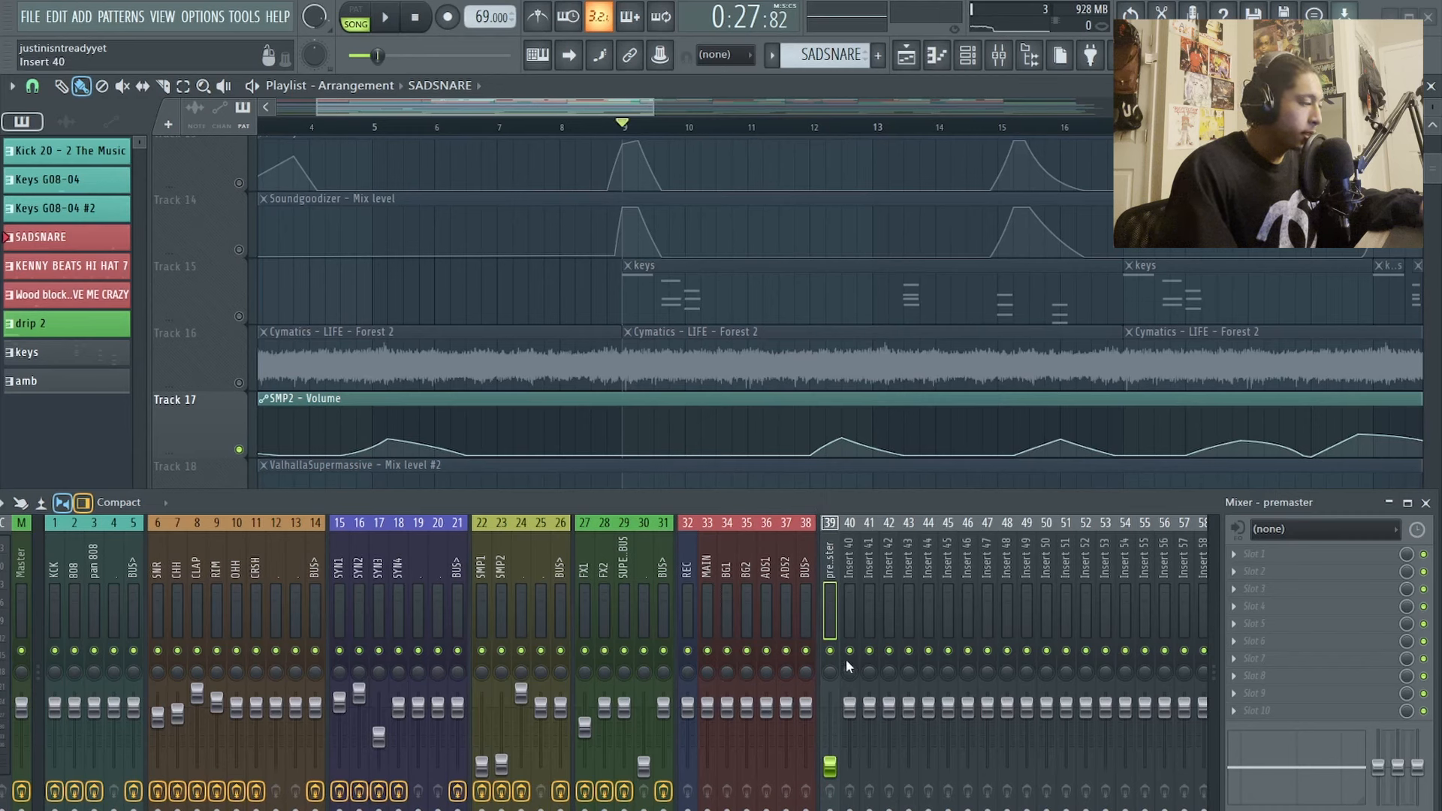
click(339, 616)
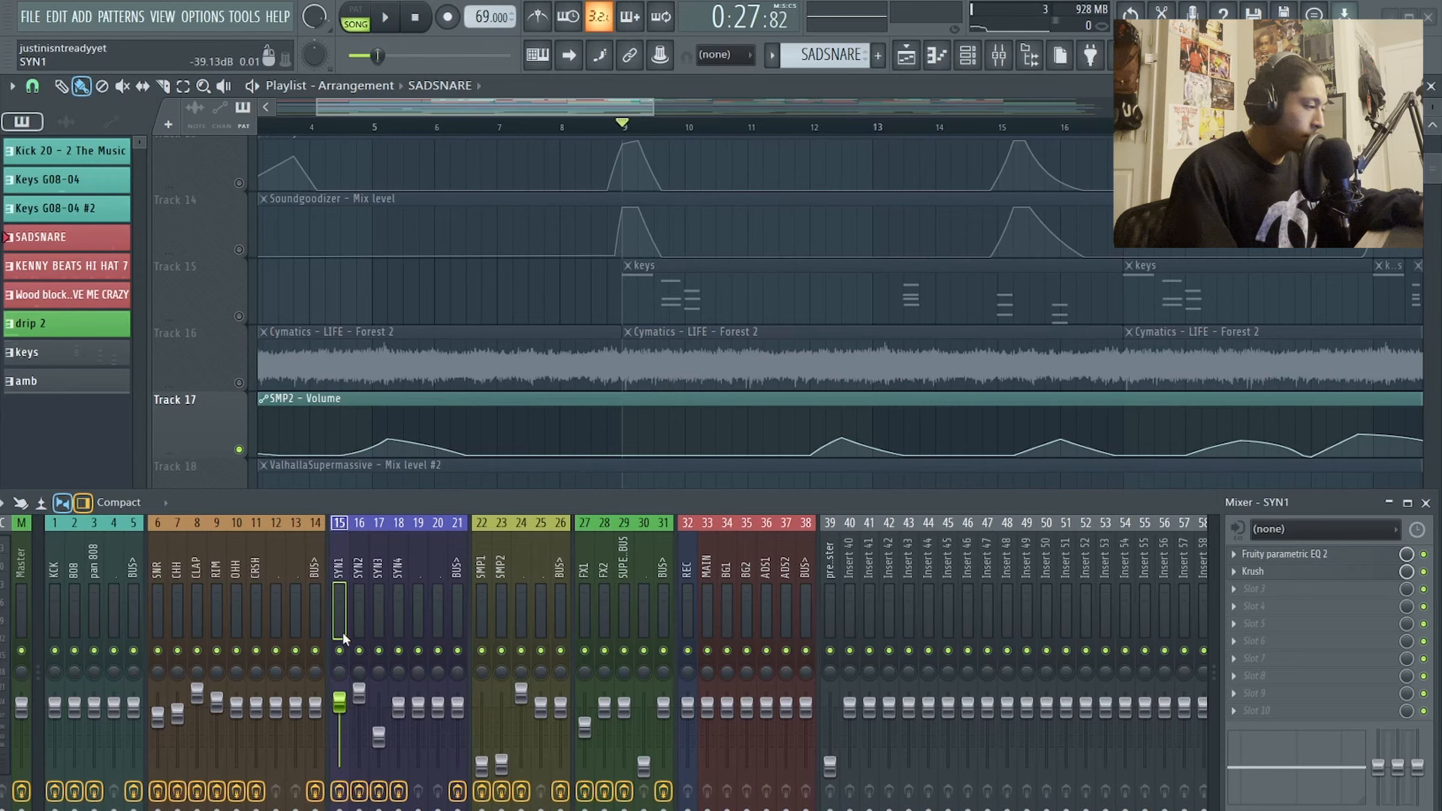
click(623, 605)
click(666, 593)
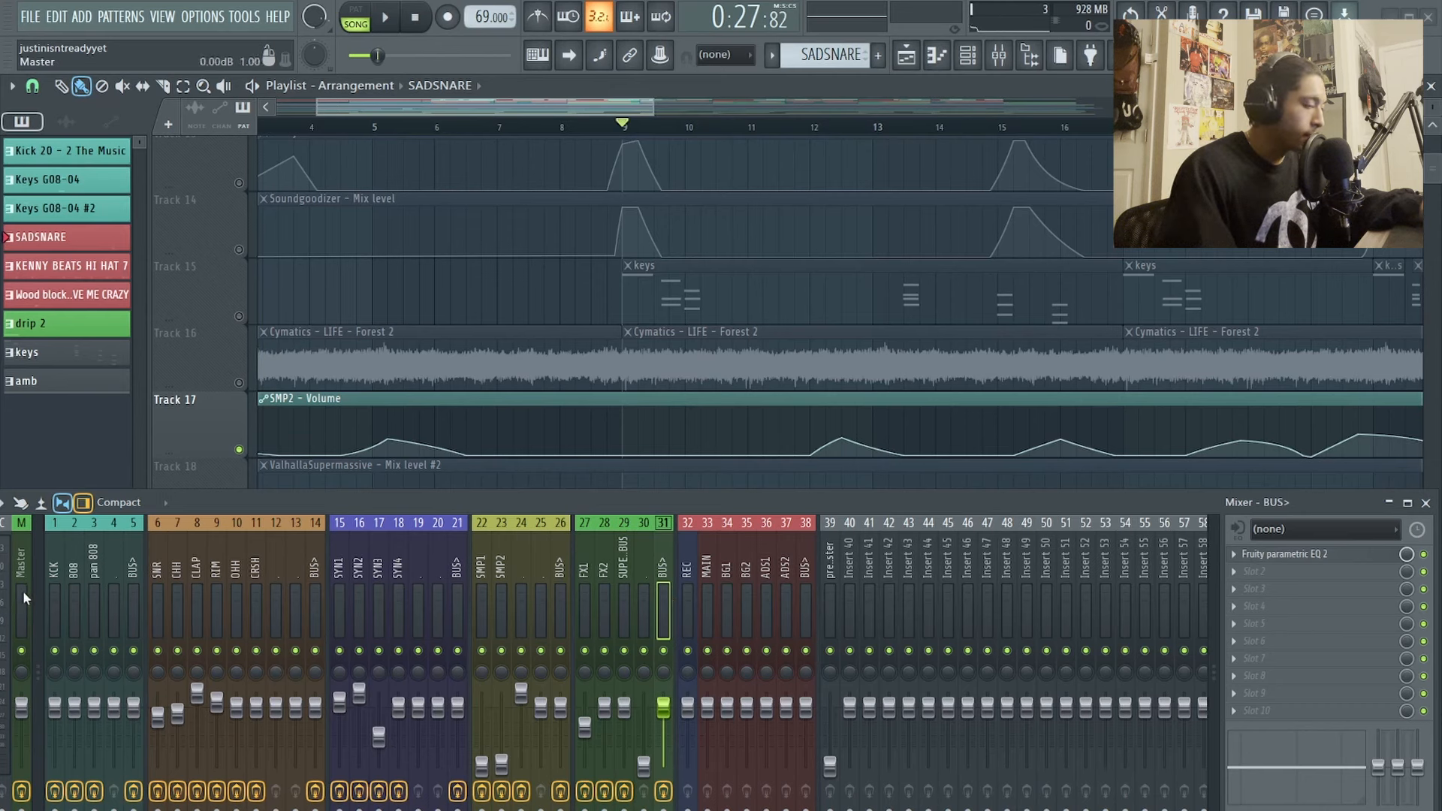
Step: Close the mixer, unmute the keys pattern on Track 15 and place the playhead shortly before bar 9
click(1425, 504)
click(239, 316)
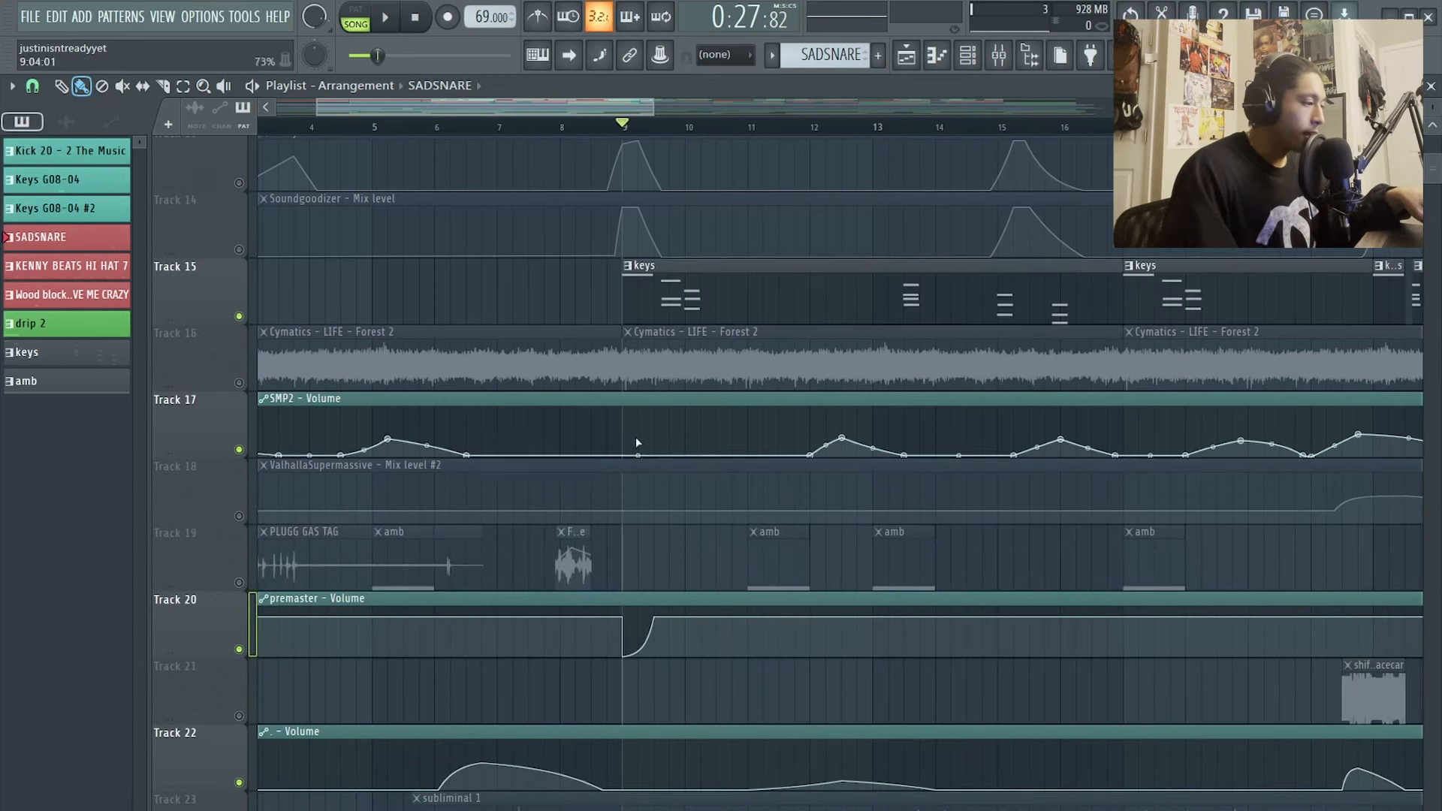
scroll(636, 451, up, 3)
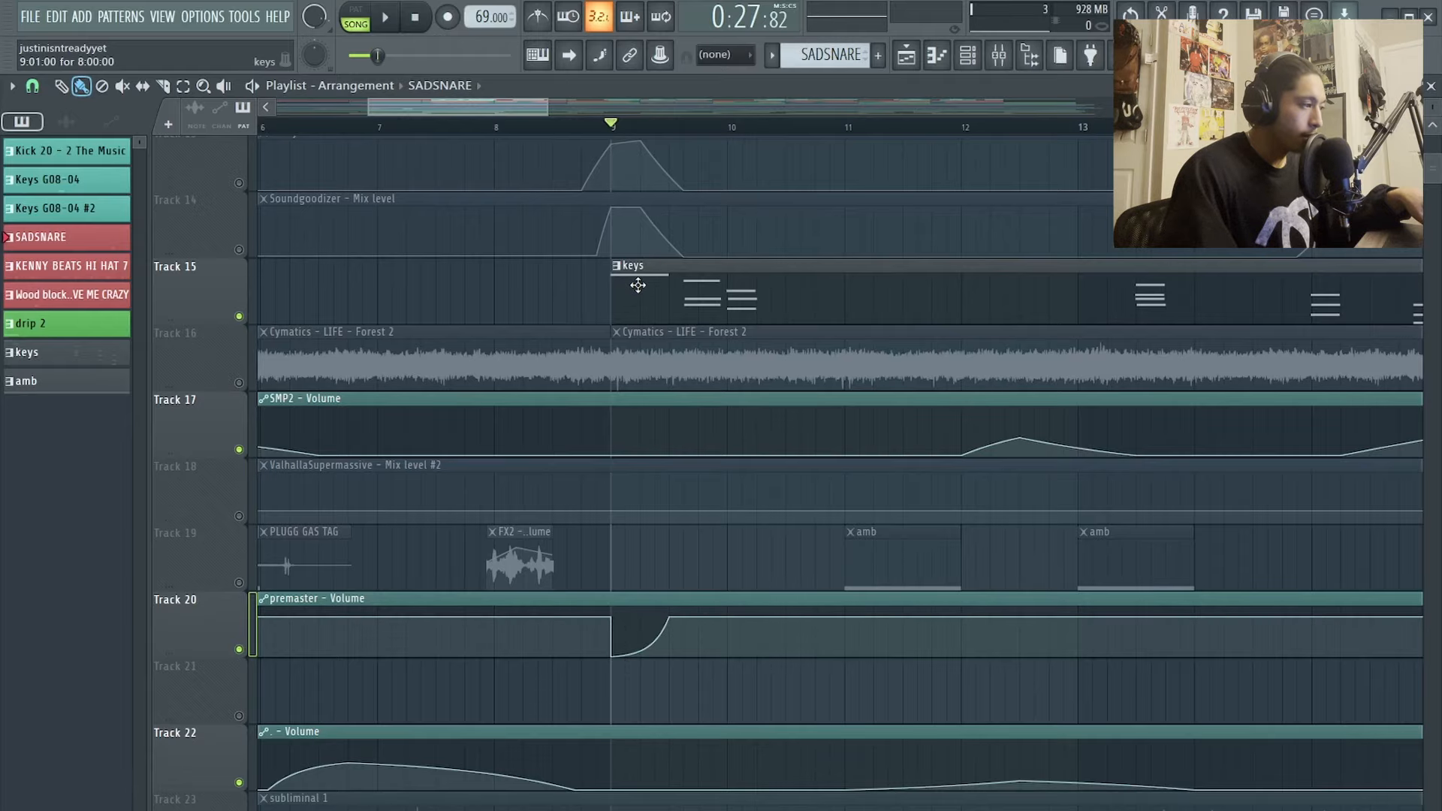
click(573, 137)
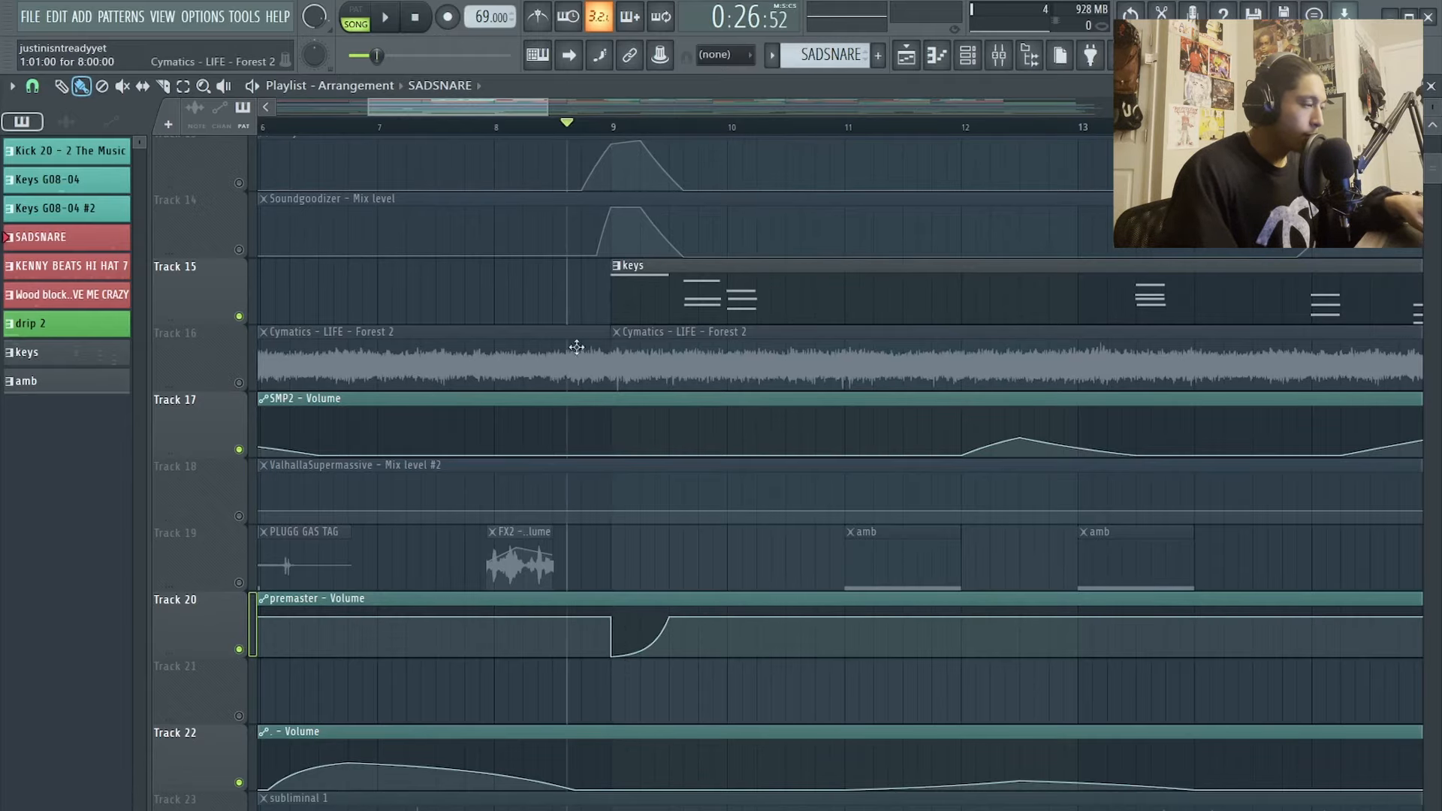
Step: Examine the premaster volume dip at bar 9 on Track 20 alongside the keys and the effect automations on Tracks 11 to 14
scroll(577, 377, up, 6)
scroll(589, 330, down, 3)
scroll(589, 331, down, 9)
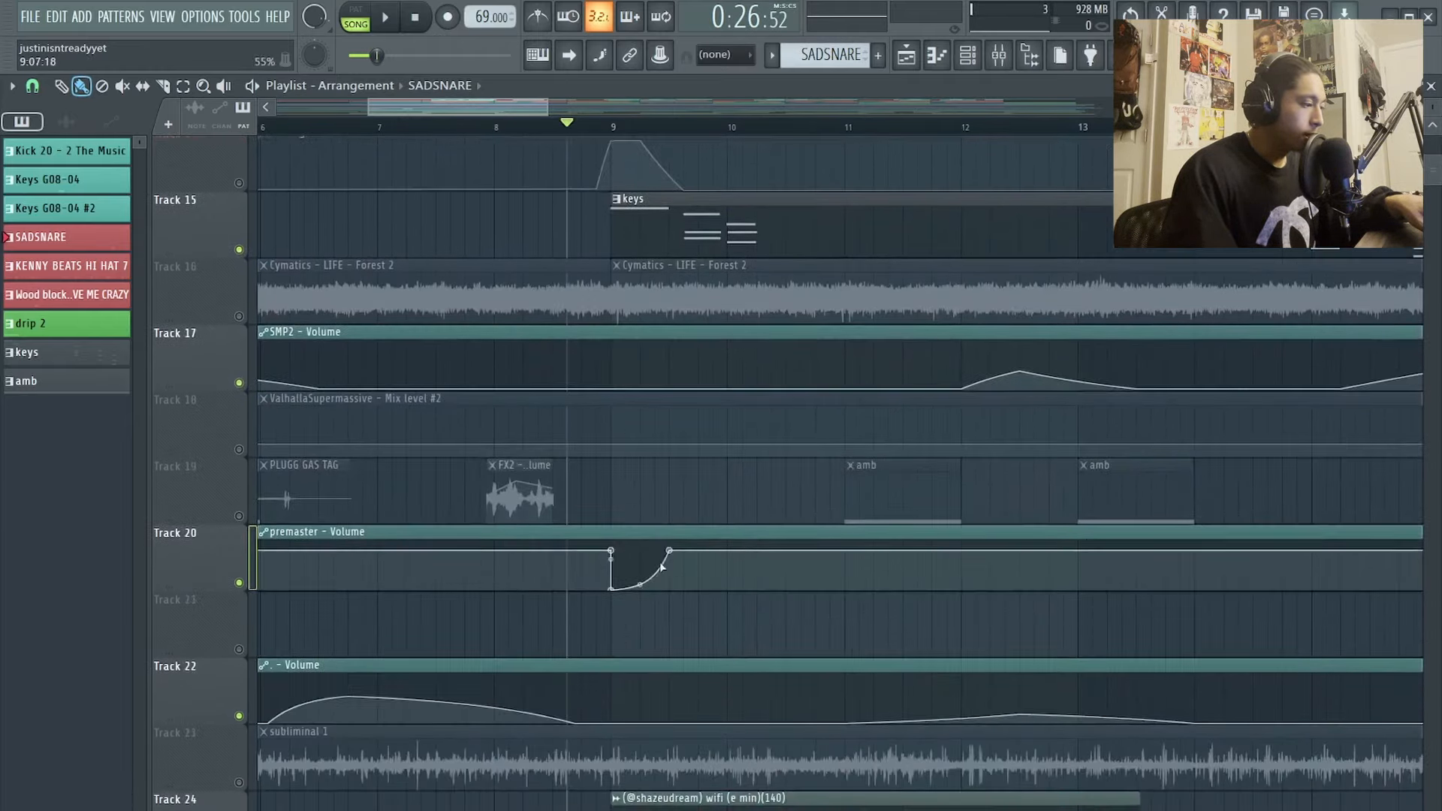
scroll(630, 673, up, 4)
scroll(604, 559, up, 3)
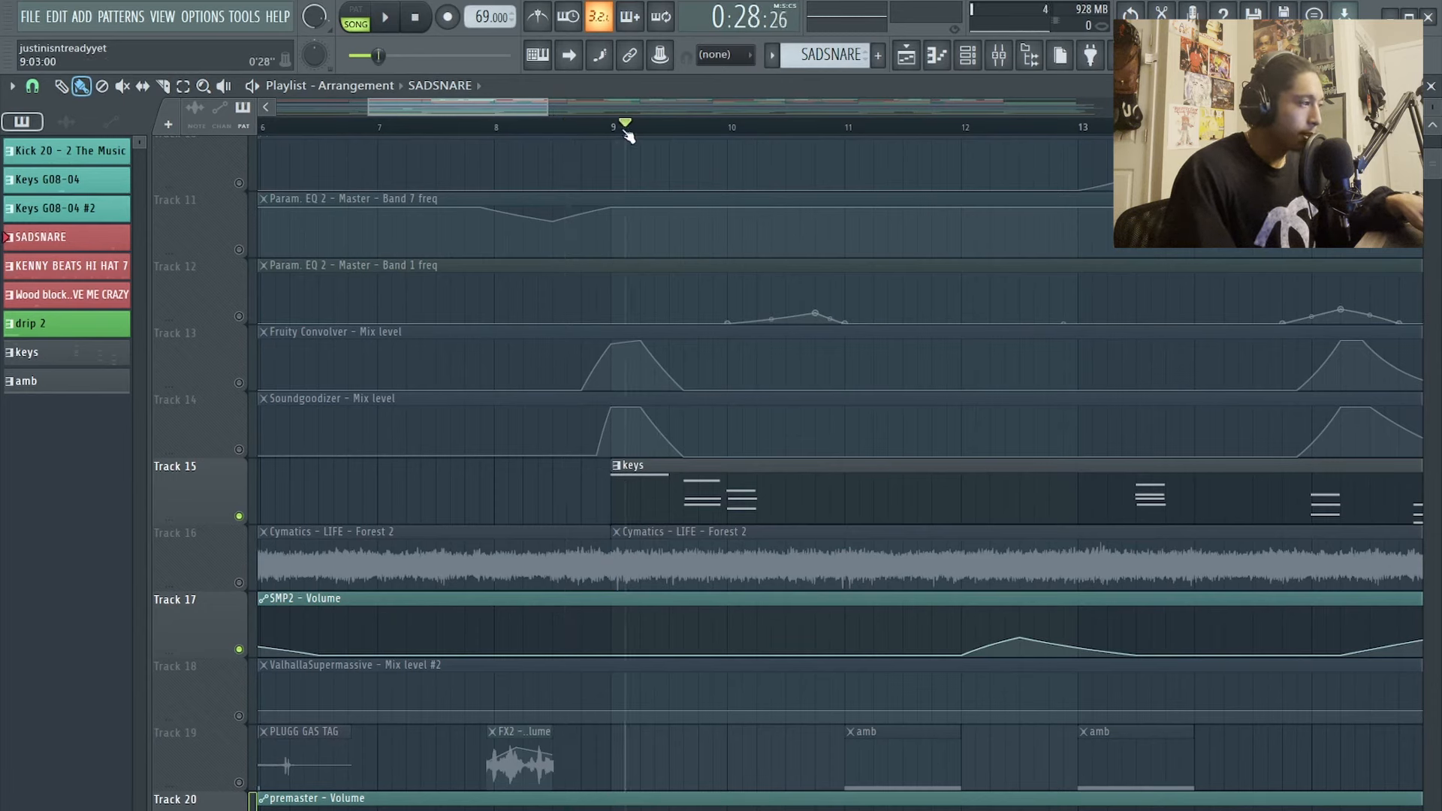
Step: Unmute all the remaining playlist tracks and look over the arrangement through bar 45
scroll(605, 487, down, 4)
ctrl+scroll(605, 487, down, 4)
ctrl+scroll(605, 485, down, 2)
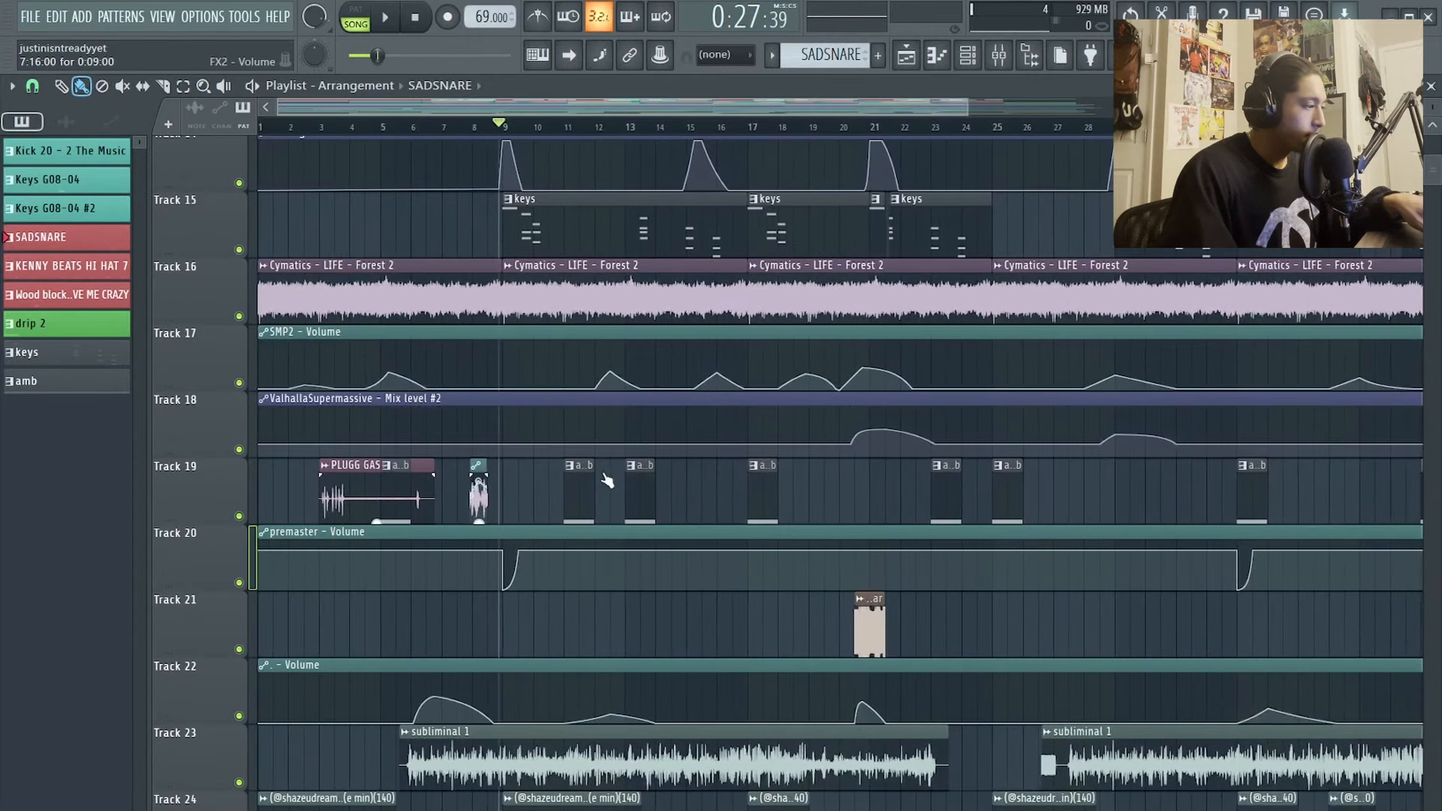
scroll(605, 480, down, 5)
scroll(603, 466, up, 5)
ctrl+scroll(631, 466, down, 2)
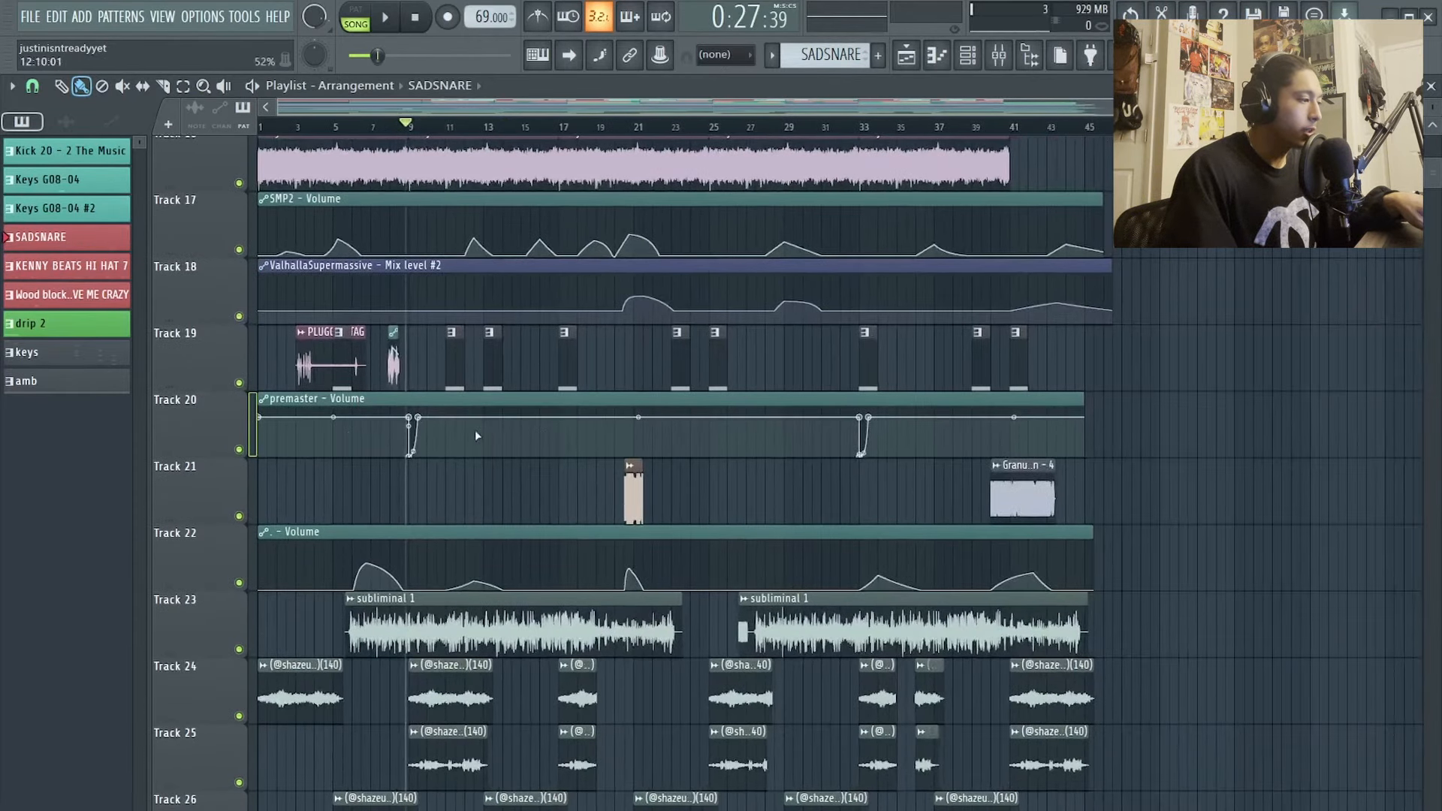
ctrl+scroll(470, 430, up, 2)
scroll(396, 409, up, 3)
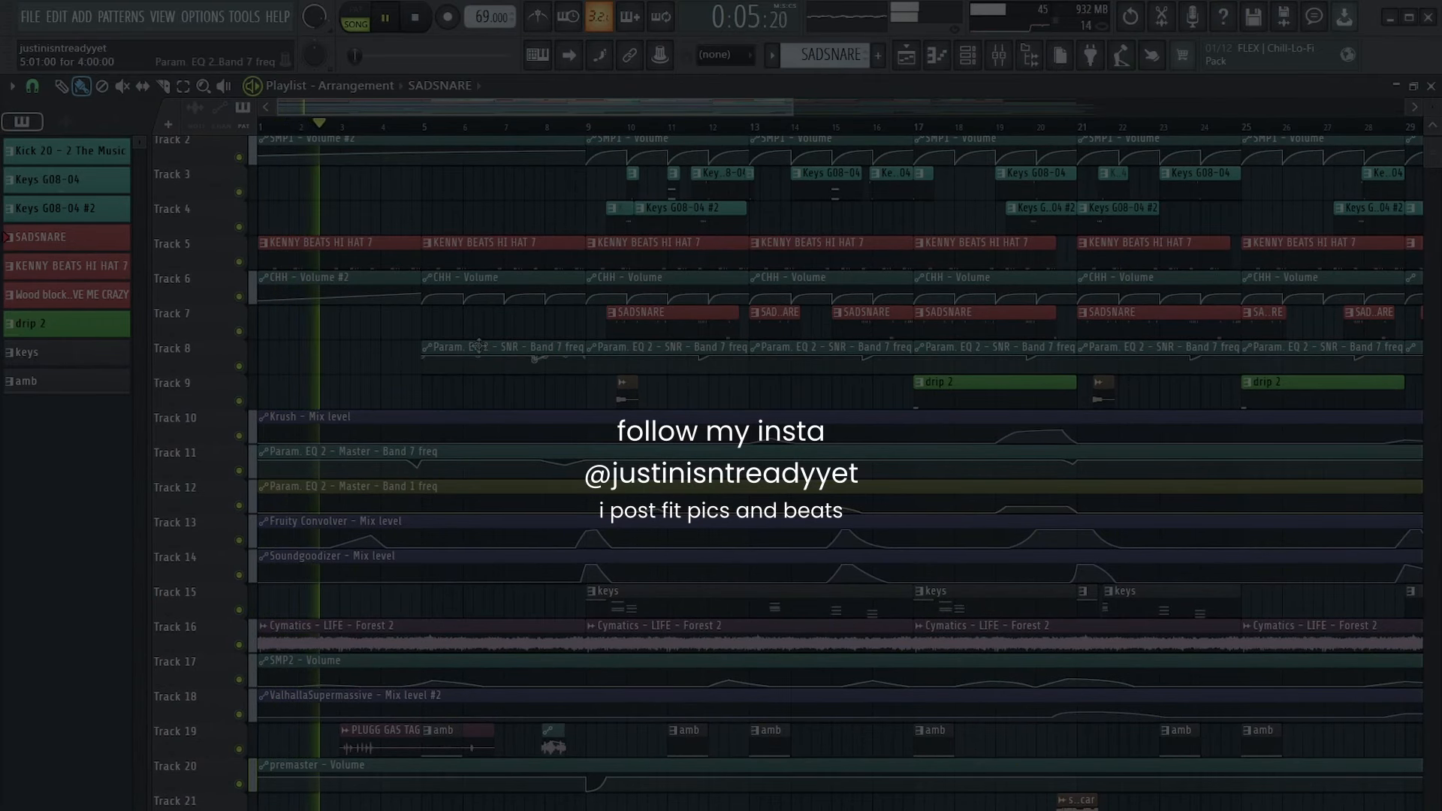
Step: Play the full beat with all tracks active past bar 11, following the automations, ambience, 808s and drums in the playlist
scroll(478, 347, down, 6)
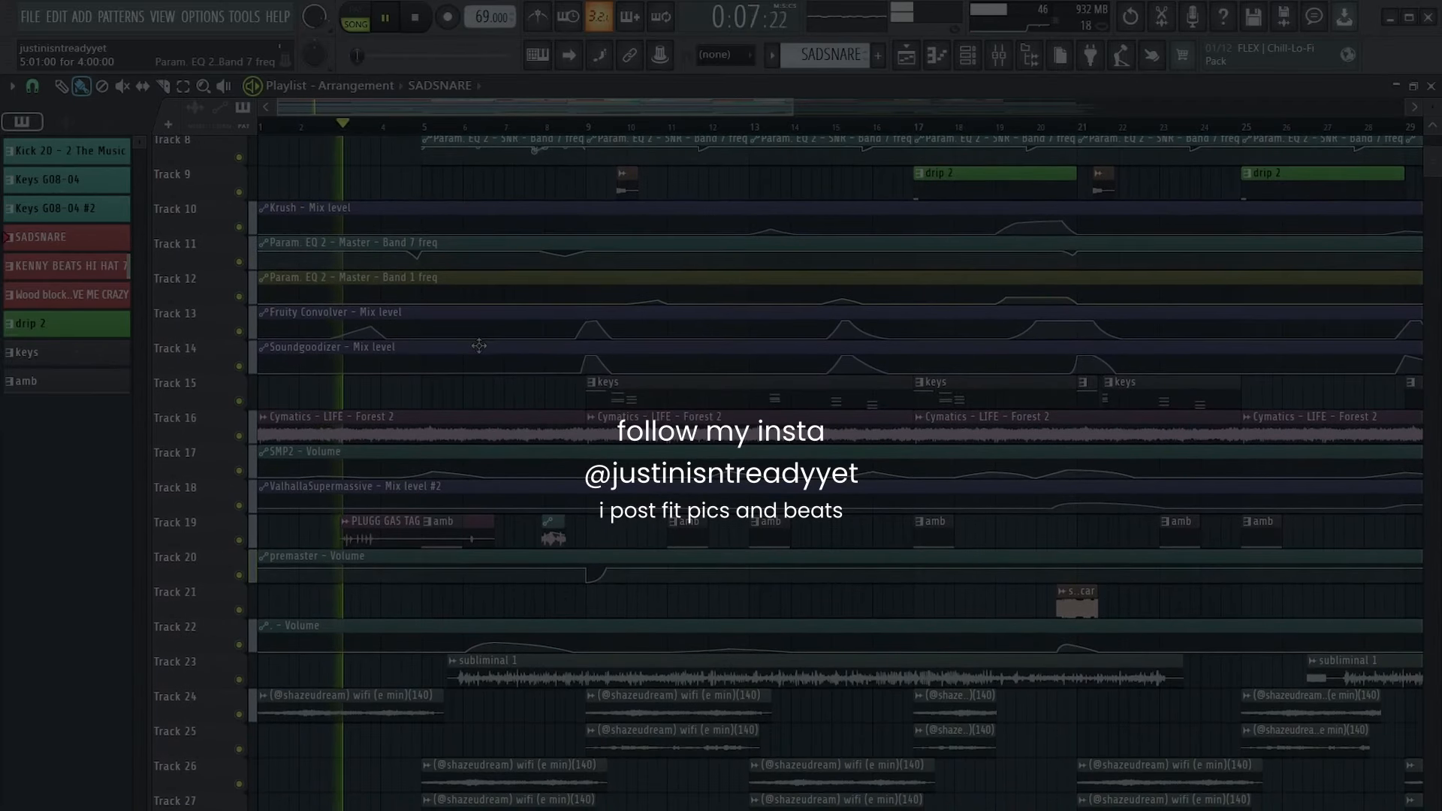
scroll(479, 346, up, 1)
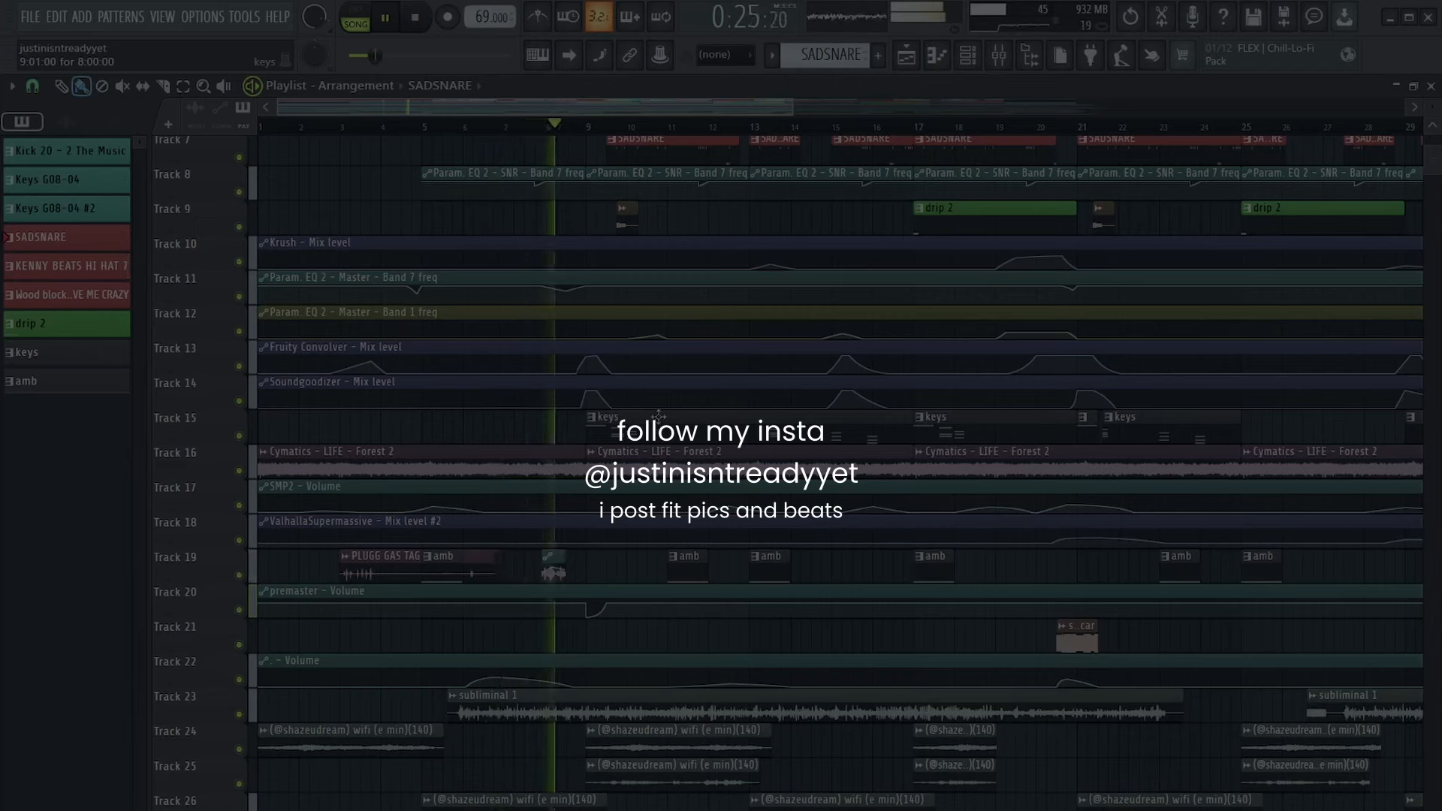
ctrl+scroll(658, 415, up, 5)
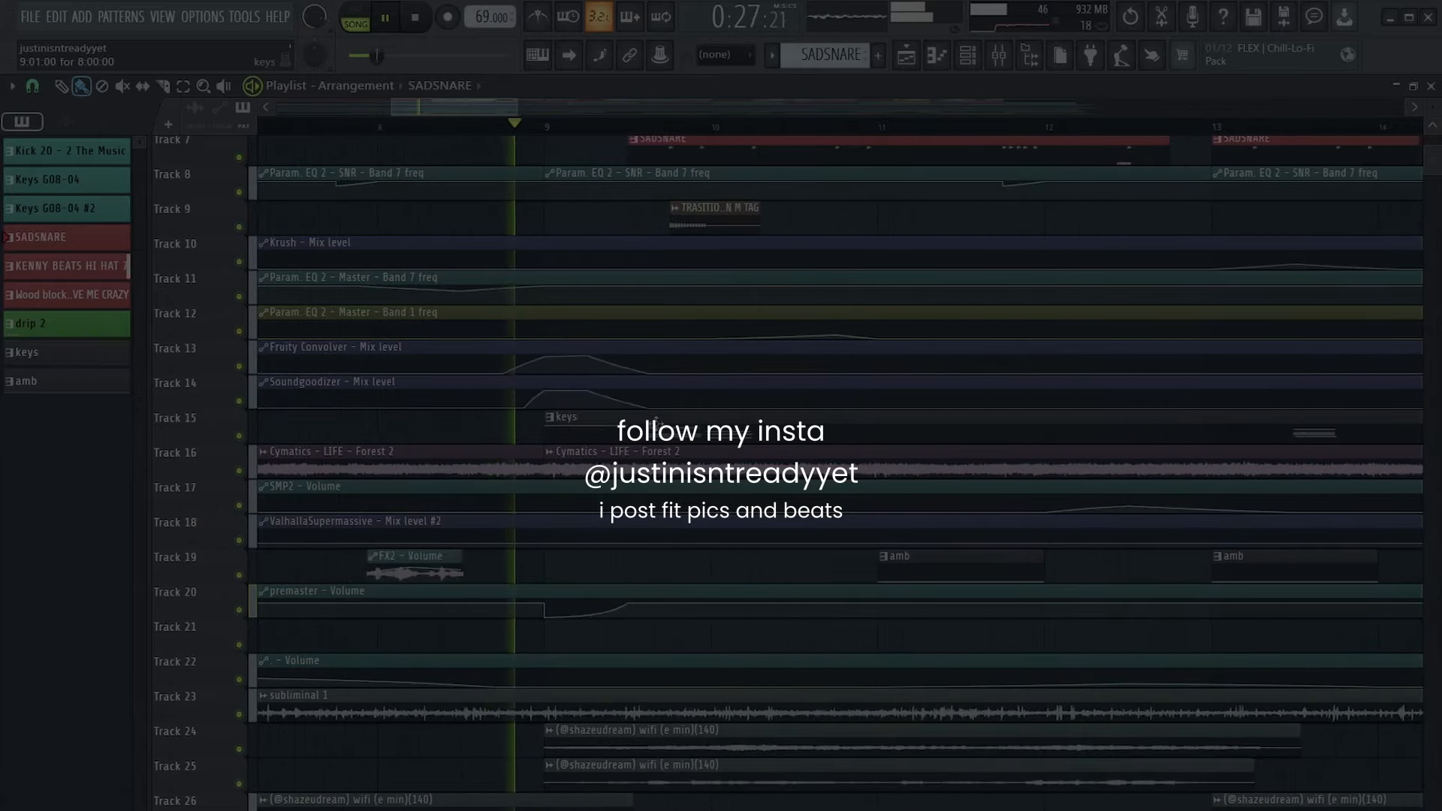
alt+scroll(689, 419, up, 3)
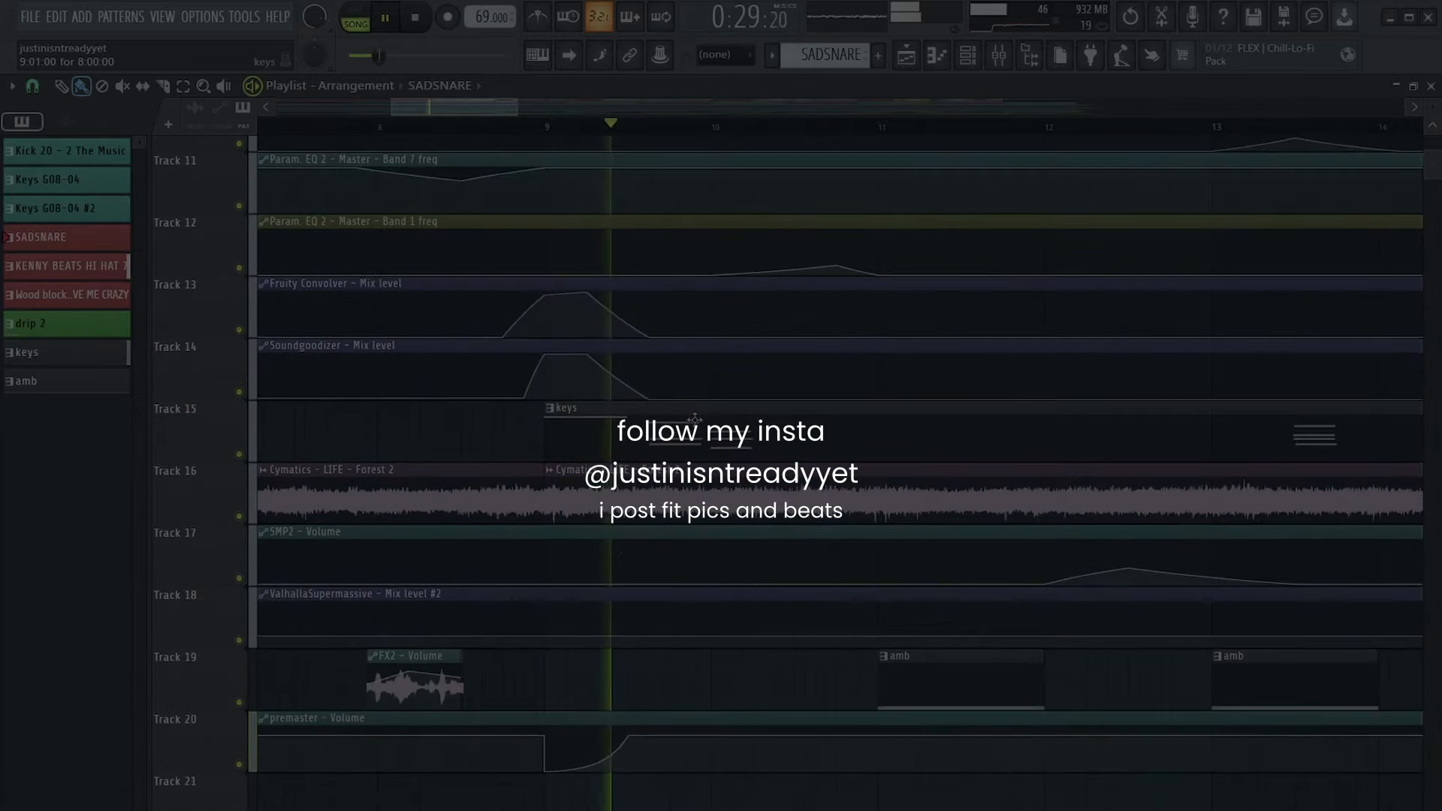
scroll(707, 418, up, 10)
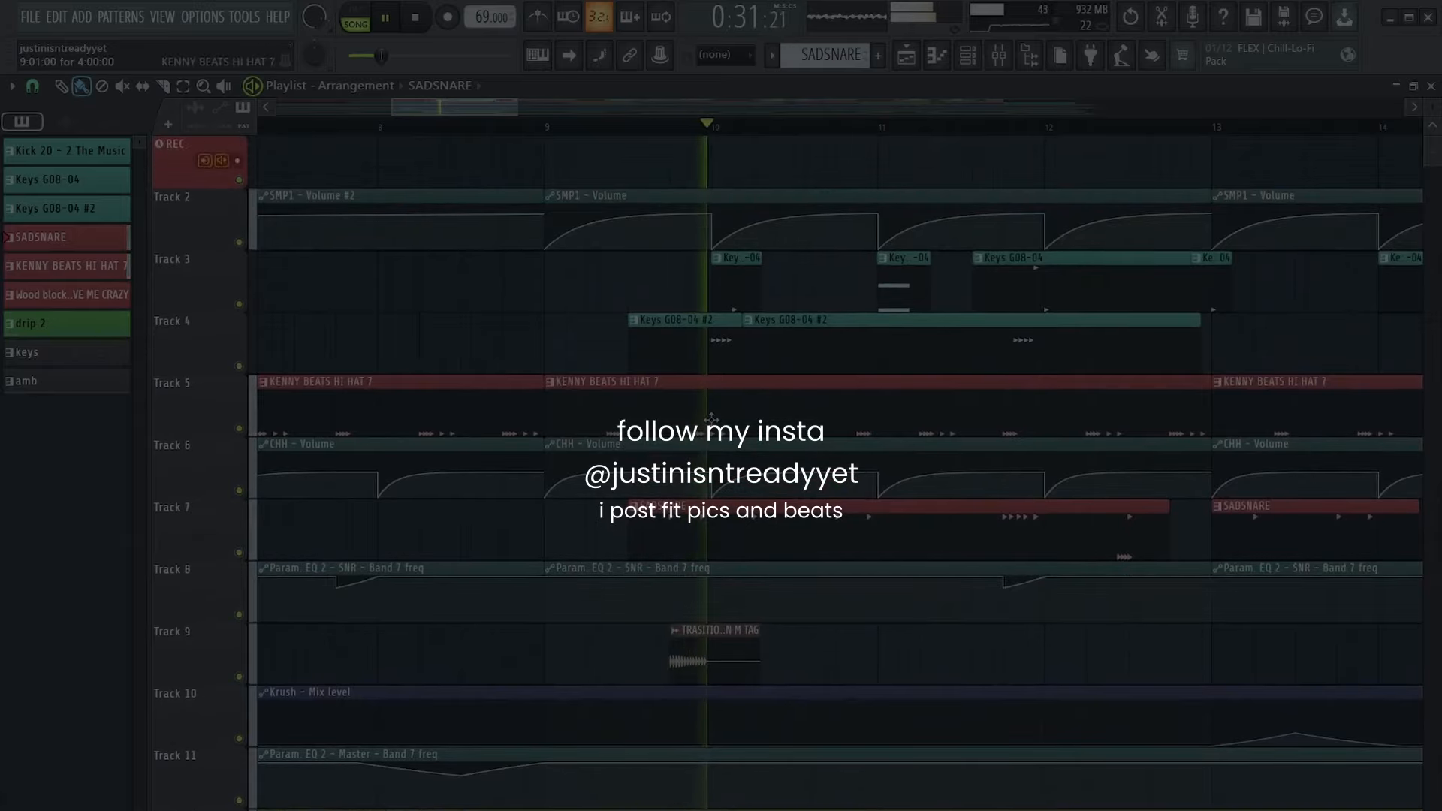
ctrl+scroll(677, 411, down, 2)
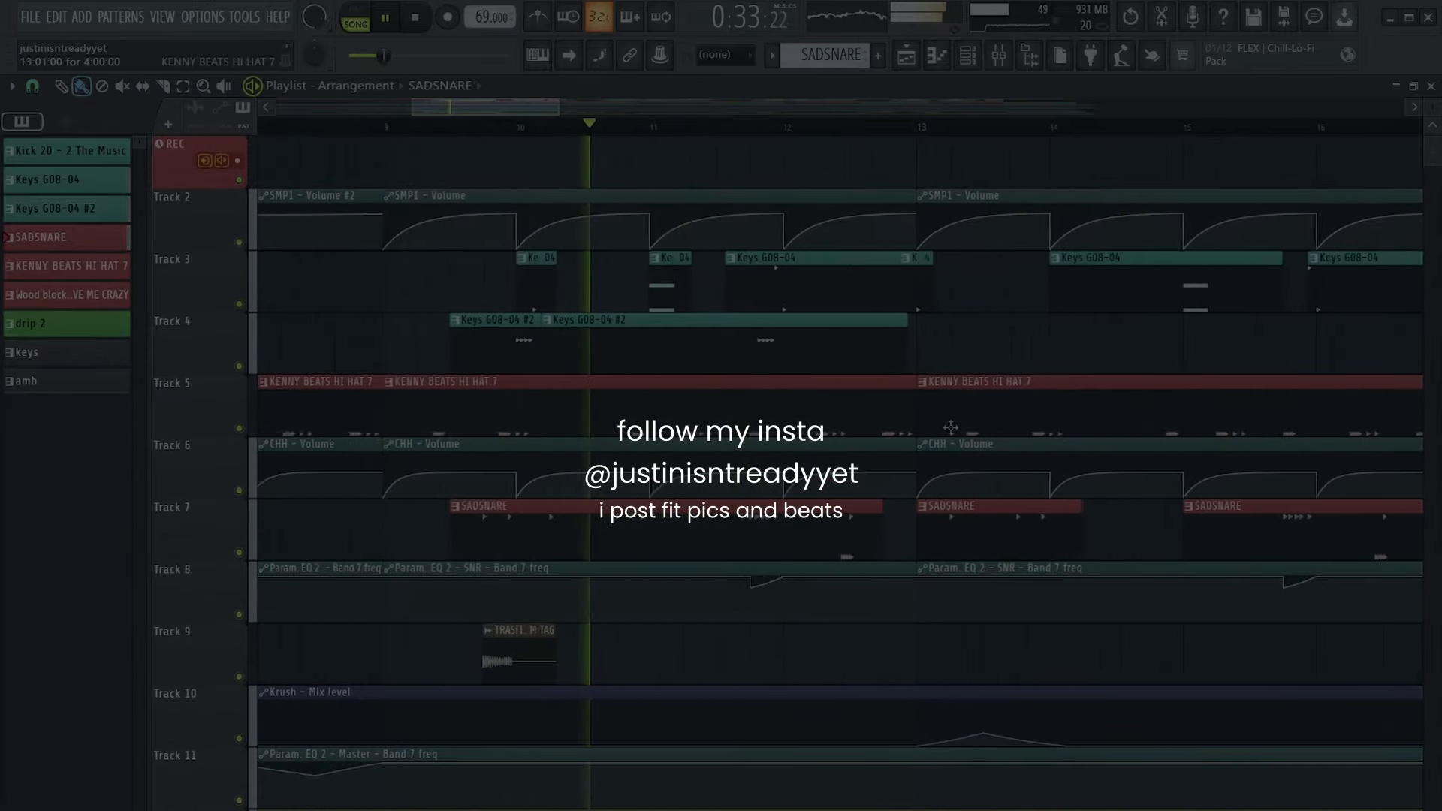
ctrl+scroll(641, 404, up, 3)
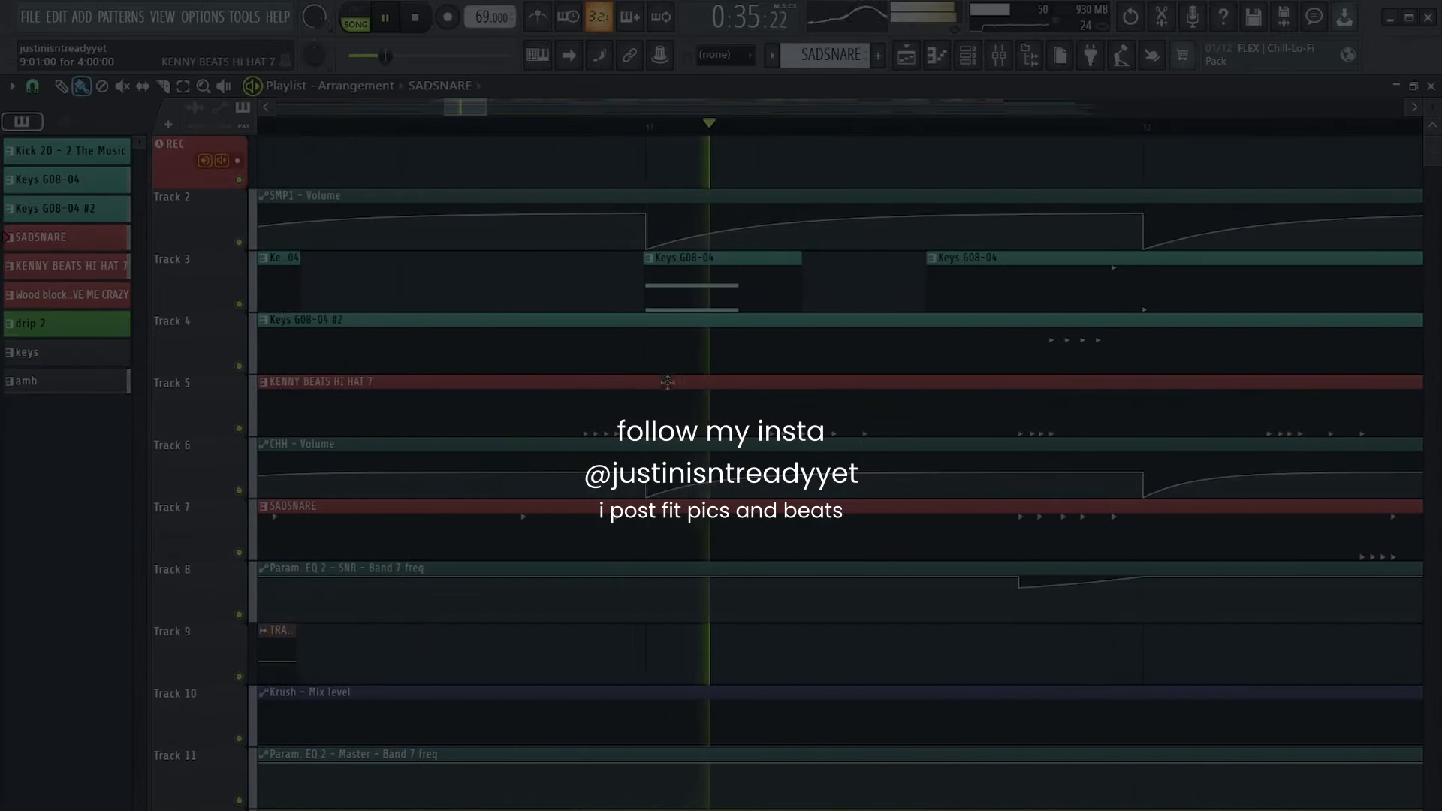
ctrl+scroll(676, 408, up, 2)
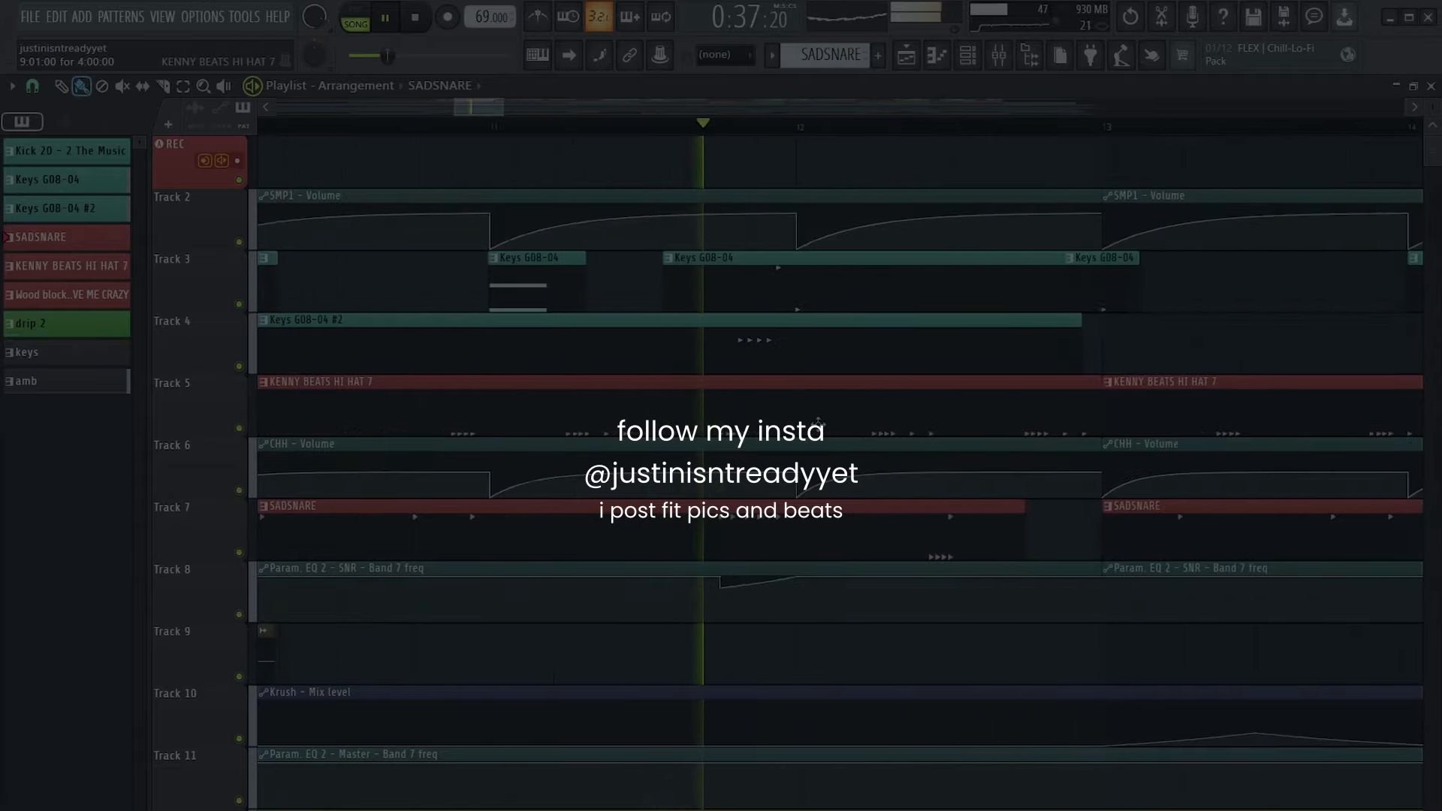
Step: Follow the full beat's playback from bar 11 to bar 17 across the keys, hi-hat and snare patterns on Tracks 2 to 8
ctrl+scroll(657, 411, down, 2)
ctrl+scroll(789, 420, up, 3)
ctrl+scroll(653, 414, down, 3)
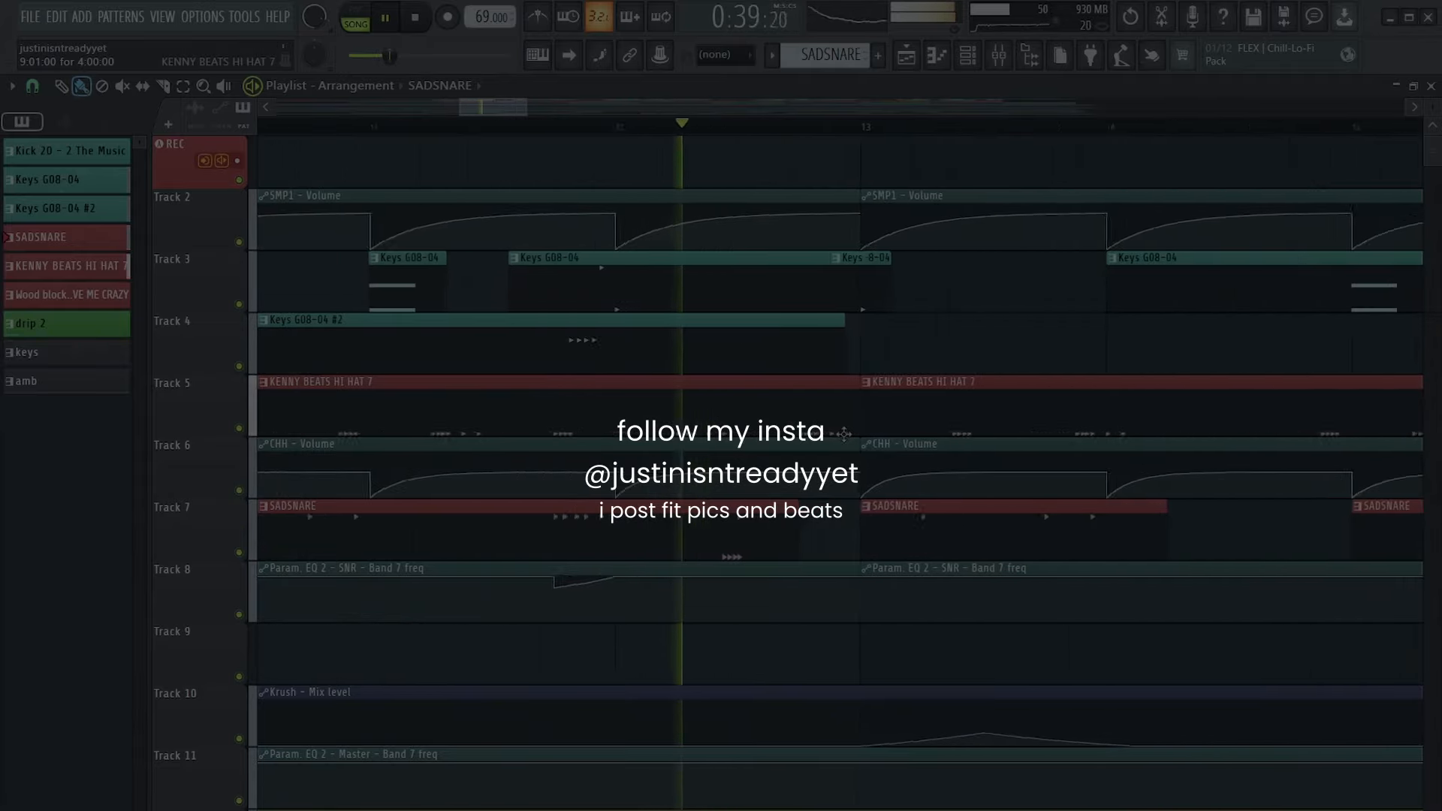
ctrl+scroll(825, 439, up, 3)
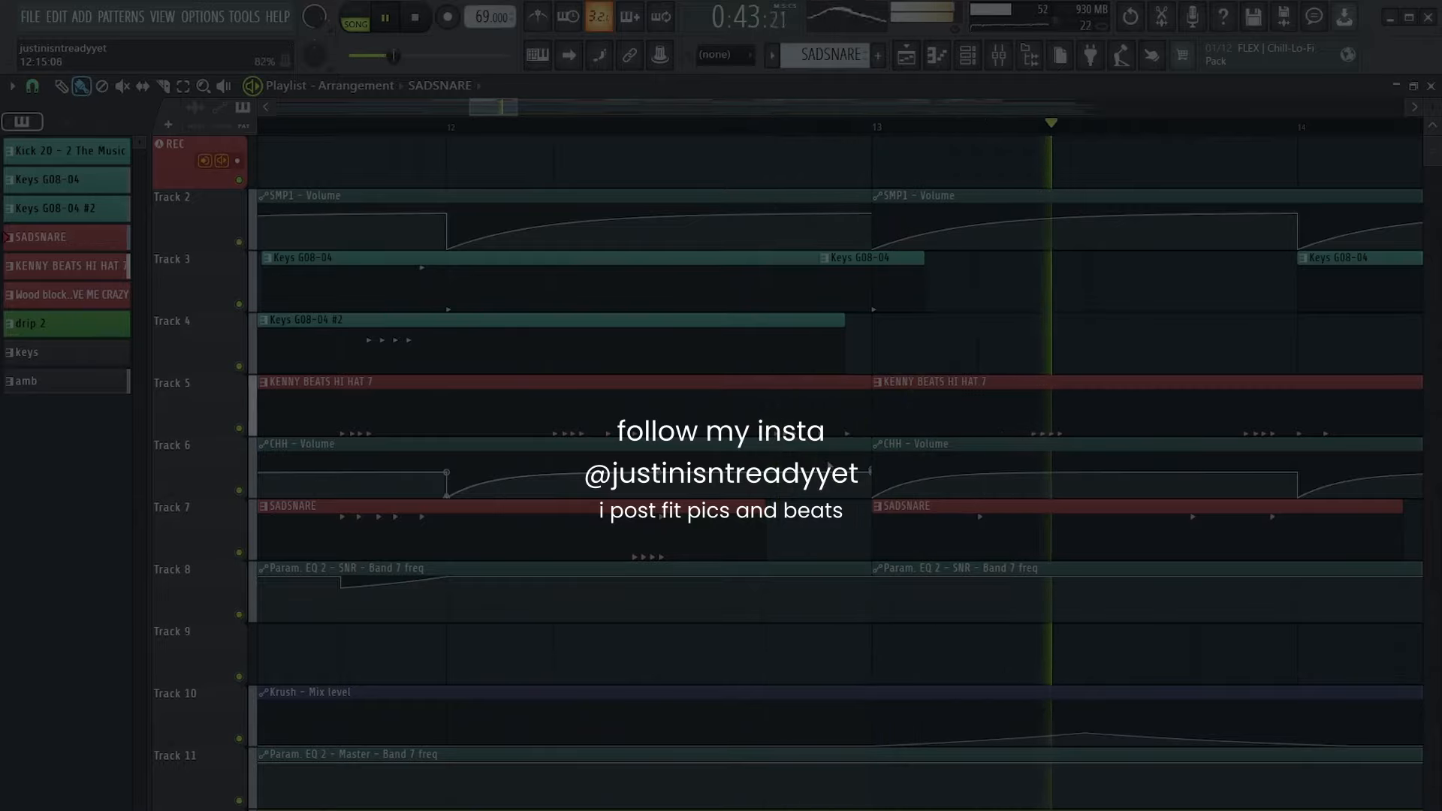
ctrl+scroll(798, 470, down, 2)
ctrl+scroll(969, 492, up, 3)
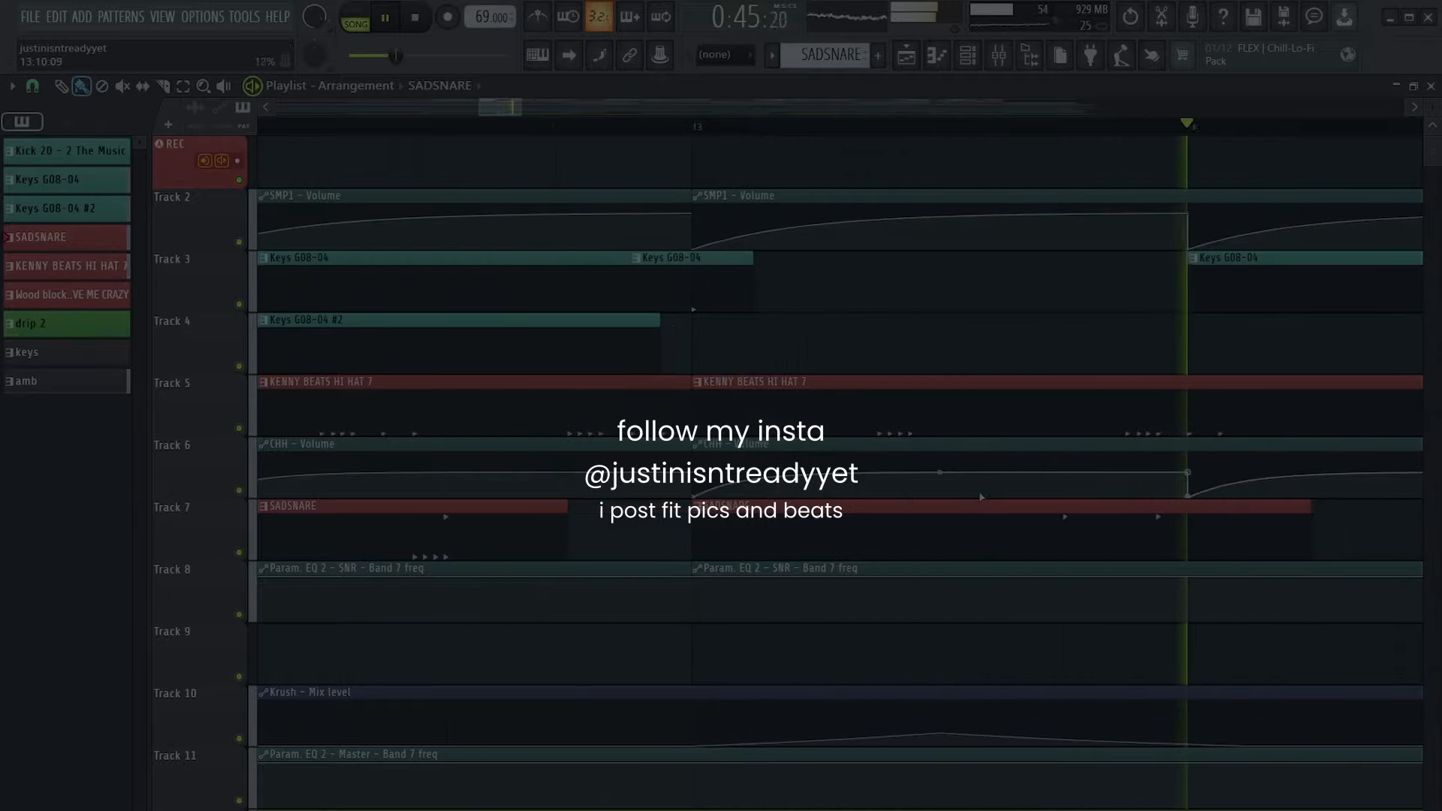
ctrl+scroll(787, 484, down, 3)
ctrl+scroll(887, 488, down, 3)
ctrl+scroll(1131, 511, up, 3)
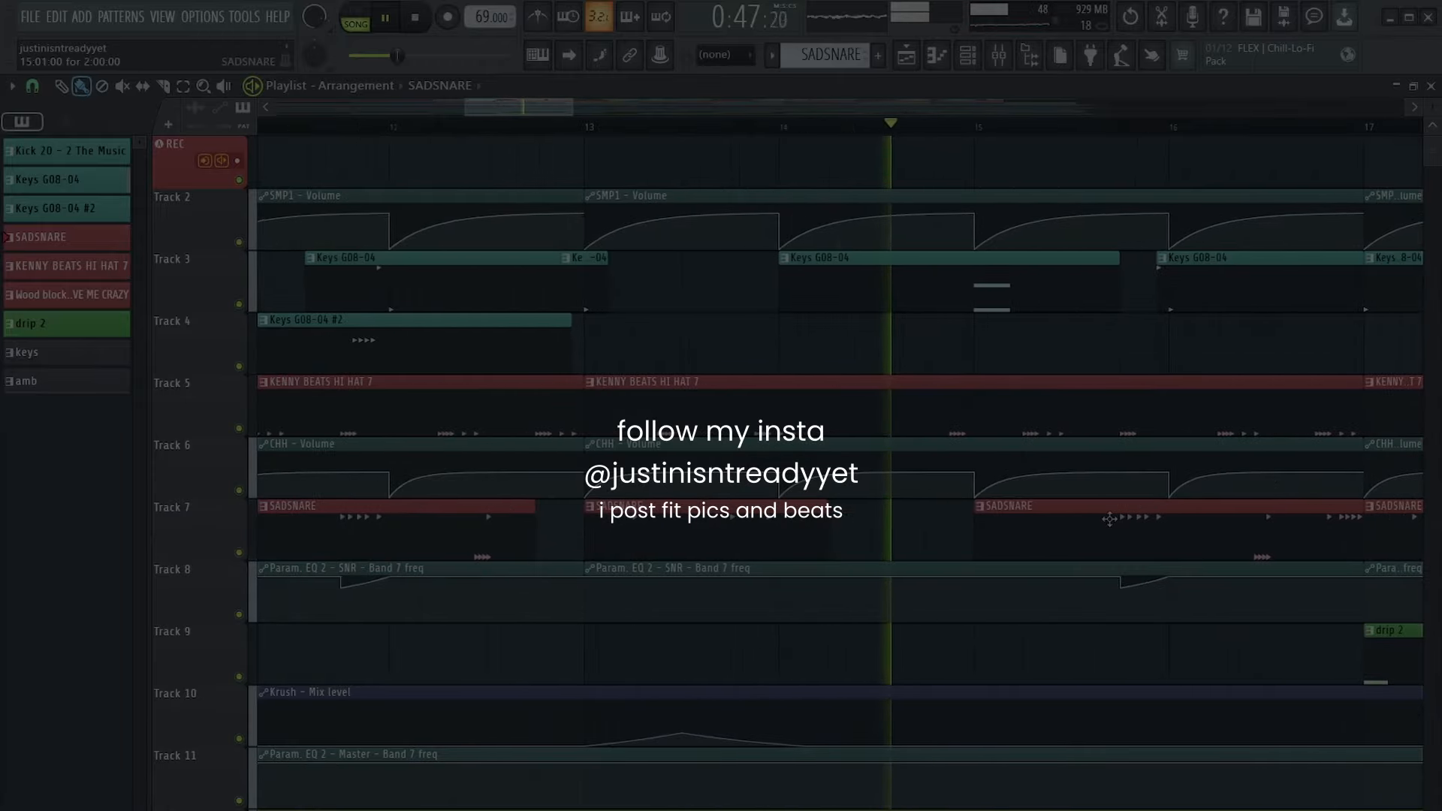
ctrl+scroll(1086, 507, up, 2)
ctrl+scroll(977, 492, down, 2)
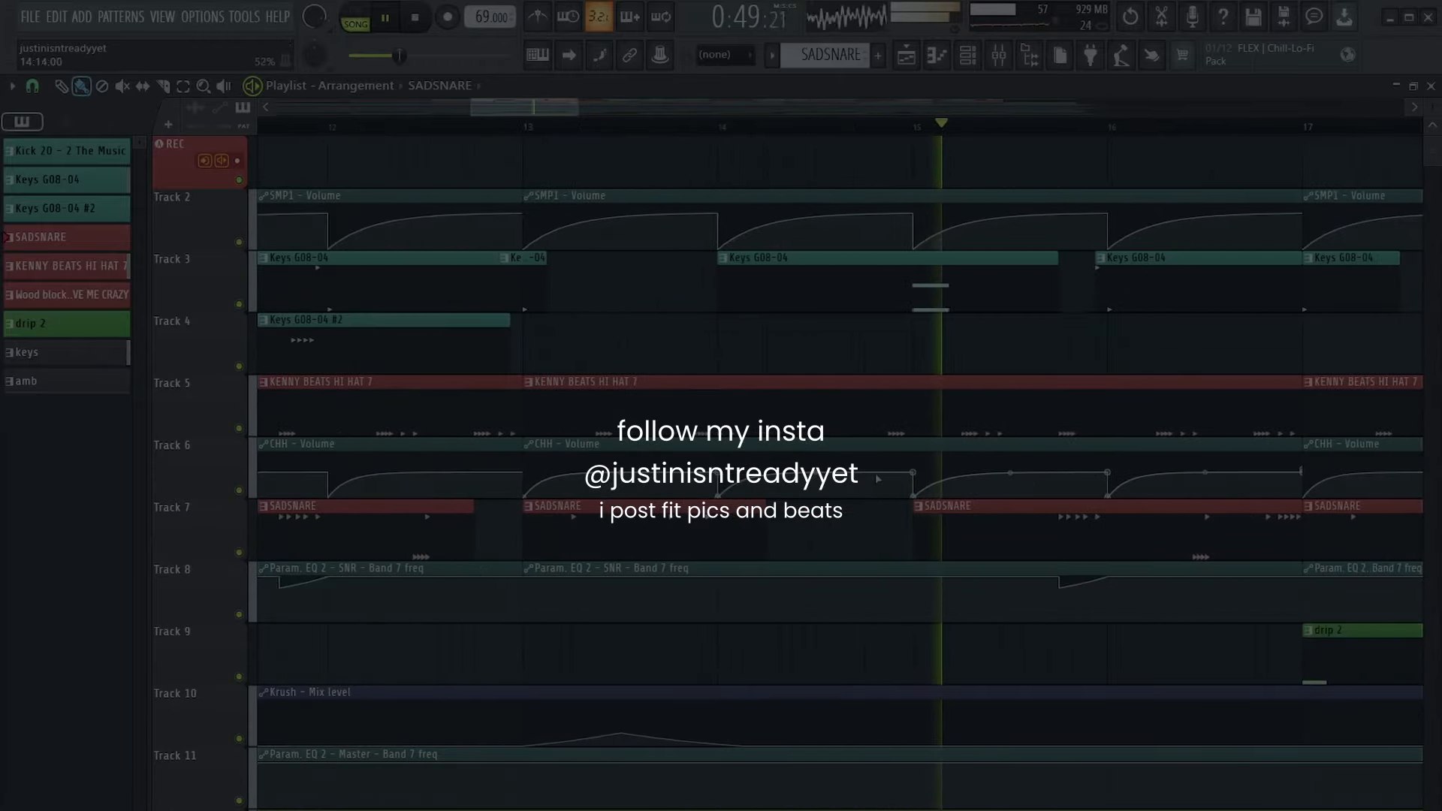
ctrl+scroll(885, 482, down, 3)
ctrl+scroll(1240, 514, up, 3)
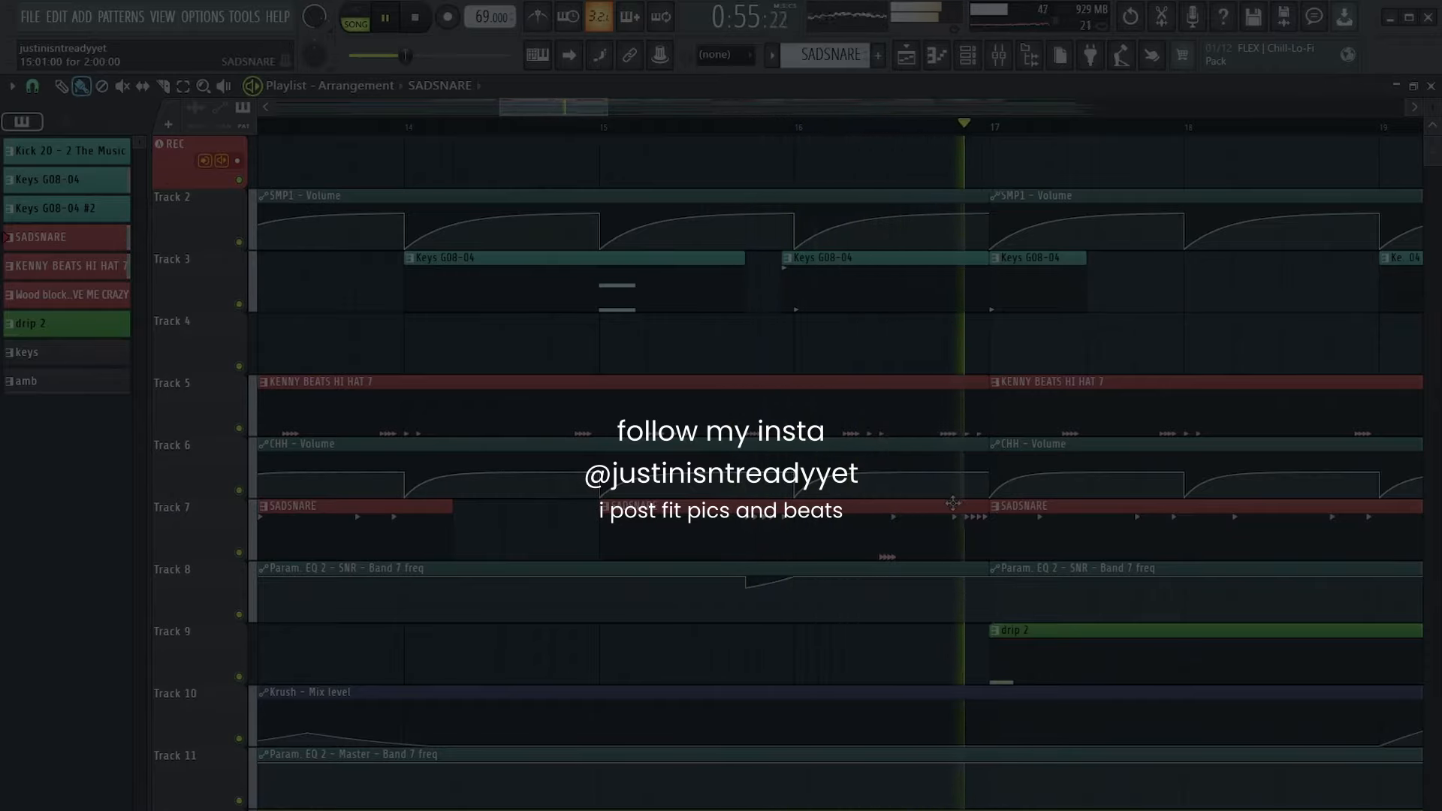
ctrl+scroll(952, 510, down, 5)
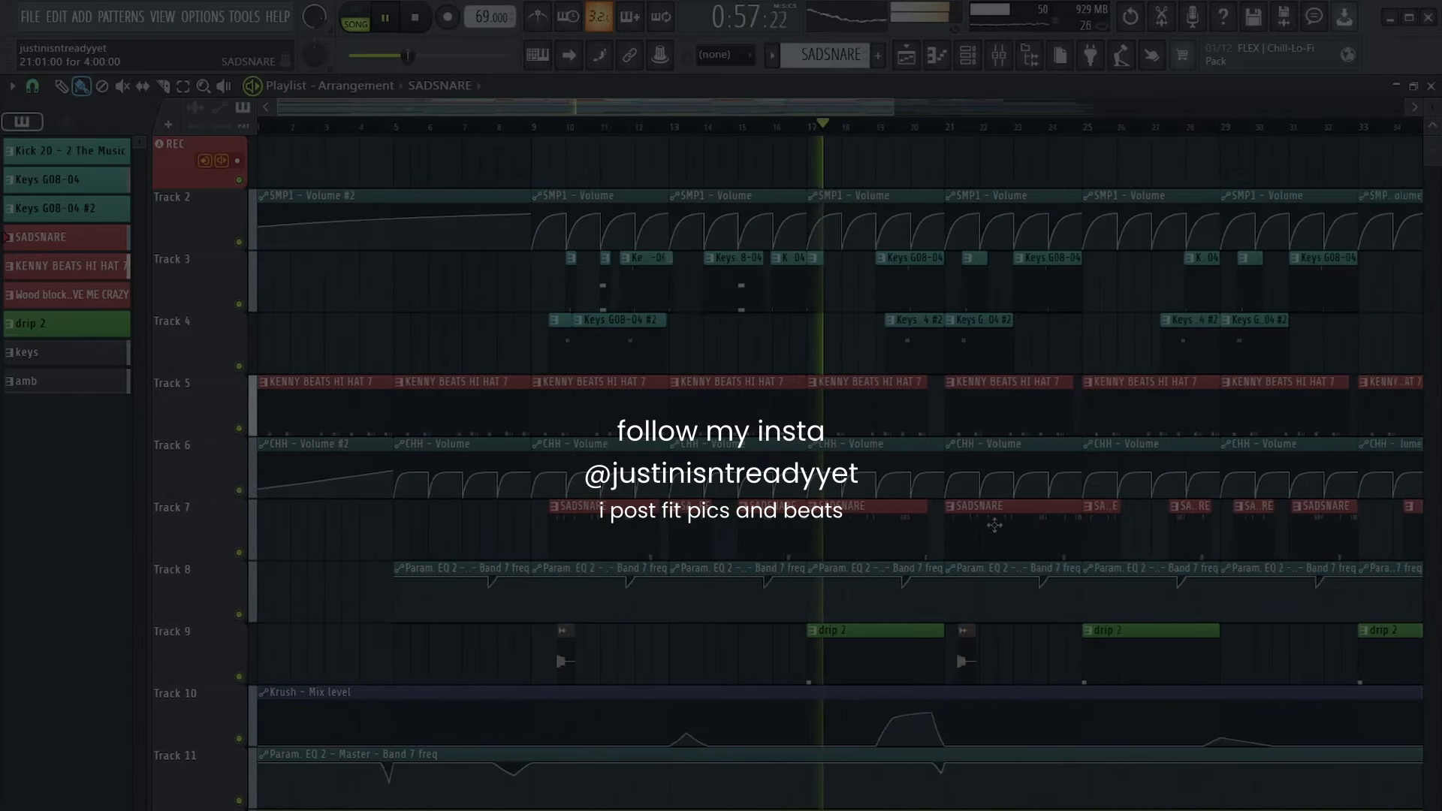
Step: Examine the effect automations, ambience and racecar transition clip on Tracks 10 to 25 as the beat plays through the bar 21 transition
ctrl+scroll(993, 521, up, 2)
scroll(993, 521, down, 5)
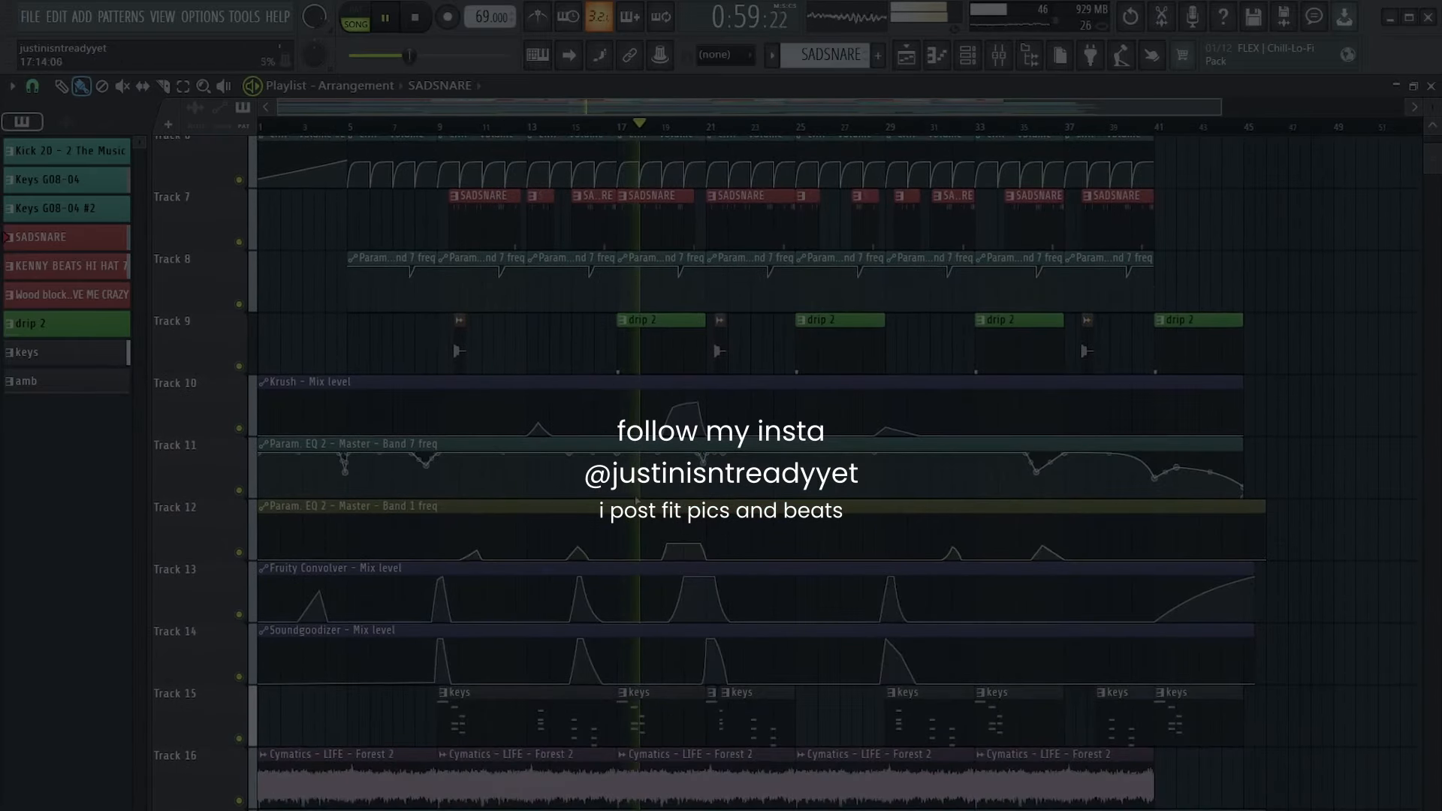
scroll(688, 553, down, 8)
ctrl+scroll(687, 552, up, 4)
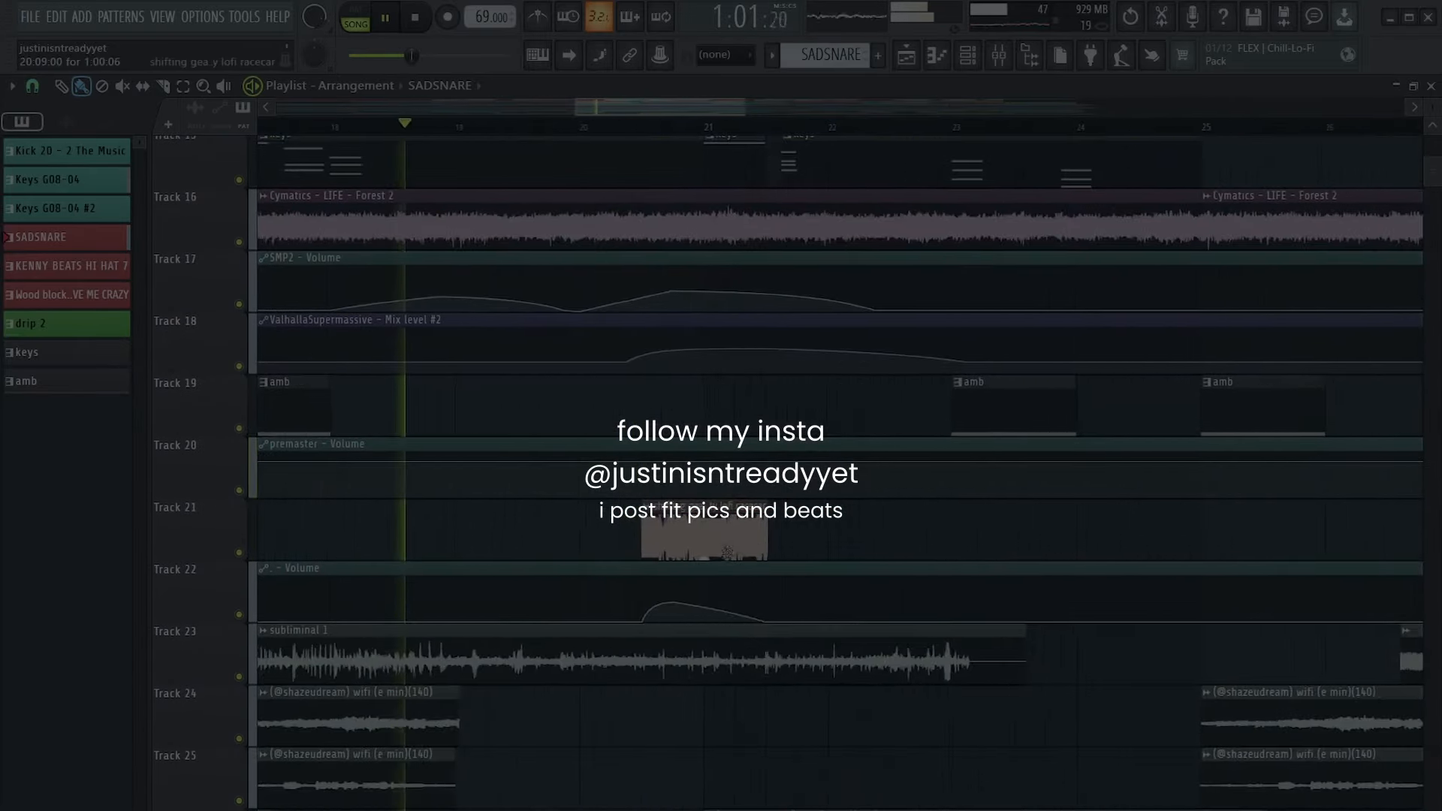
ctrl+scroll(687, 553, down, 2)
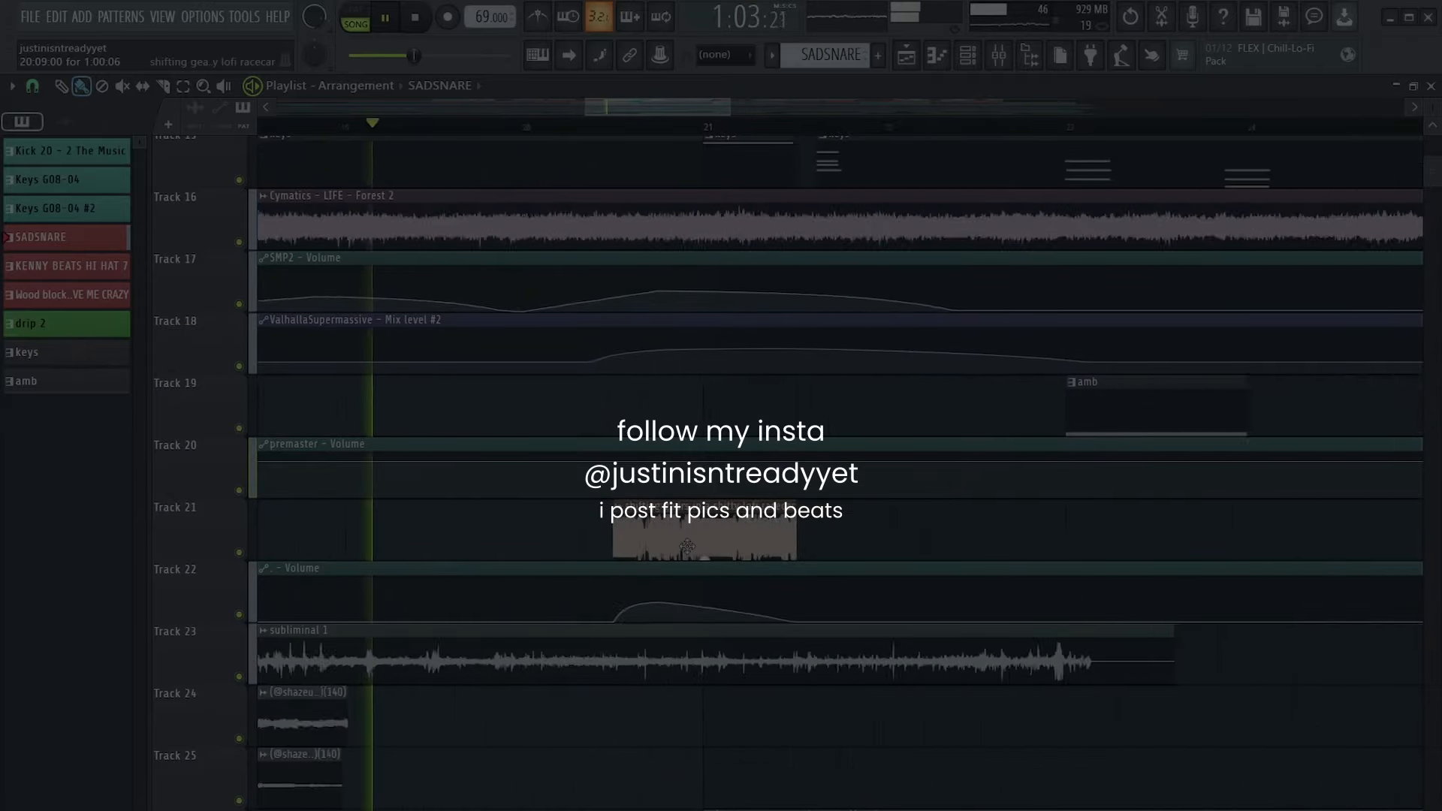
scroll(468, 448, up, 6)
scroll(468, 447, up, 6)
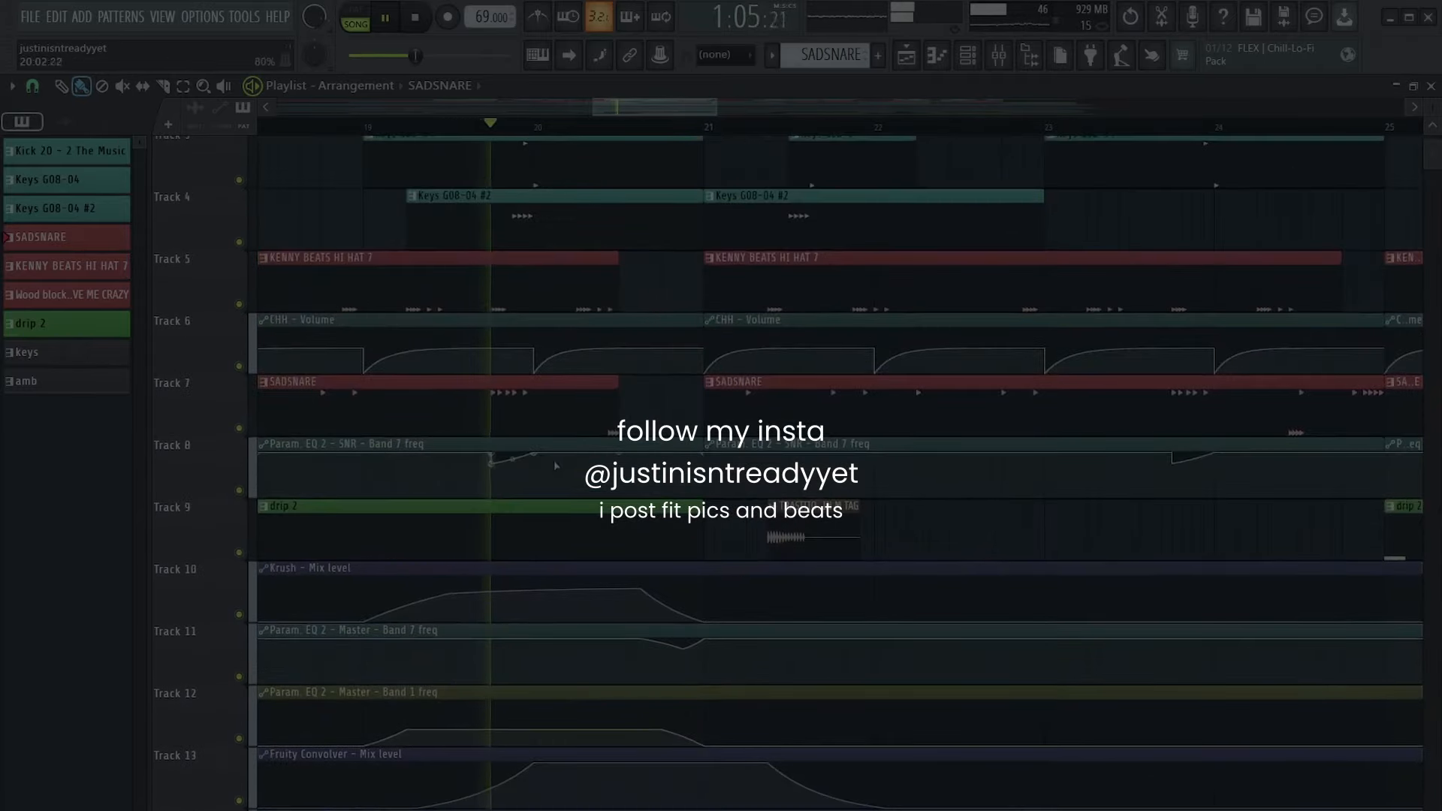
scroll(705, 605, down, 10)
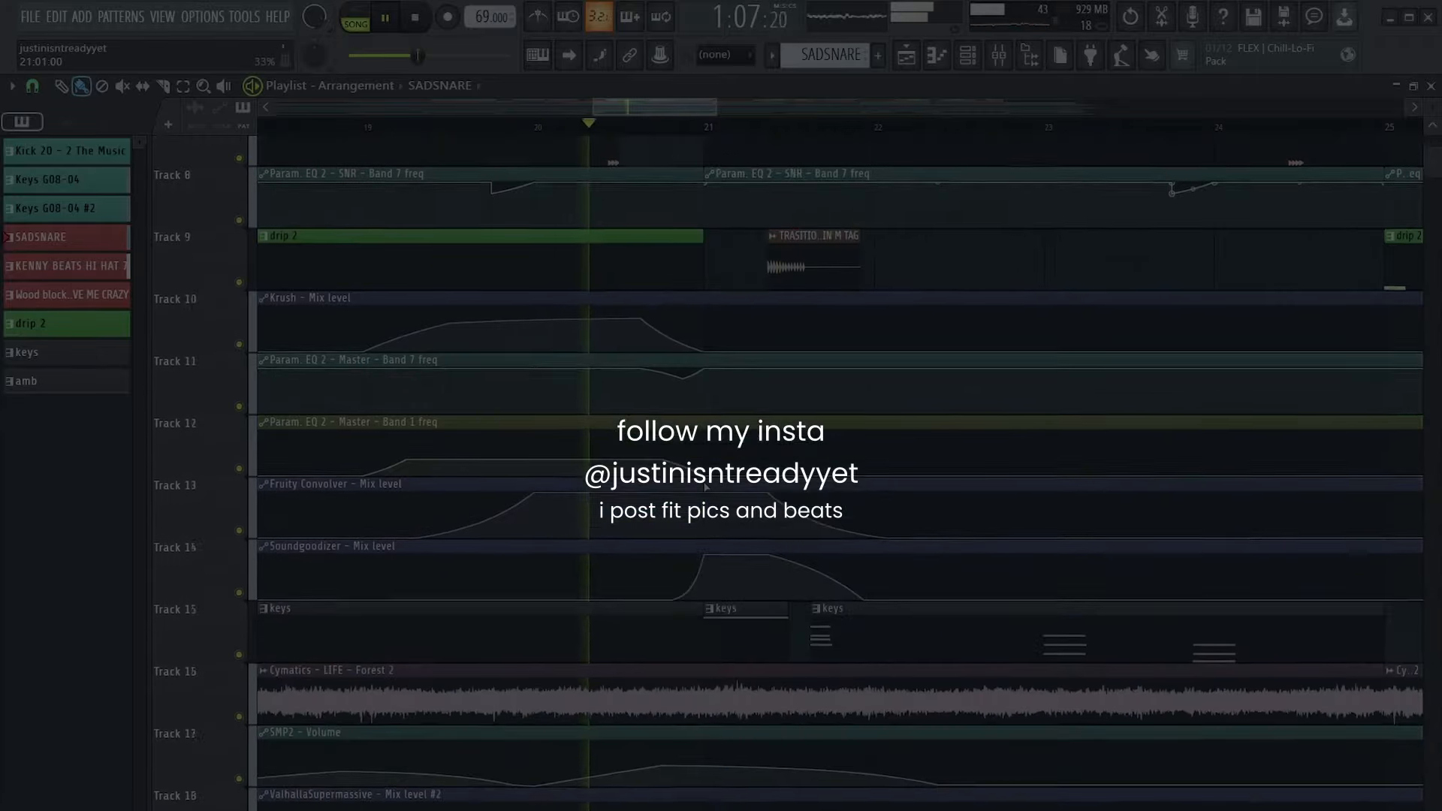
ctrl+scroll(705, 604, up, 1)
ctrl+scroll(705, 605, up, 2)
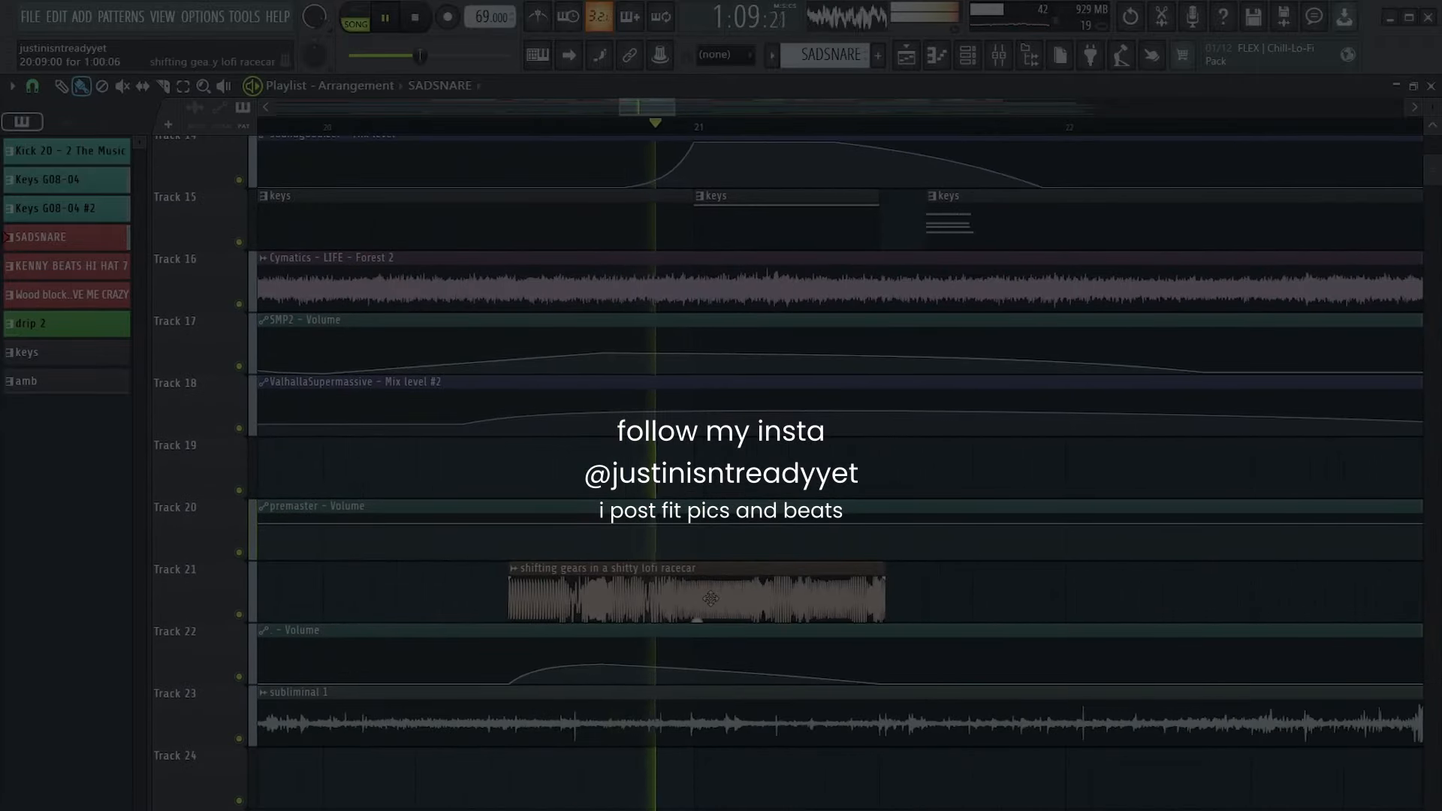
ctrl+scroll(736, 605, down, 3)
scroll(818, 581, up, 13)
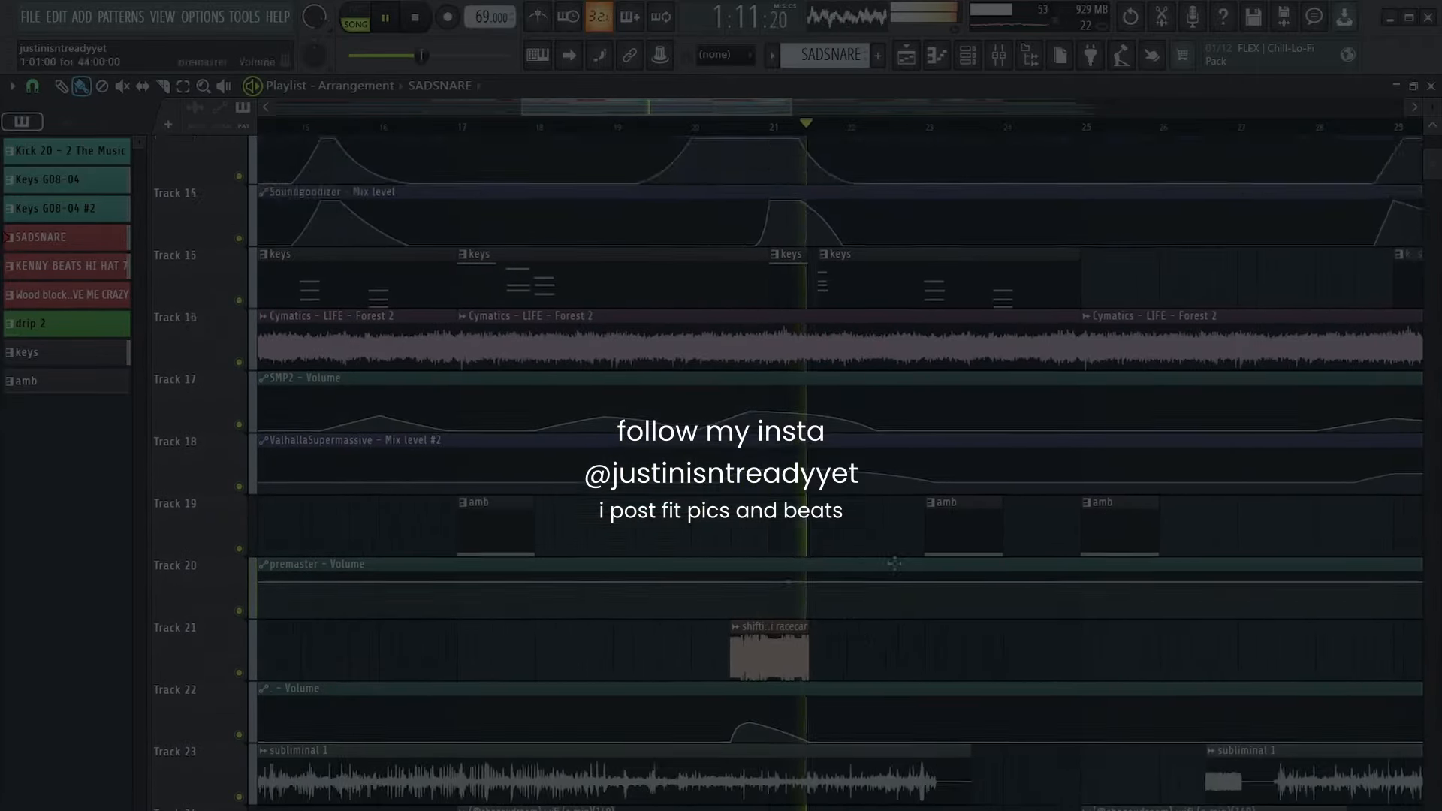
Step: Follow the playback from bar 21 to bar 26 over the drums, drip 2 patterns and automations on Tracks 2 to 14
ctrl+scroll(650, 543, down, 2)
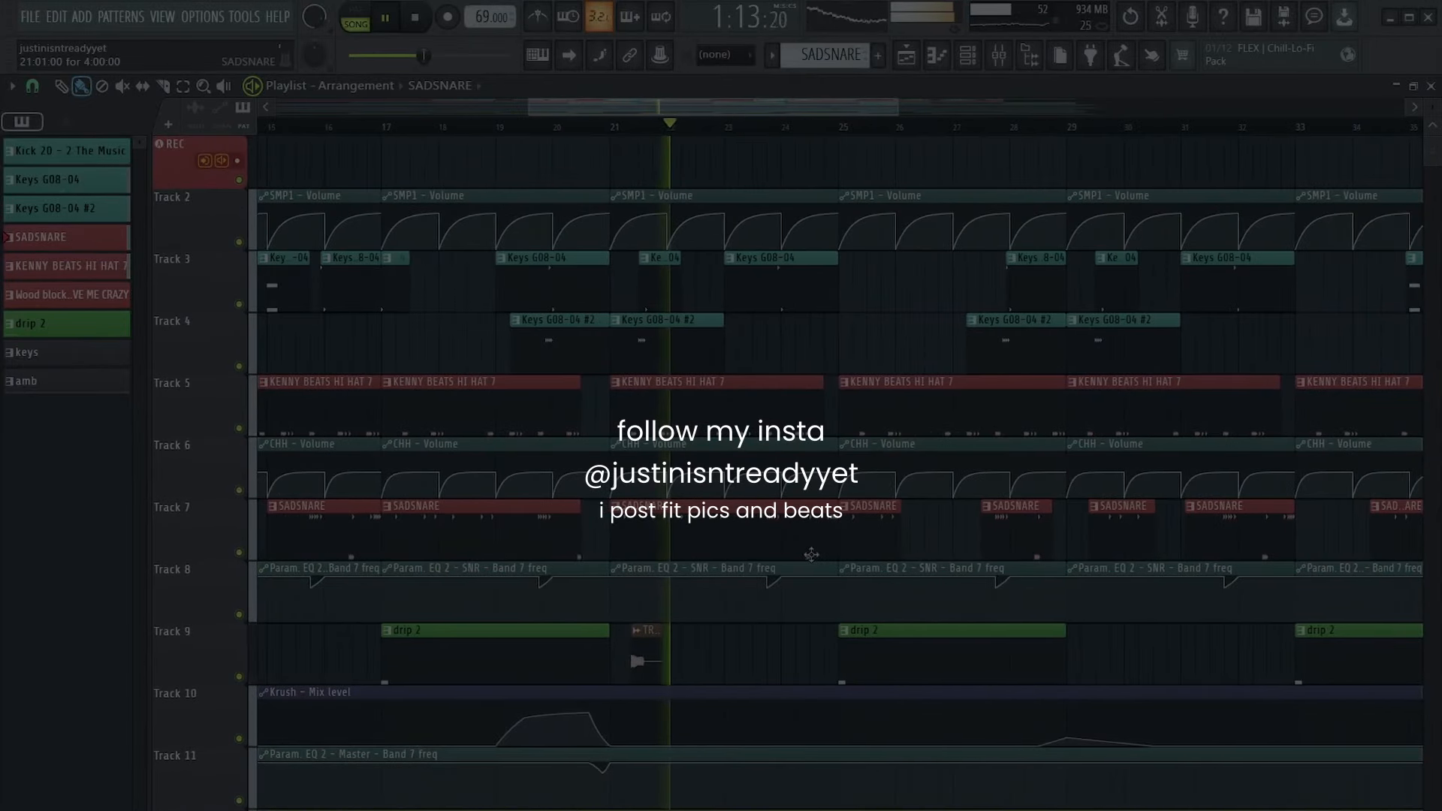
ctrl+scroll(811, 551, down, 3)
scroll(811, 551, down, 4)
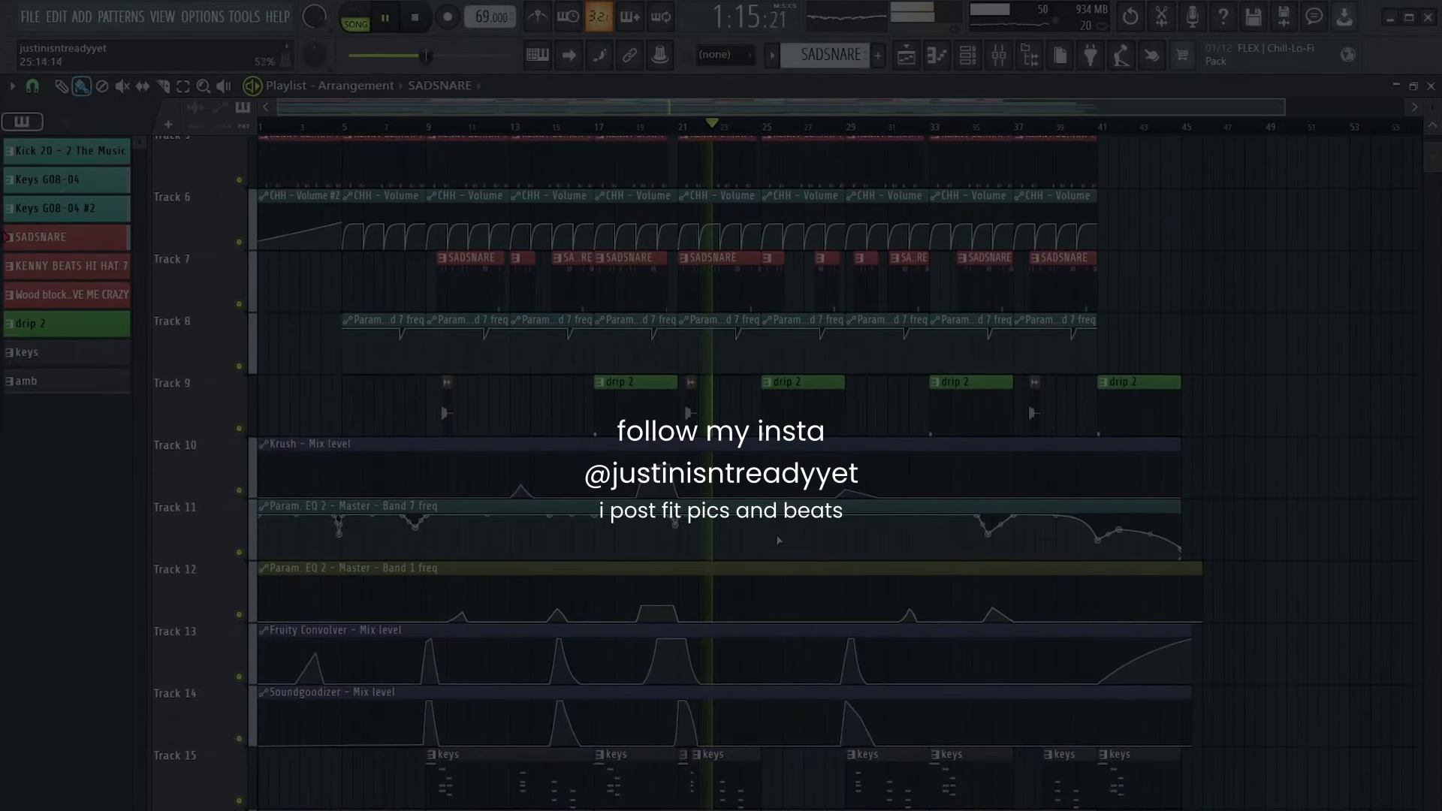
ctrl+scroll(777, 538, up, 2)
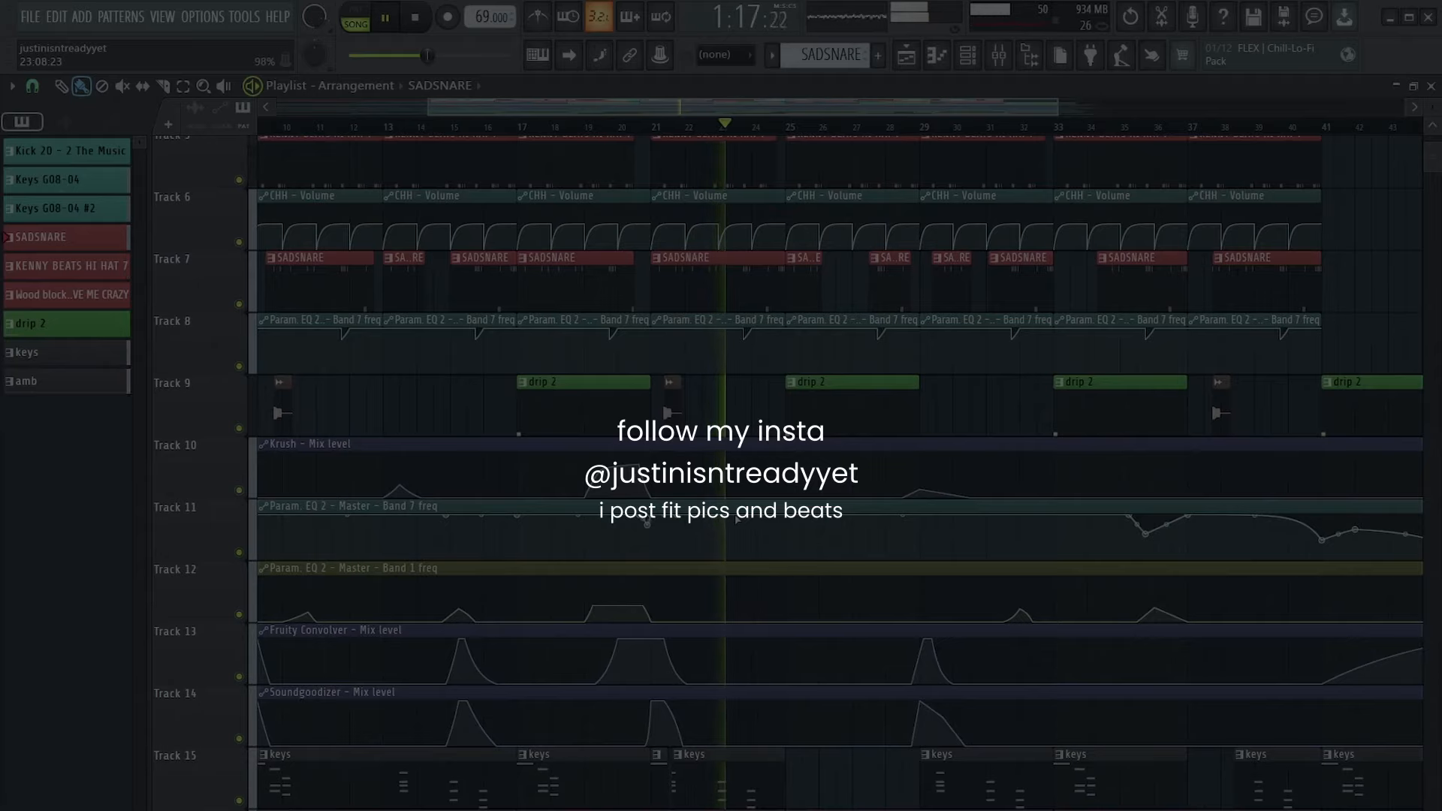
ctrl+scroll(738, 519, up, 2)
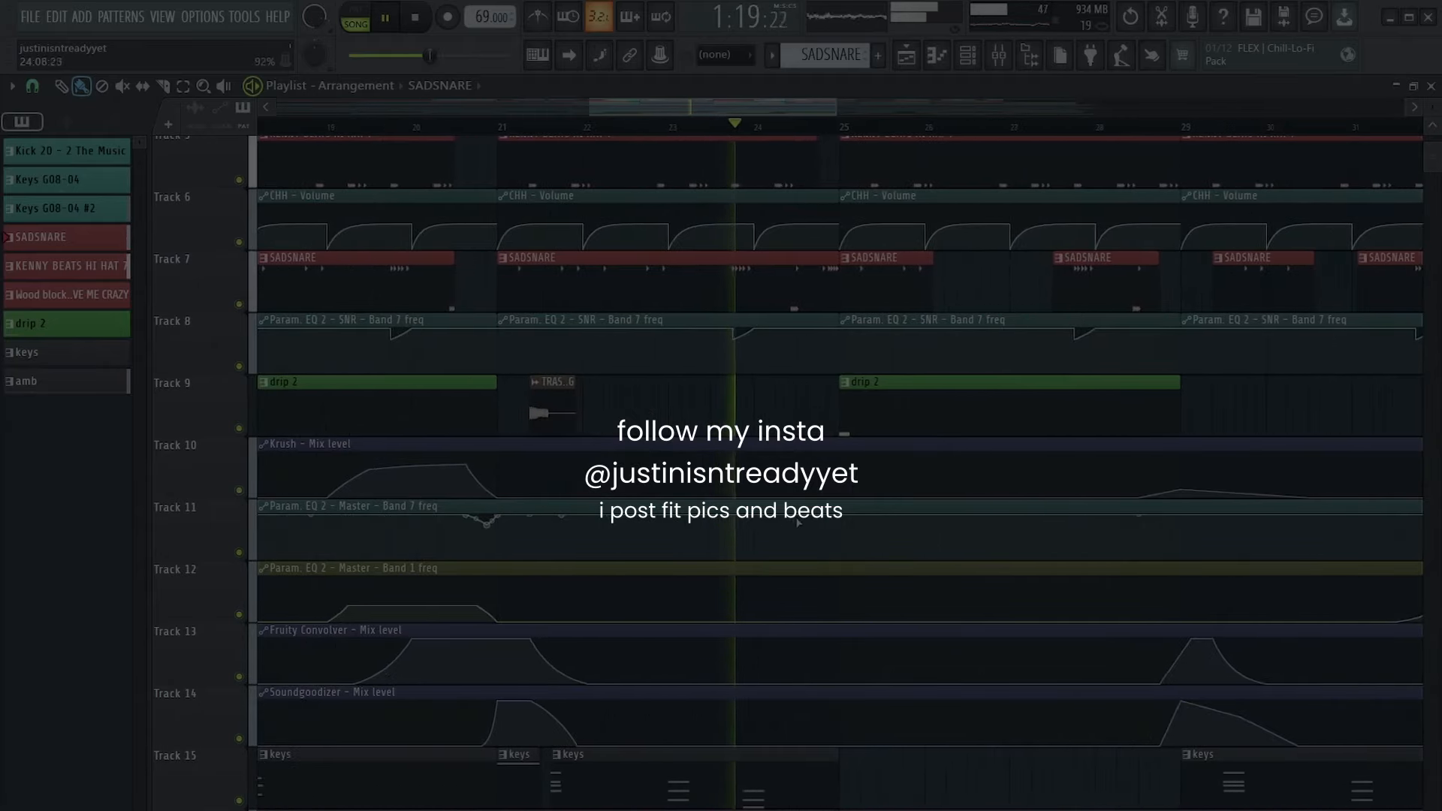
scroll(752, 525, up, 4)
ctrl+scroll(836, 529, up, 1)
ctrl+scroll(879, 540, up, 2)
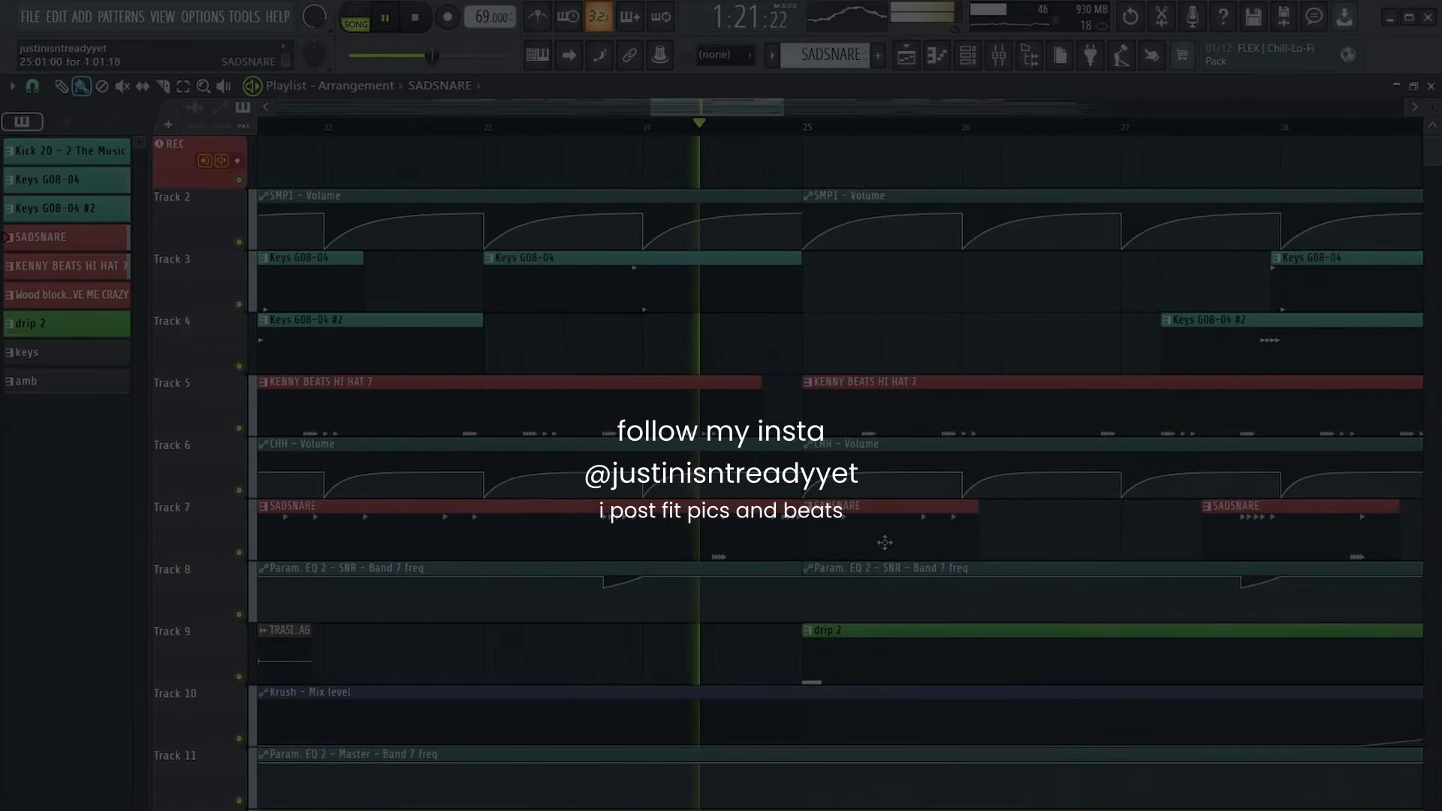
ctrl+scroll(834, 542, up, 2)
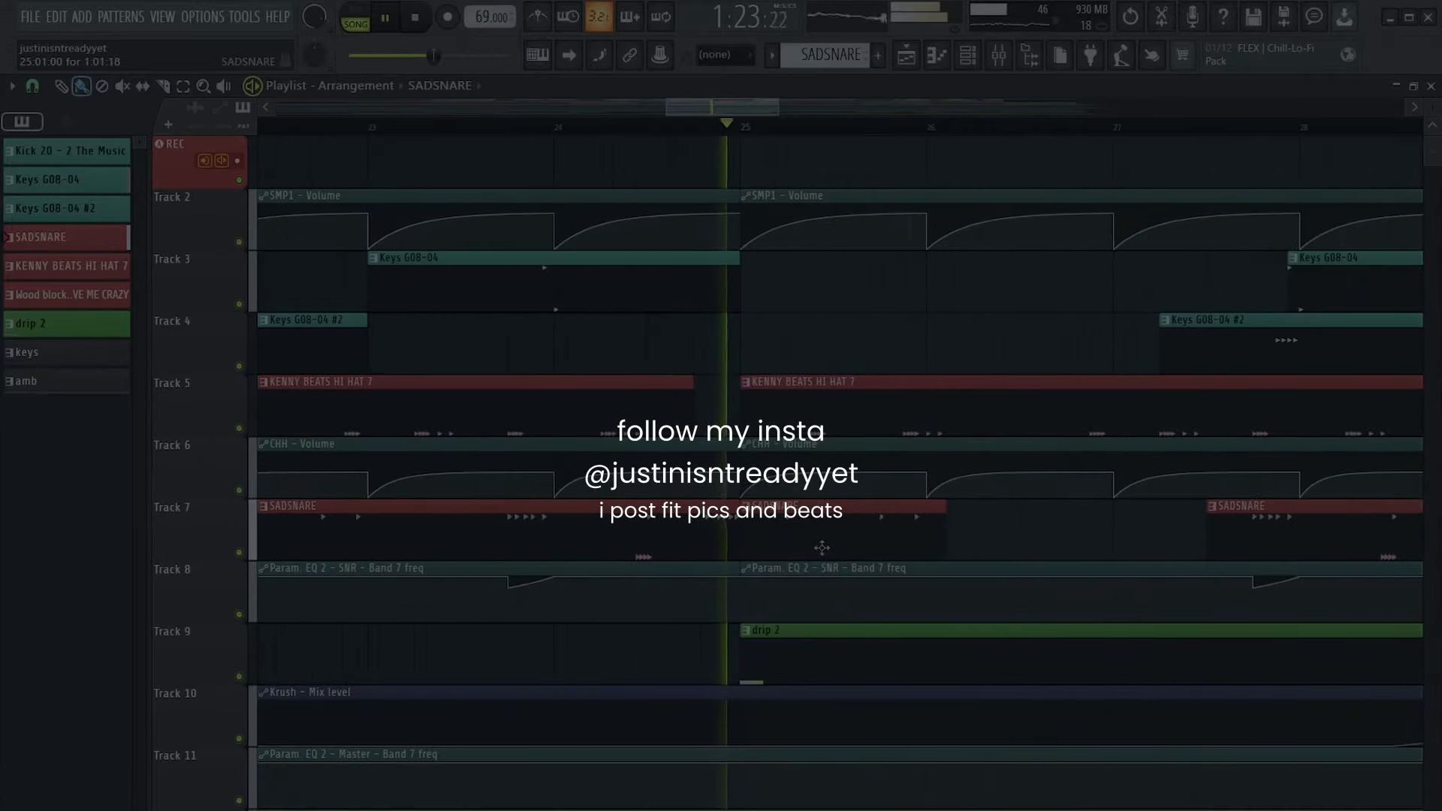
ctrl+scroll(701, 526, down, 3)
ctrl+scroll(864, 541, down, 5)
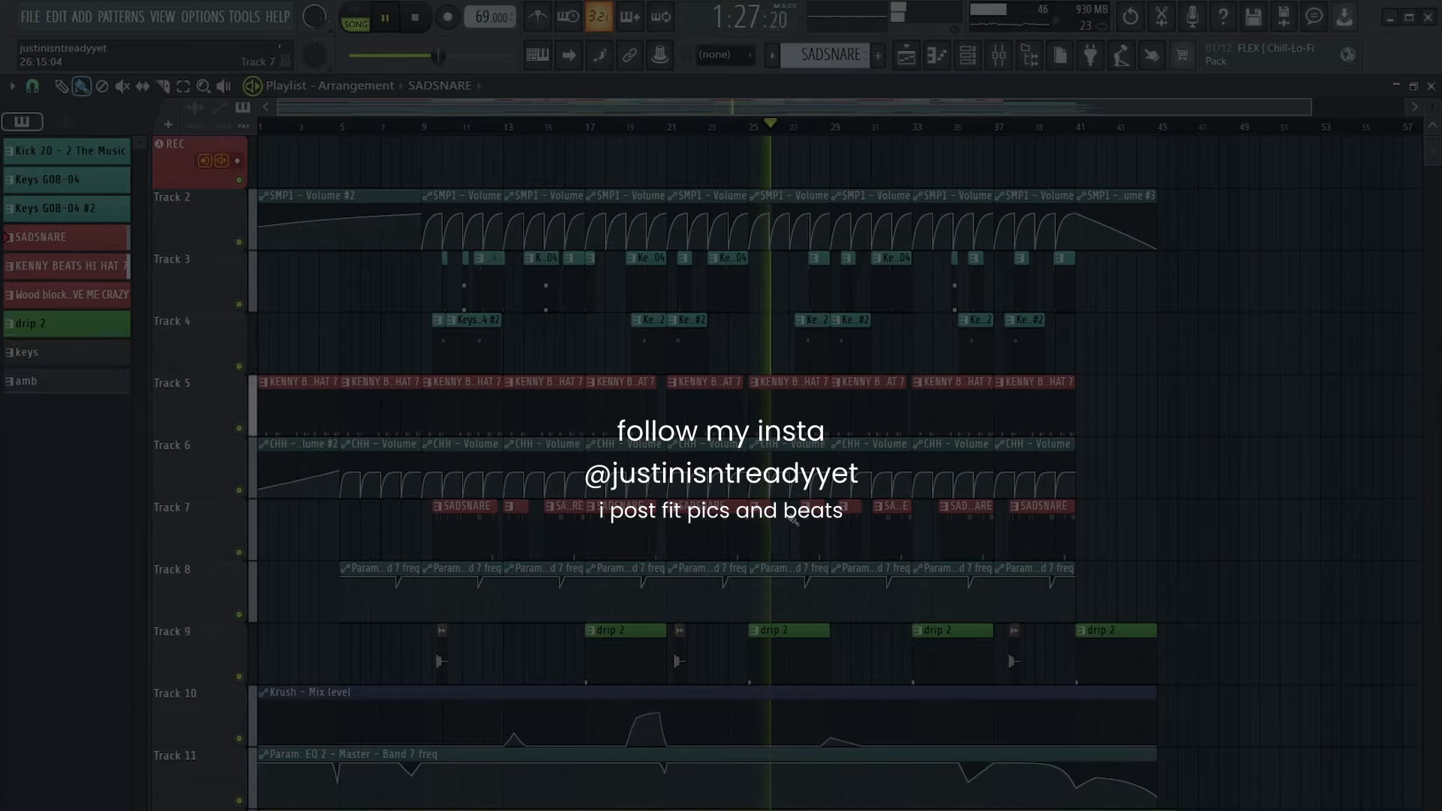
Step: Look over the automations, ambience and wifi sample layers on Tracks 9 to 28 while bars 26 to 28 play
scroll(794, 518, down, 3)
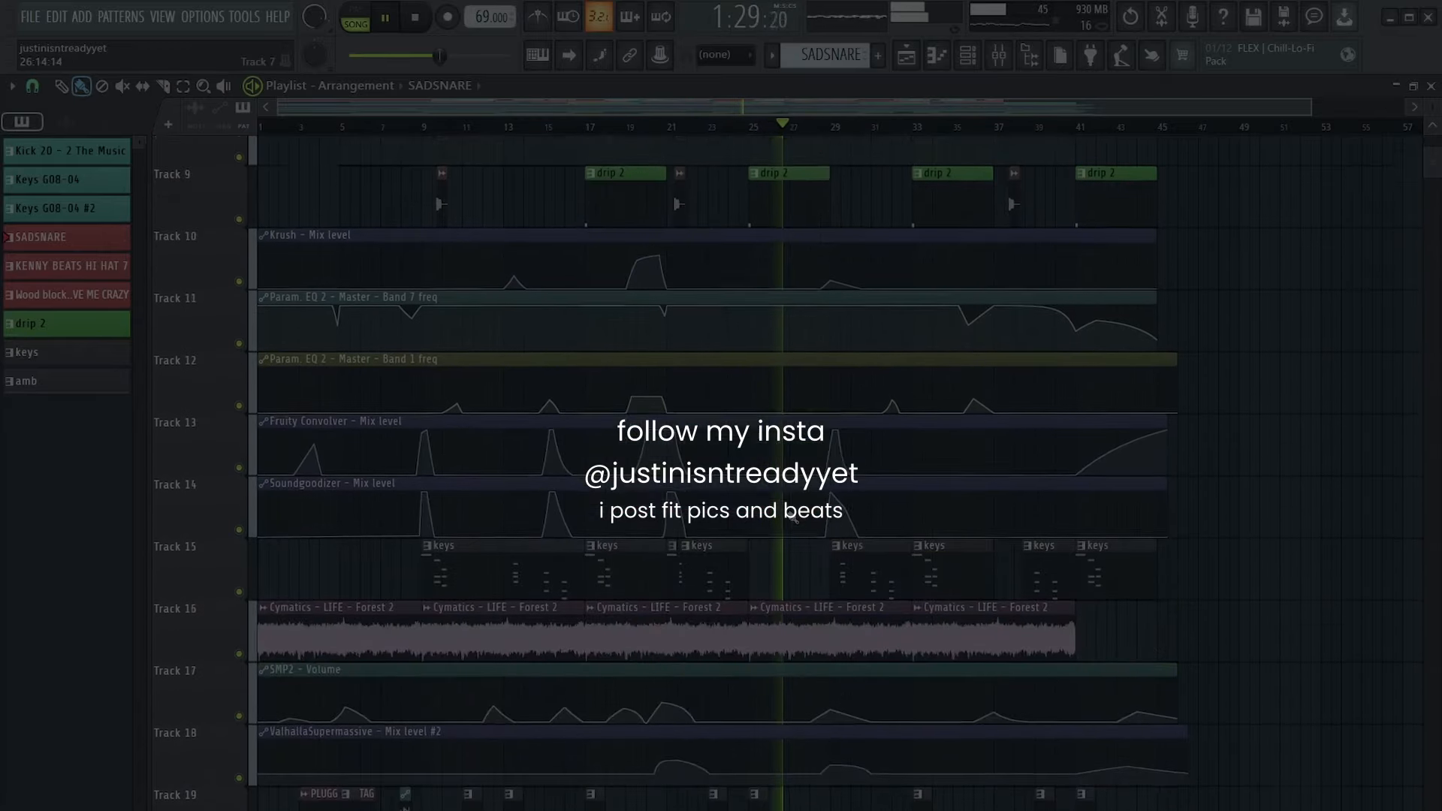
scroll(878, 520, up, 4)
scroll(877, 521, down, 3)
scroll(878, 520, down, 4)
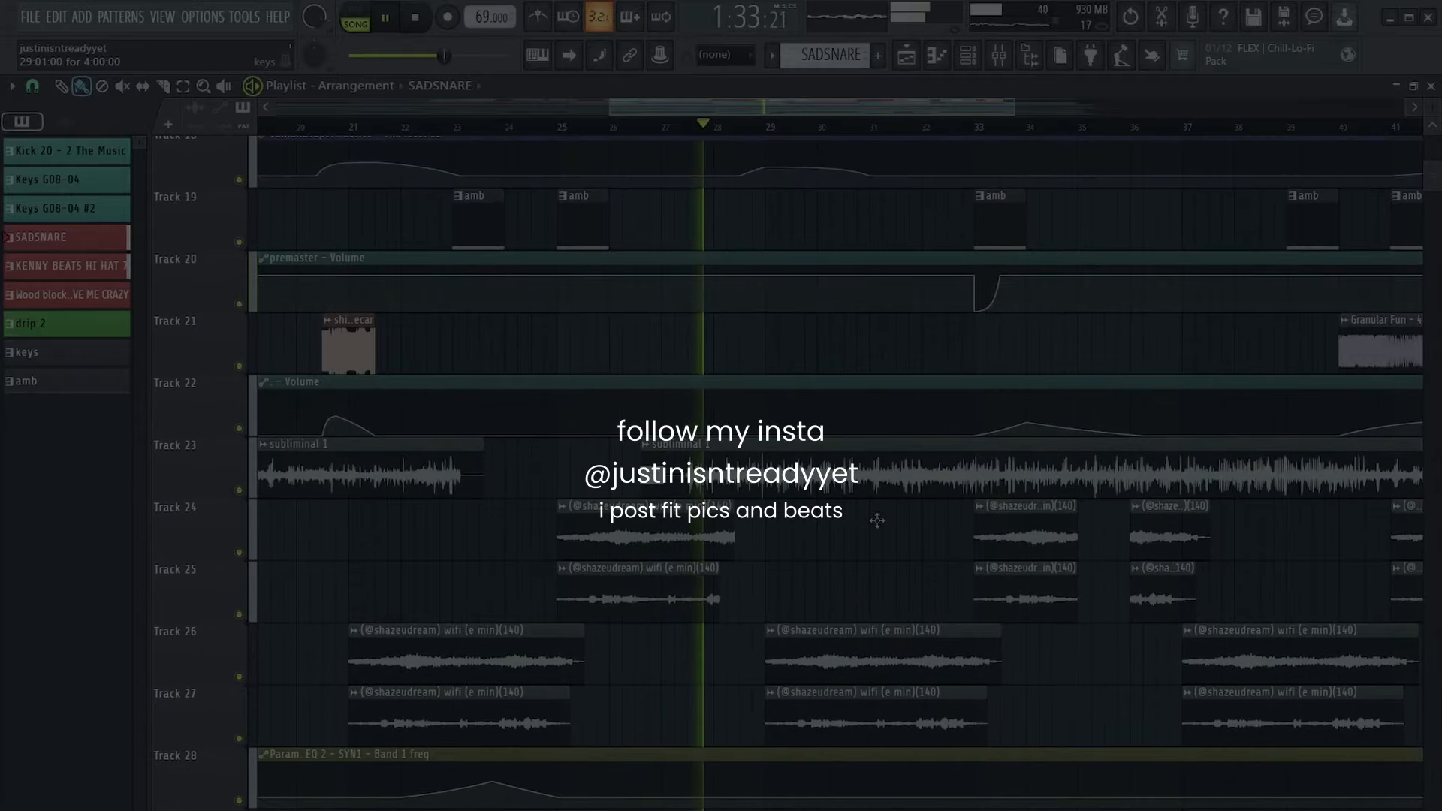
scroll(877, 520, up, 12)
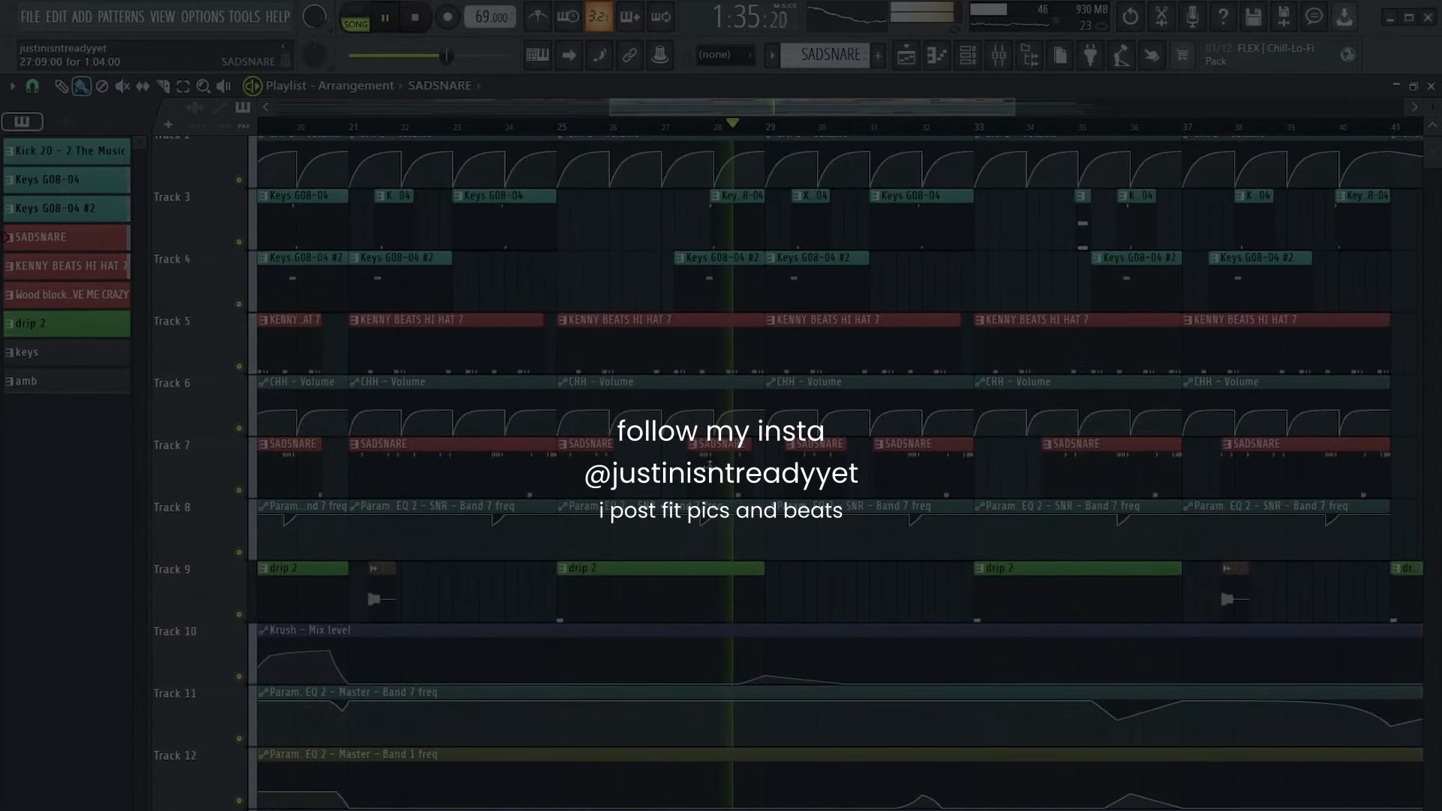
Step: Follow the keys, hi-hat and snare patterns with their volume and EQ automations on Tracks 2 to 11 from bar 28 to bar 34
scroll(724, 362, up, 3)
scroll(840, 477, up, 1)
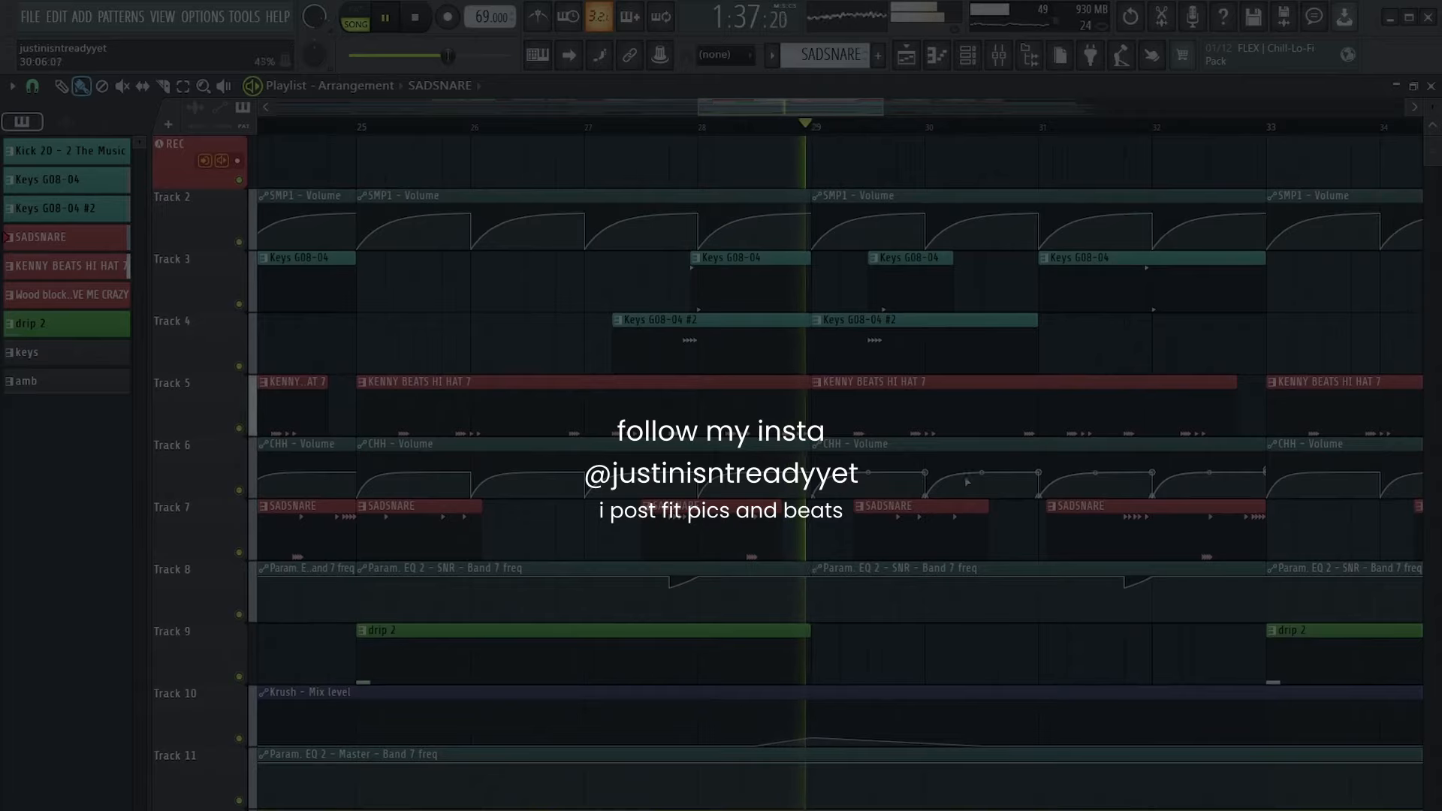
scroll(1131, 405, up, 3)
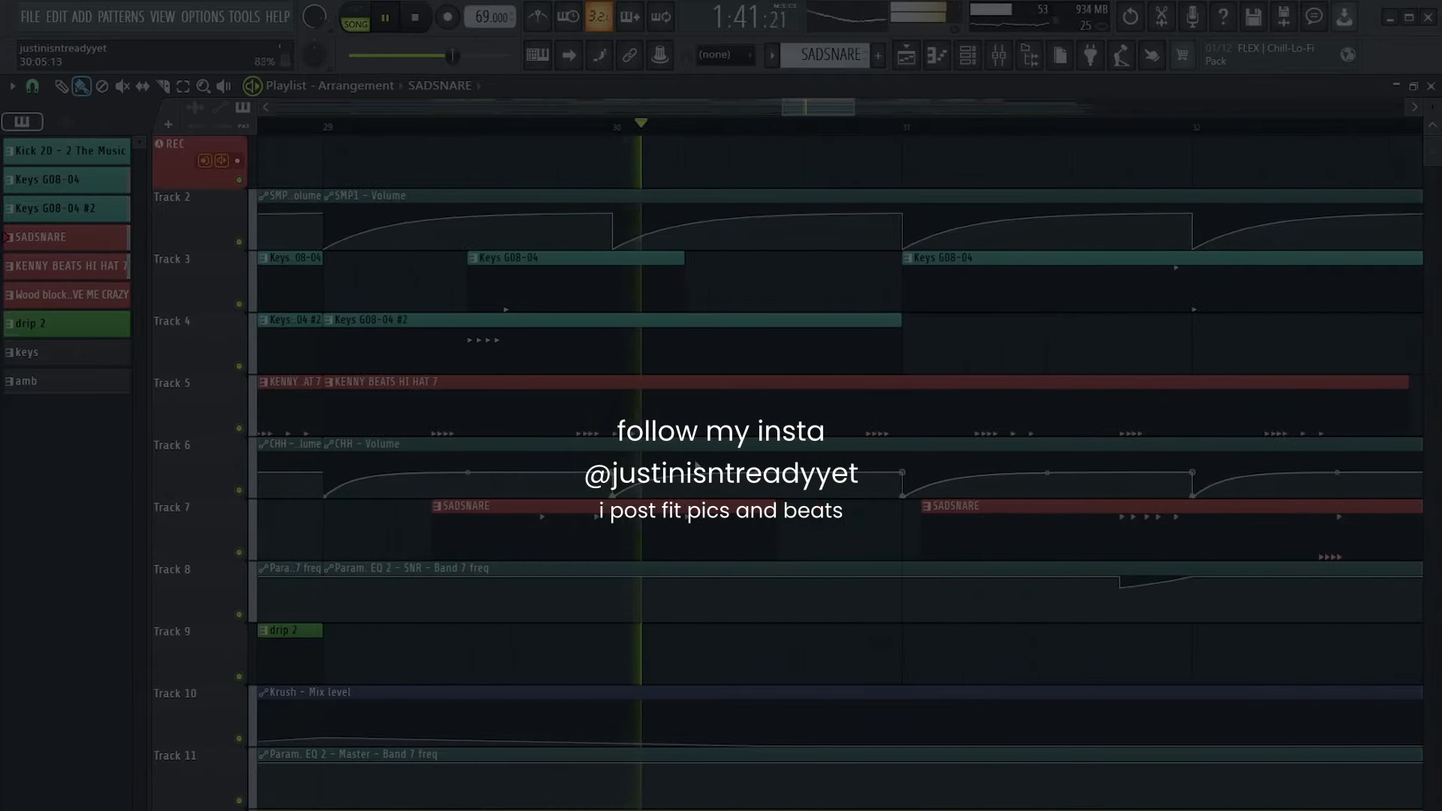
scroll(759, 479, down, 2)
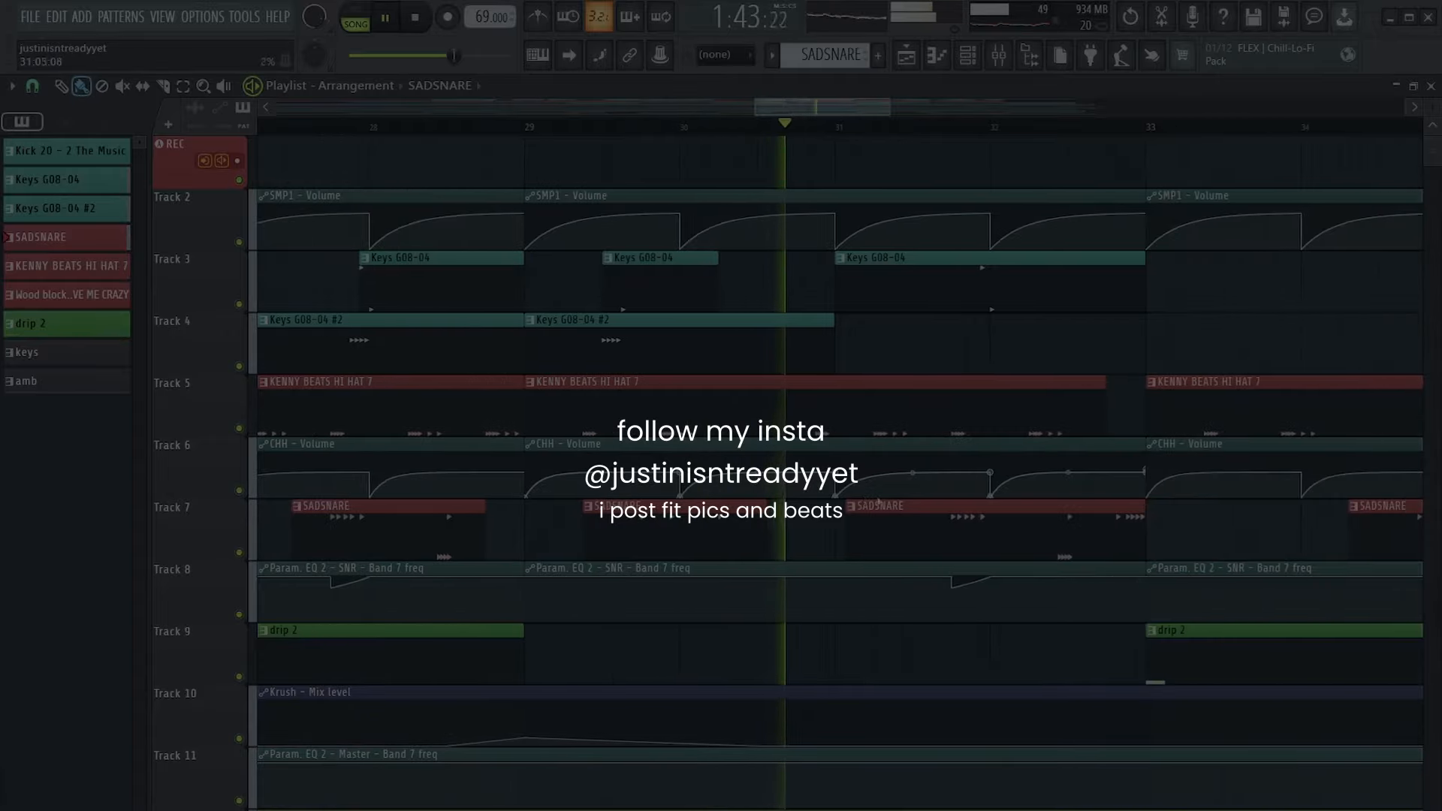
scroll(804, 475, up, 4)
scroll(765, 467, down, 3)
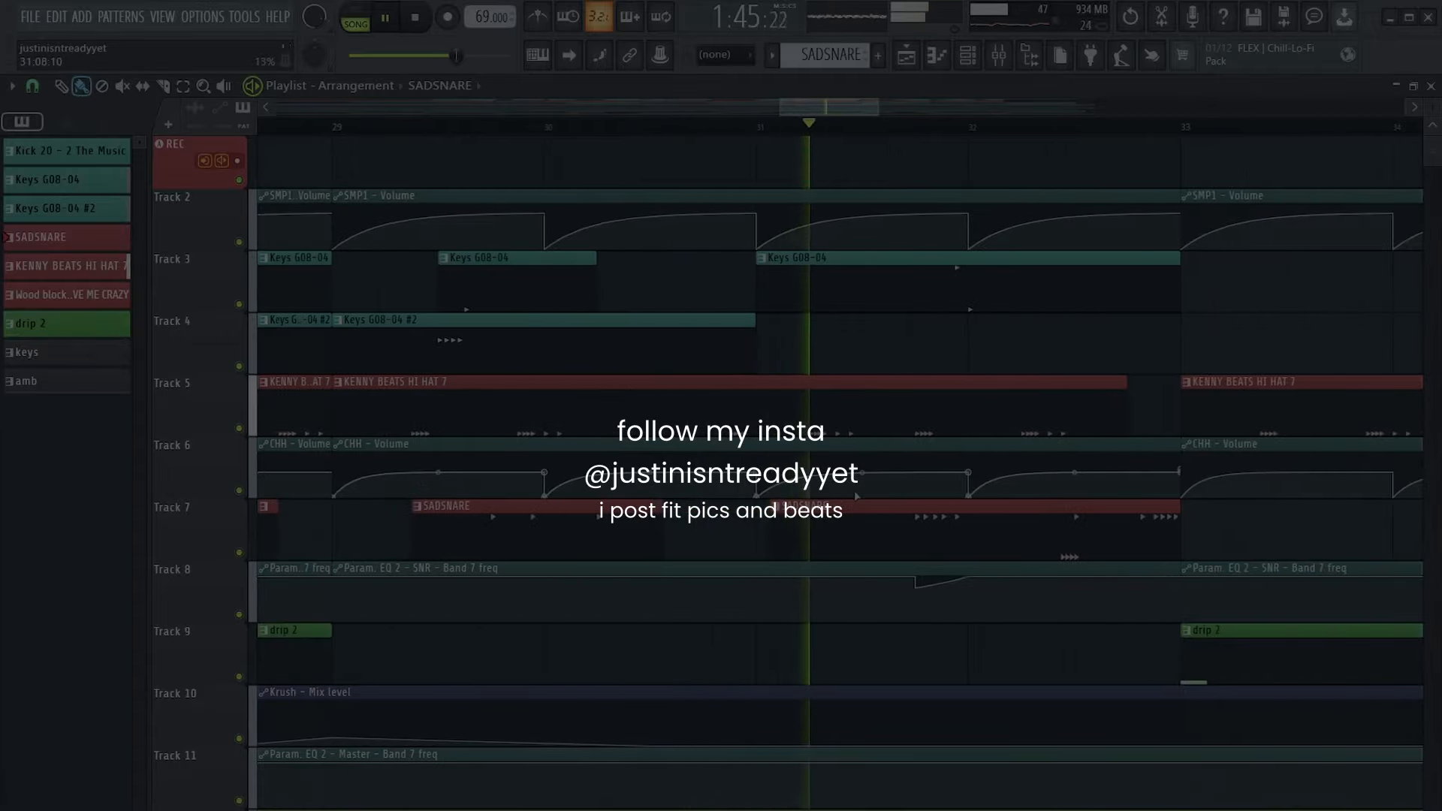
scroll(805, 472, down, 3)
scroll(969, 473, up, 3)
scroll(706, 475, down, 3)
scroll(873, 474, up, 2)
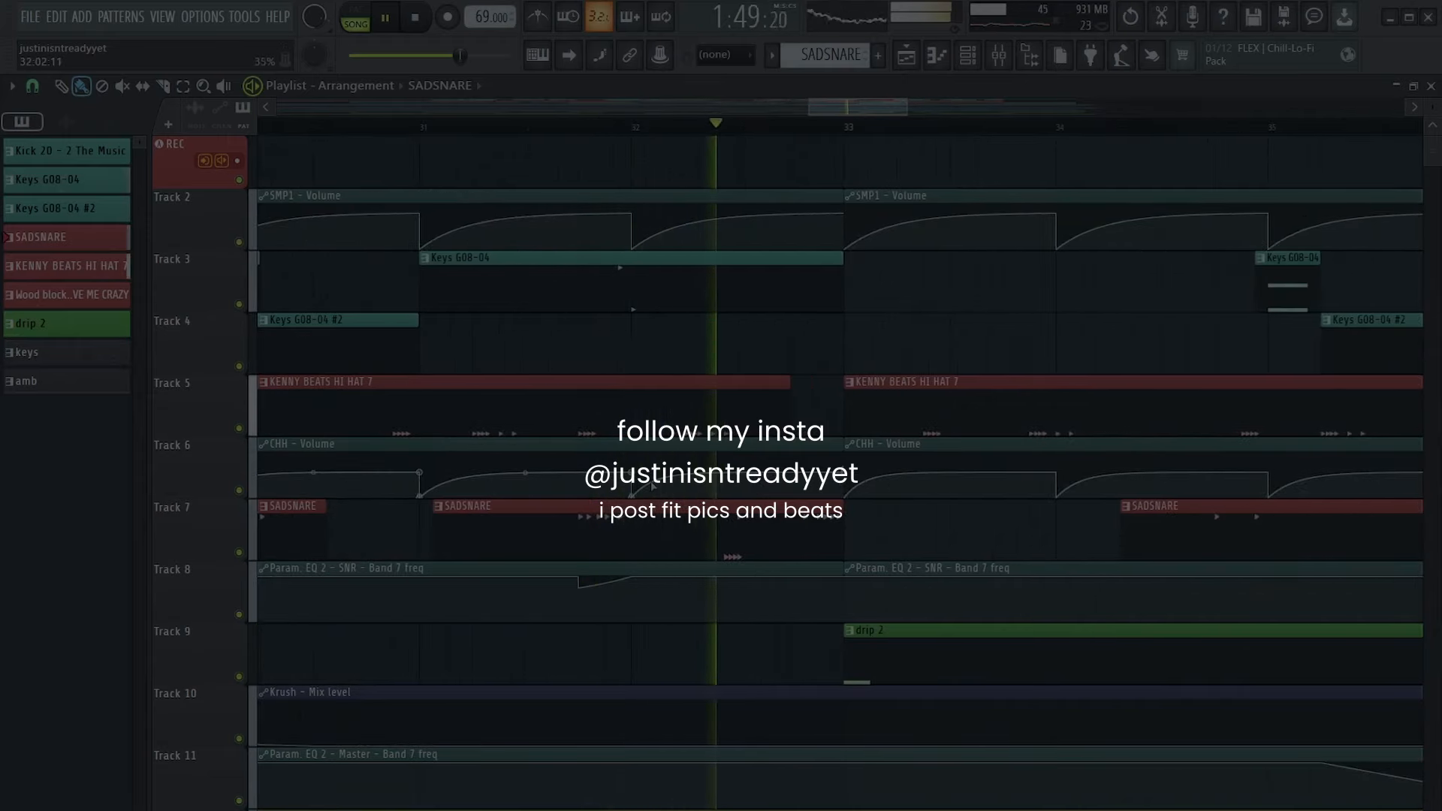
scroll(908, 512, up, 3)
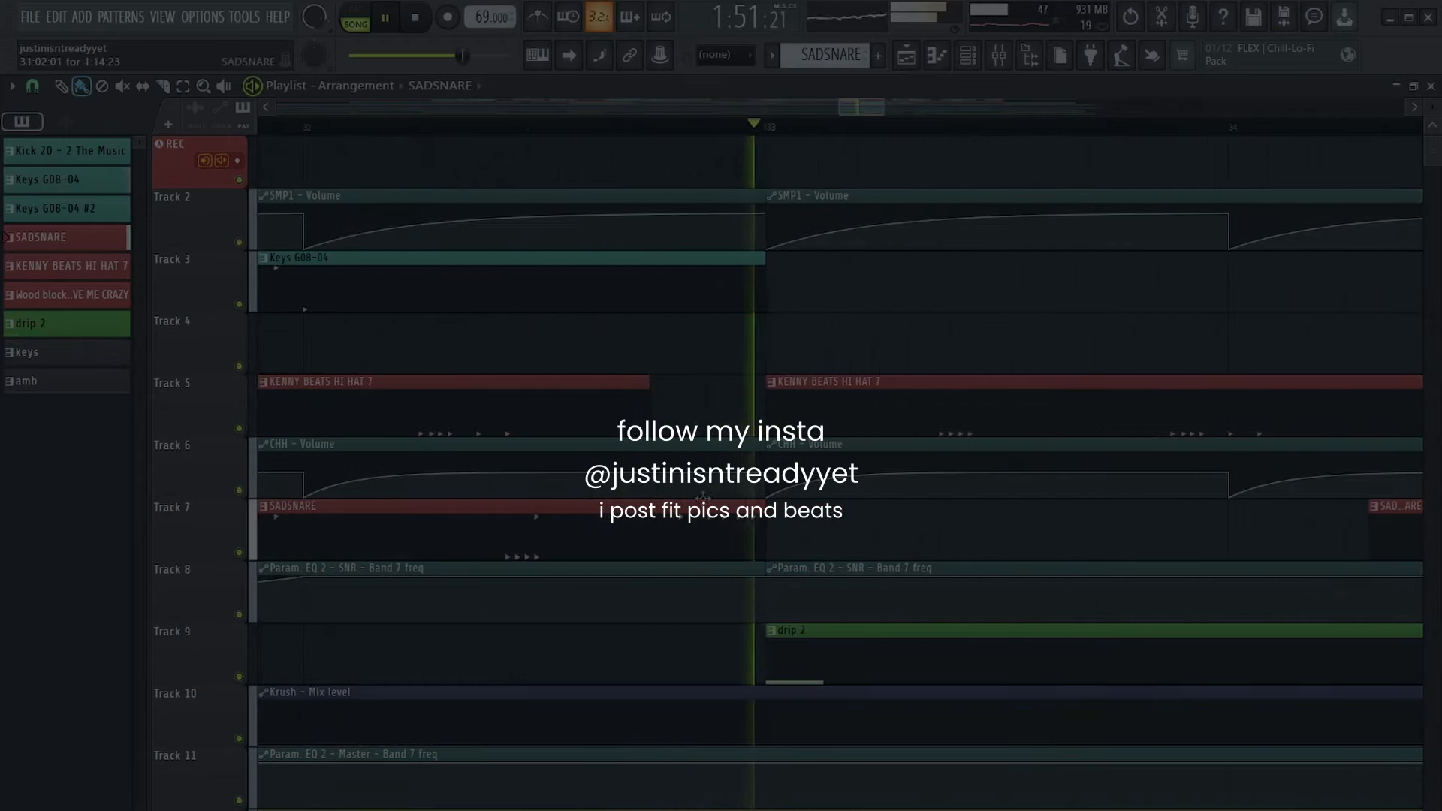
scroll(662, 511, down, 4)
scroll(917, 517, down, 5)
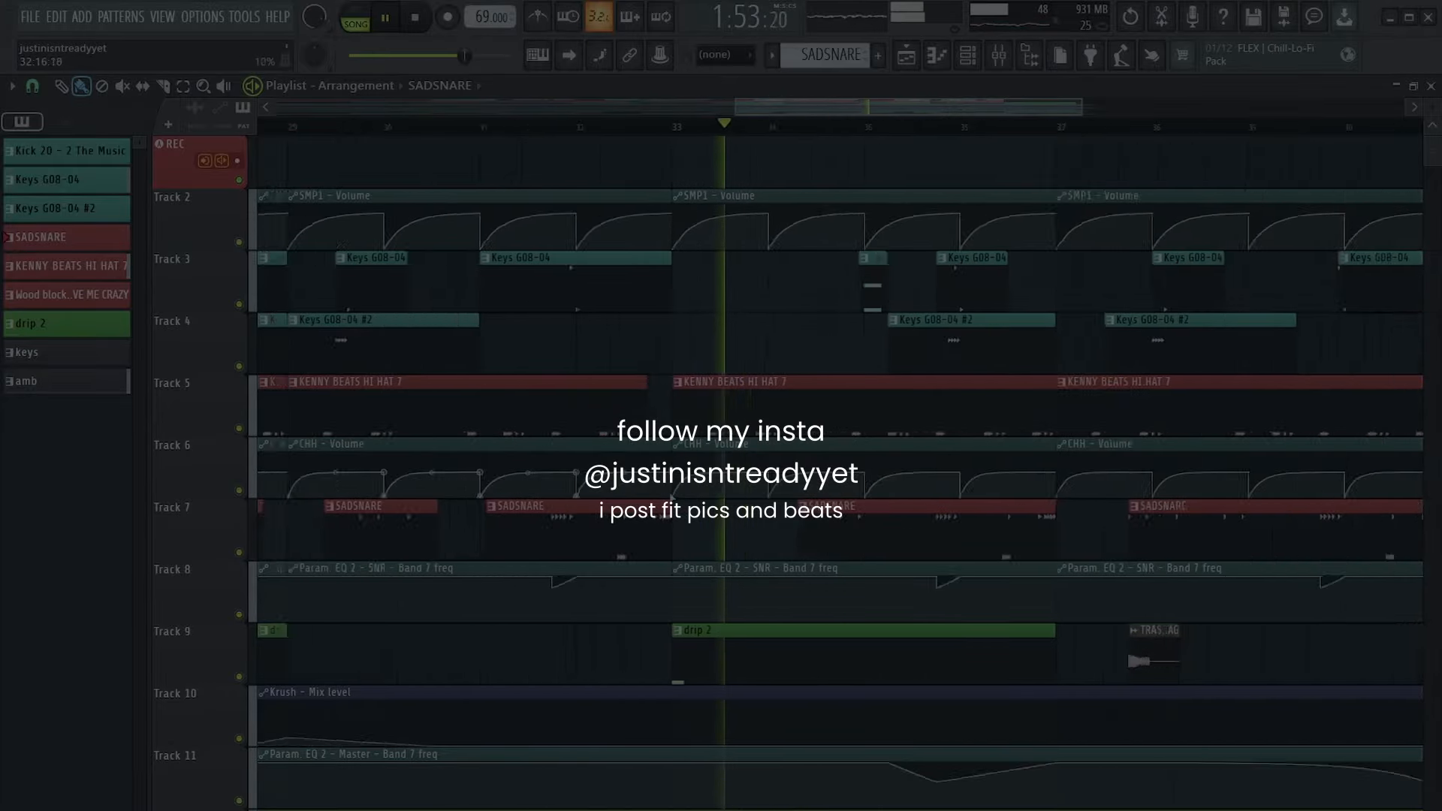
scroll(601, 502, up, 3)
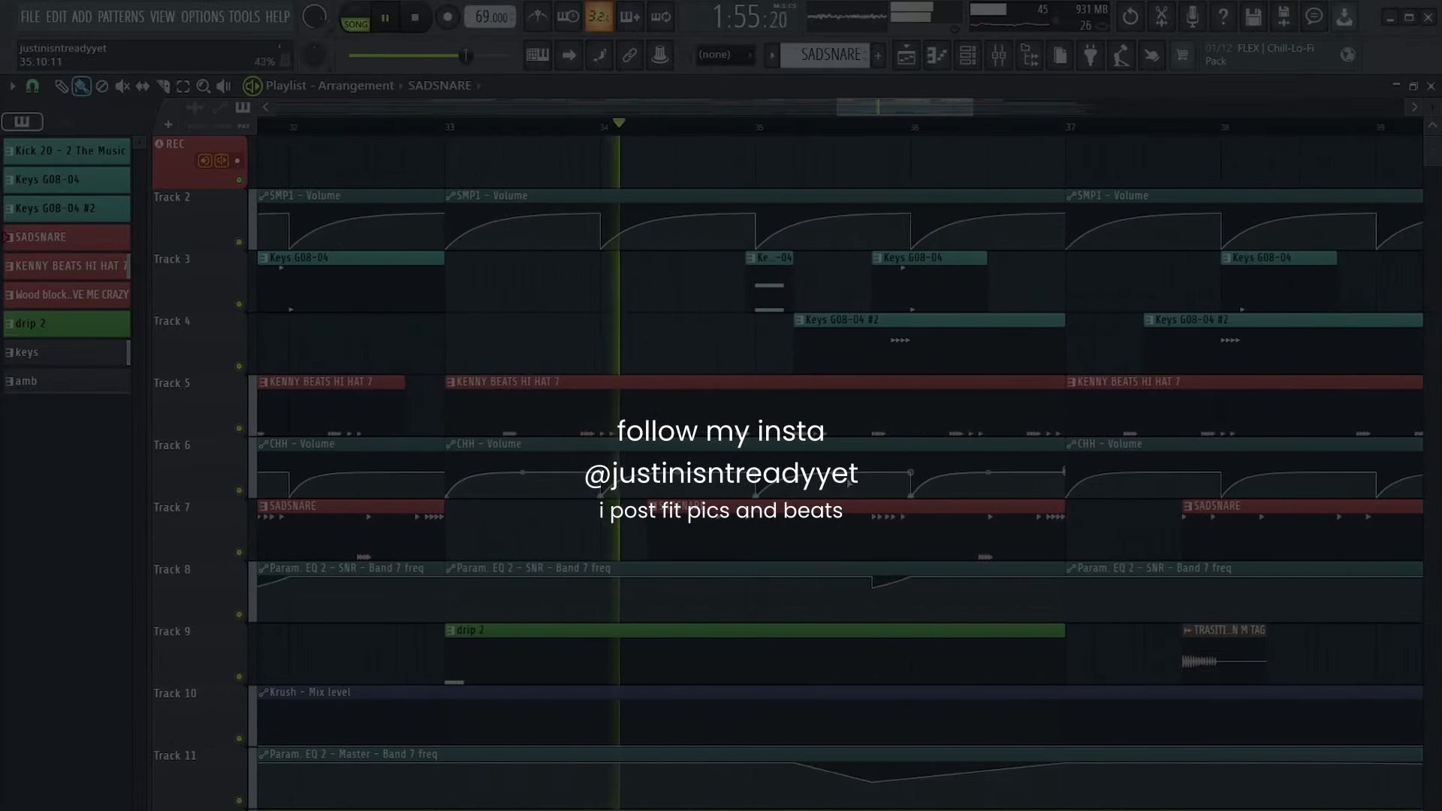
Step: Check the premaster volume, subliminal 1 and wifi clips on Tracks 20 to 27 near bar 35, then return to the drum tracks
scroll(841, 489, down, 10)
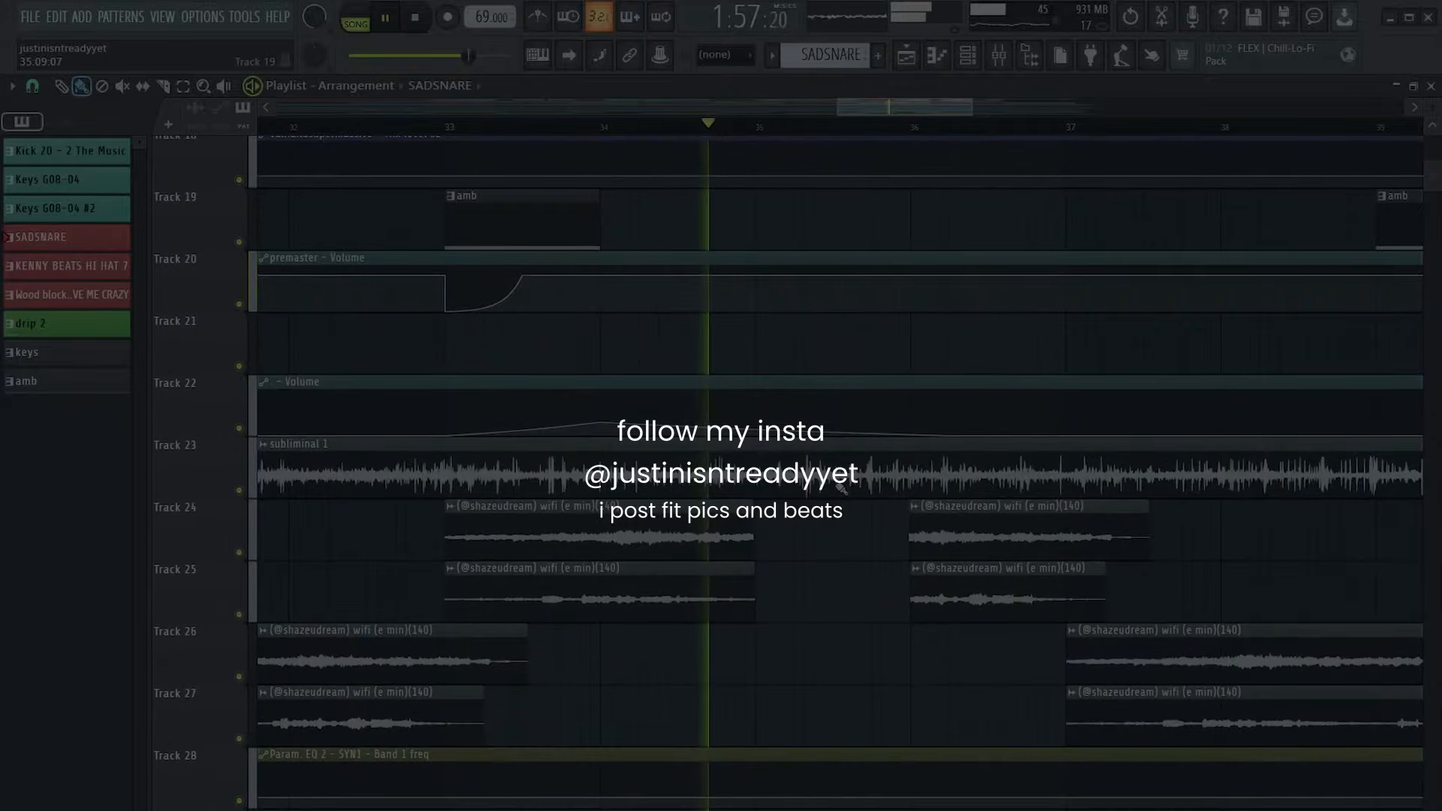
scroll(851, 487, up, 10)
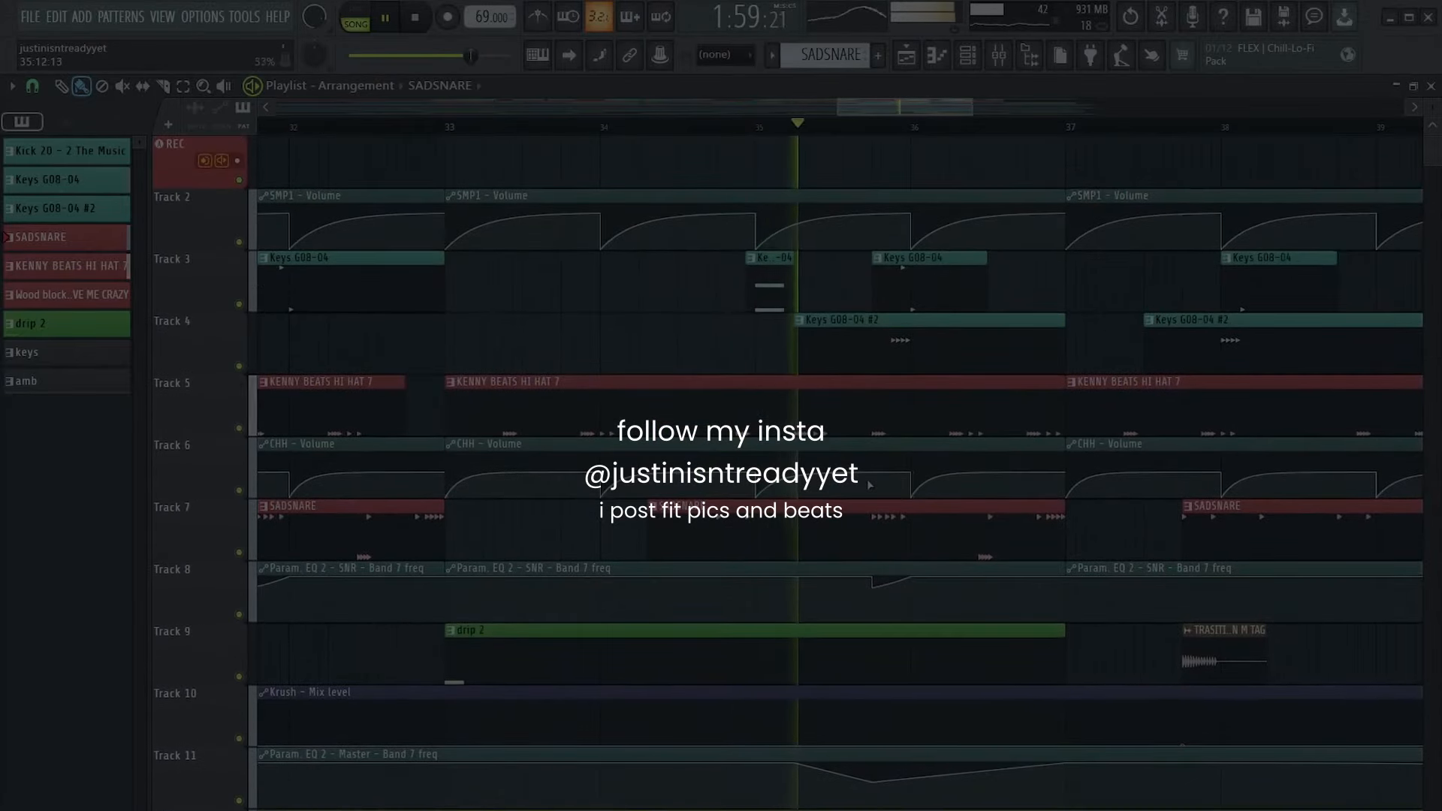
scroll(837, 450, up, 3)
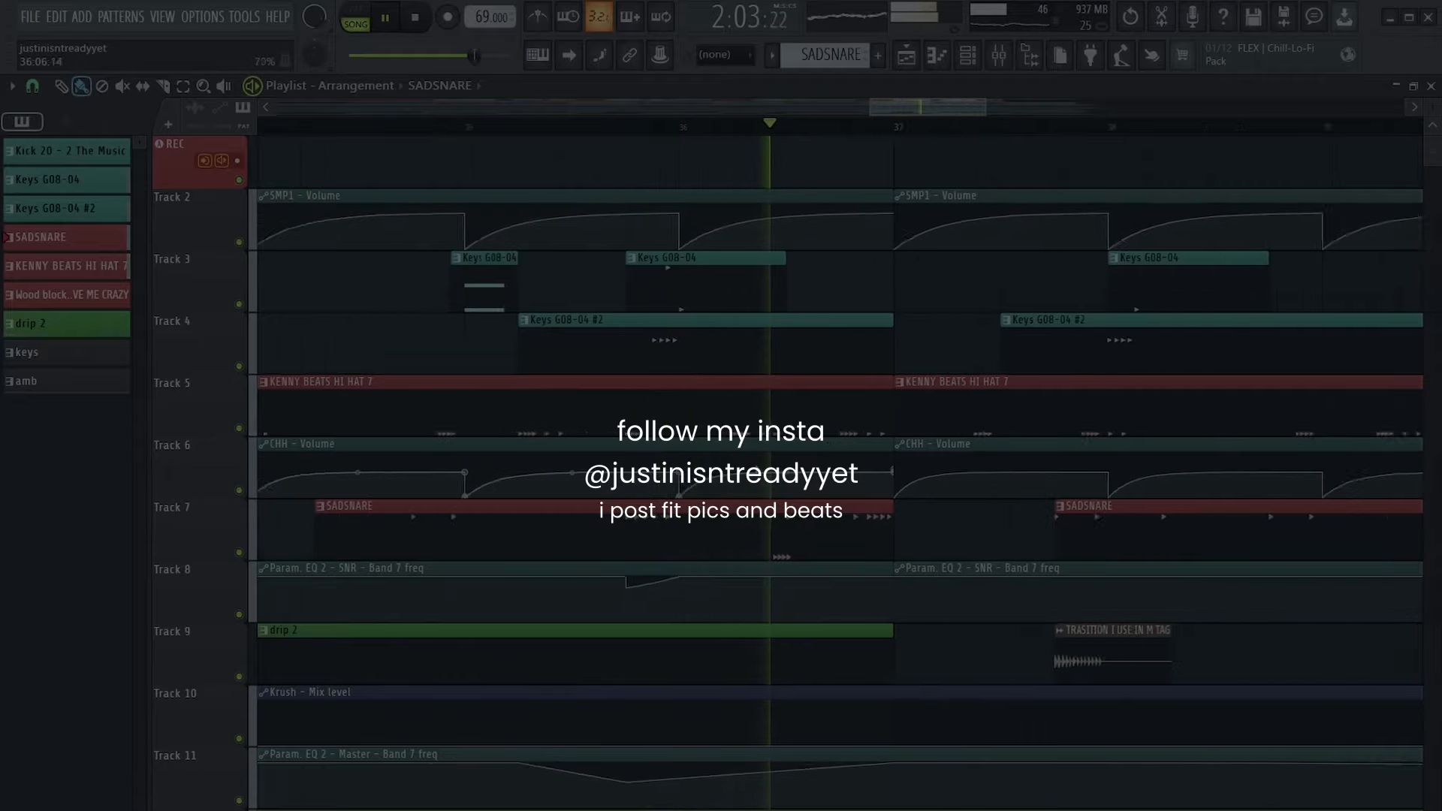
Step: Follow the playback from bar 36 to bar 38 over the keys, hi-hat, snare and transition clips on Tracks 2 to 11
scroll(885, 468, down, 2)
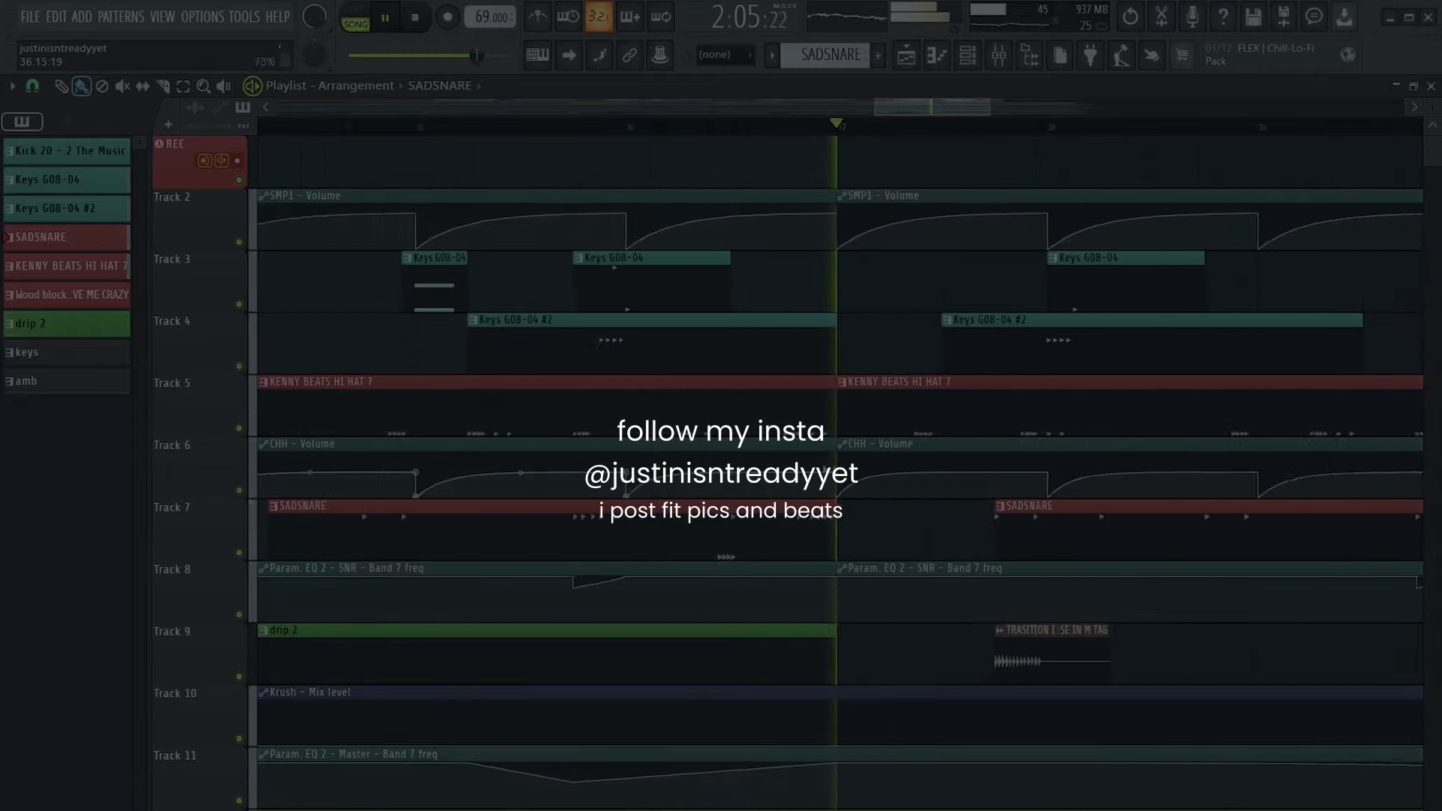
scroll(887, 475, up, 3)
scroll(888, 482, down, 3)
scroll(892, 493, up, 3)
scroll(892, 495, down, 1)
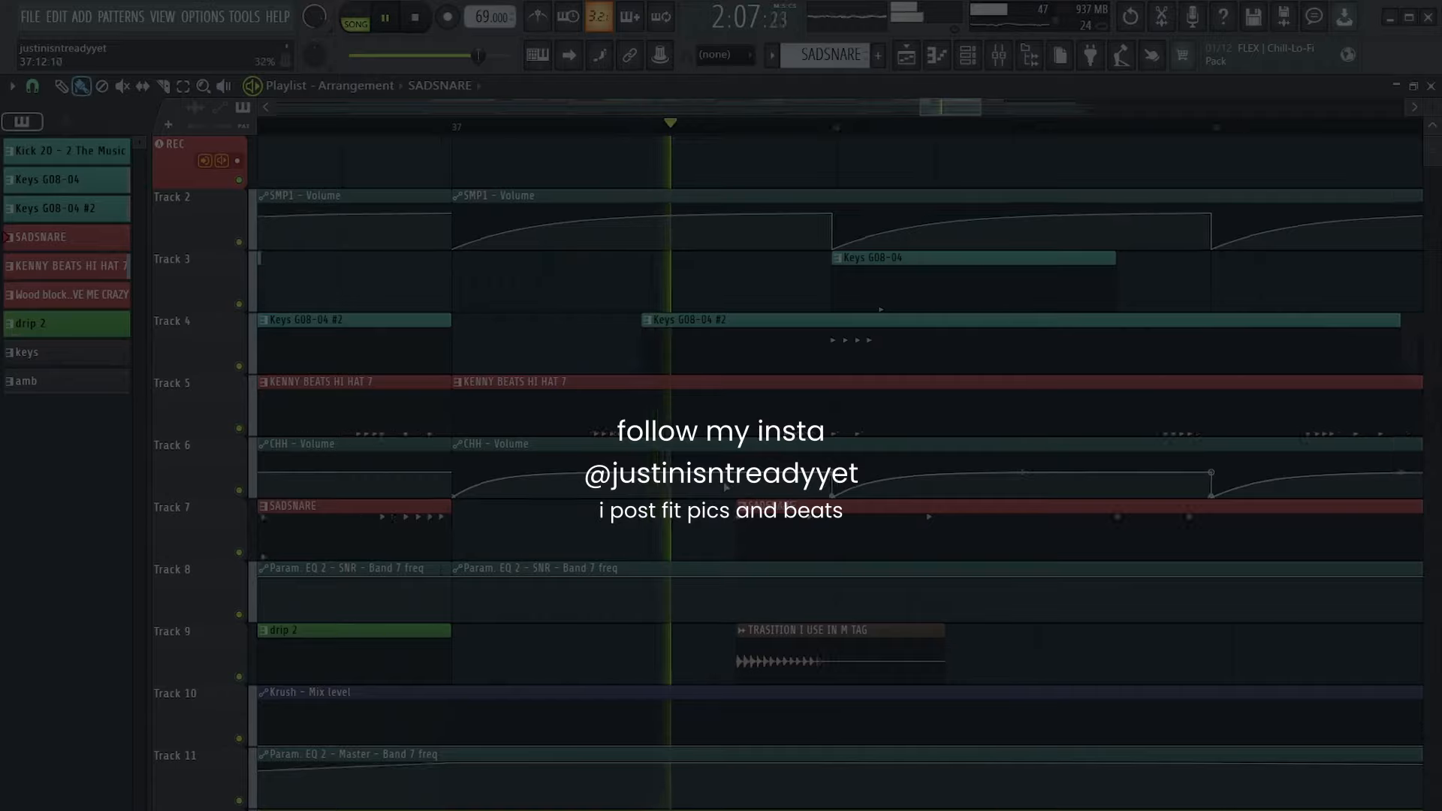
scroll(889, 493, up, 3)
scroll(885, 492, down, 3)
scroll(876, 489, up, 2)
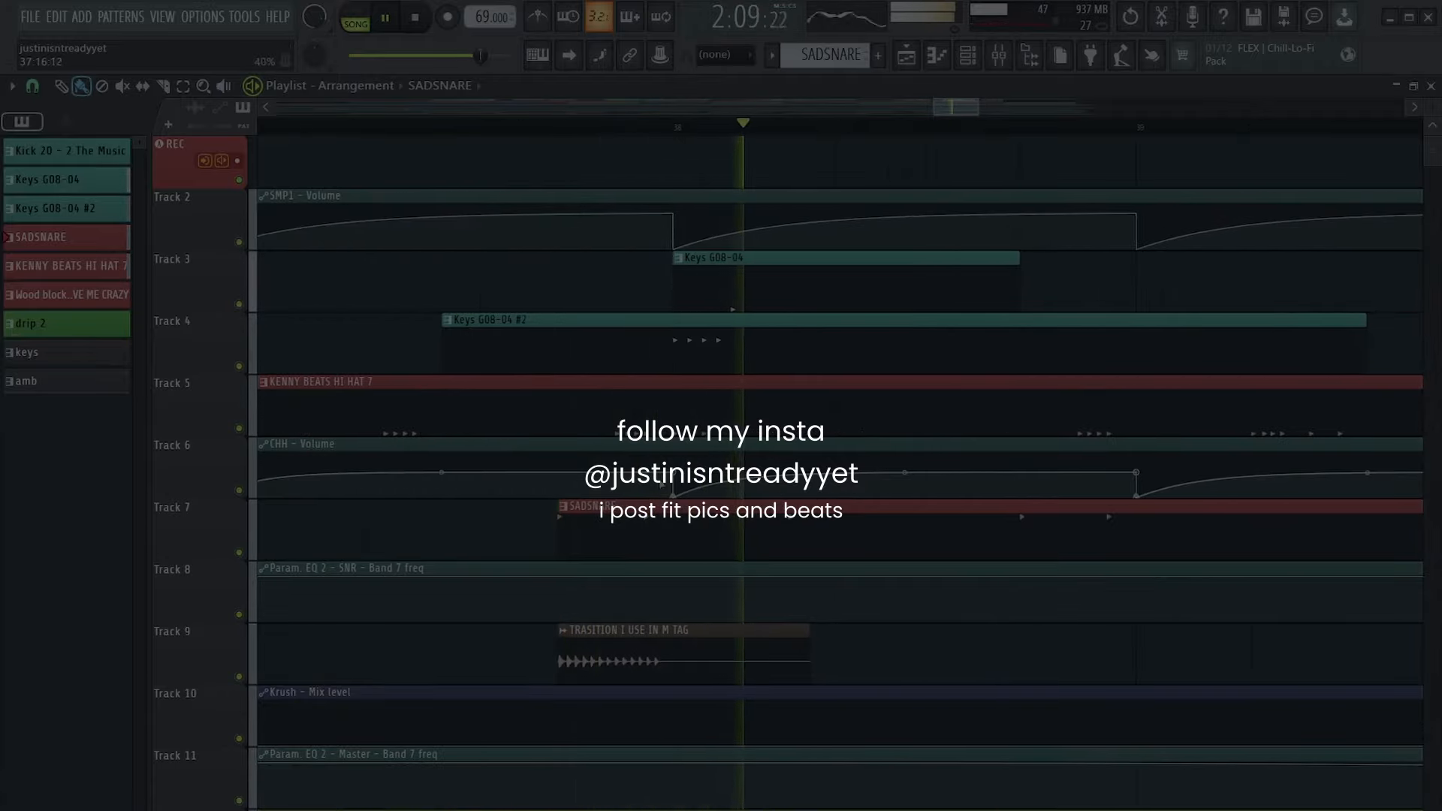
scroll(663, 485, down, 3)
scroll(998, 517, up, 3)
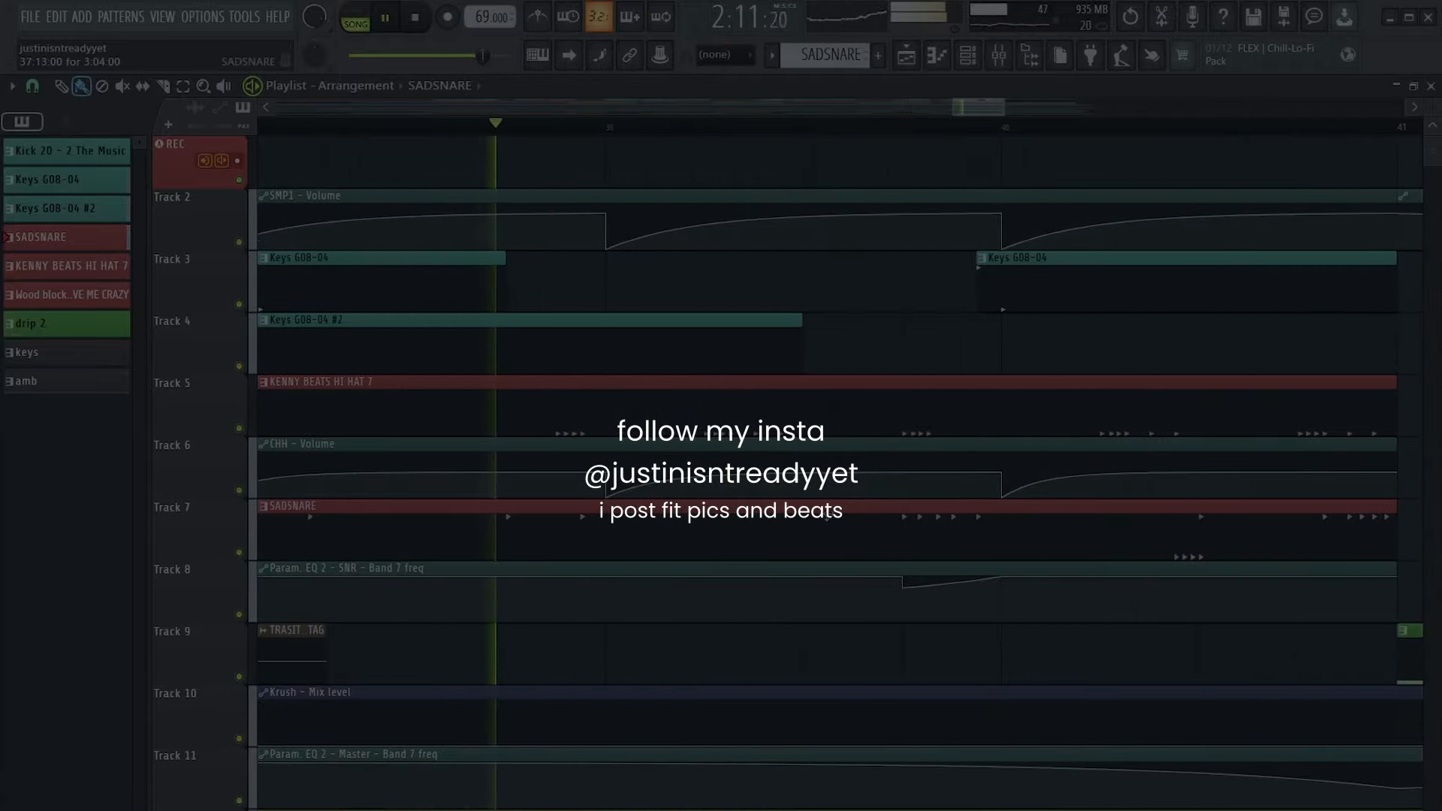
Step: Look over the mix level automations, keys, forest ambience and amb clips on Tracks 11 to 22 approaching bar 40
scroll(826, 517, down, 4)
scroll(815, 505, down, 6)
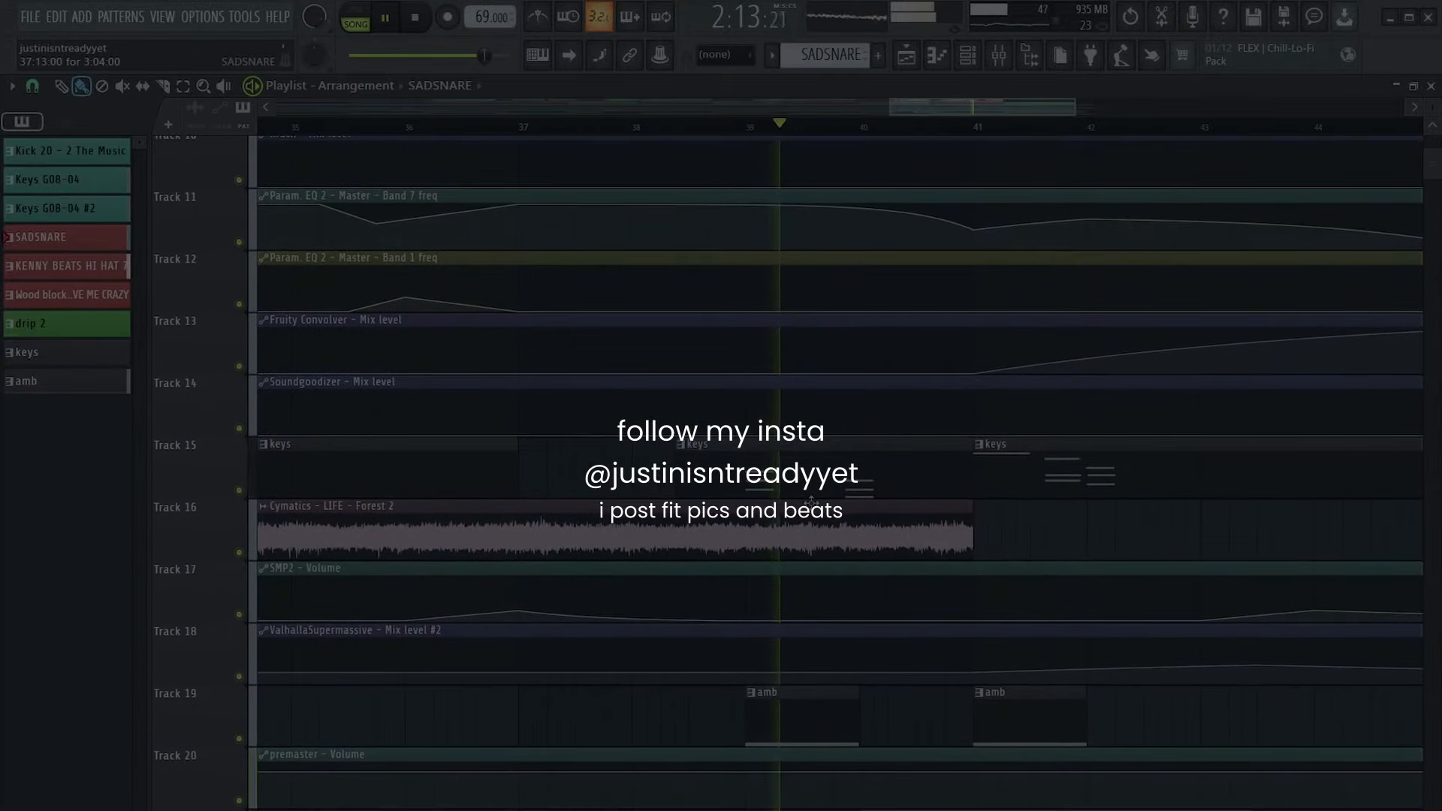
scroll(811, 501, down, 2)
scroll(1059, 598, up, 3)
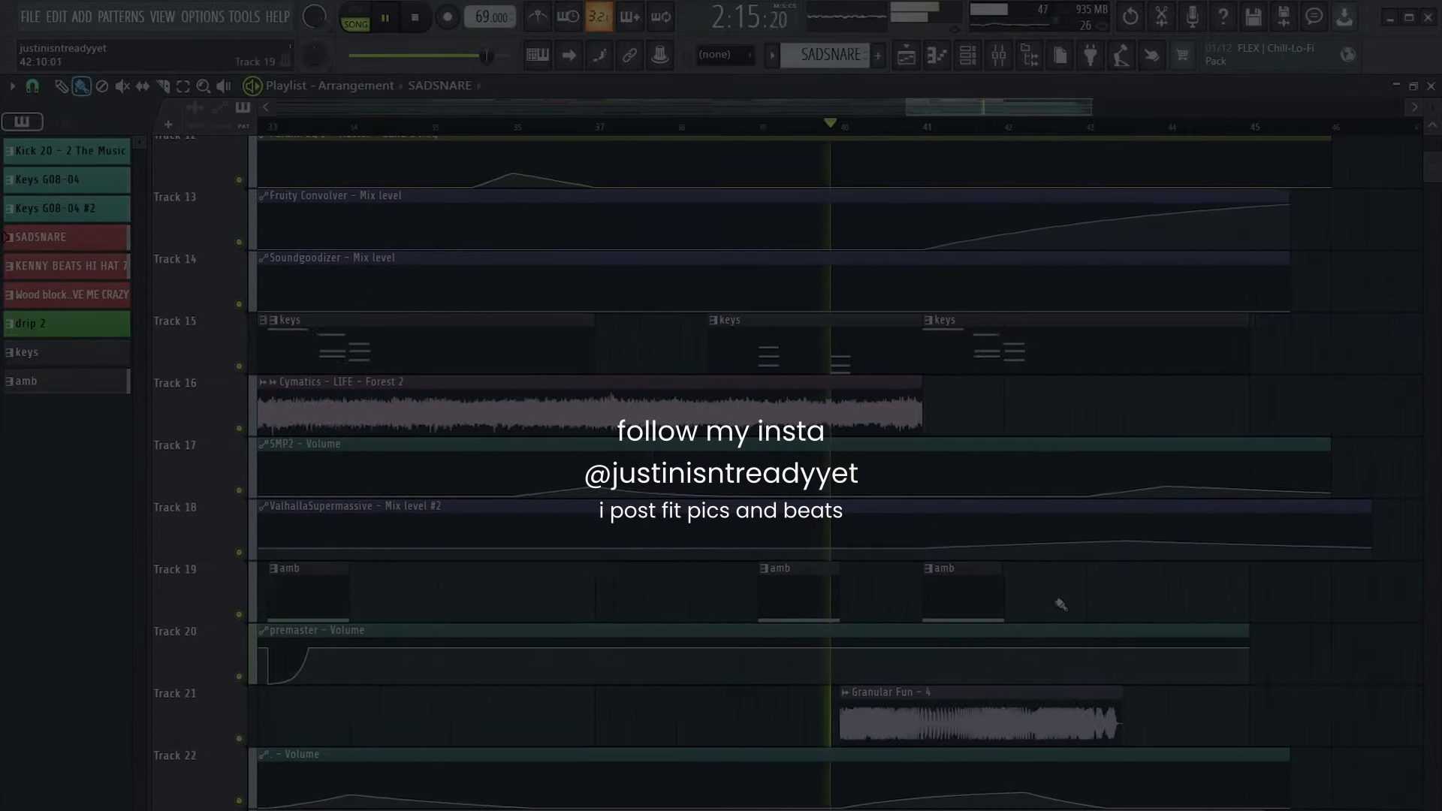
Step: Select the peak point of the volume automation on Track 22, beneath the Granular Fun - 4 clip
scroll(1059, 599, down, 4)
scroll(981, 525, up, 2)
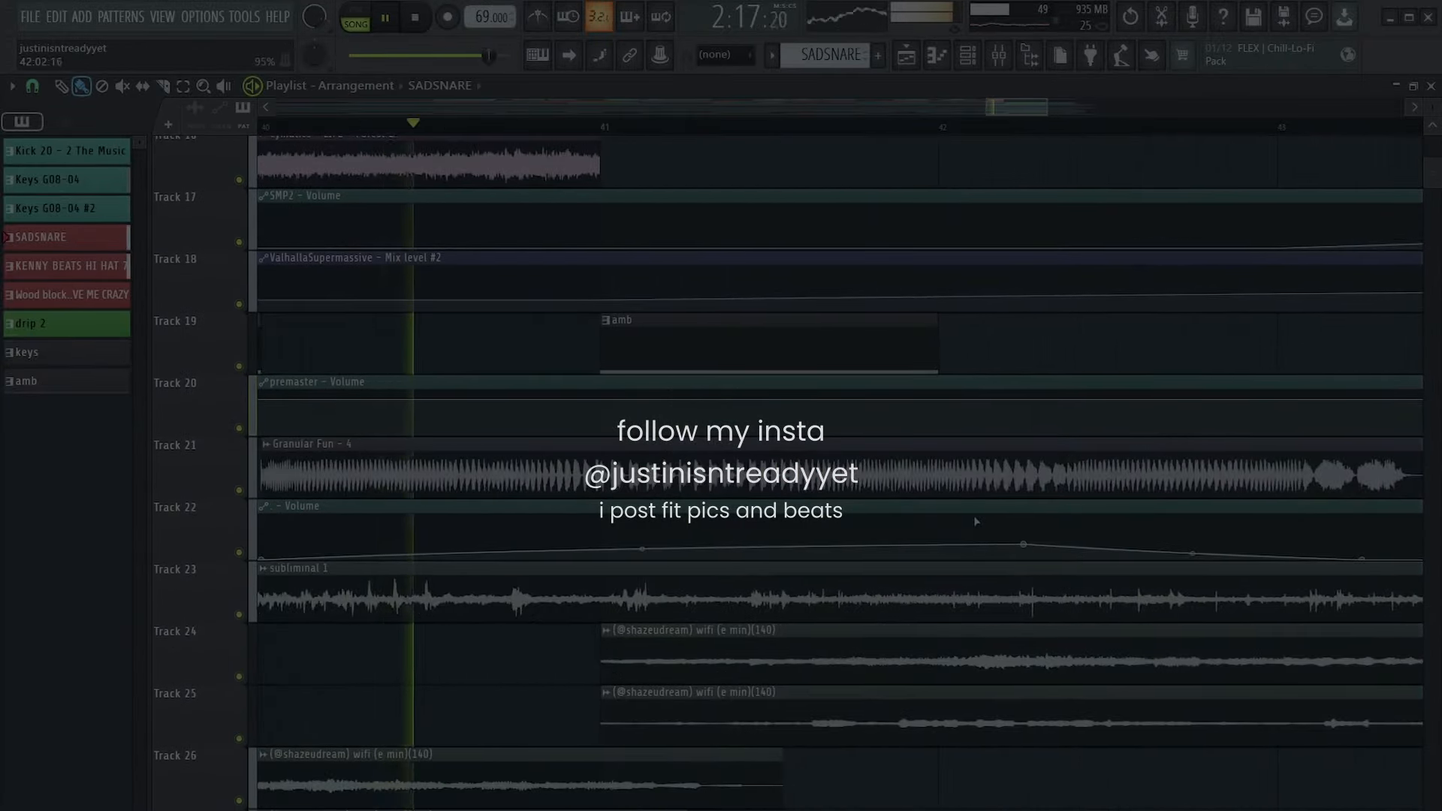
click(1026, 545)
scroll(1026, 544, down, 2)
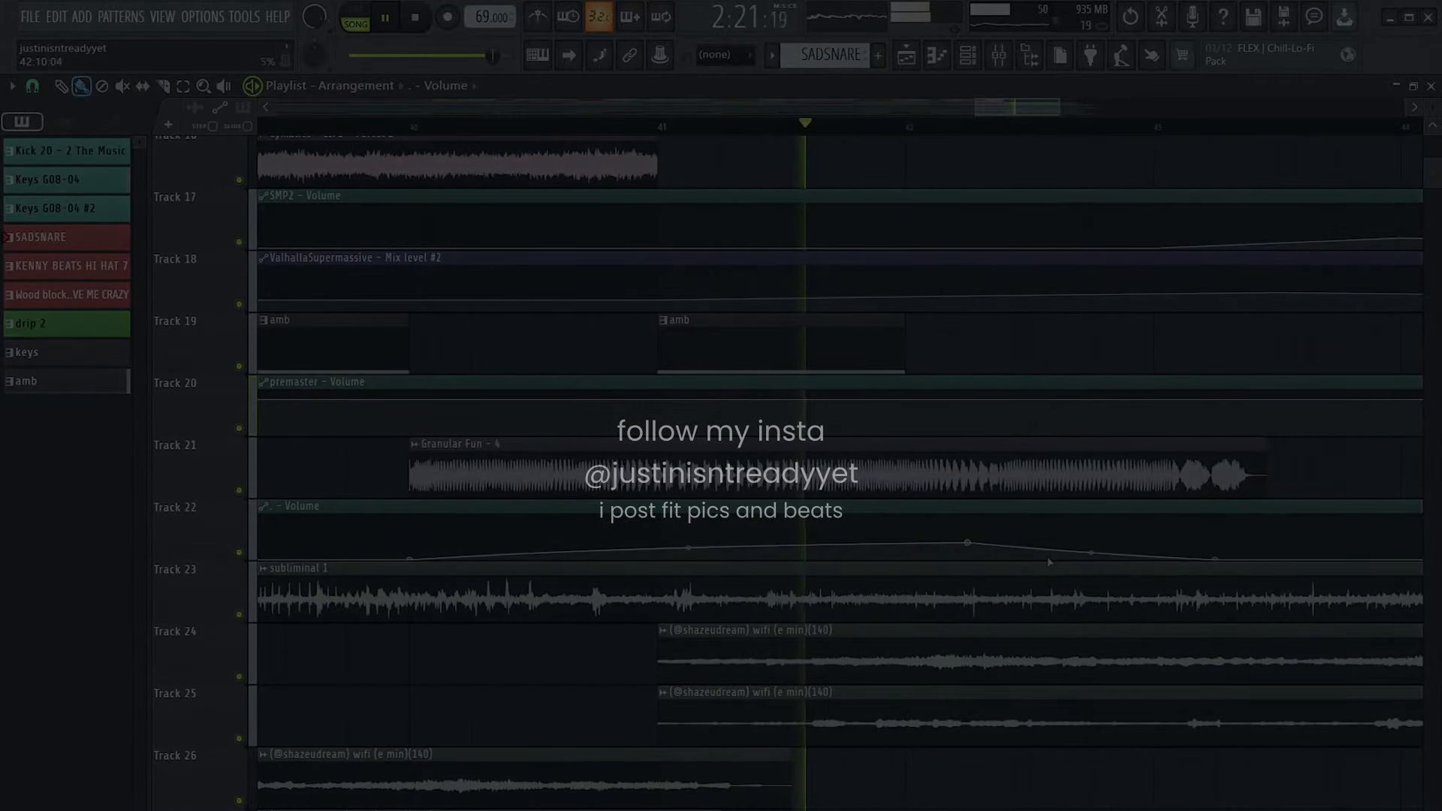